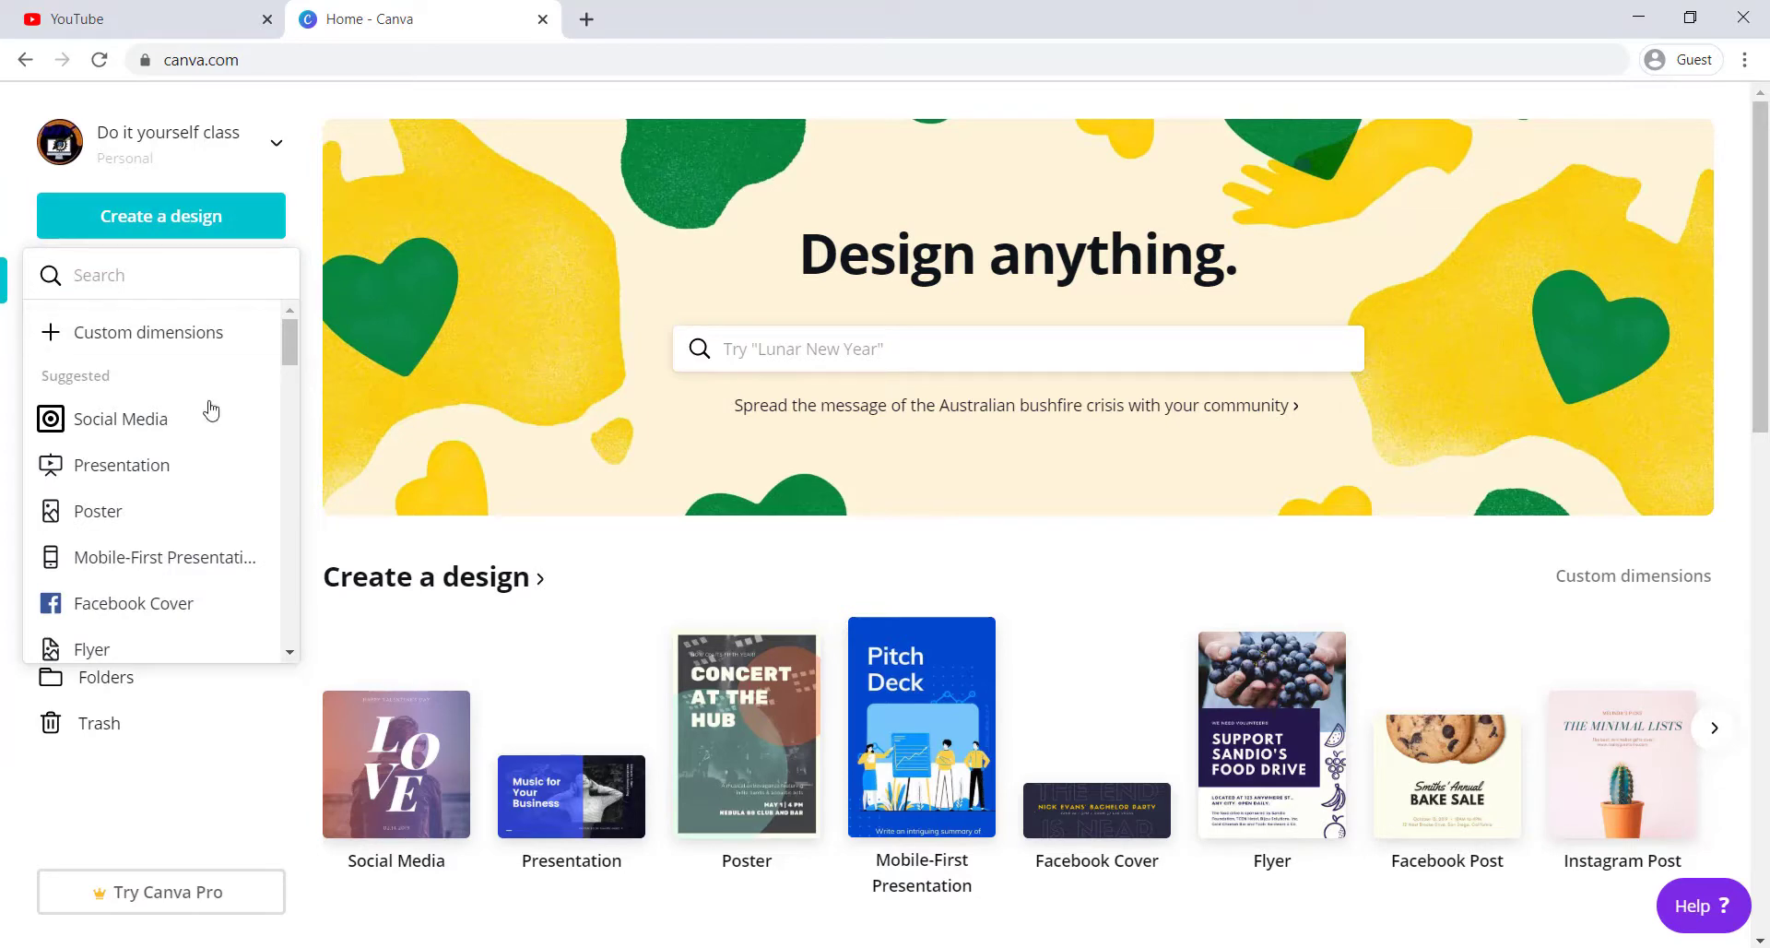
Create a new blank design with custom dimensions of 1920 × 1080 px.
scroll(205, 410, "down", 3)
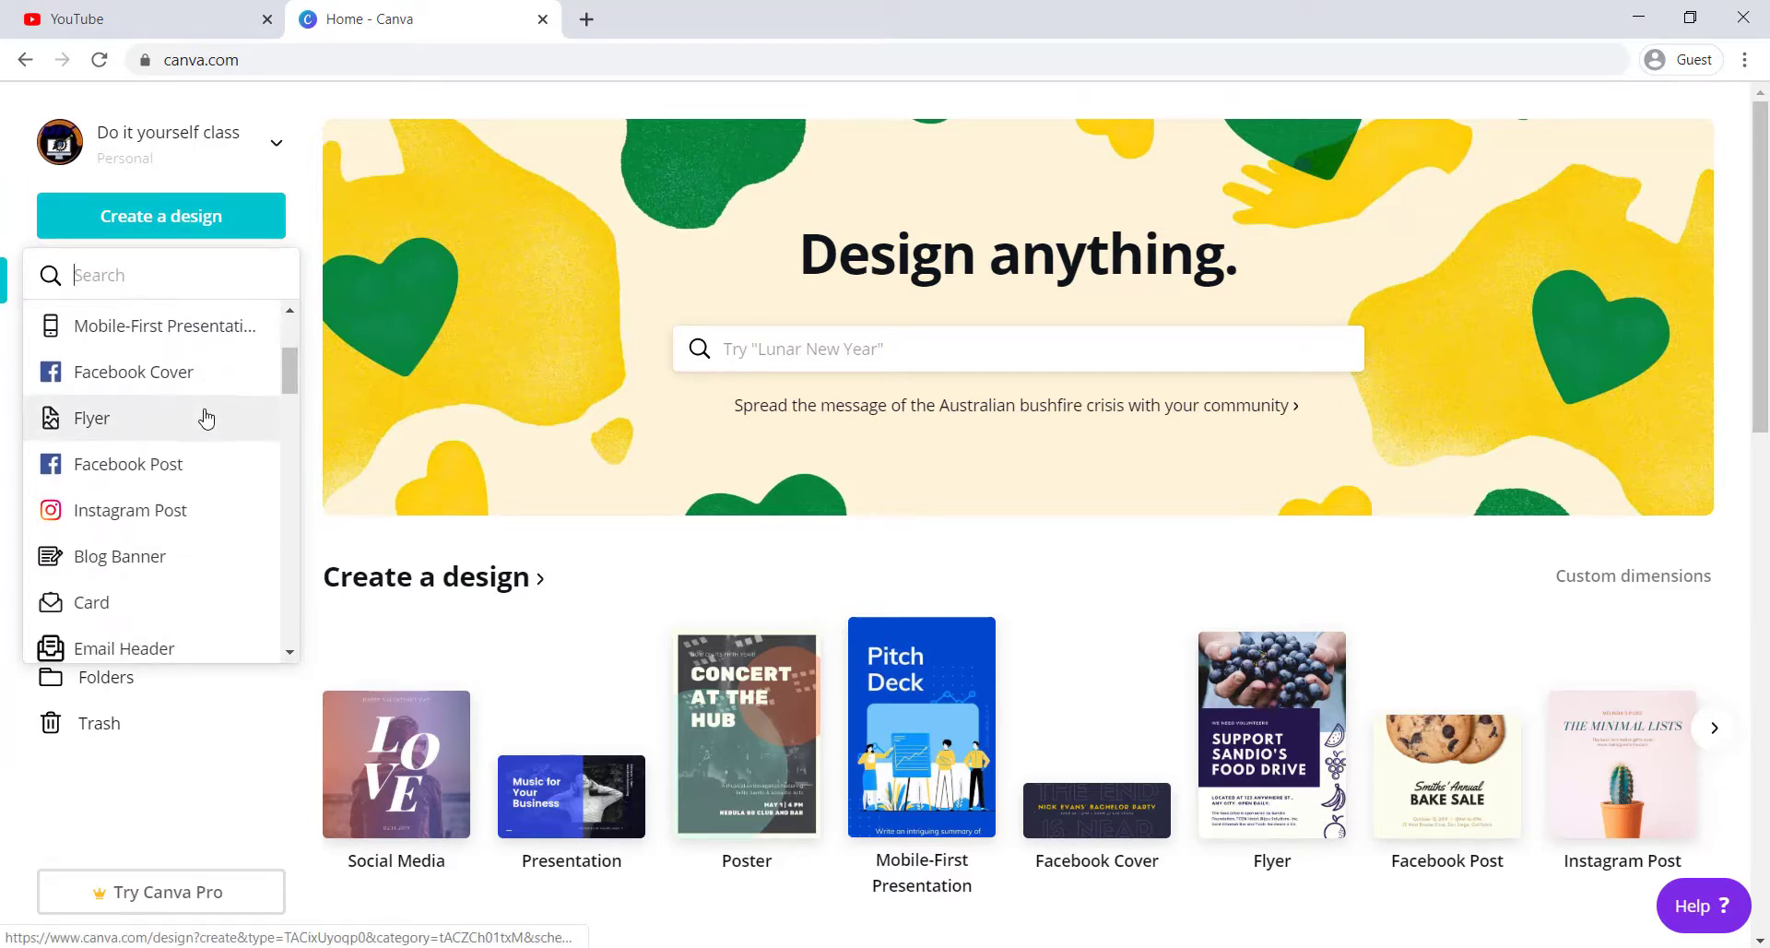
scroll(206, 418, "down", 5)
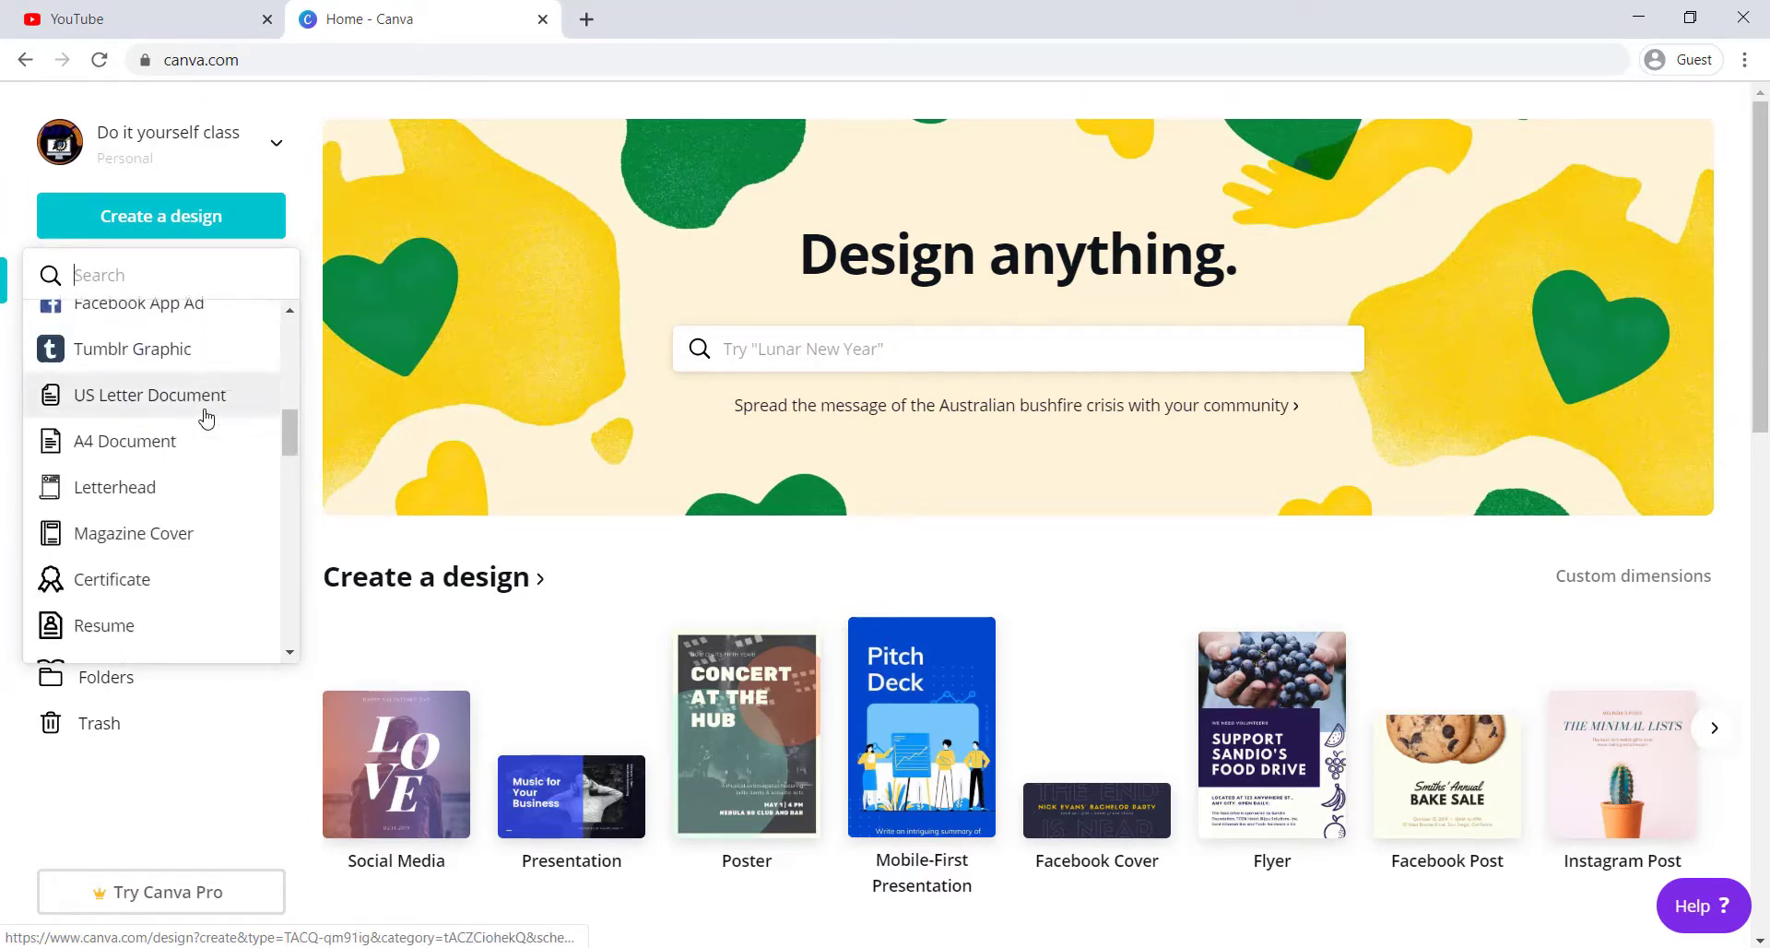
scroll(206, 418, "down", 5)
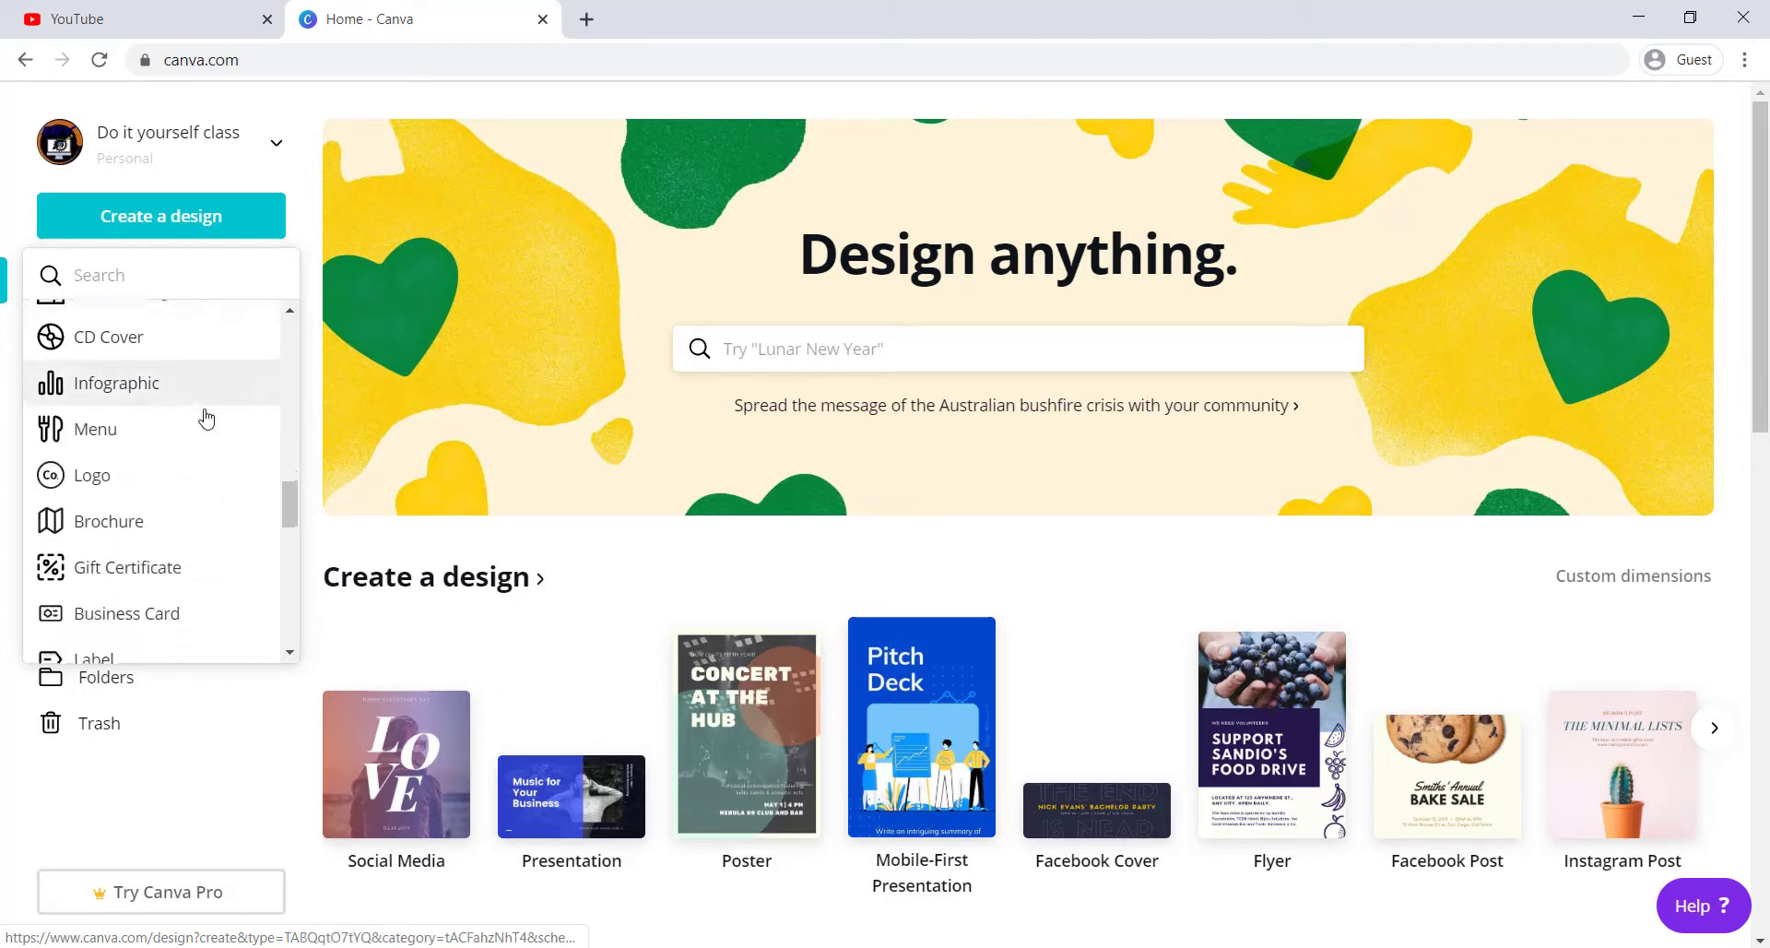
scroll(205, 417, "down", 7)
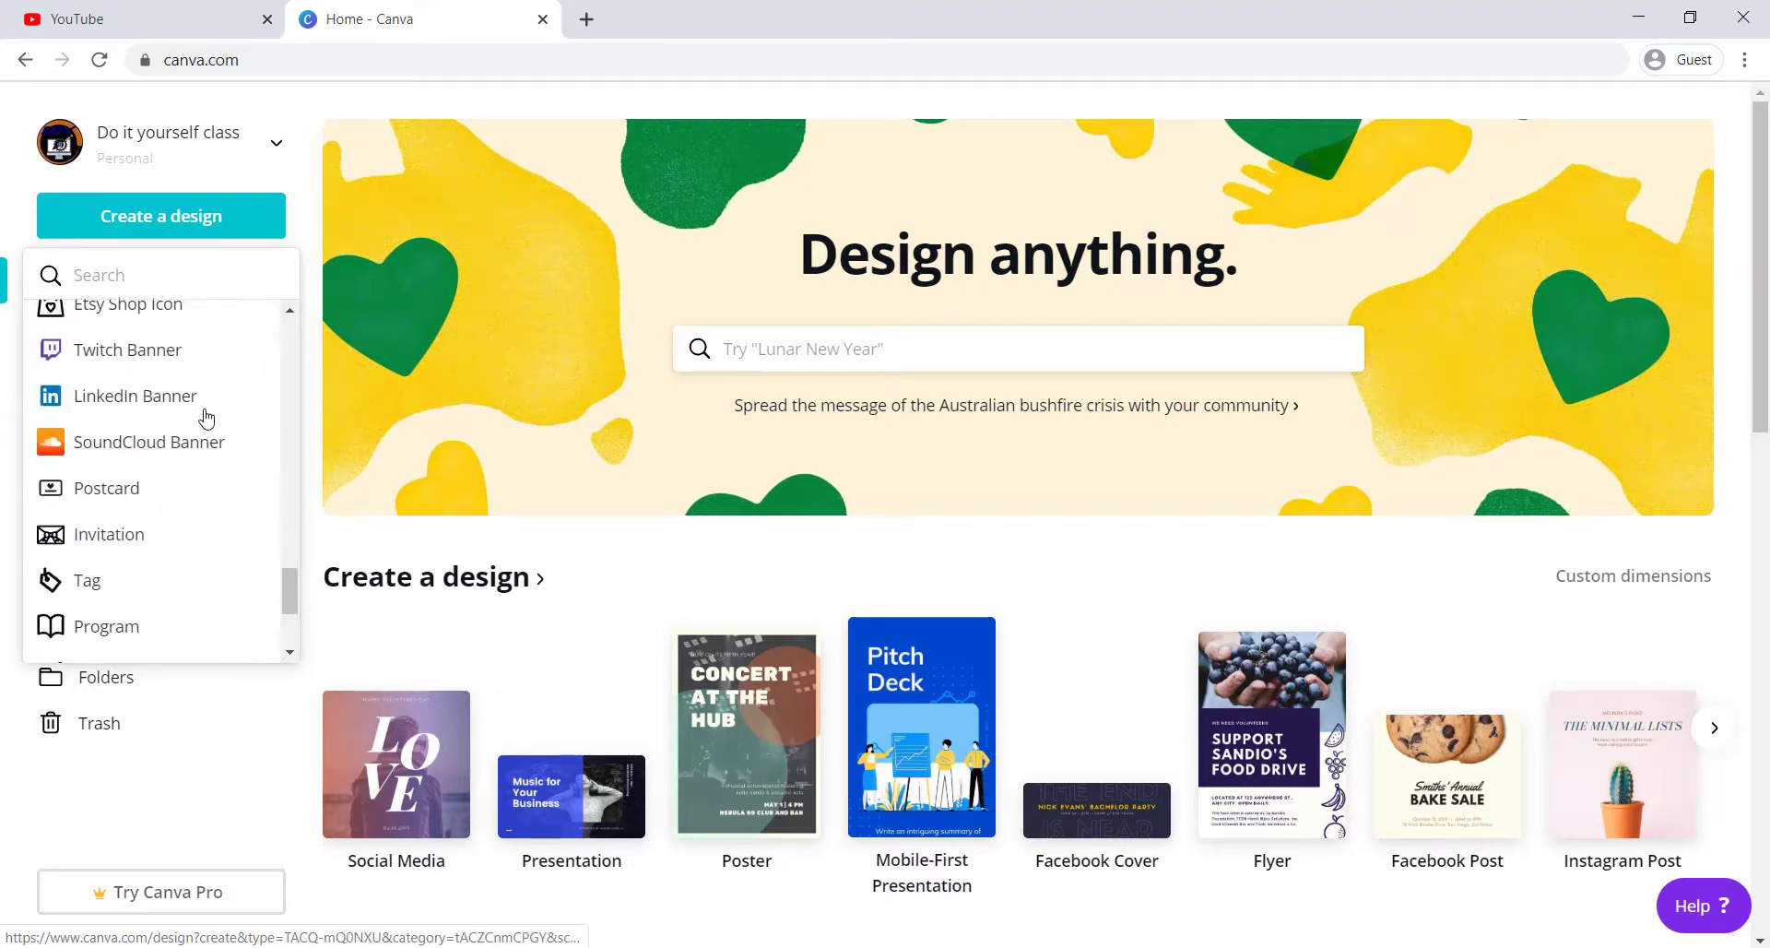
scroll(205, 418, "down", 3)
scroll(205, 418, "up", 20)
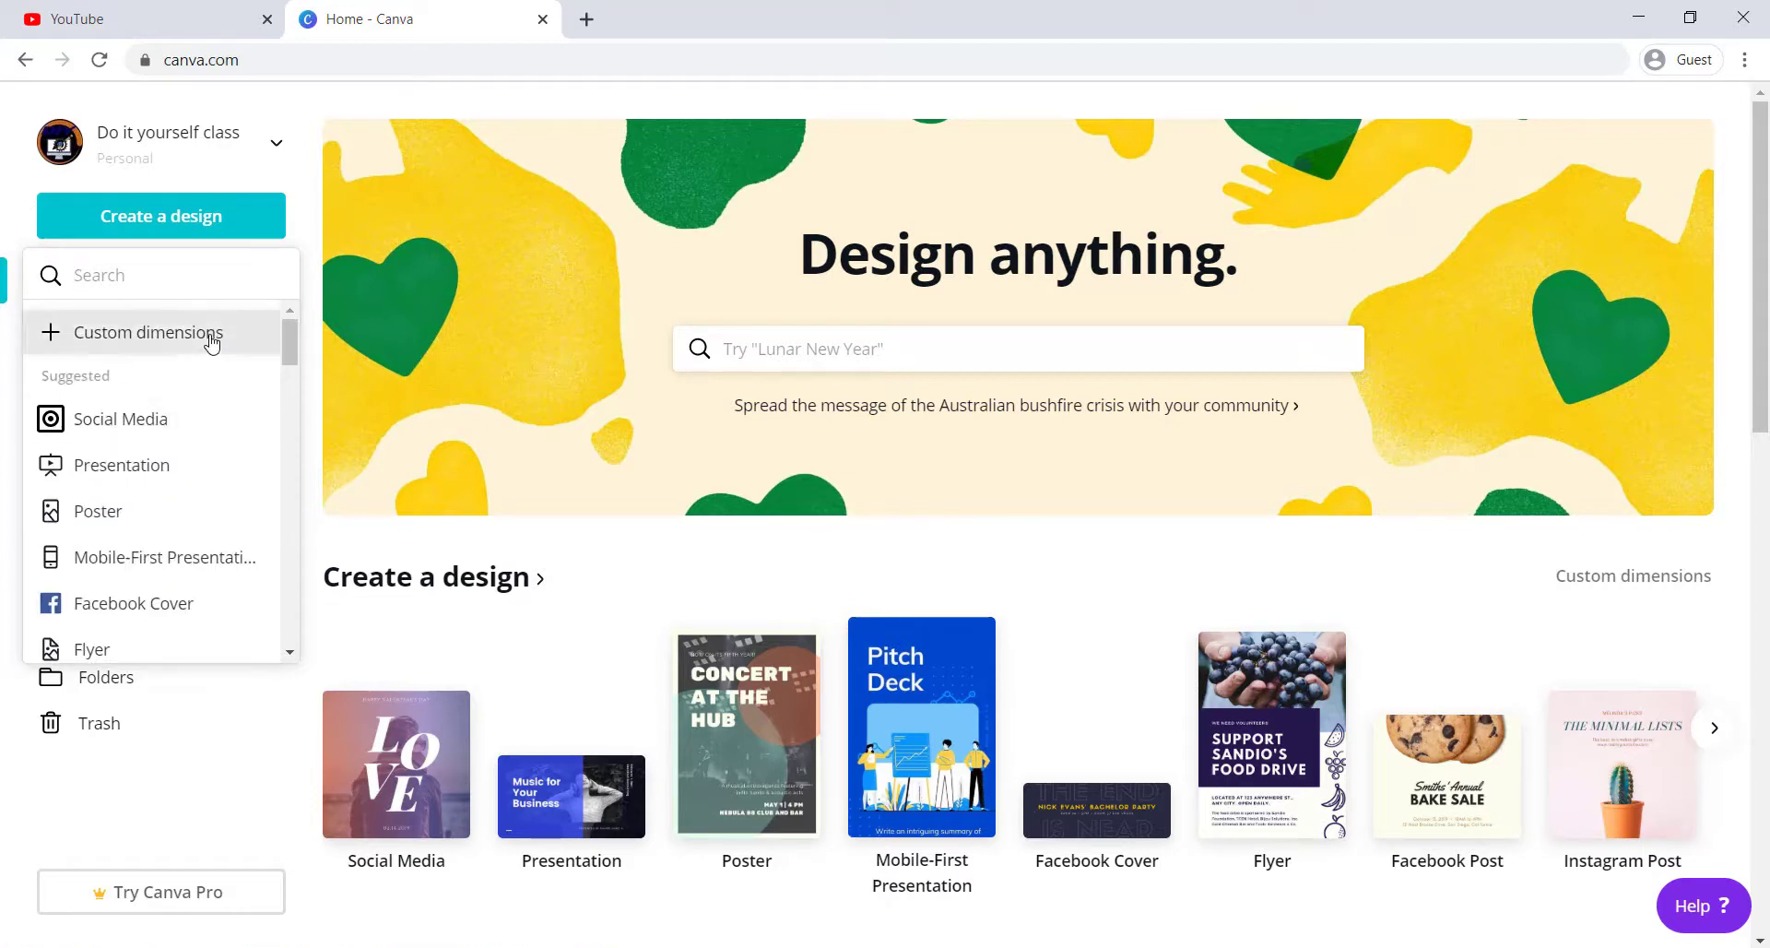
left_click(211, 333)
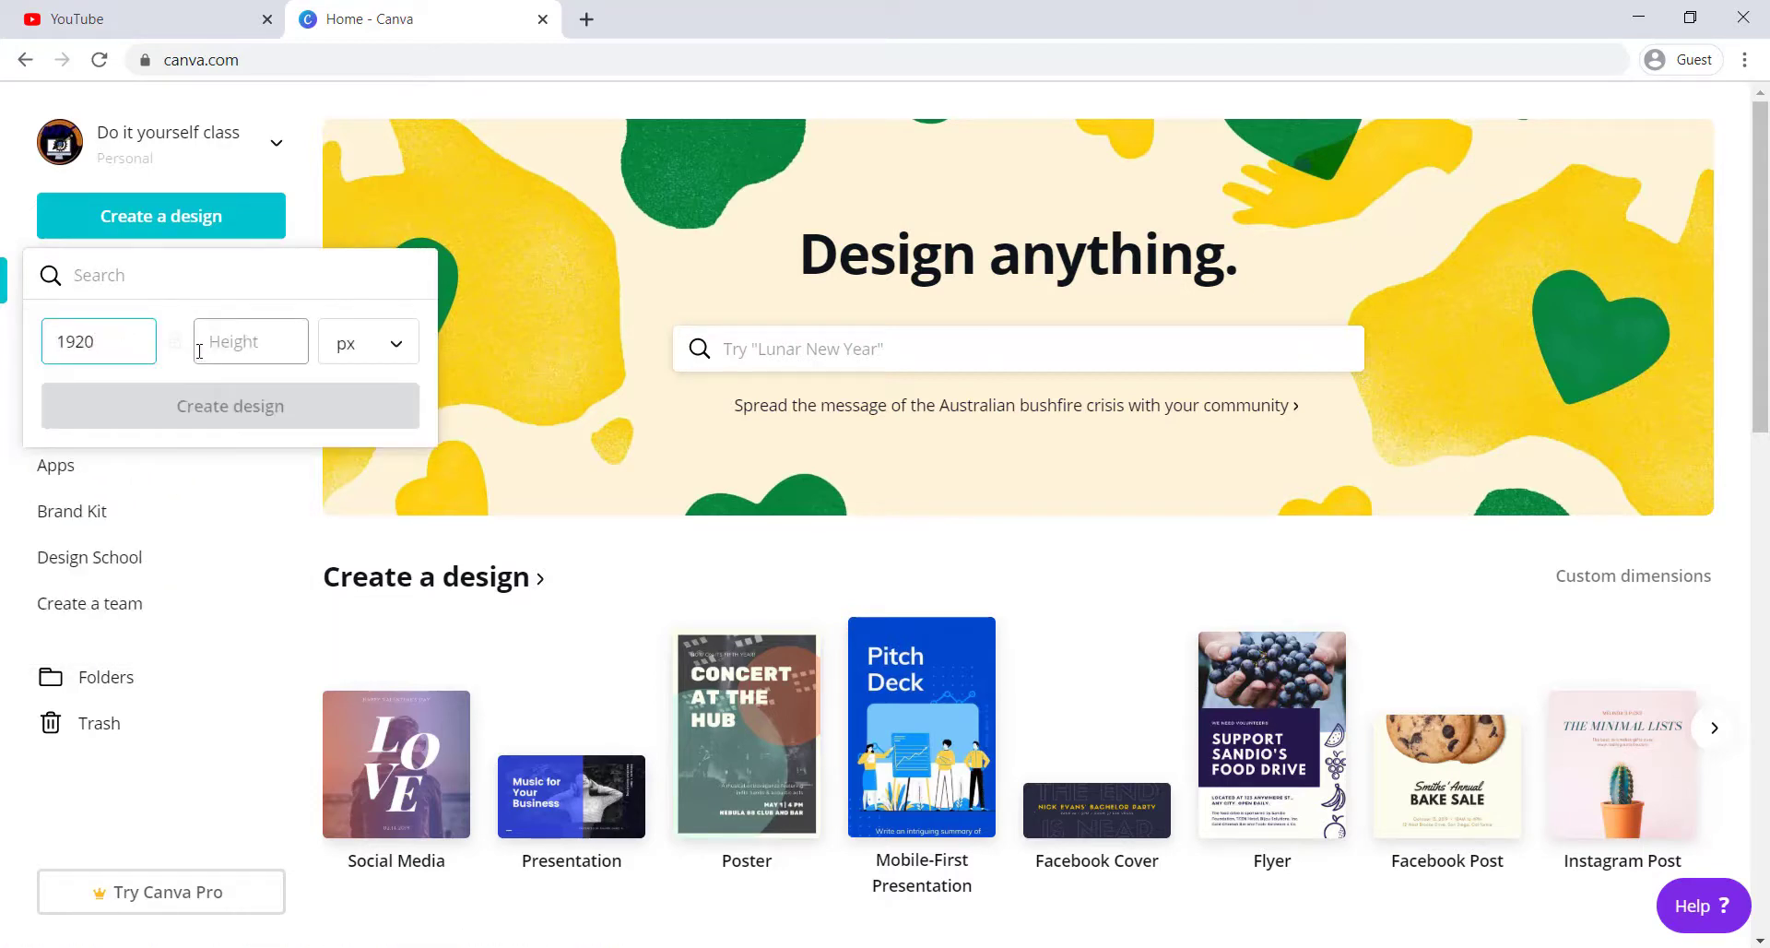
type("1080")
left_click(235, 397)
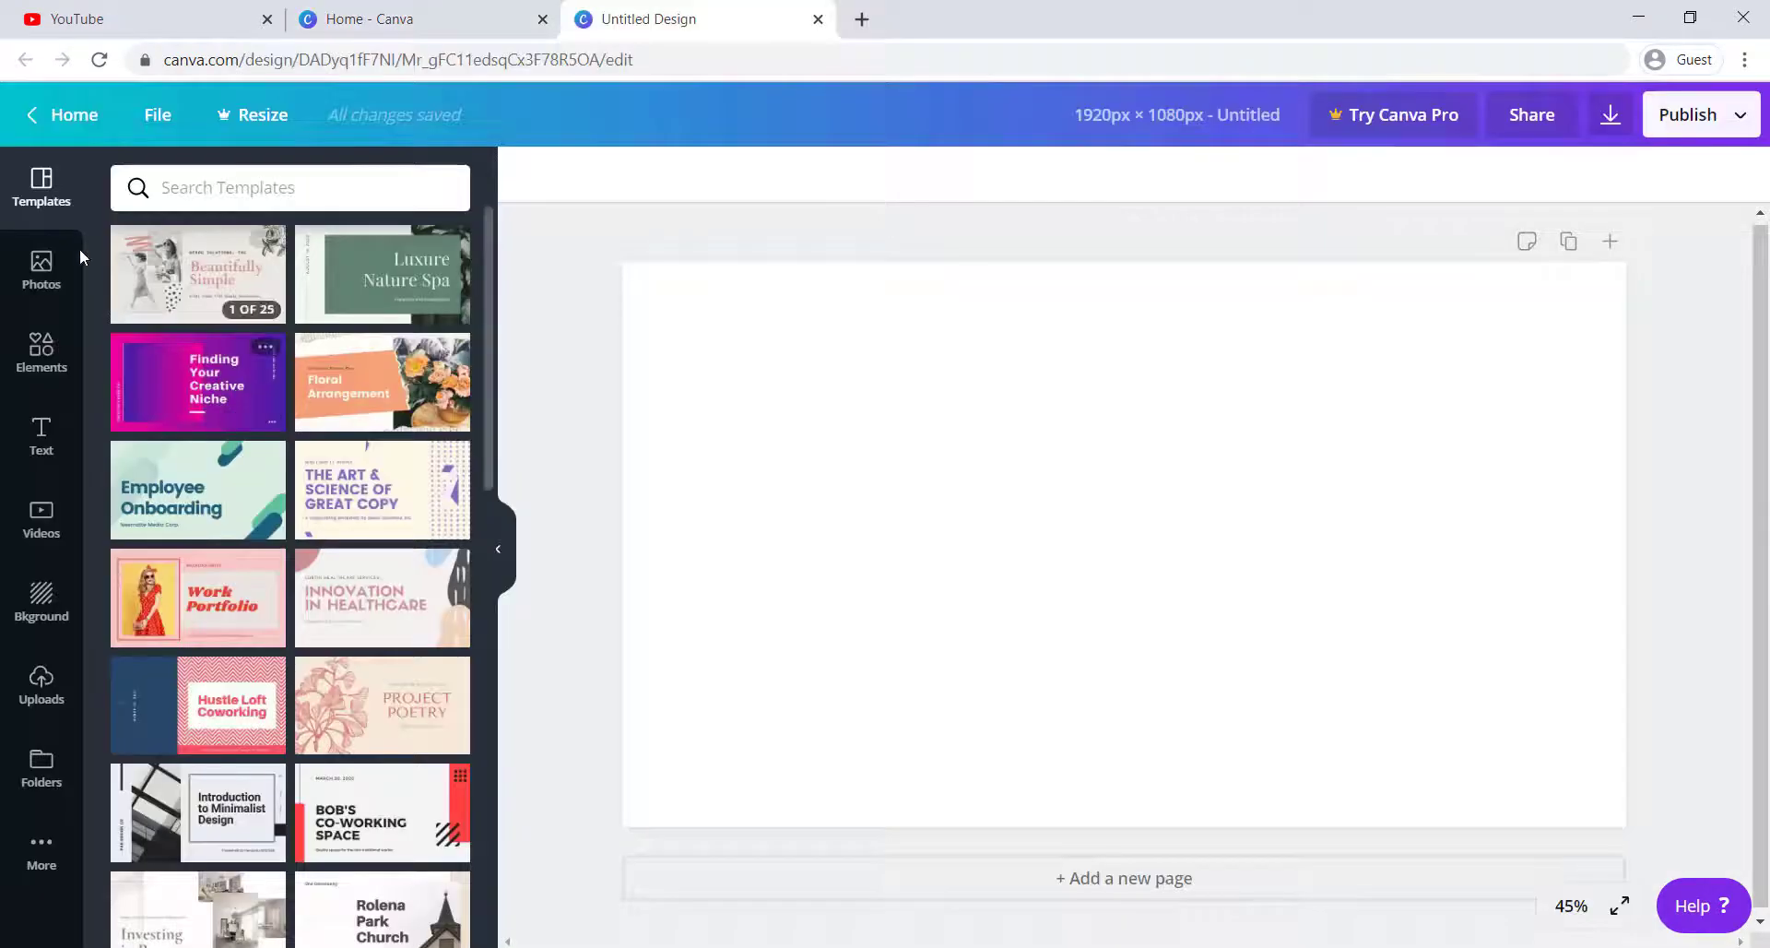
Apply the "Employee Onboarding" cover page from the Green Employee On Boarding Professional Presentation template to the blank page.
scroll(221, 286, "down", 2)
left_click(223, 284)
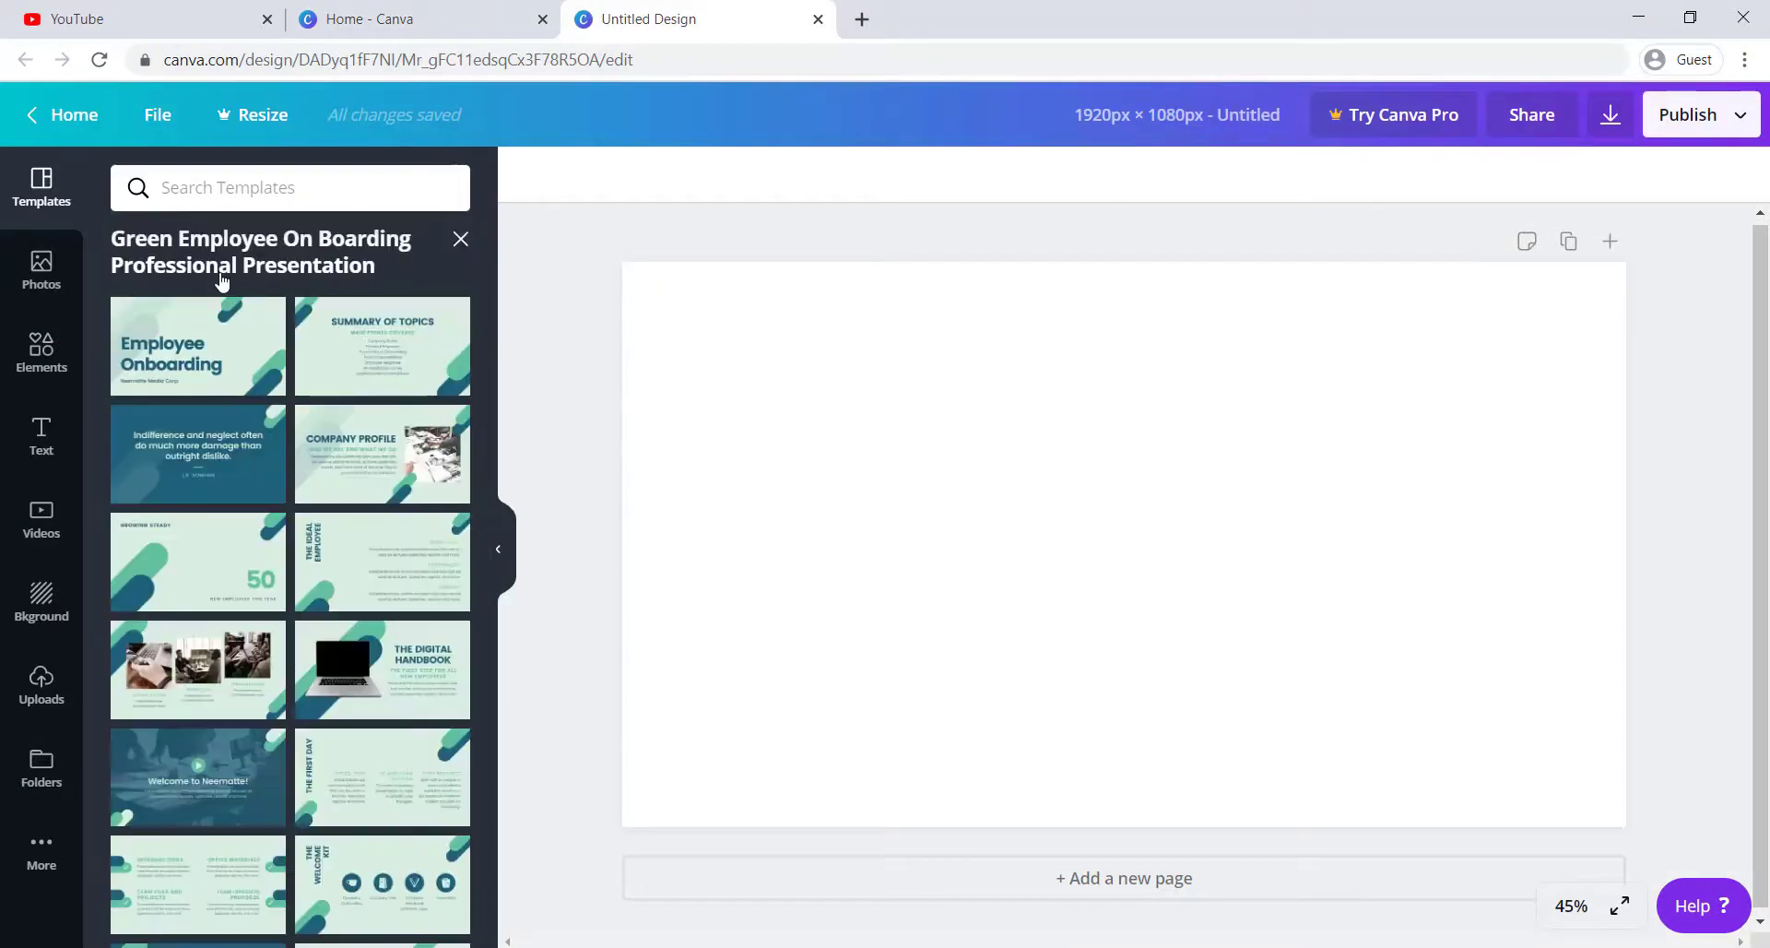
left_click(221, 378)
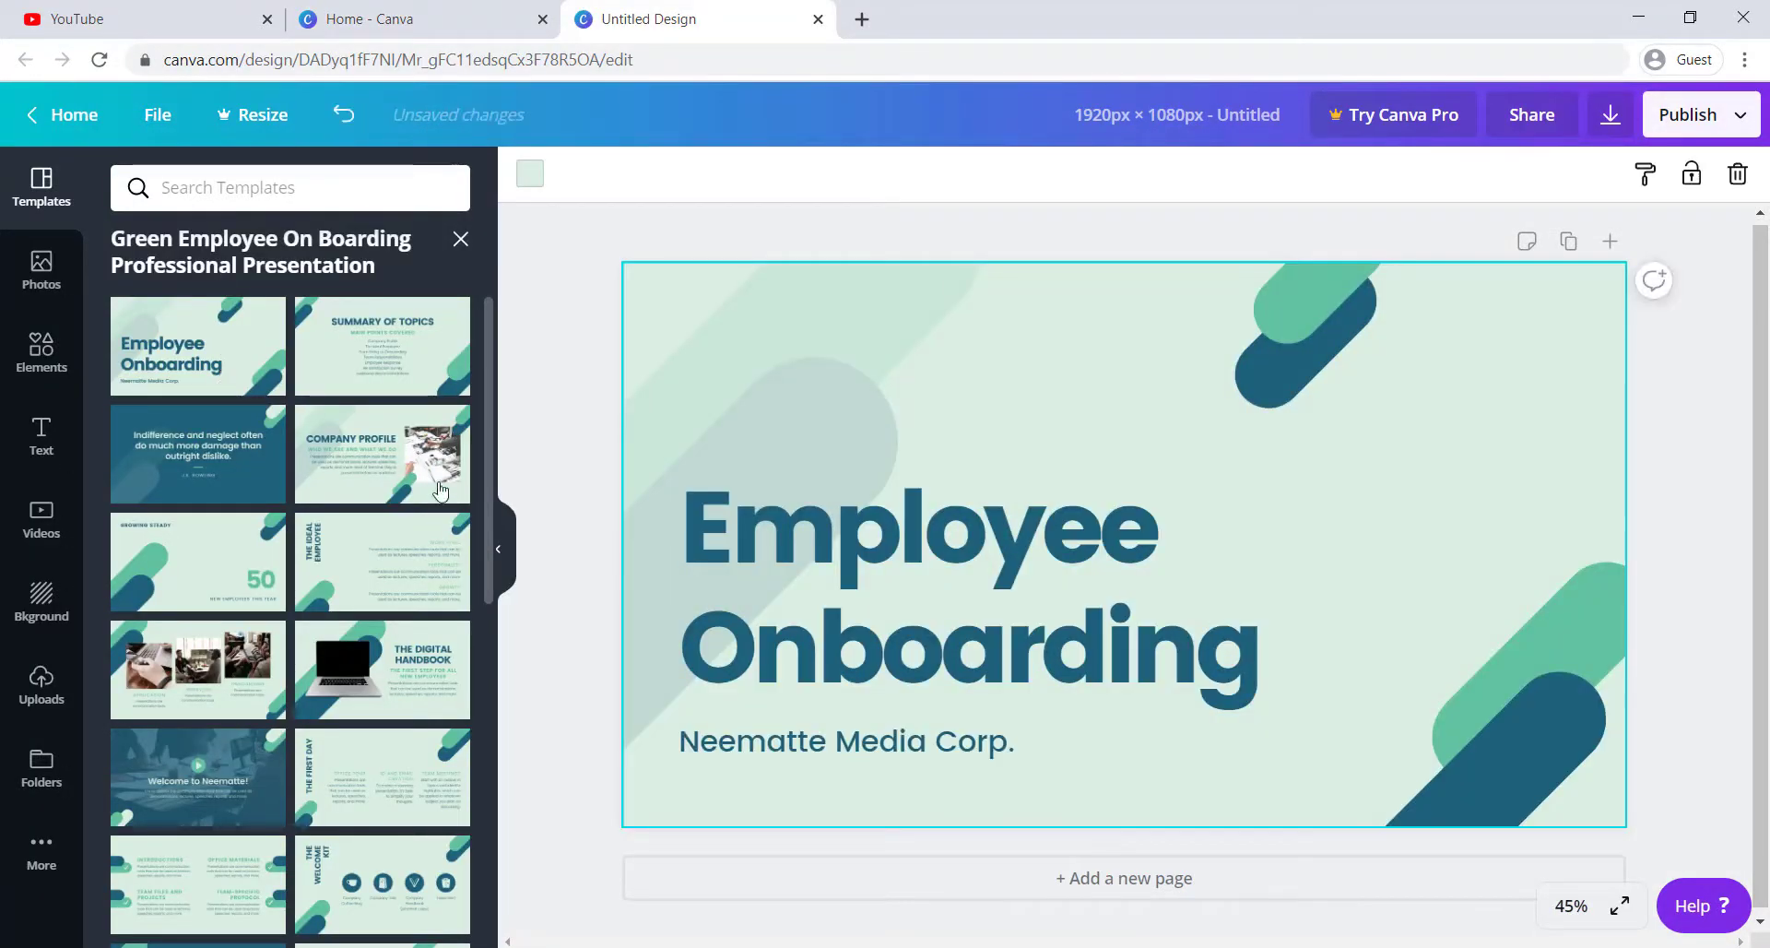
Format the "Employee Onboarding" heading in italic Abhaya Libre ExtraBold at size 64.
left_click(967, 546)
mouse_move(979, 522)
left_mouse_down()
mouse_move(960, 398)
mouse_move(1197, 402)
mouse_move(965, 535)
left_mouse_up()
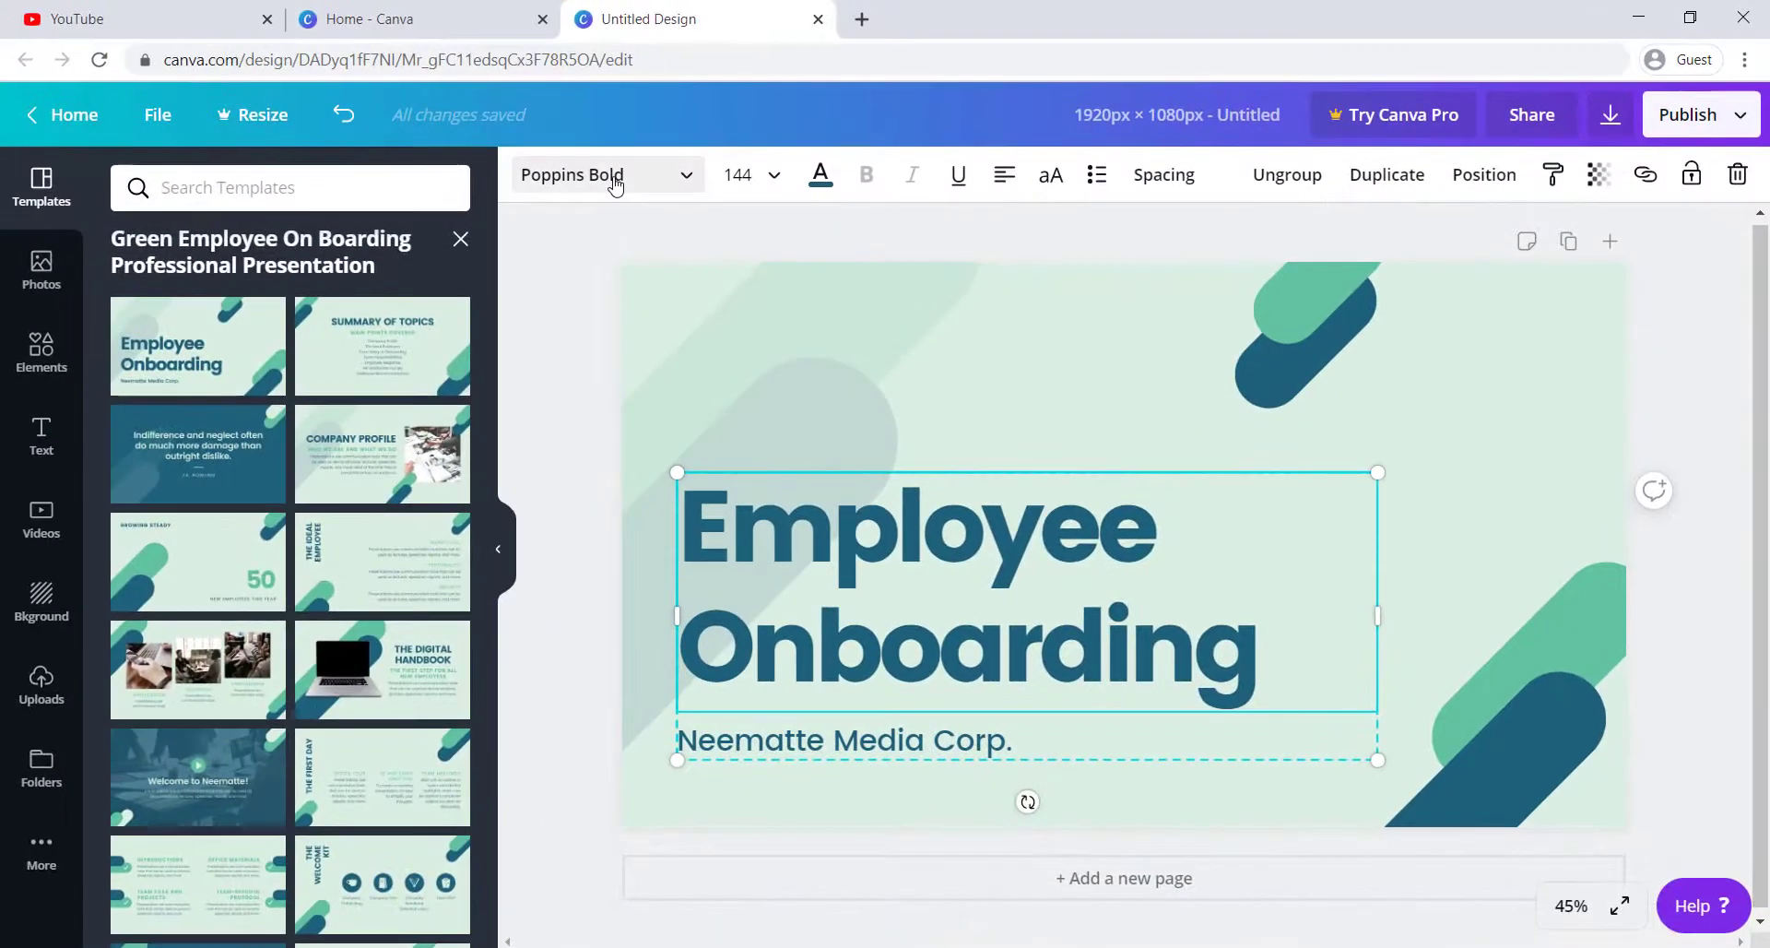
left_click(615, 183)
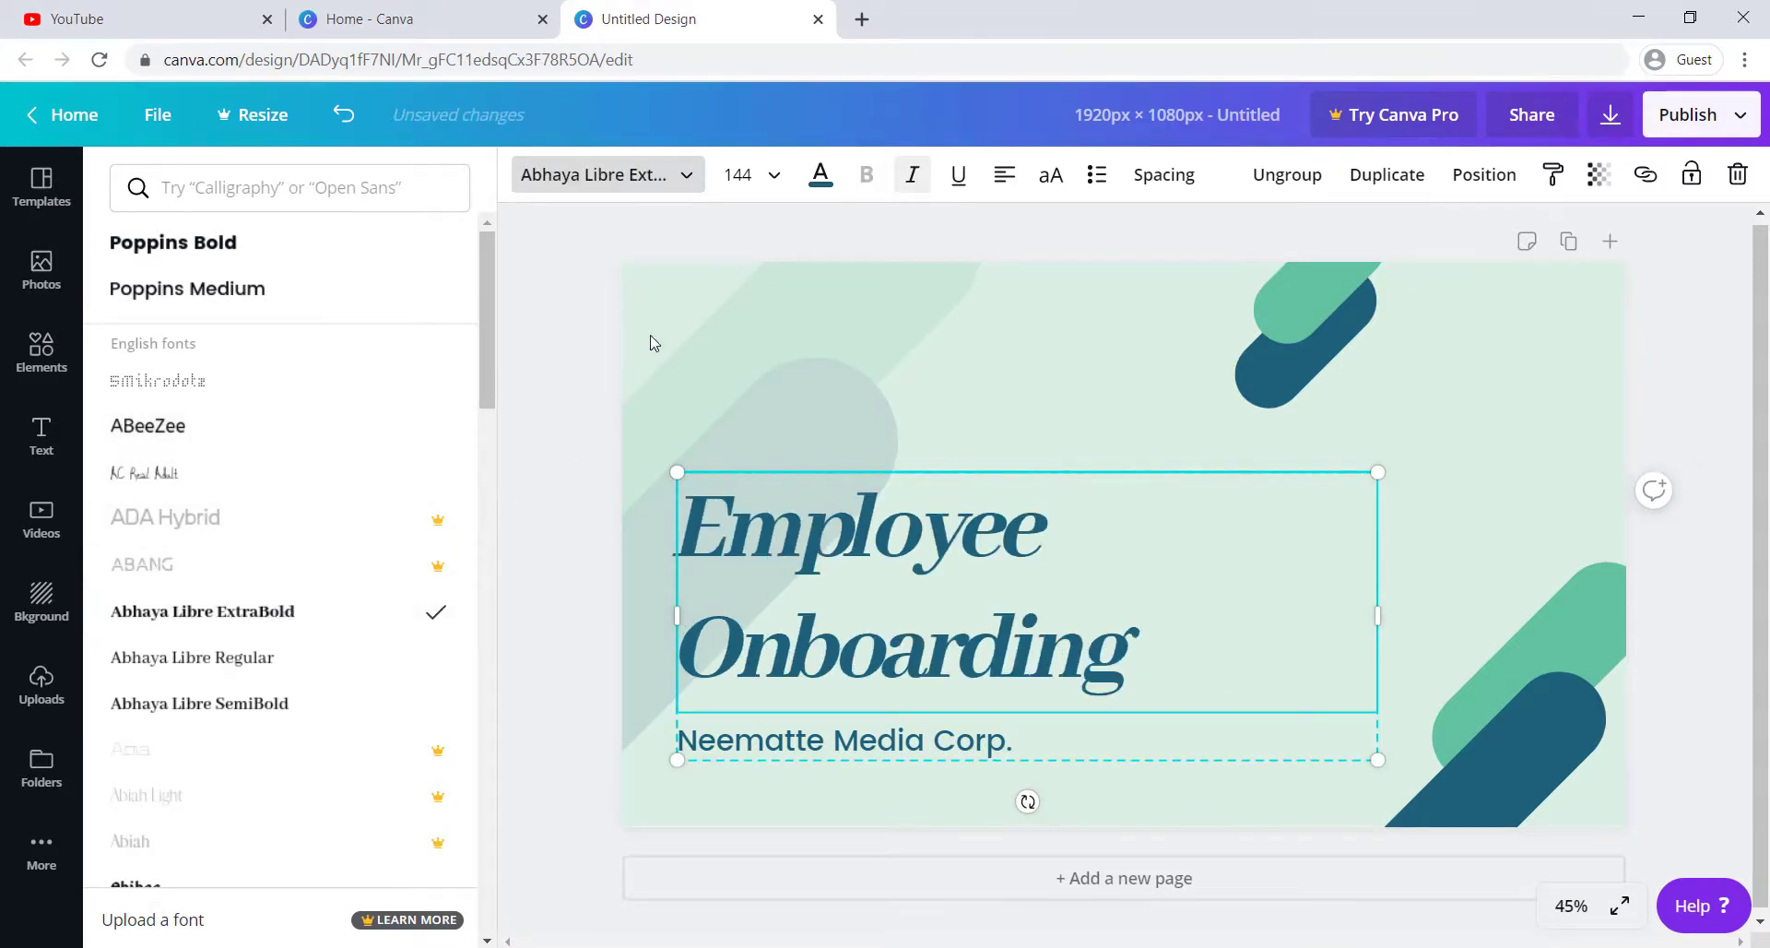
left_click(770, 176)
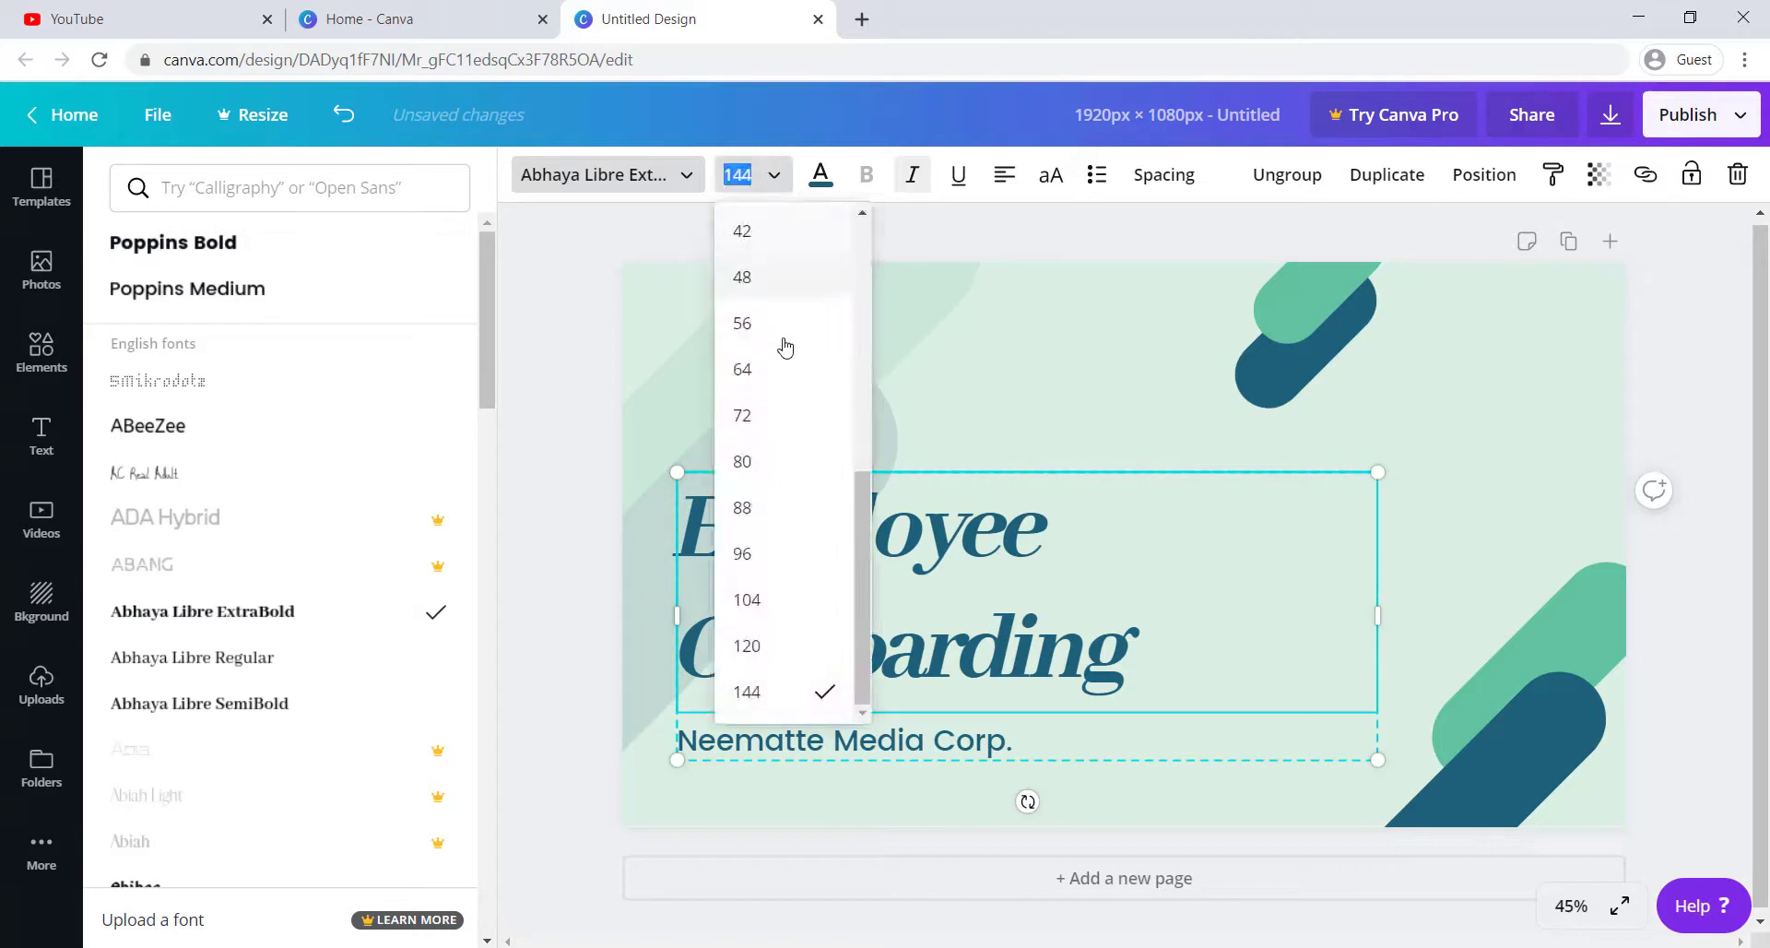
left_click(784, 369)
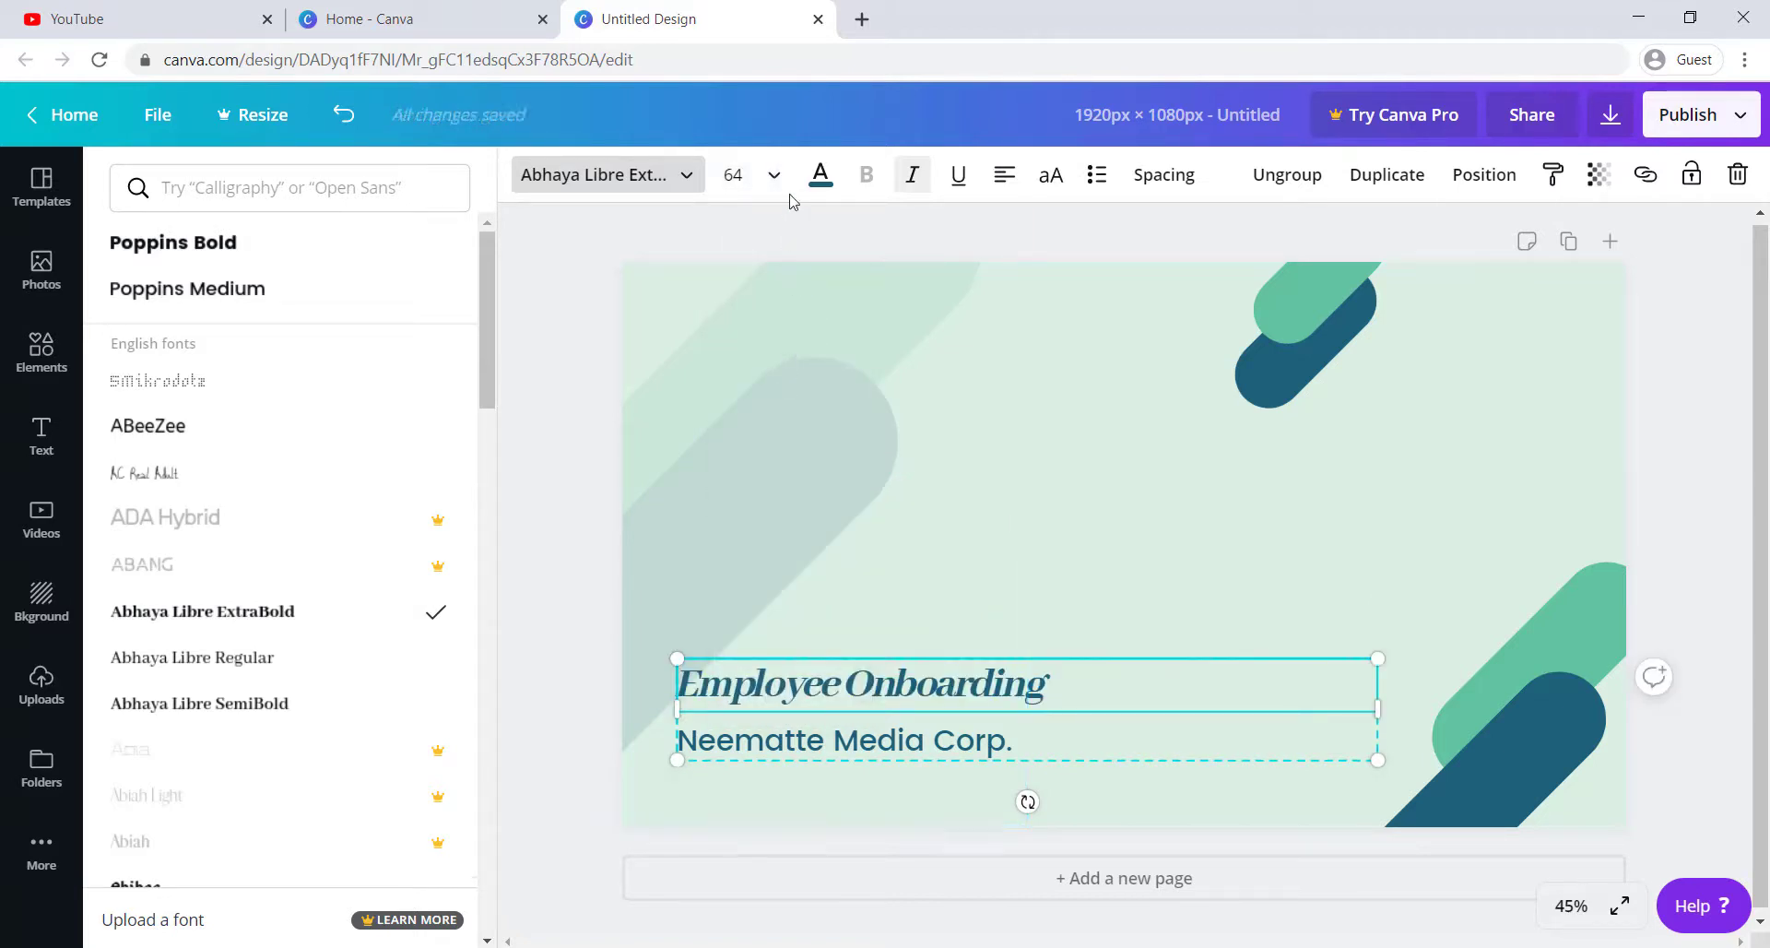
Colour the heading text black and set its alignment to justified.
left_click(814, 180)
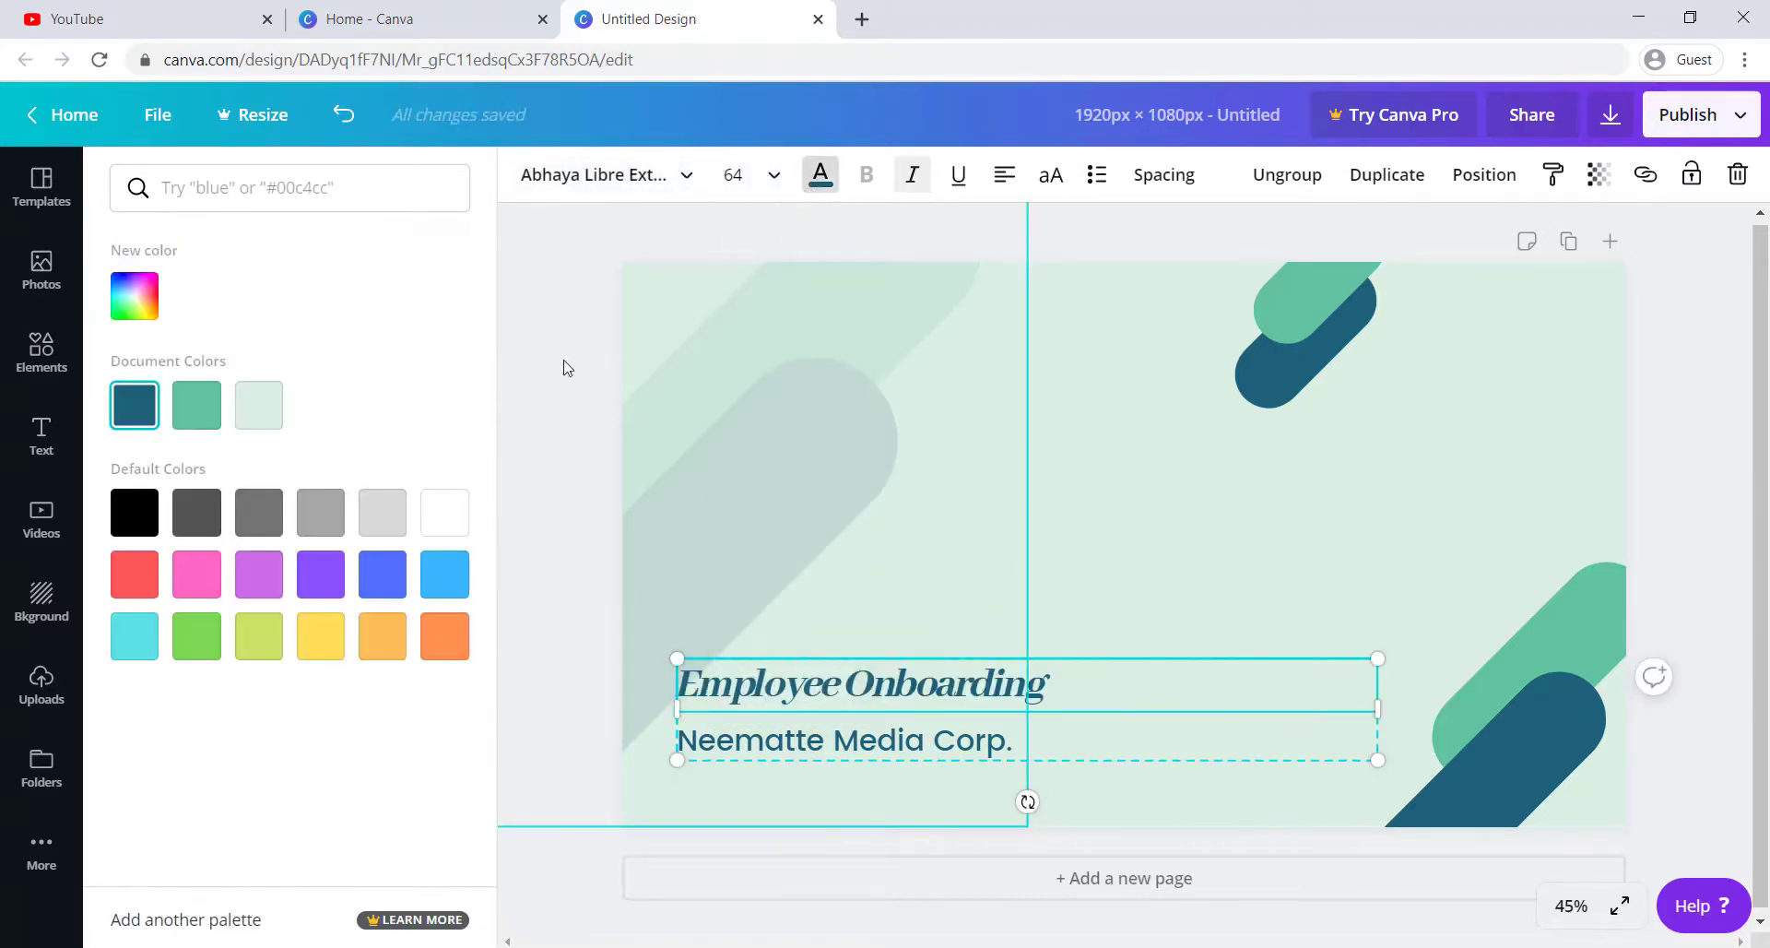
left_click(209, 519)
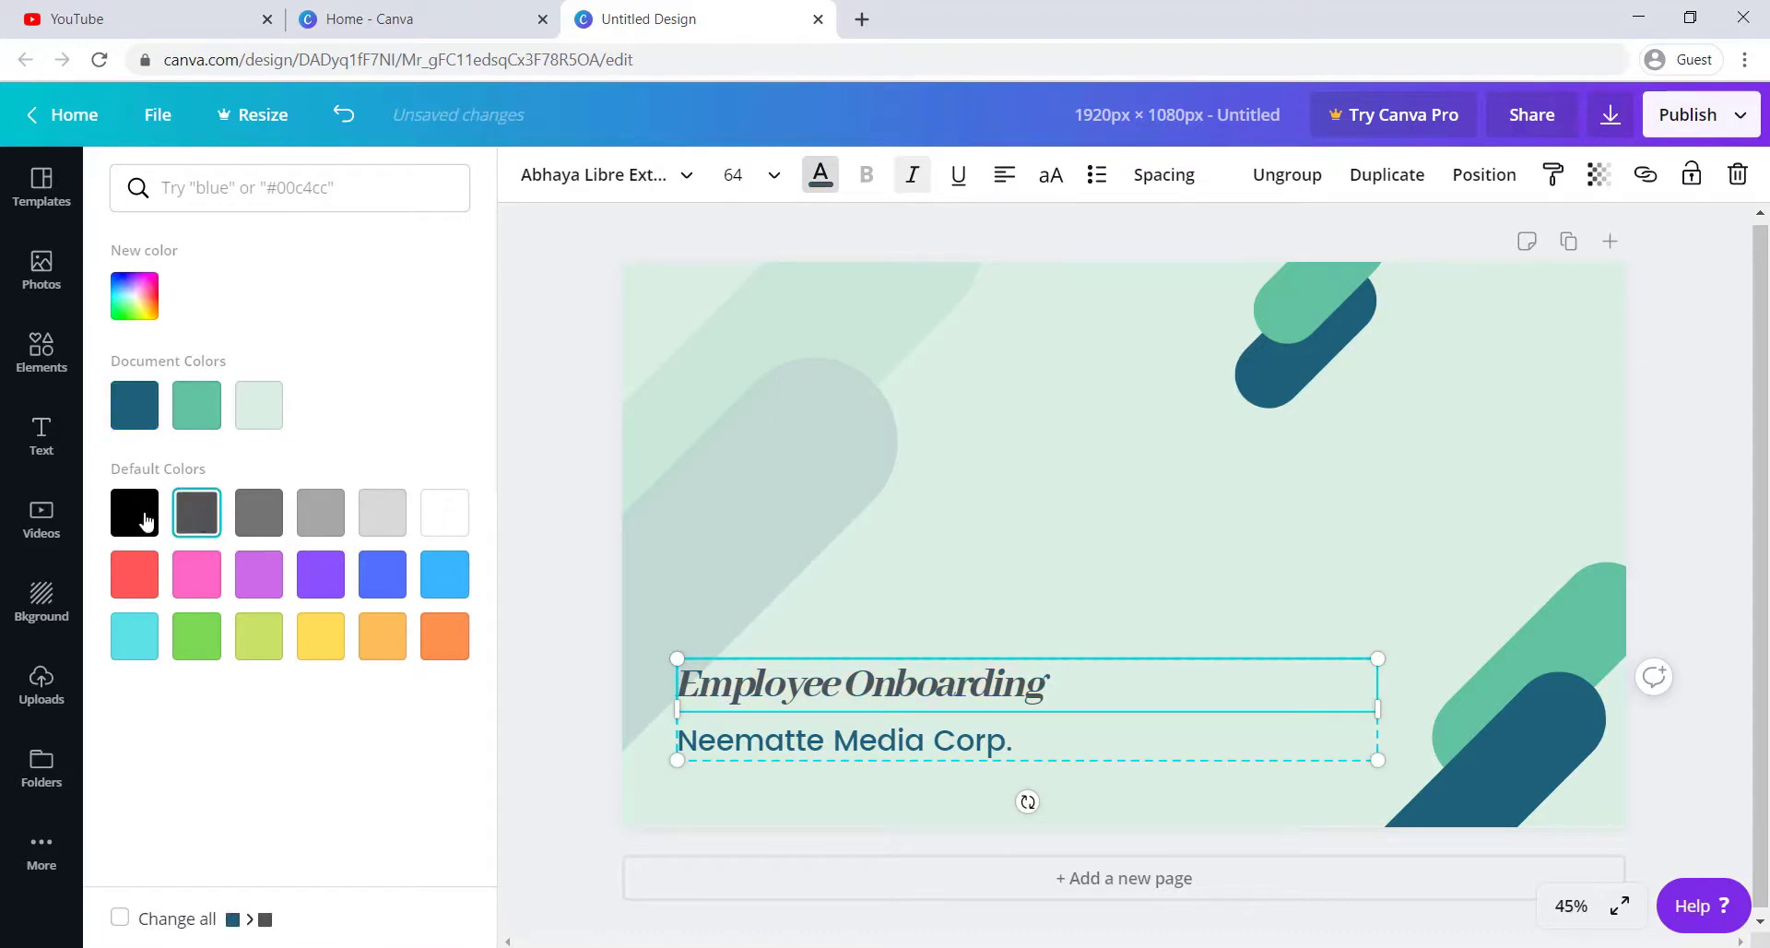
left_click(146, 521)
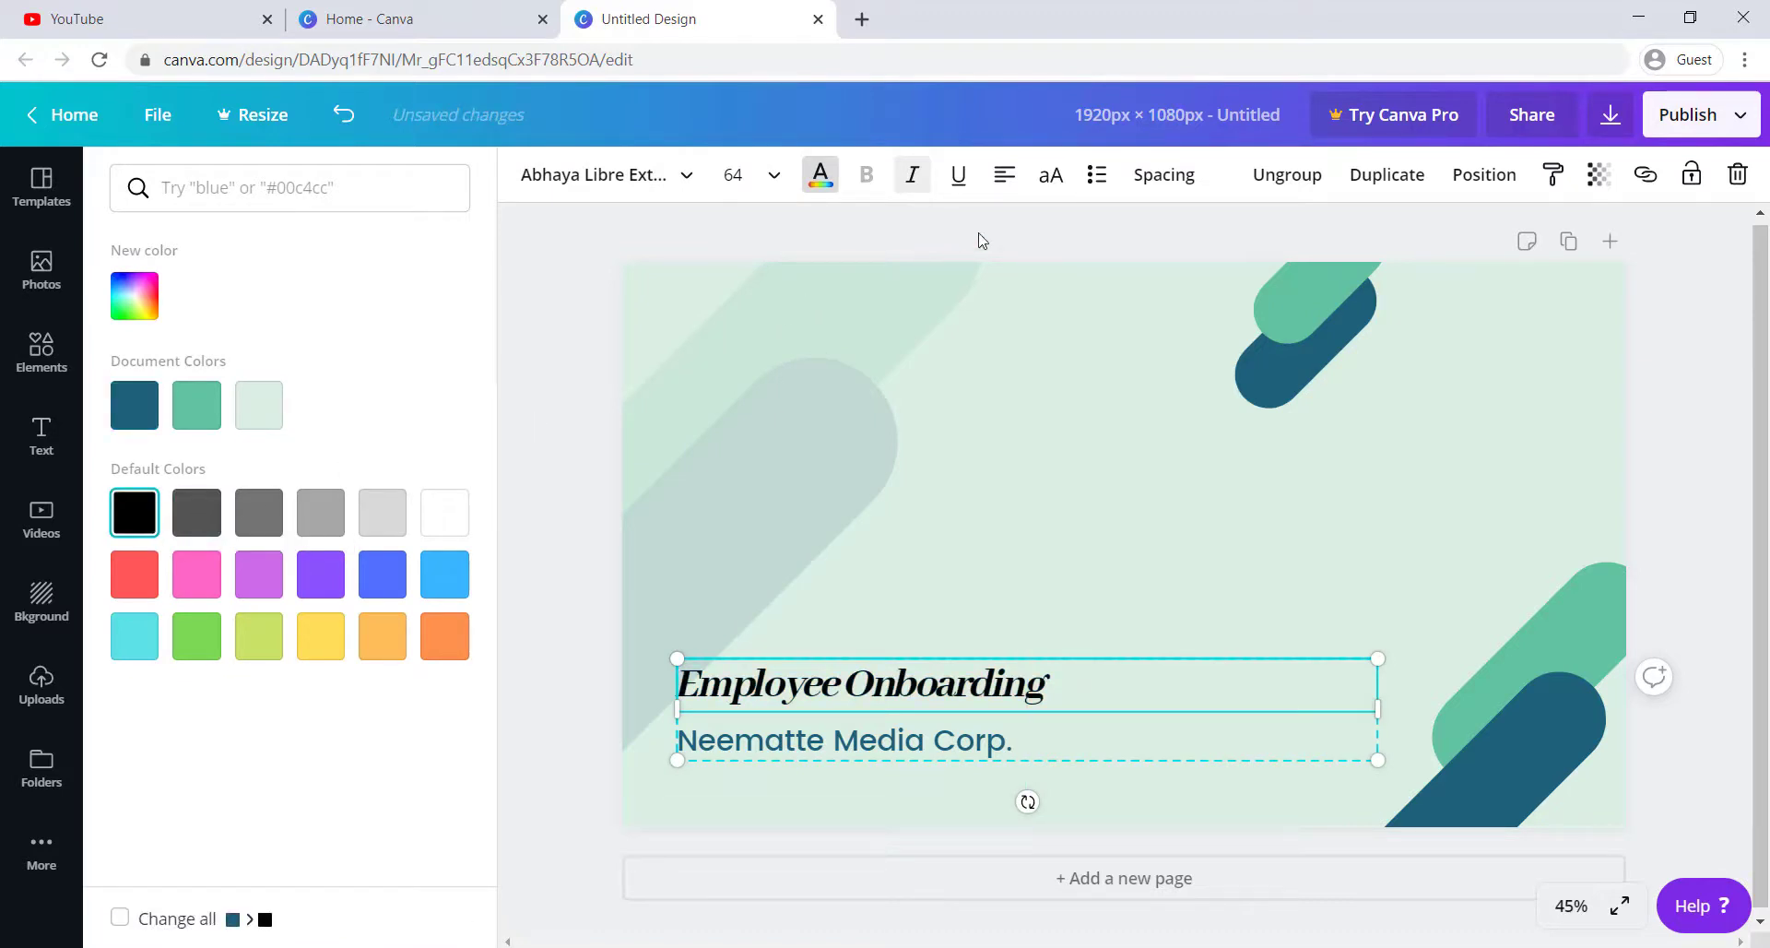
left_click(1006, 176)
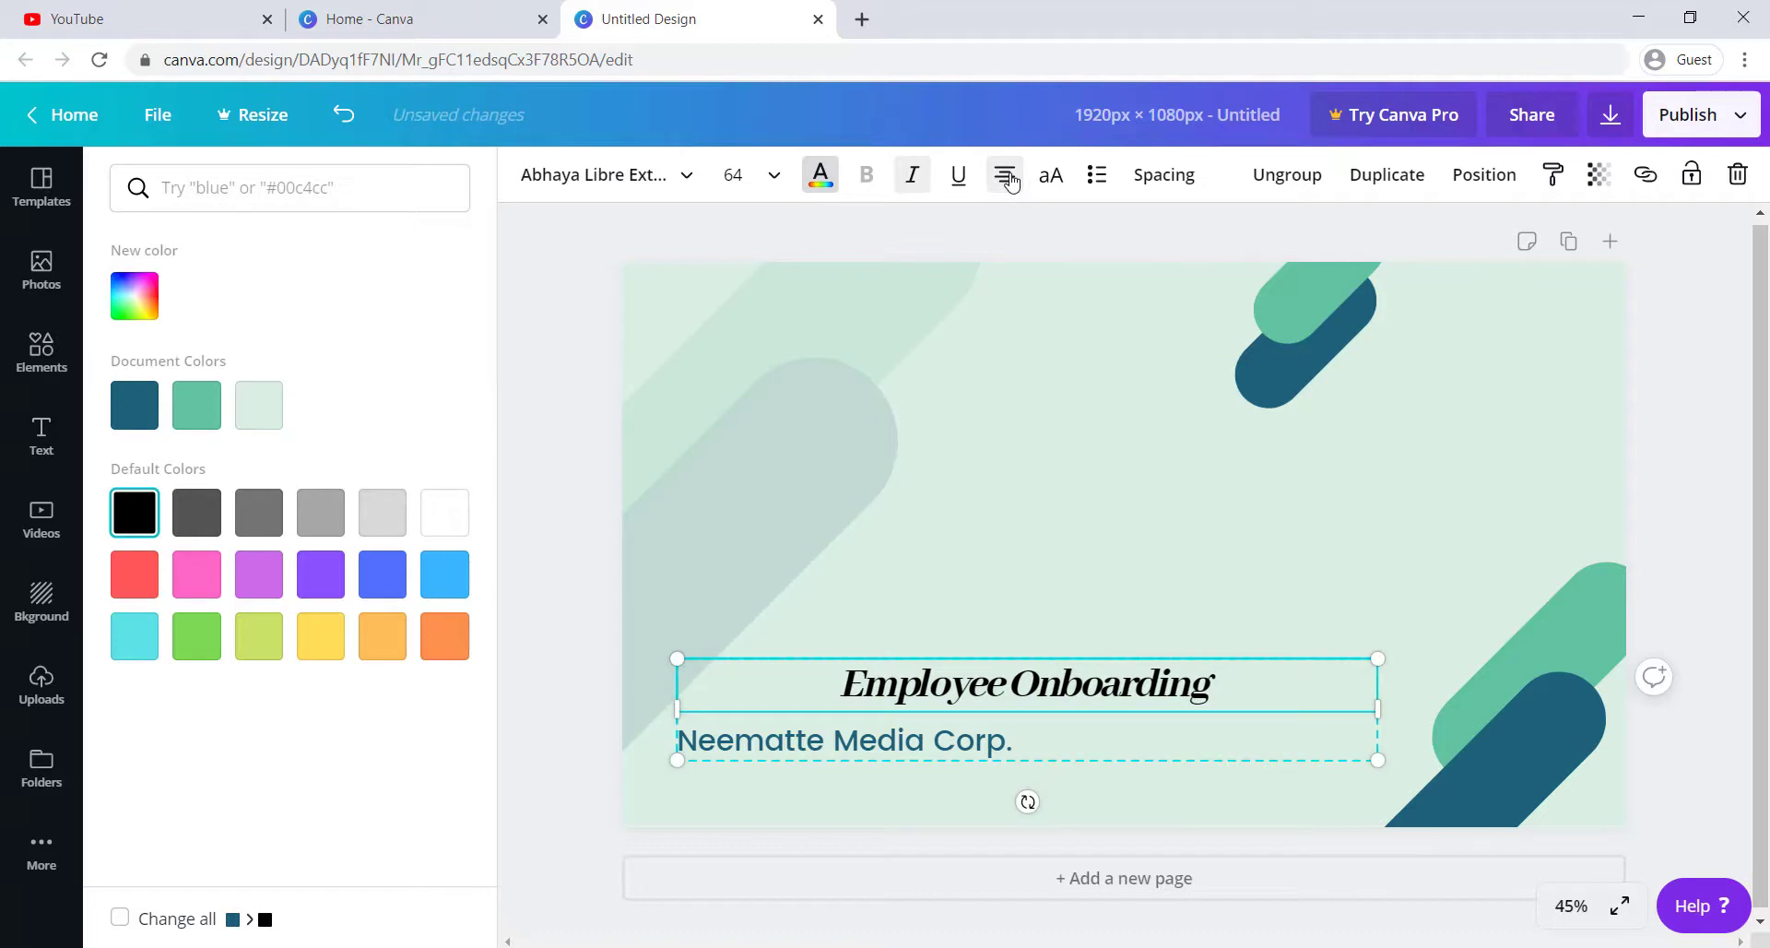
left_click(1006, 175)
left_click(1006, 175)
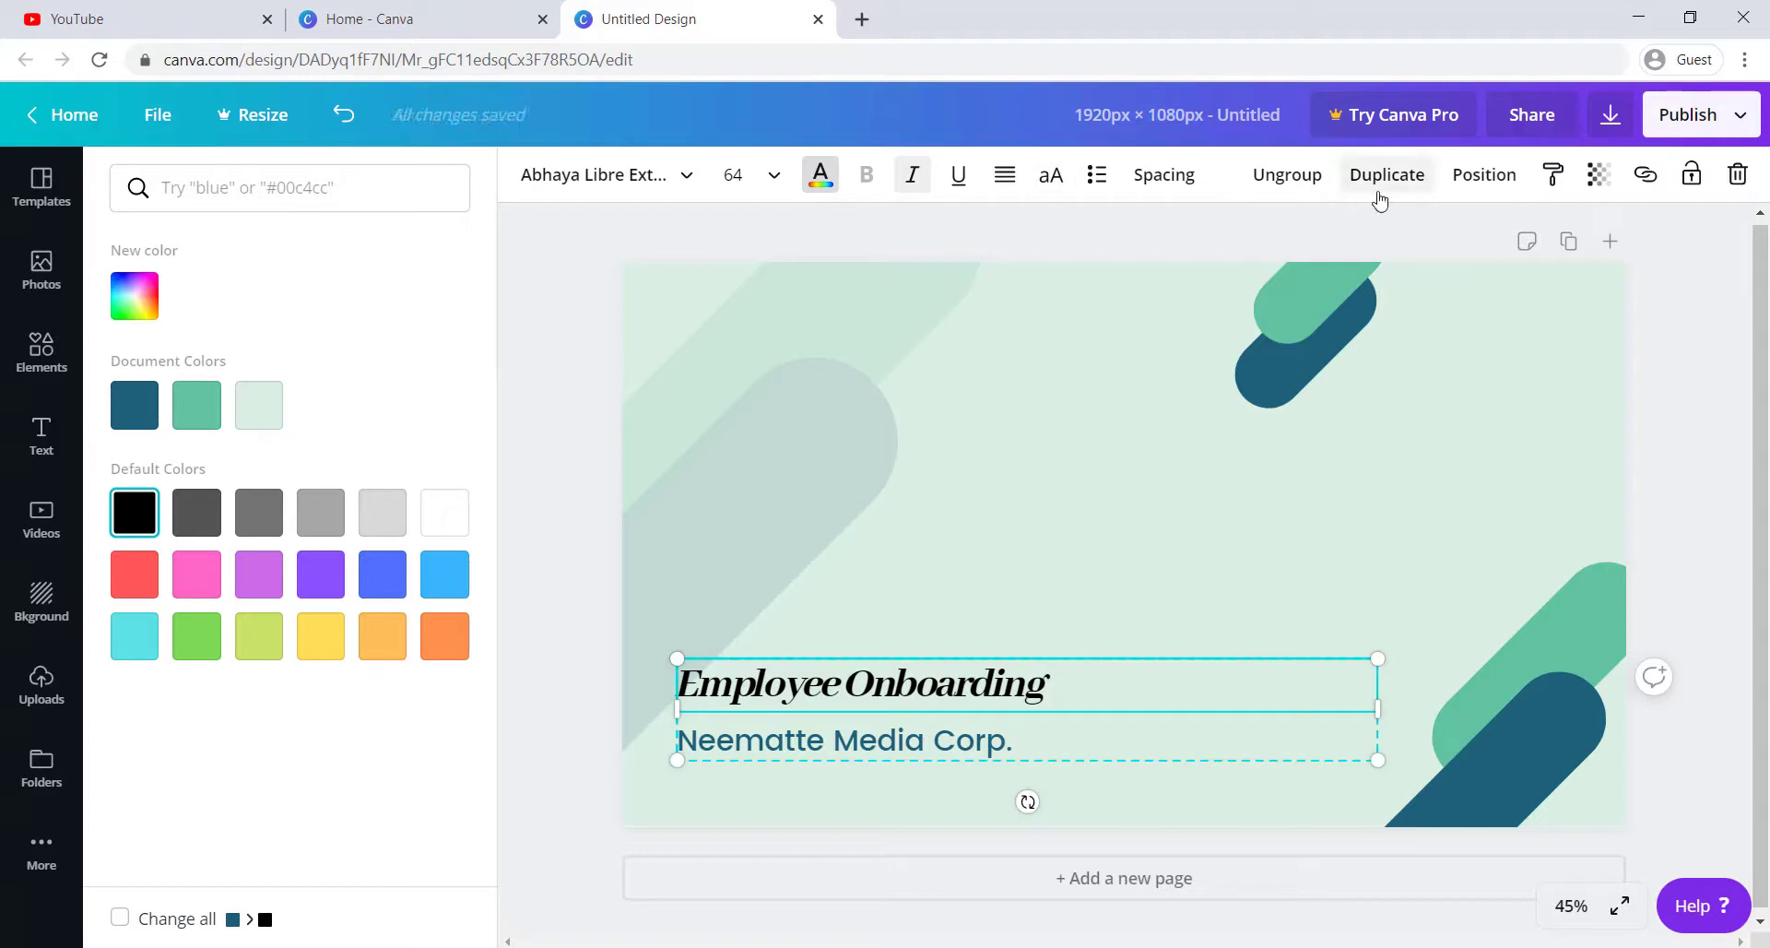
Ungroup the heading from the company name and move both texts higher on the page, with more space between them.
left_click(1288, 176)
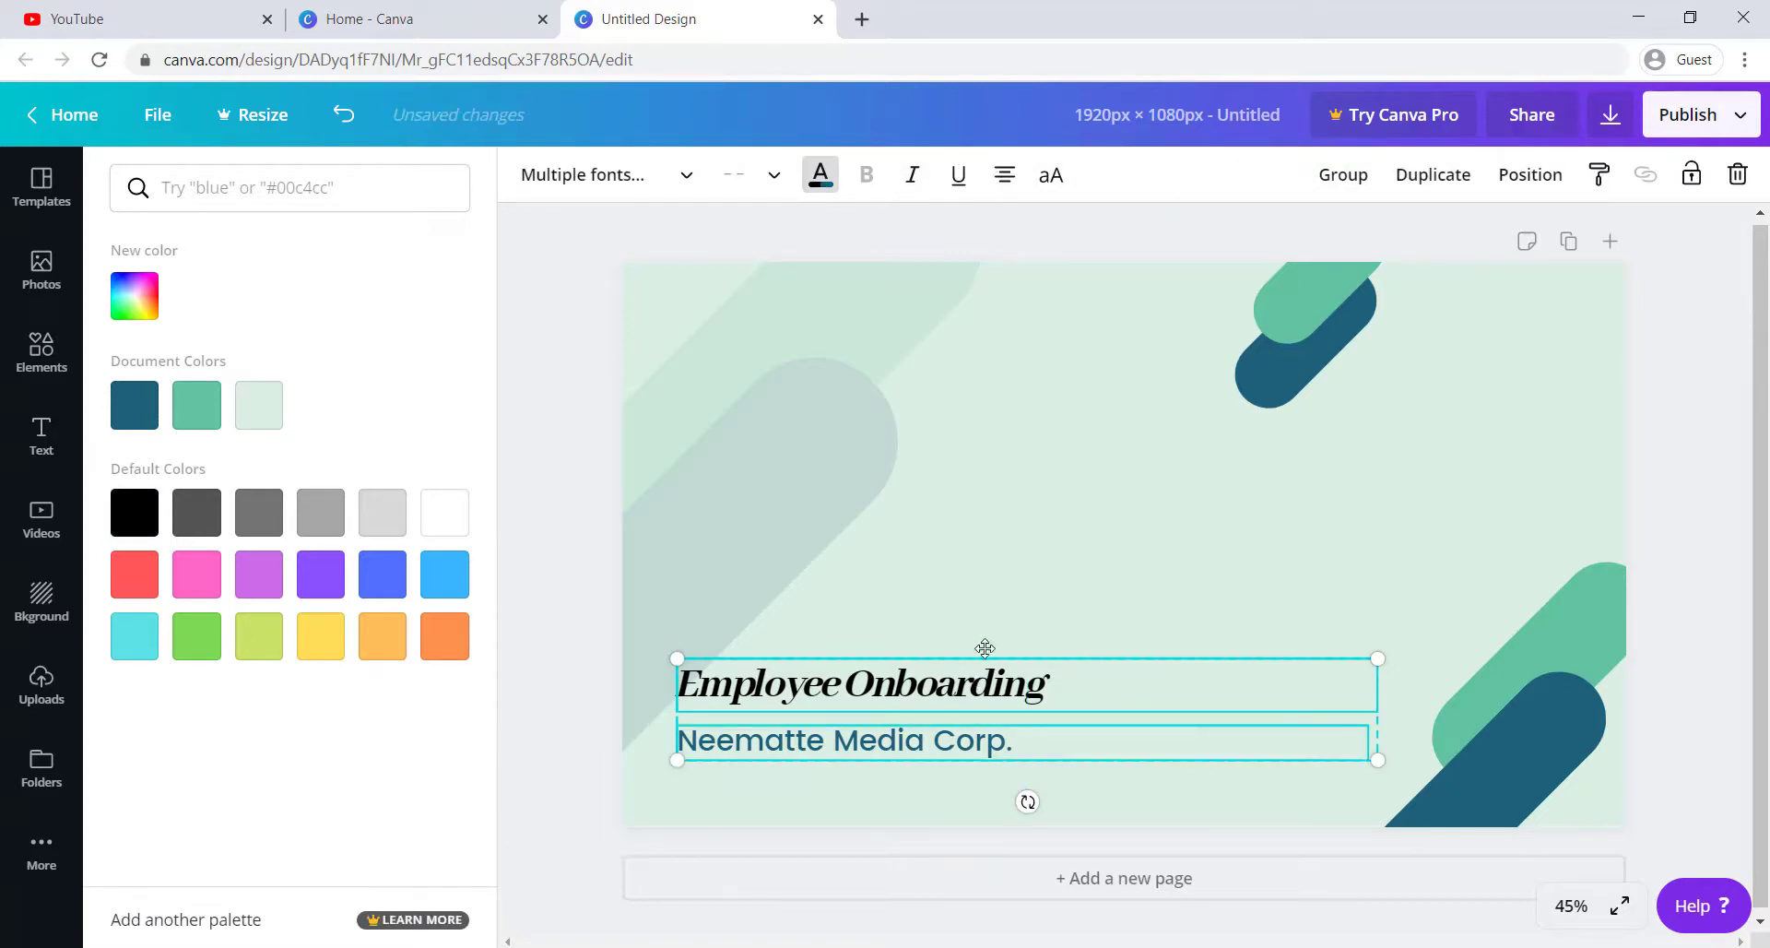
left_click_drag(985, 648, 965, 559)
left_click(985, 617)
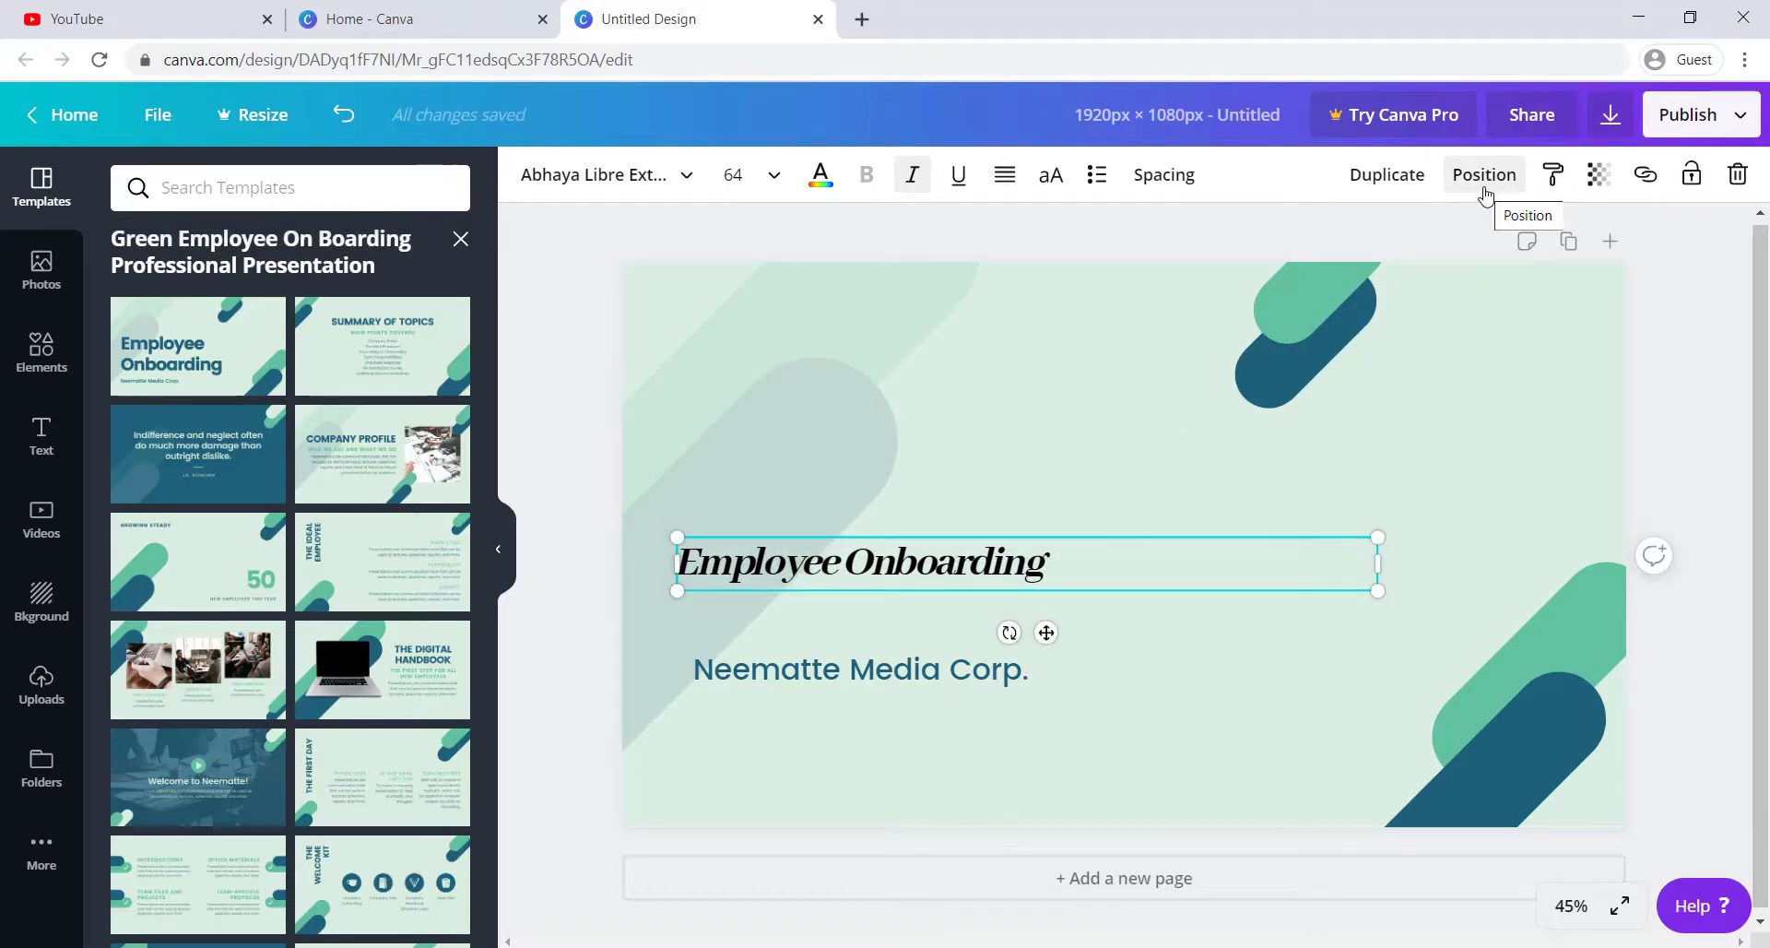
Check the heading's position options and set its transparency to 99.
left_click(1485, 194)
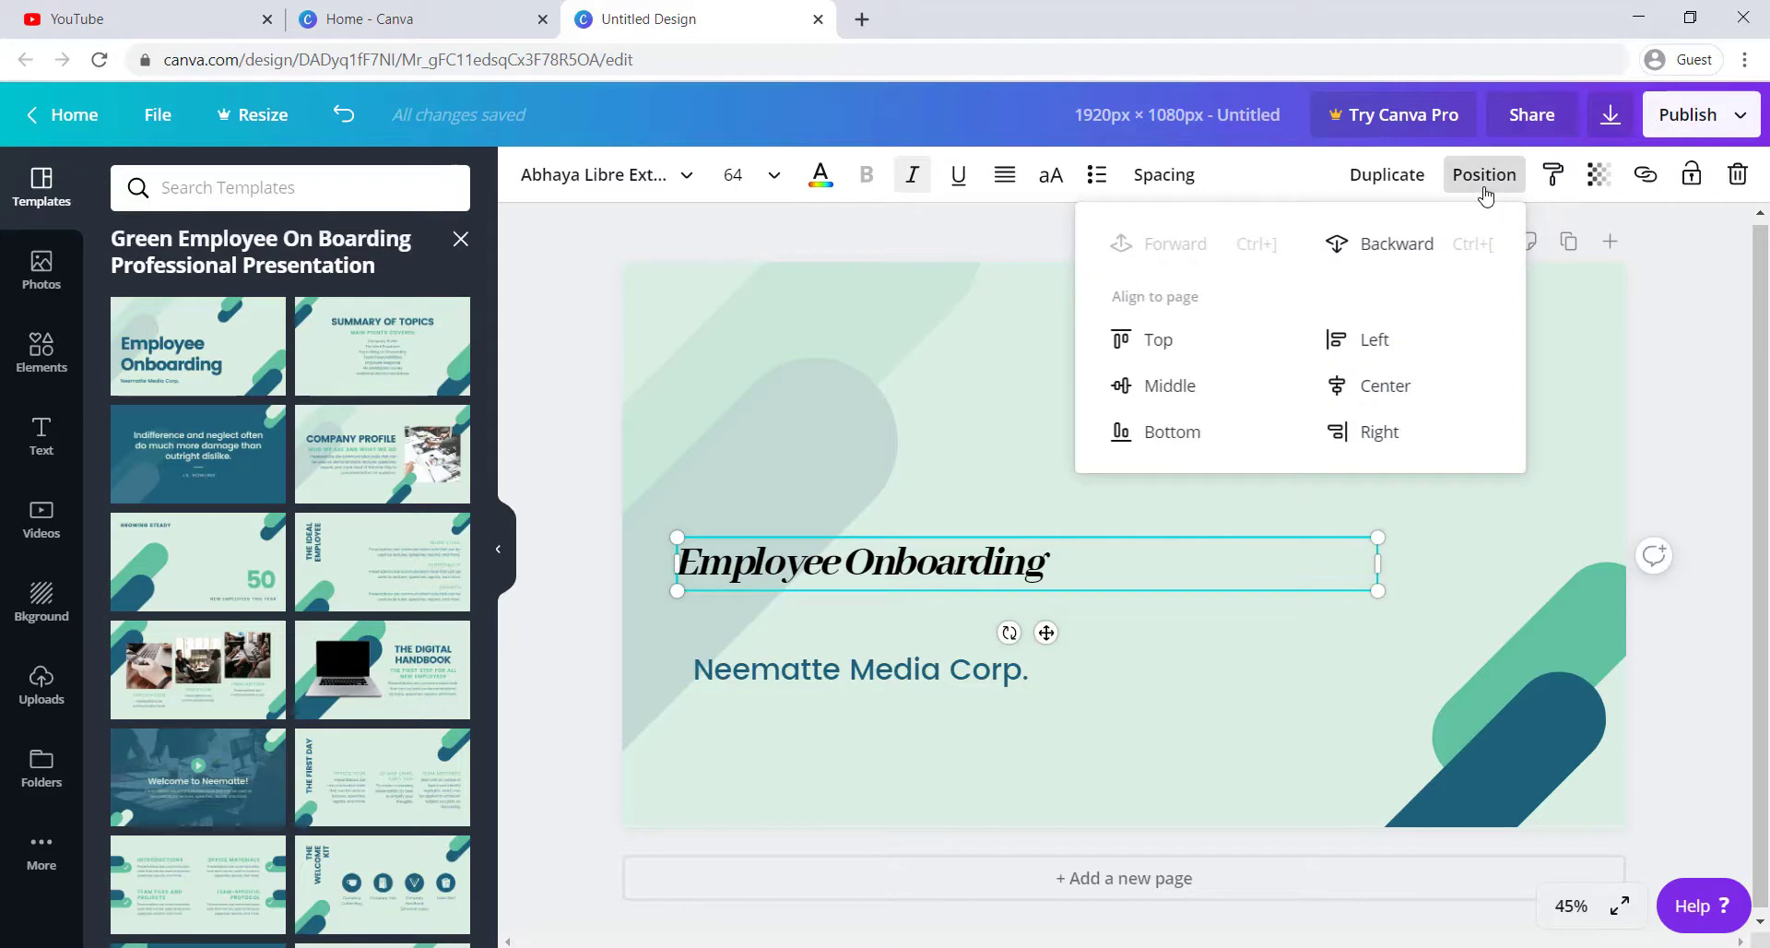
left_click(1485, 185)
left_click(1600, 174)
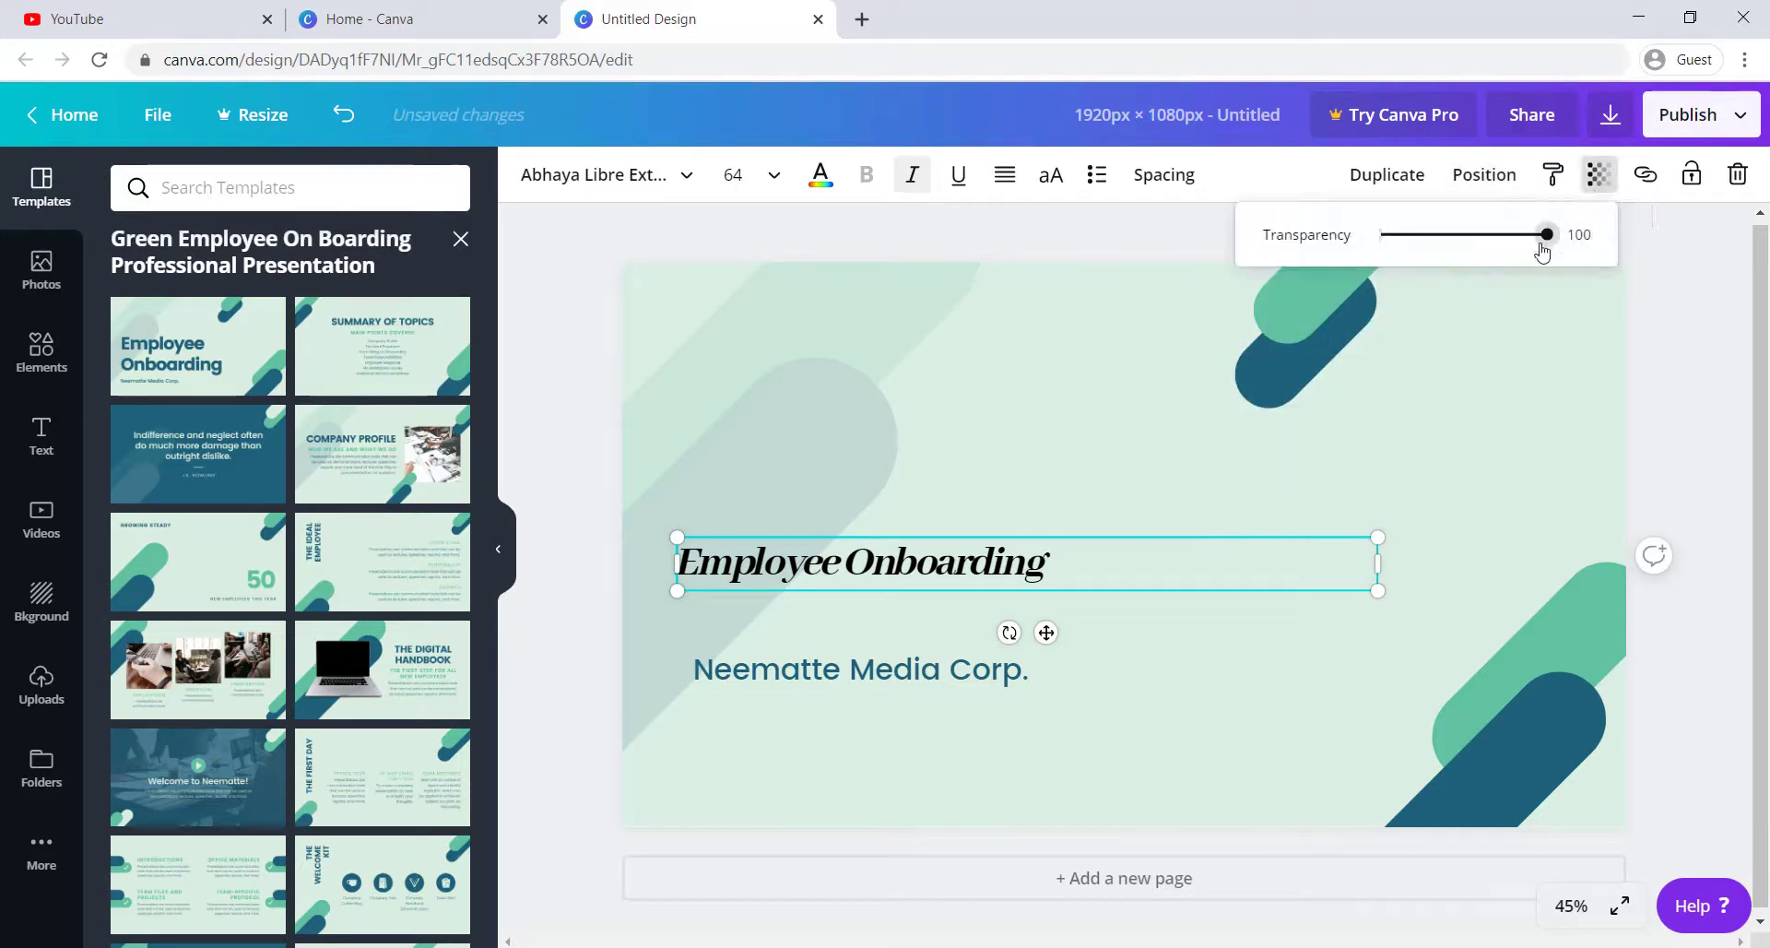
mouse_move(1543, 249)
left_mouse_down()
mouse_move(1402, 236)
mouse_move(1552, 247)
left_mouse_up()
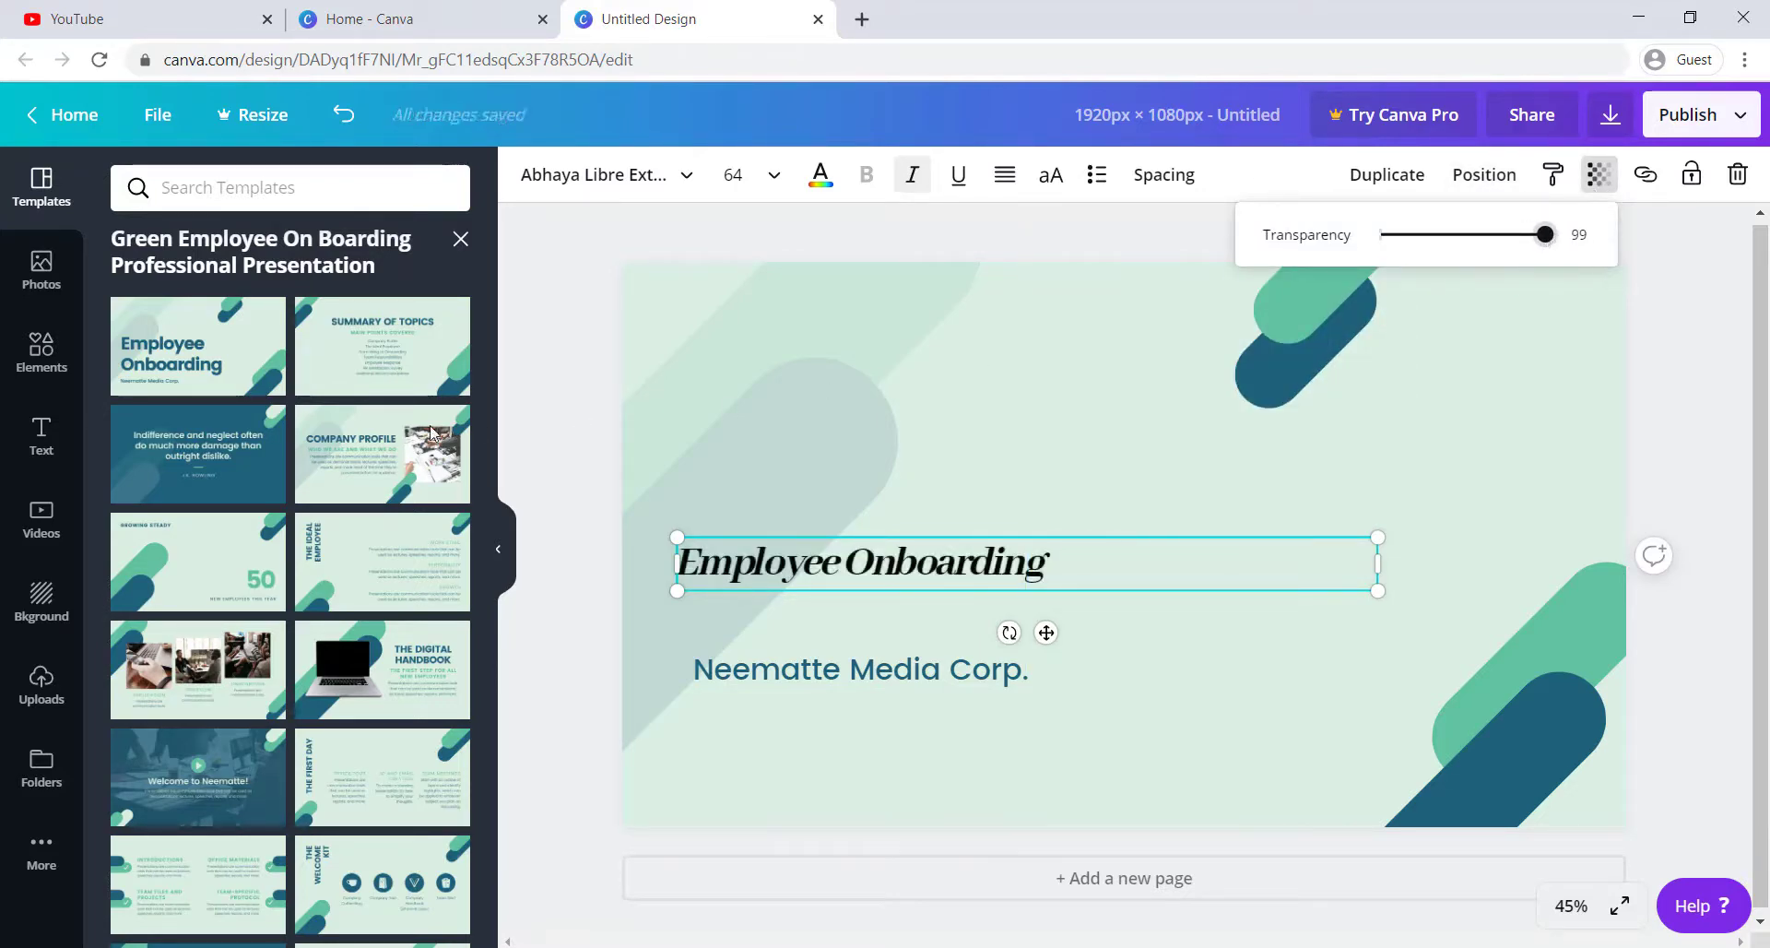
Find the Business photos and add the one showing a laptop with charts beside a tablet to the page.
left_click(41, 269)
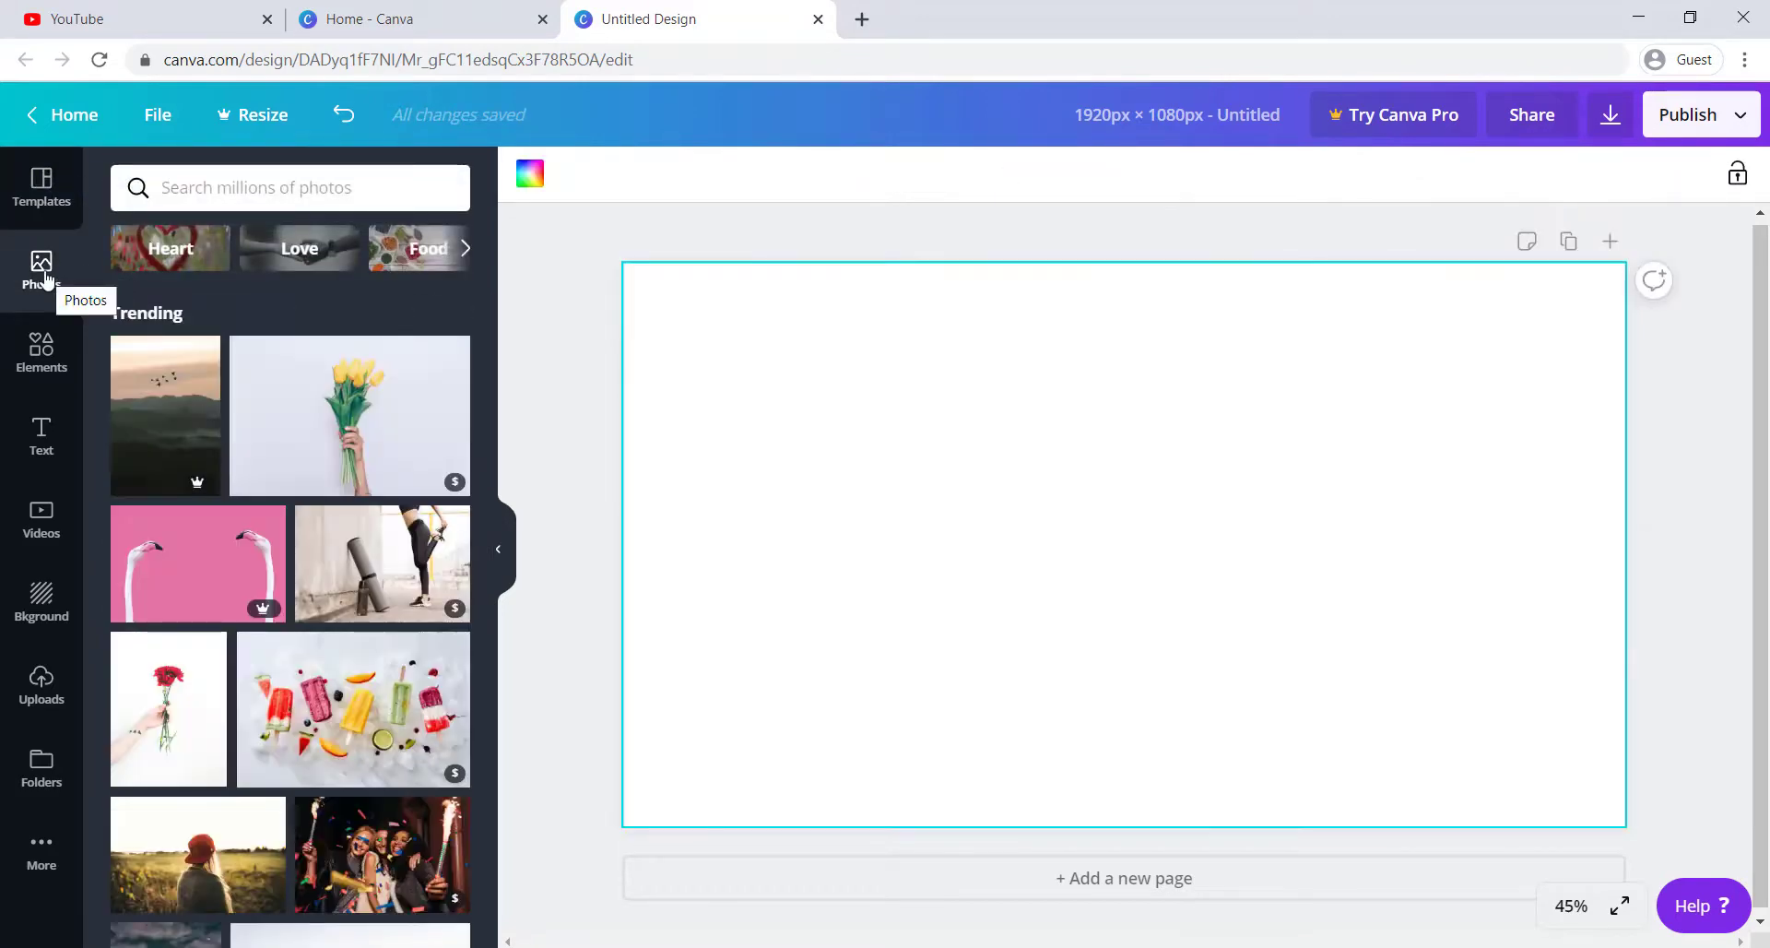
left_click(466, 249)
left_click(466, 249)
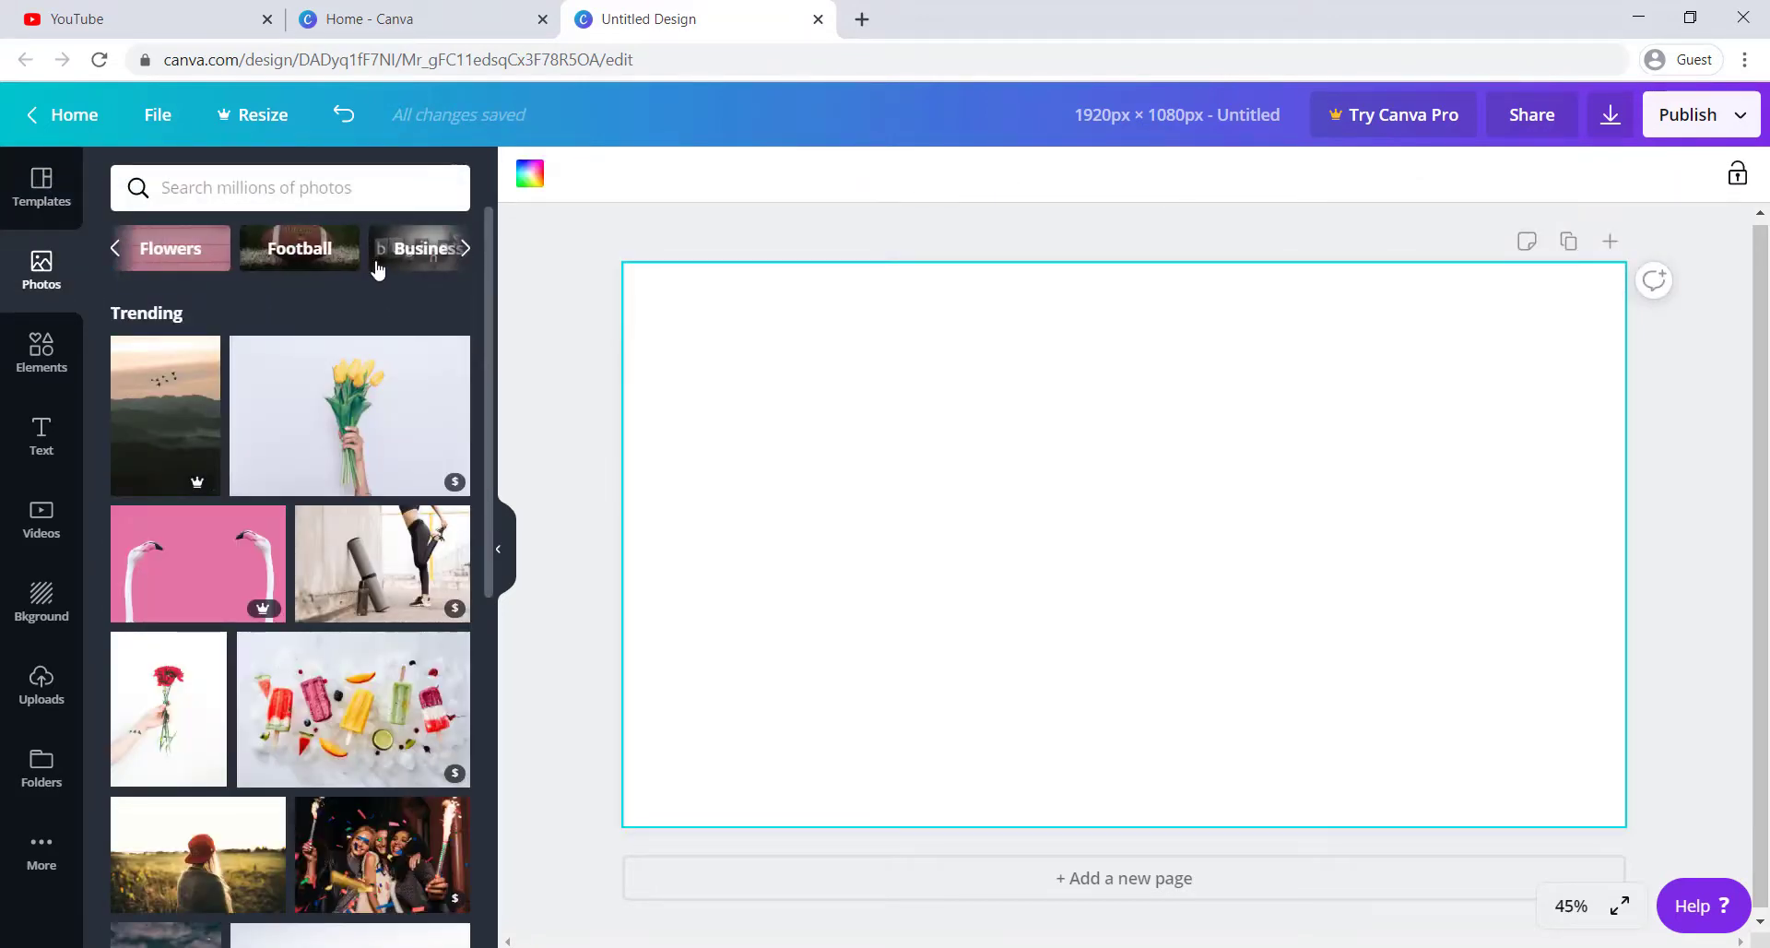
left_click(378, 266)
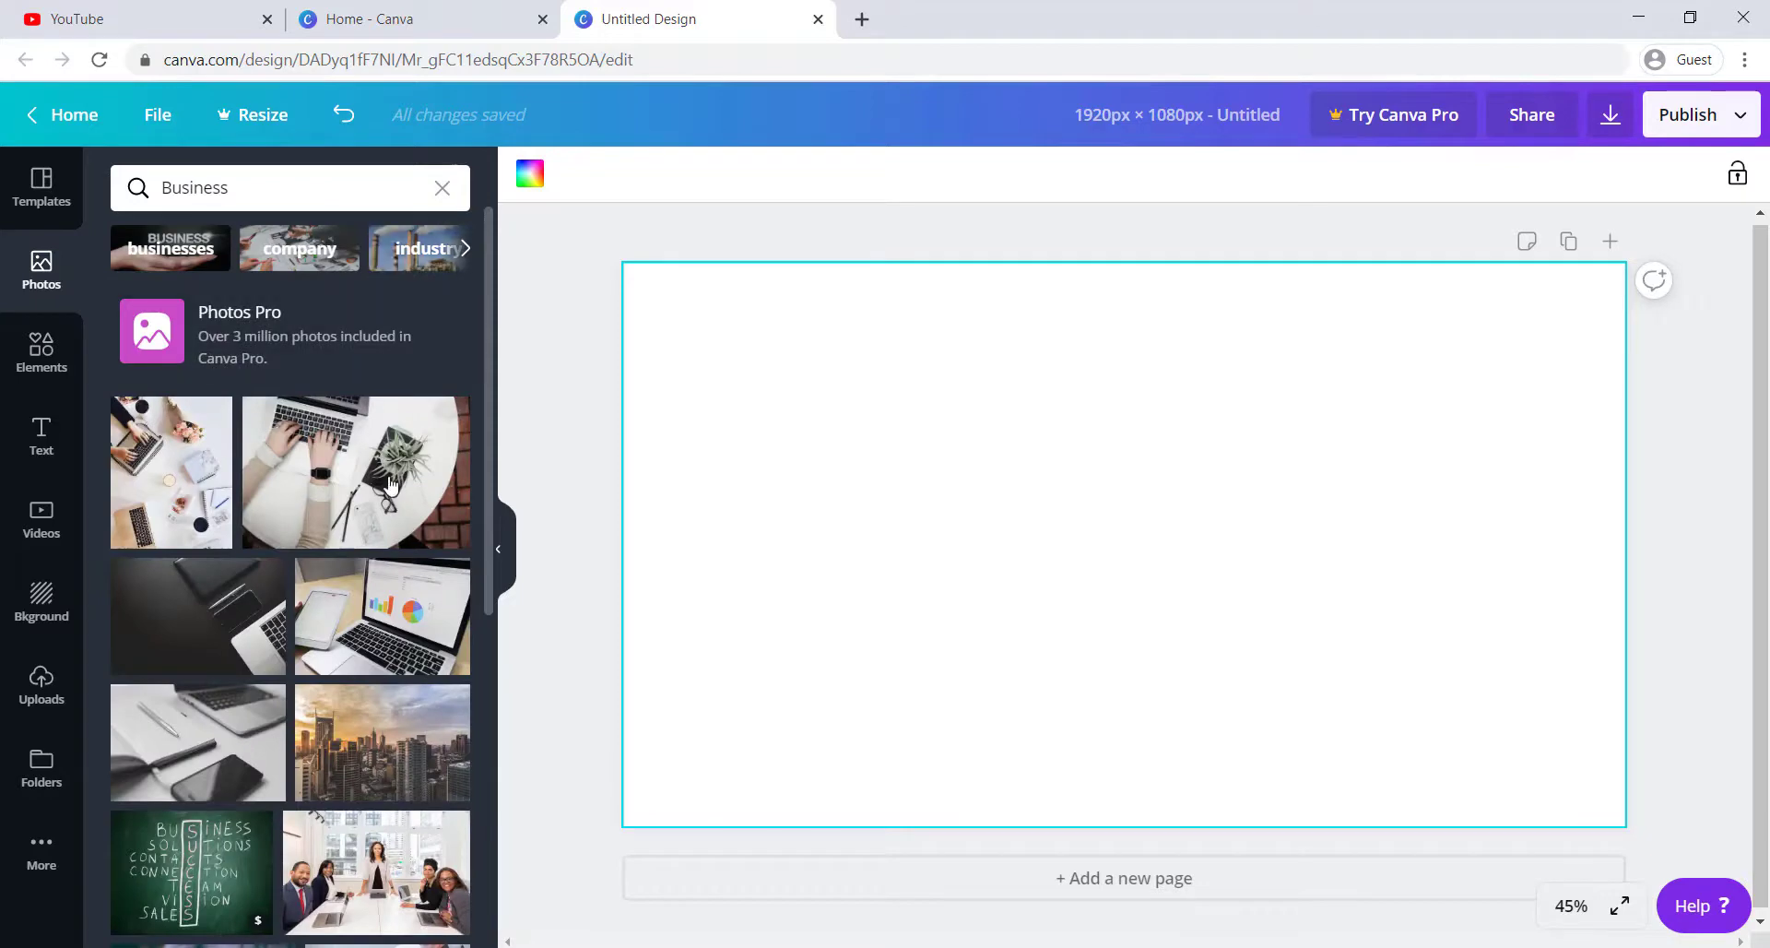
left_click(408, 616)
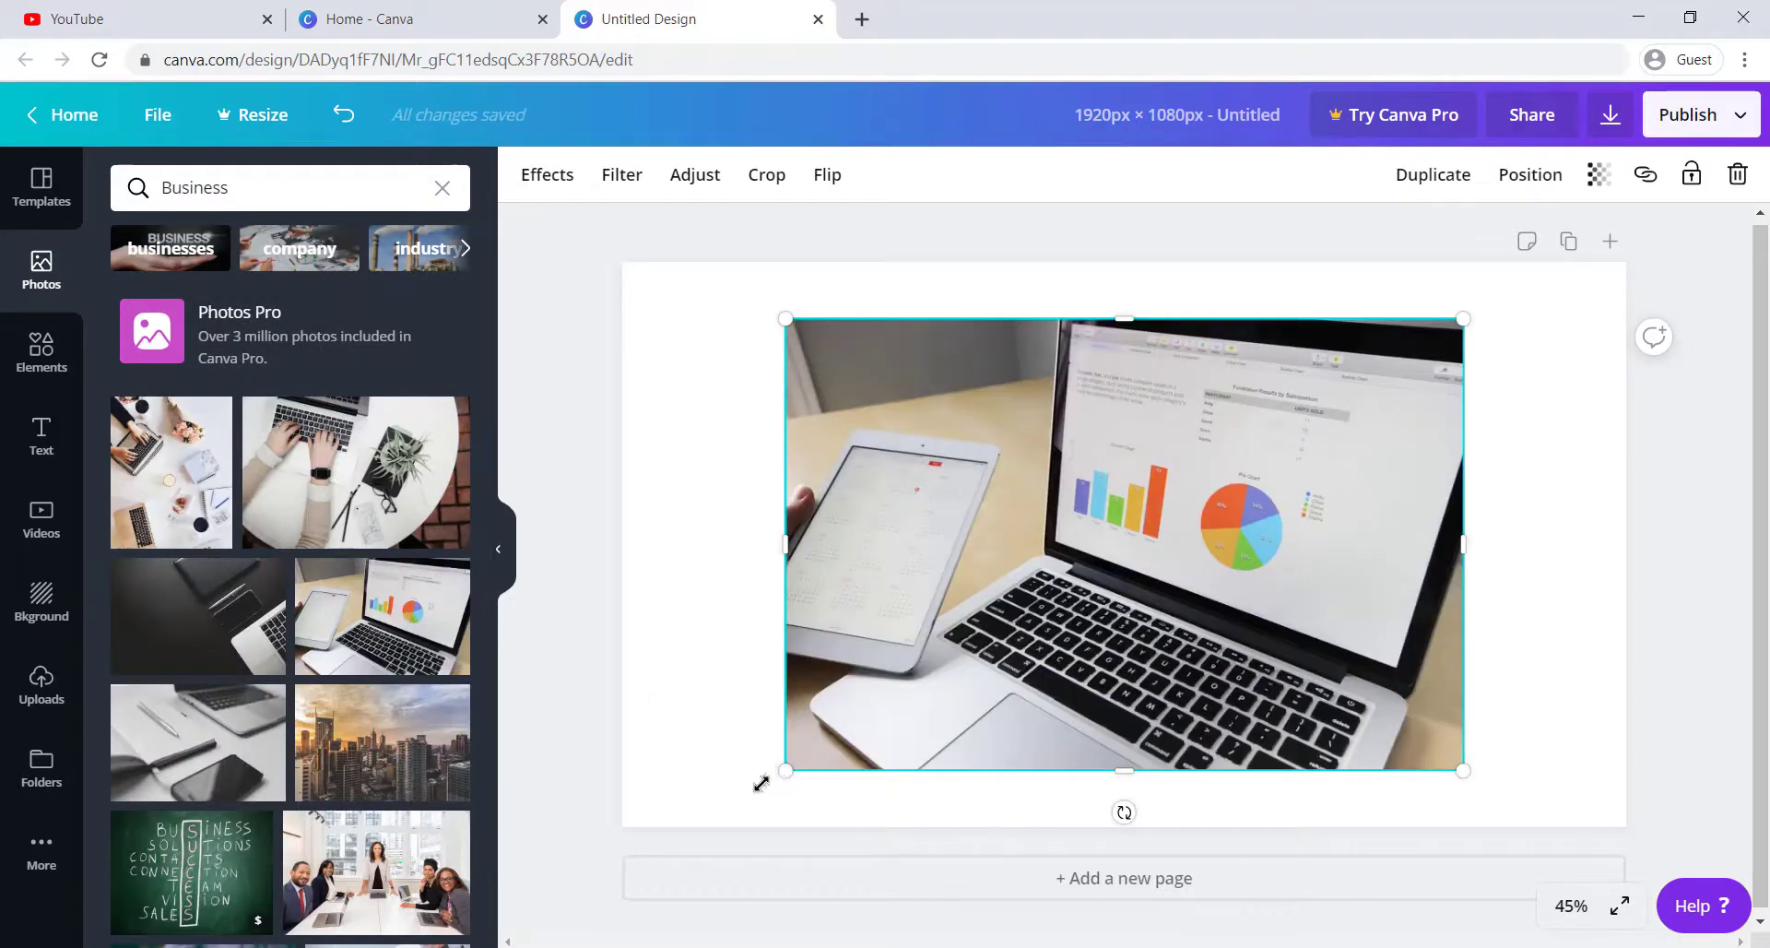
Enlarge the laptop photo and reposition it so that it covers the whole page.
left_click_drag(762, 783, 655, 818)
left_click_drag(818, 735, 758, 680)
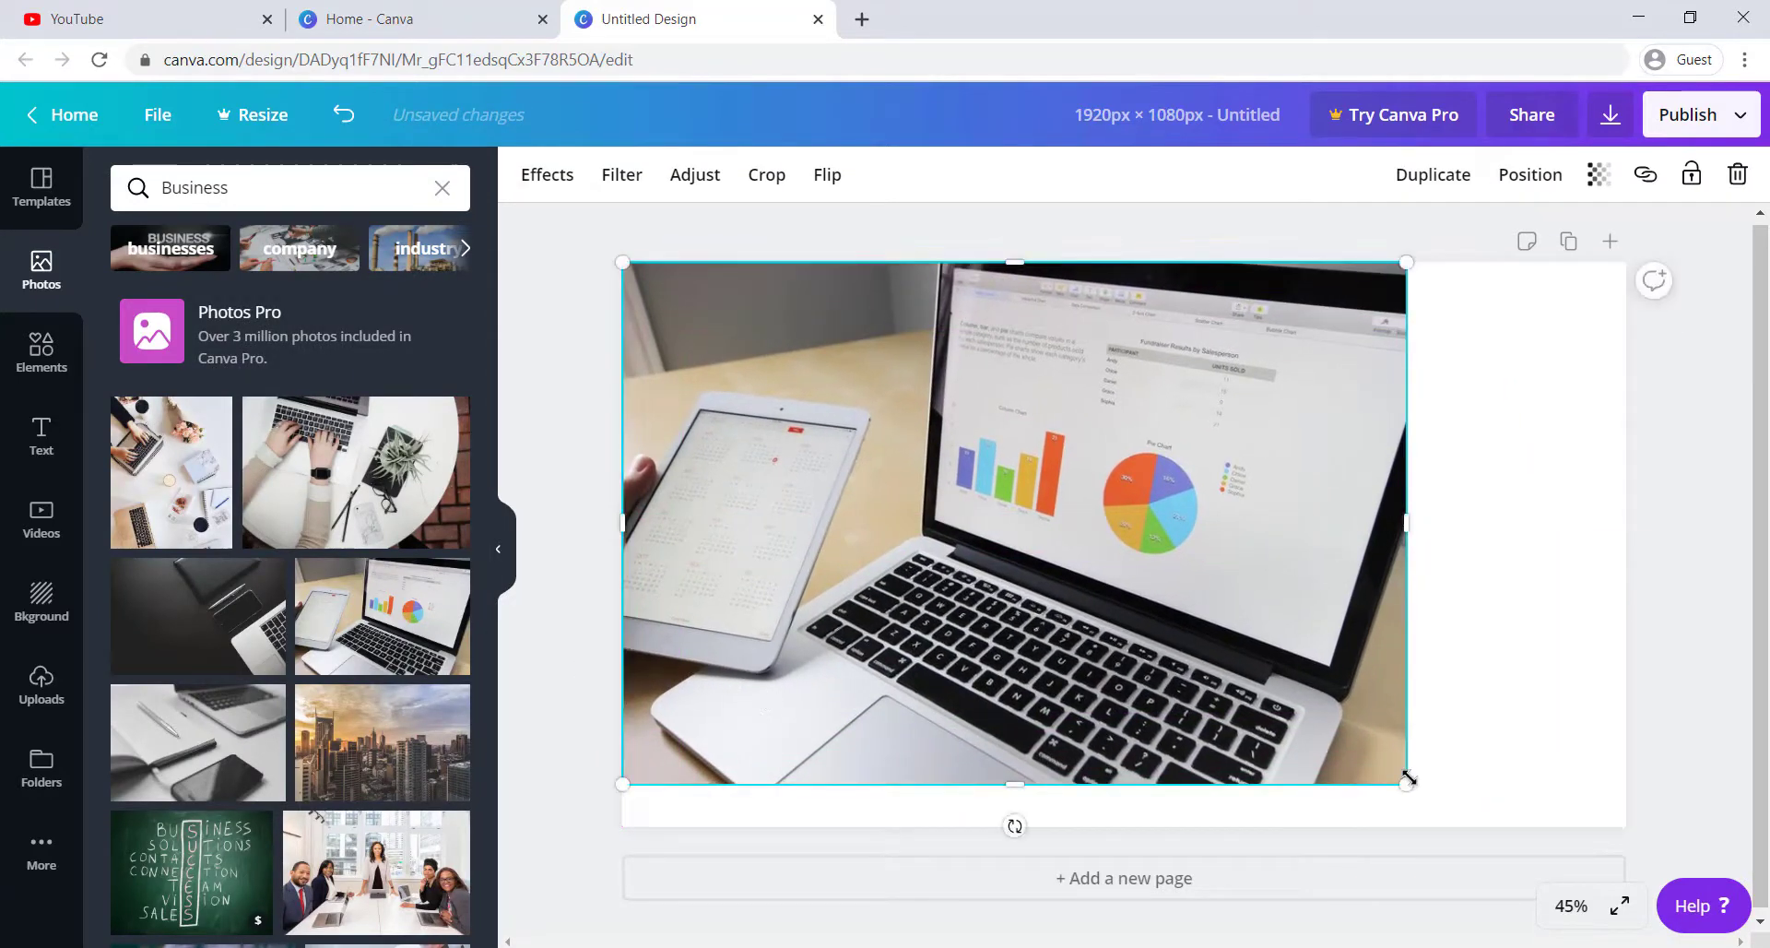
left_click_drag(1408, 779, 1522, 857)
left_click_drag(1522, 560, 1634, 562)
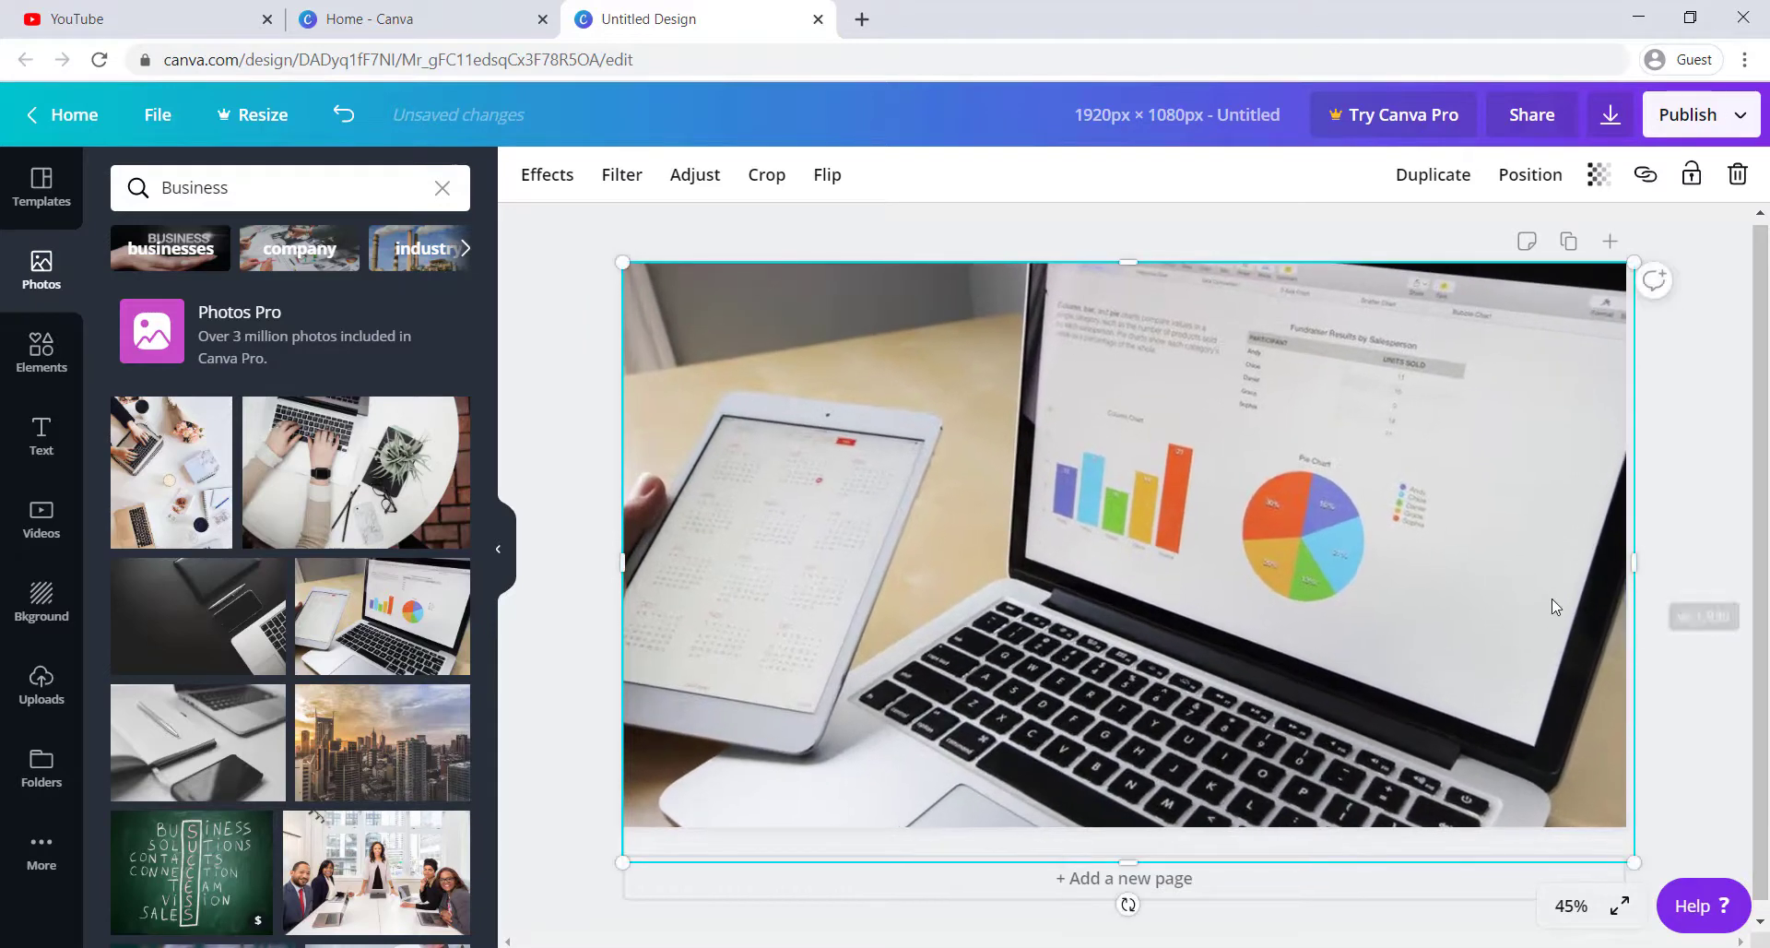
left_click_drag(1557, 607, 1535, 578)
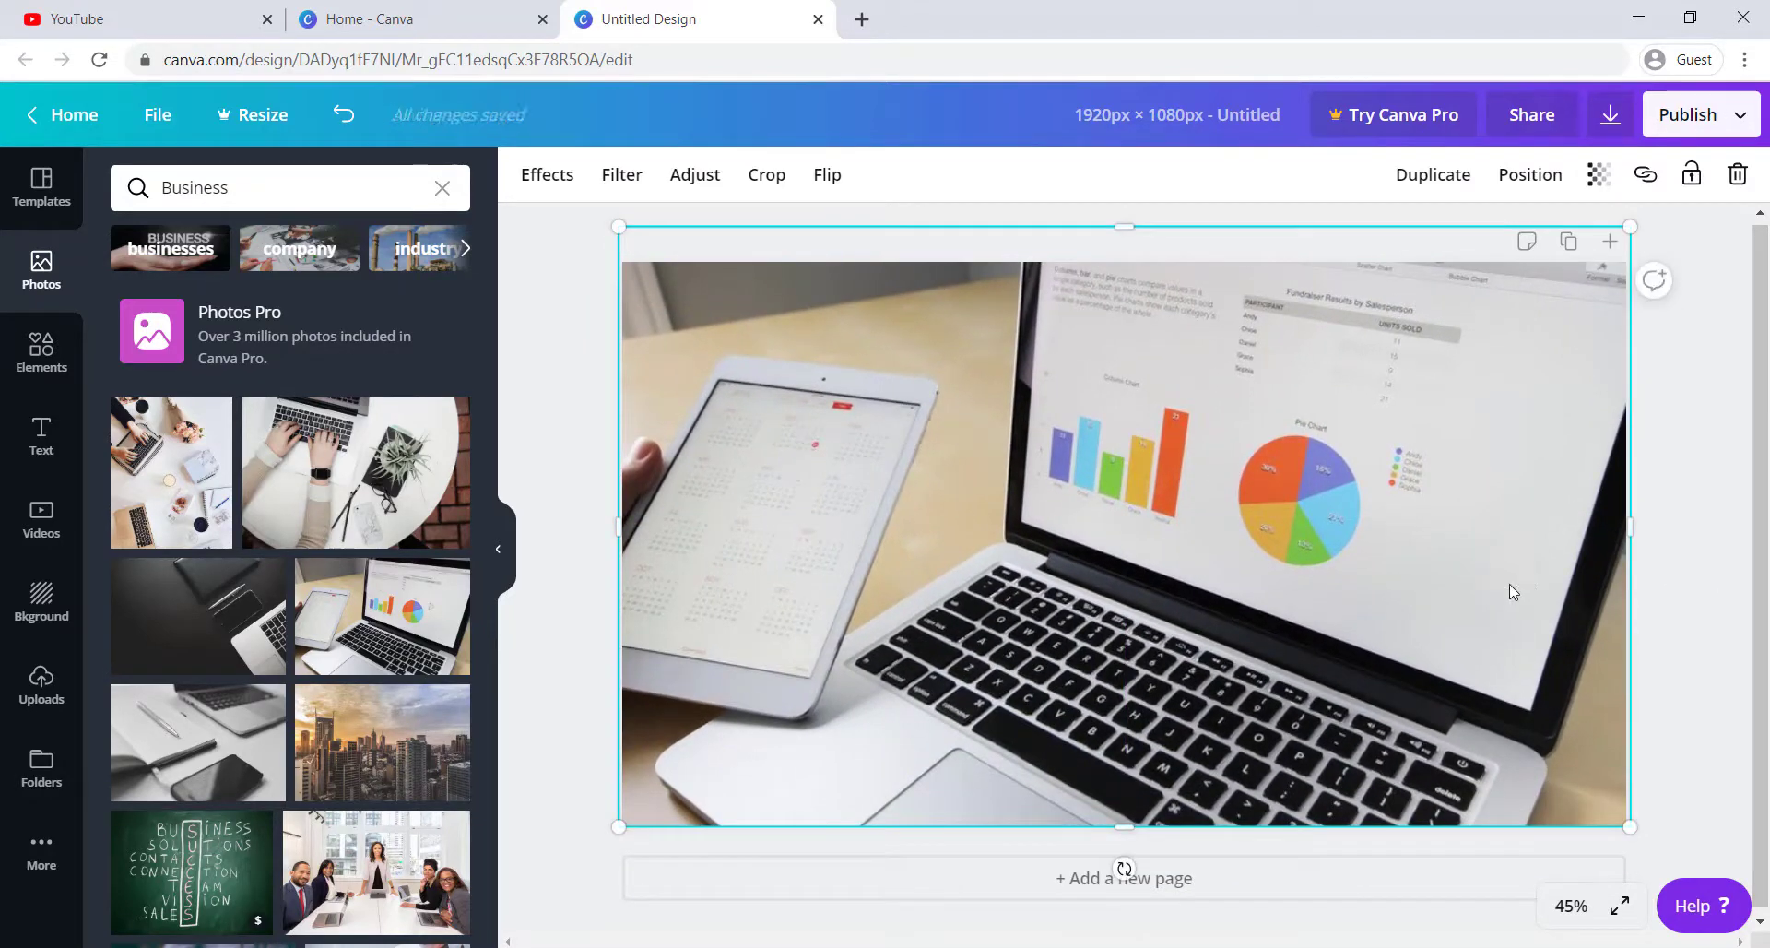
Add the Business photo of blue gears with icons and enlarge it to cover the whole page.
scroll(360, 680, "down", 5)
left_click(359, 679)
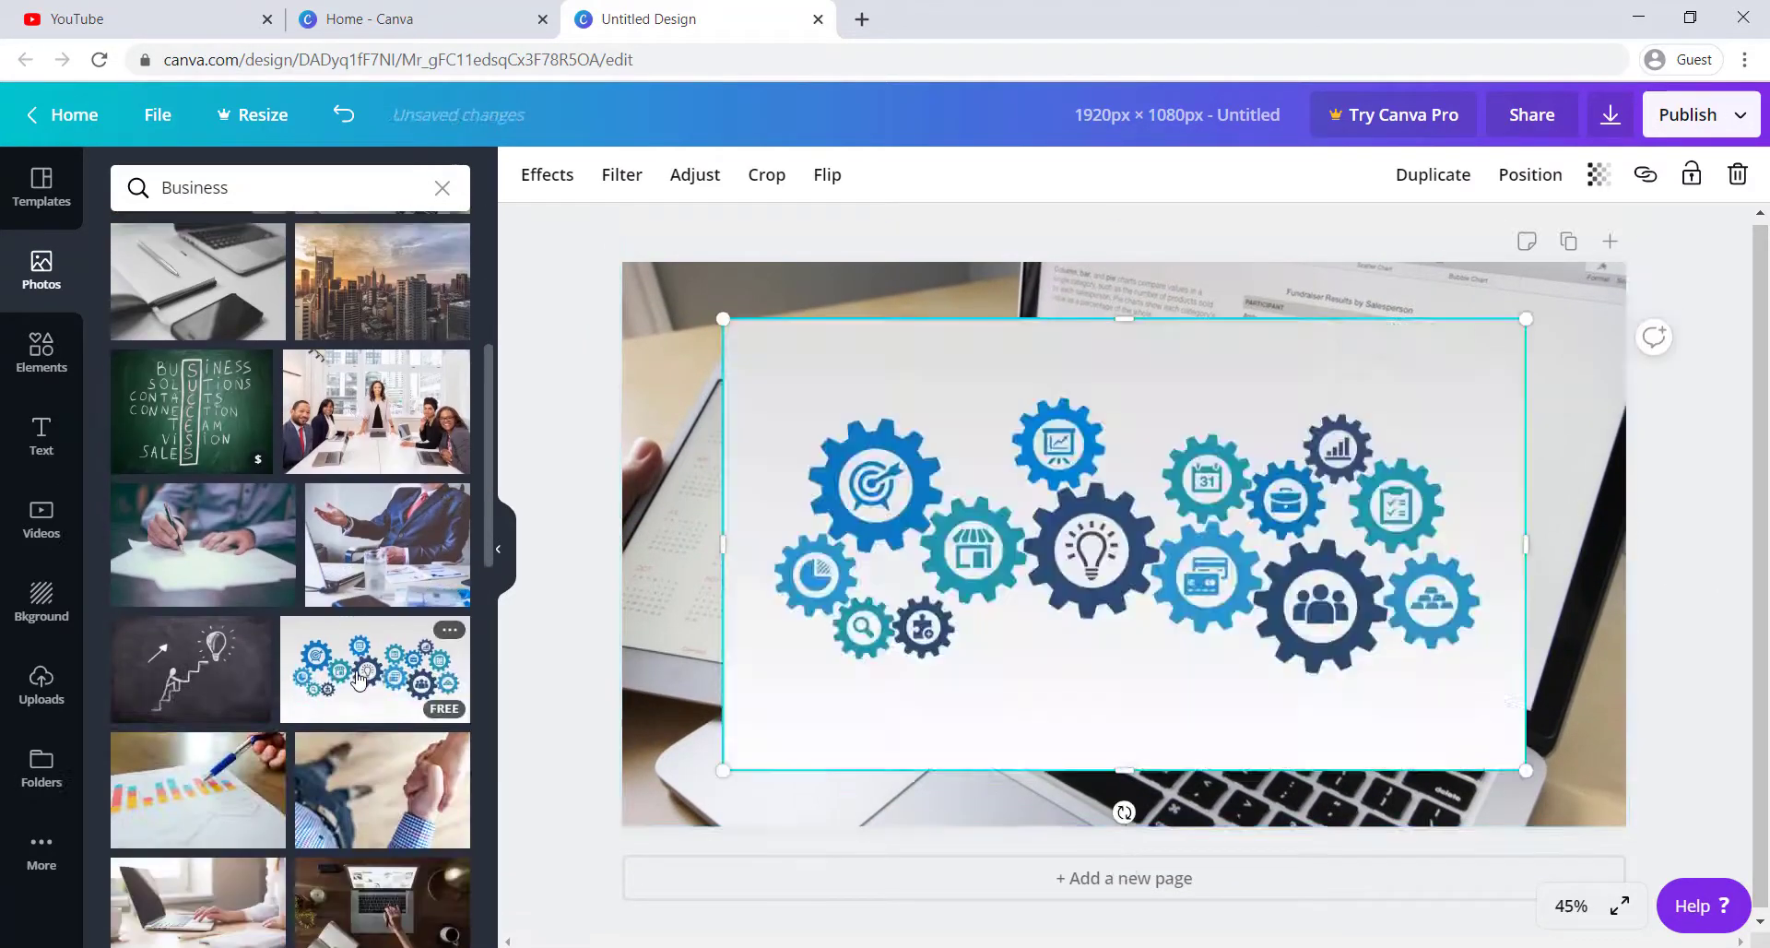
left_click_drag(706, 753, 609, 811)
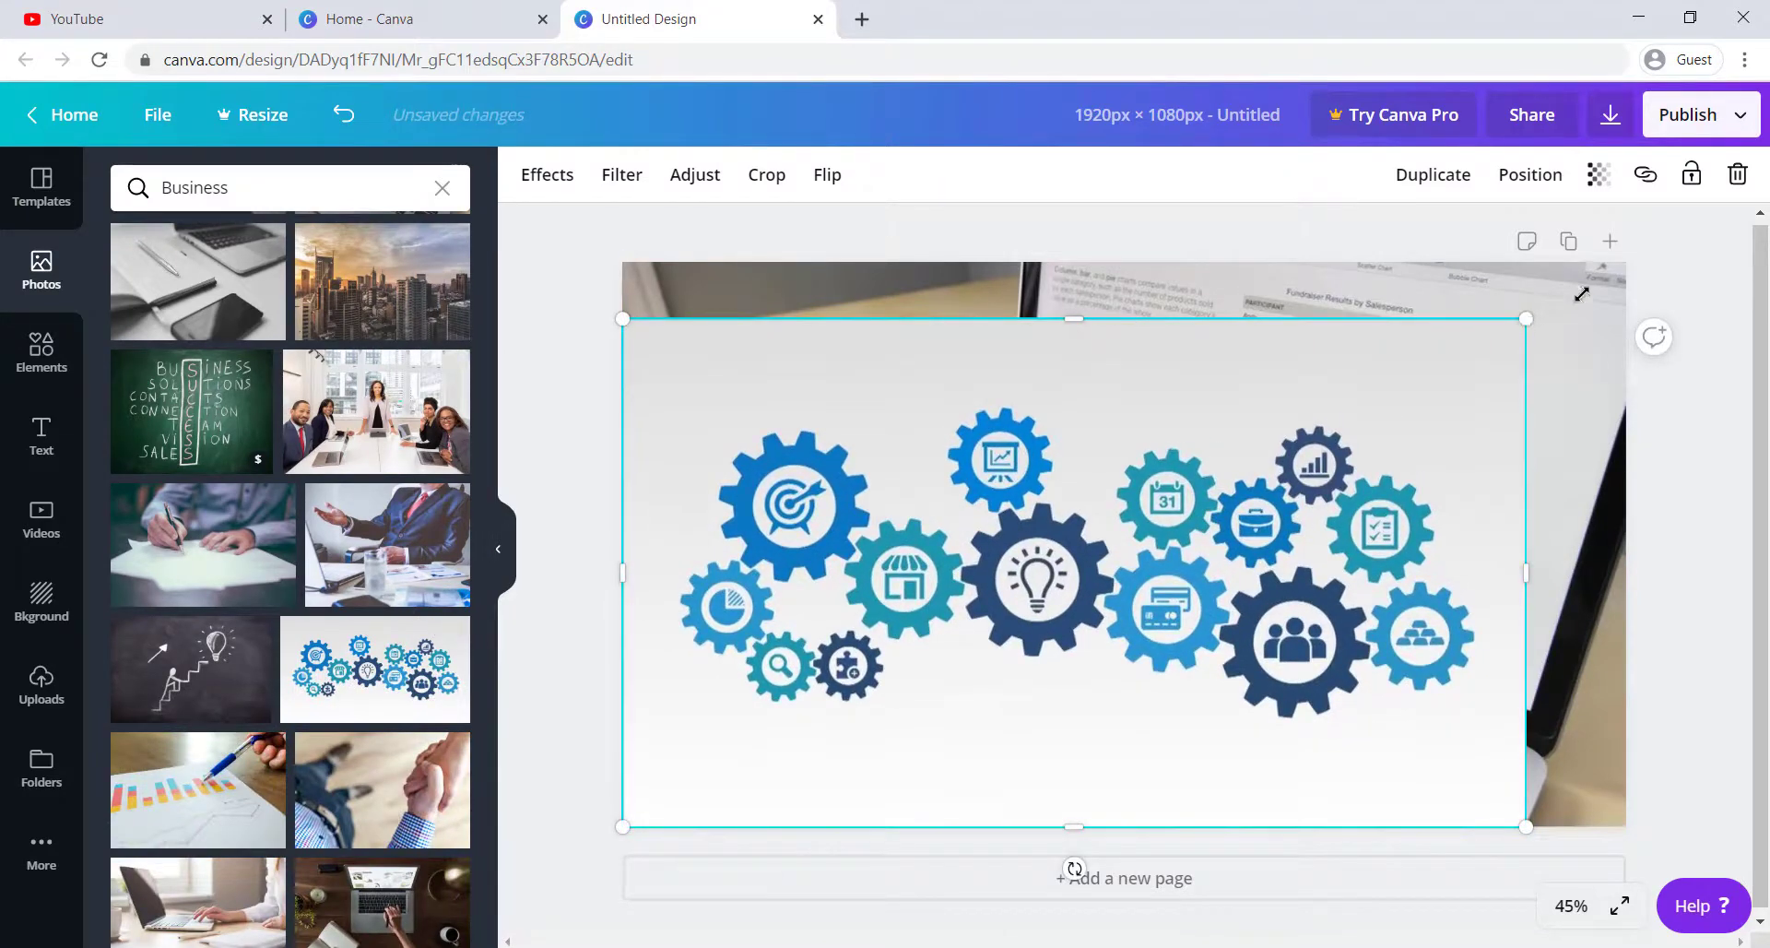
left_click_drag(1581, 294, 1238, 699)
Insert a two-column grid about 245 px high along the page's lower edge and fill its left cell with the notebook and phone photo.
left_click(41, 350)
left_click(217, 462)
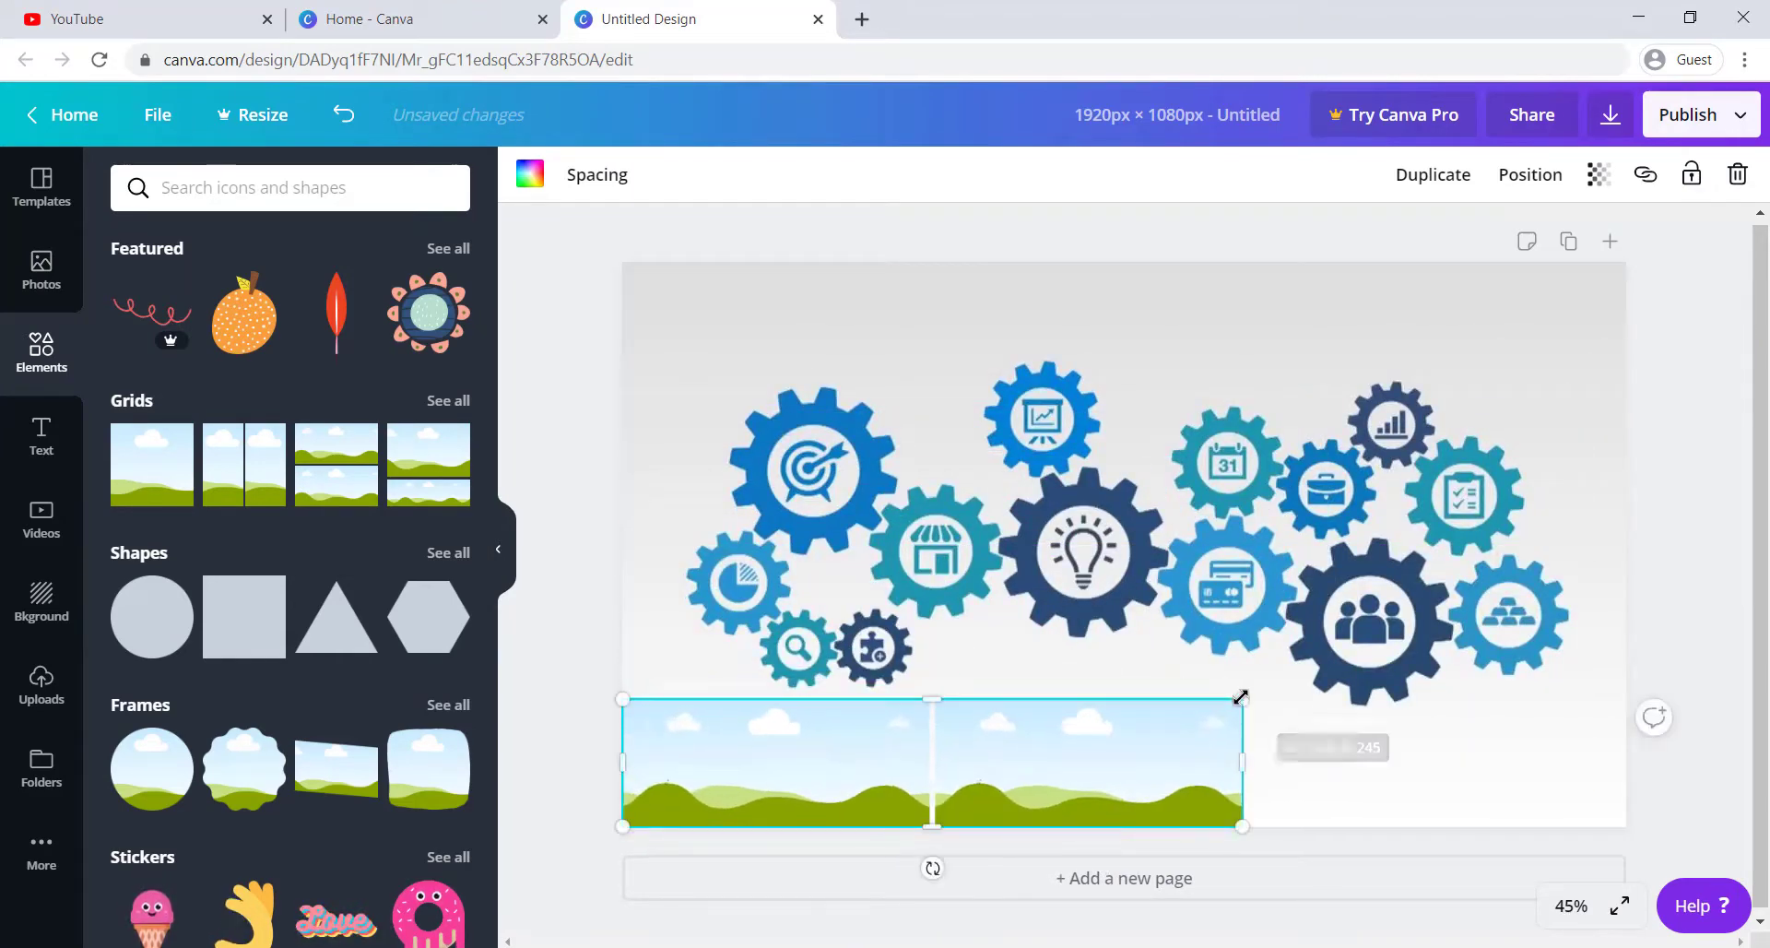
left_click(46, 272)
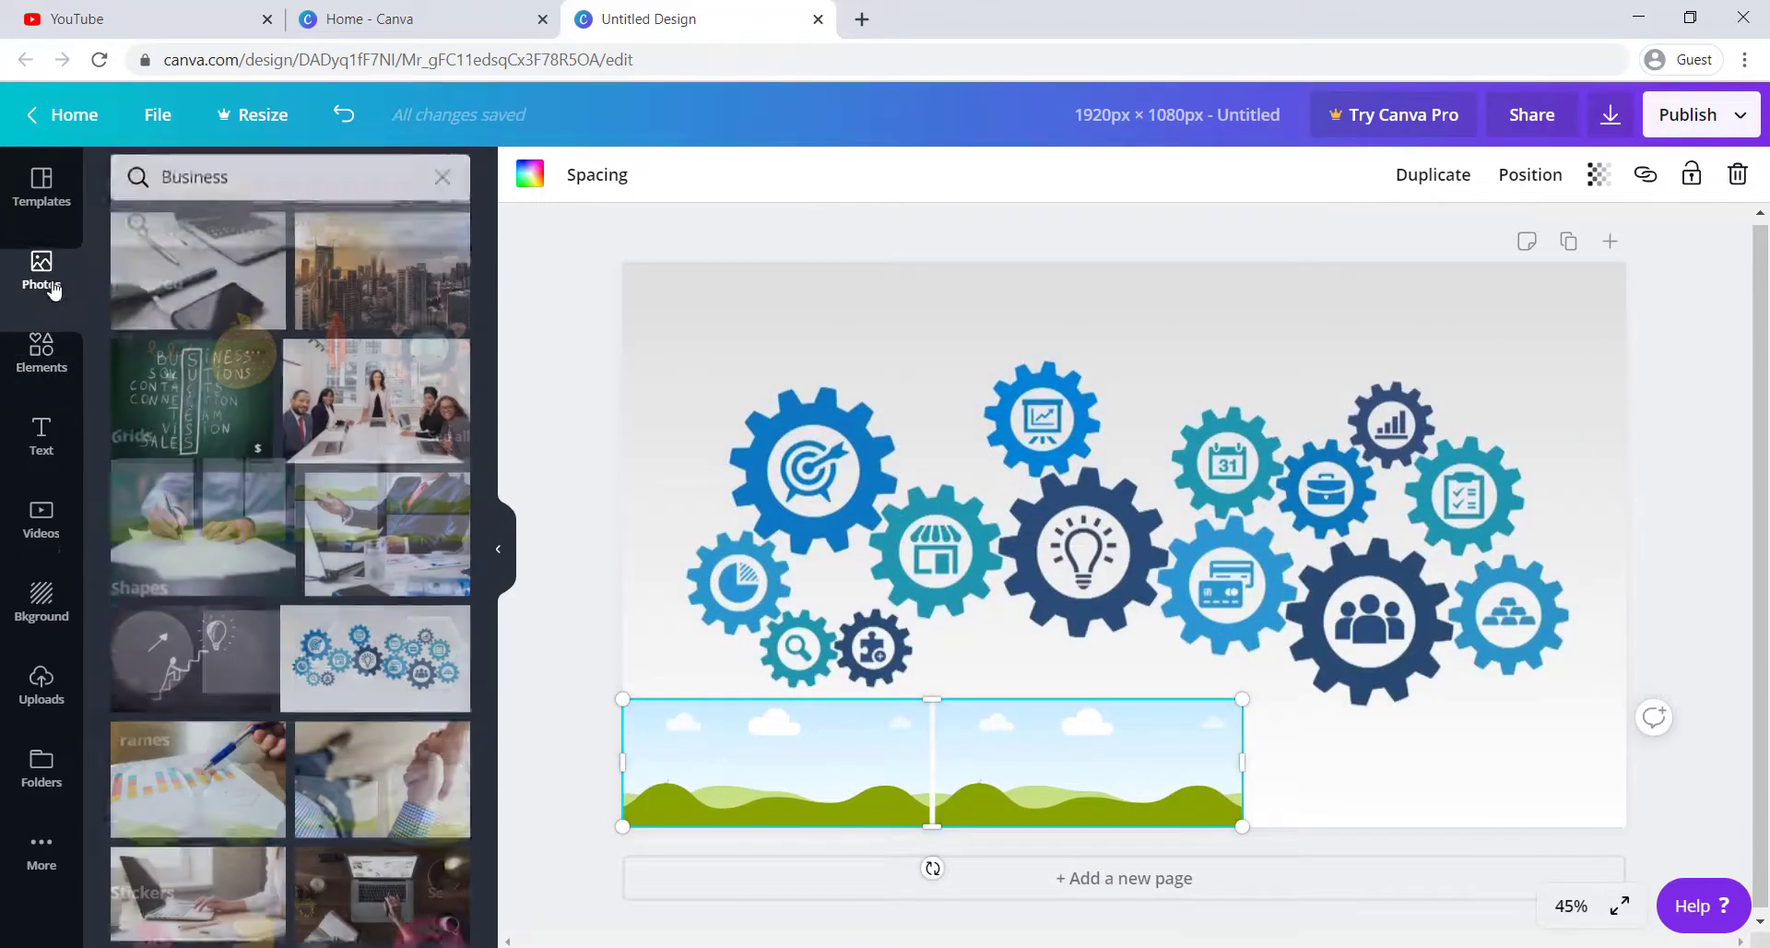
left_click_drag(198, 281, 788, 819)
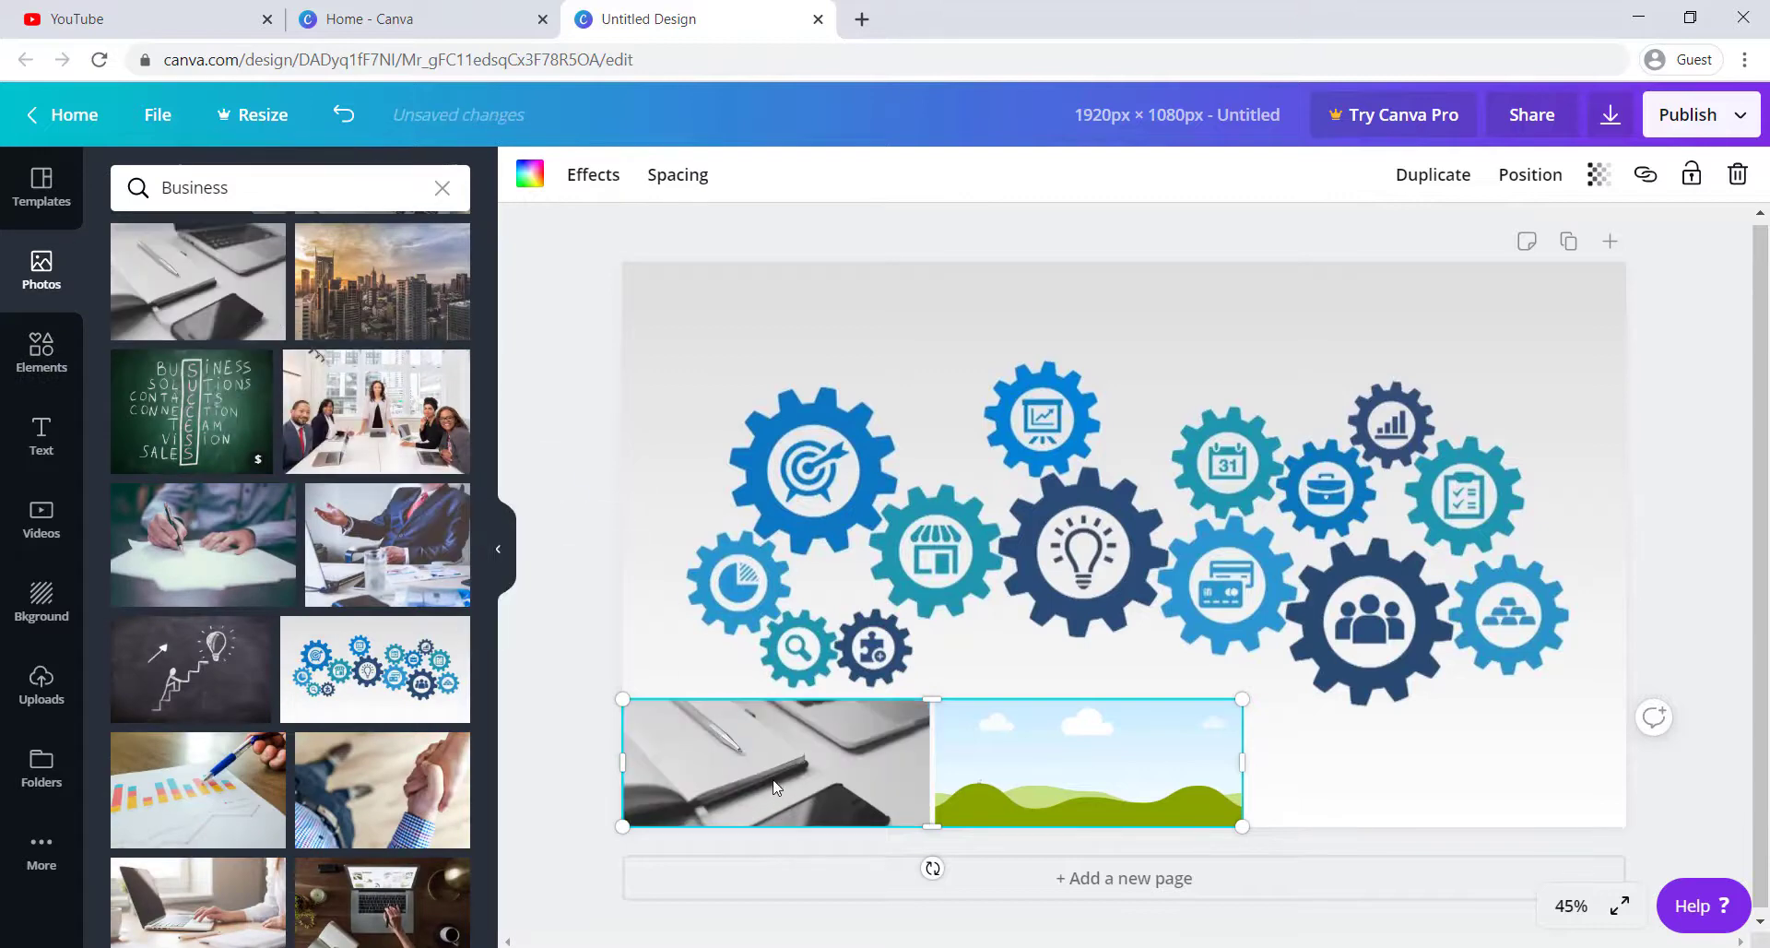
Shift the notebook and phone photo downward within its cell of the two-column grid.
double_click(761, 742)
mouse_move(760, 743)
left_mouse_down()
mouse_move(760, 703)
mouse_move(765, 758)
left_mouse_up()
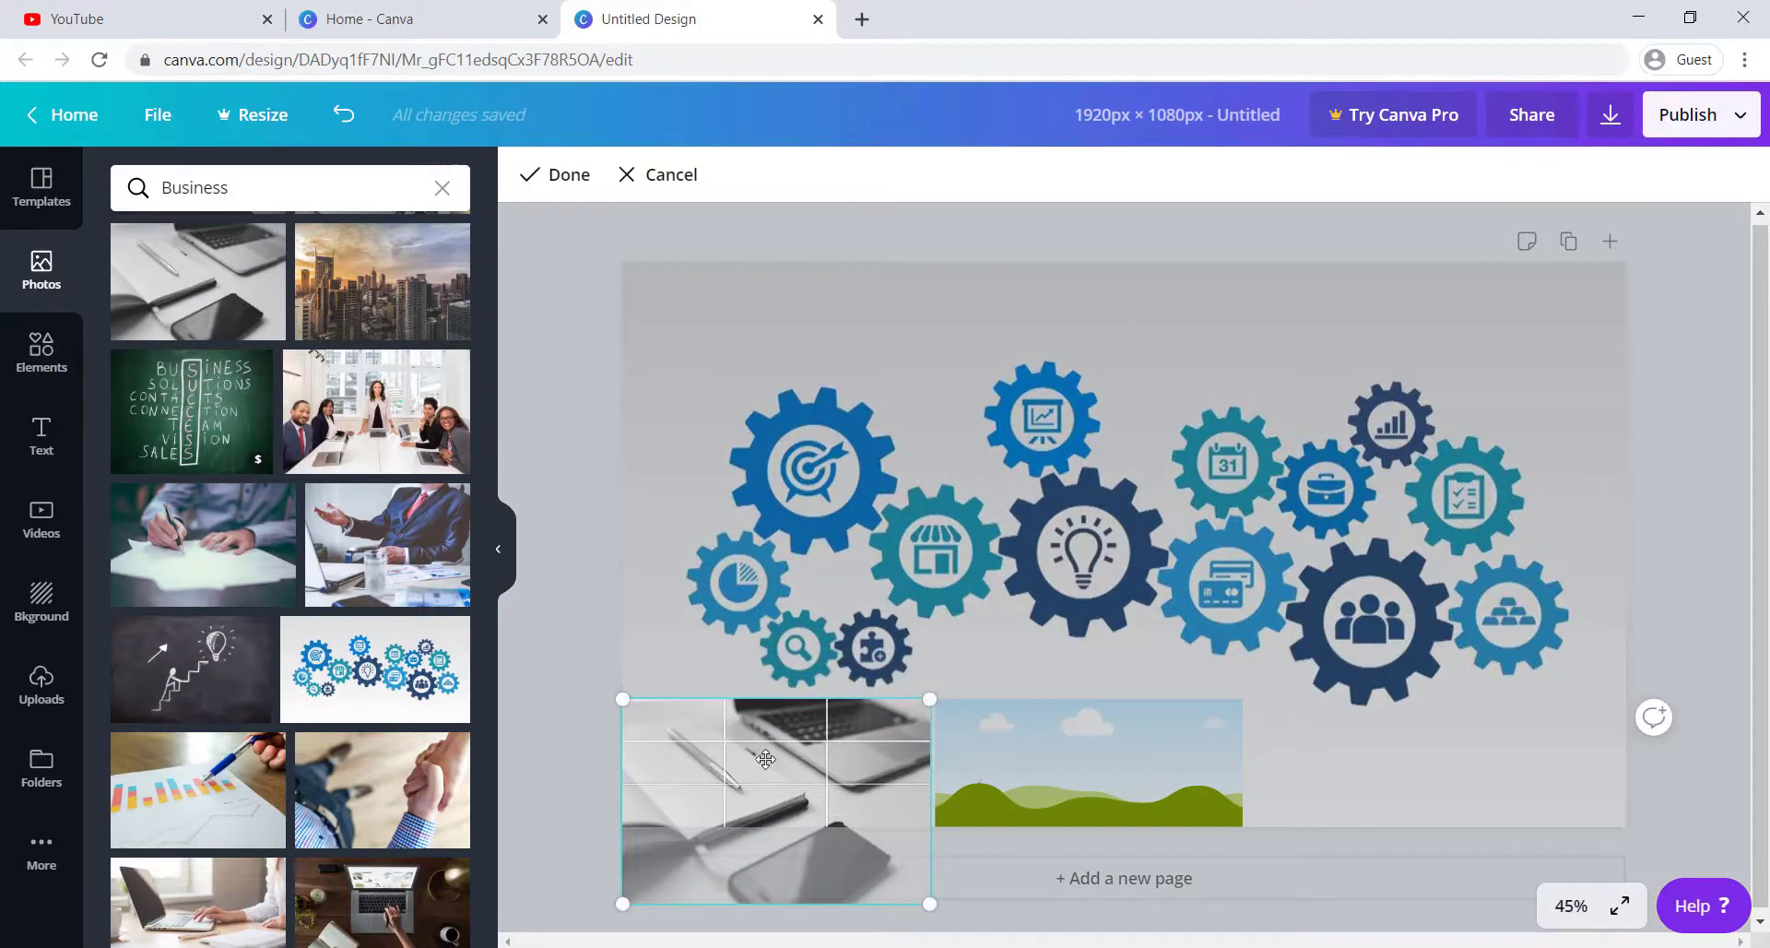
left_click(727, 672)
Fill the grid's empty right cell with the Business photo of a city skyline at sunset.
left_click_drag(420, 316, 1053, 739)
double_click(1053, 745)
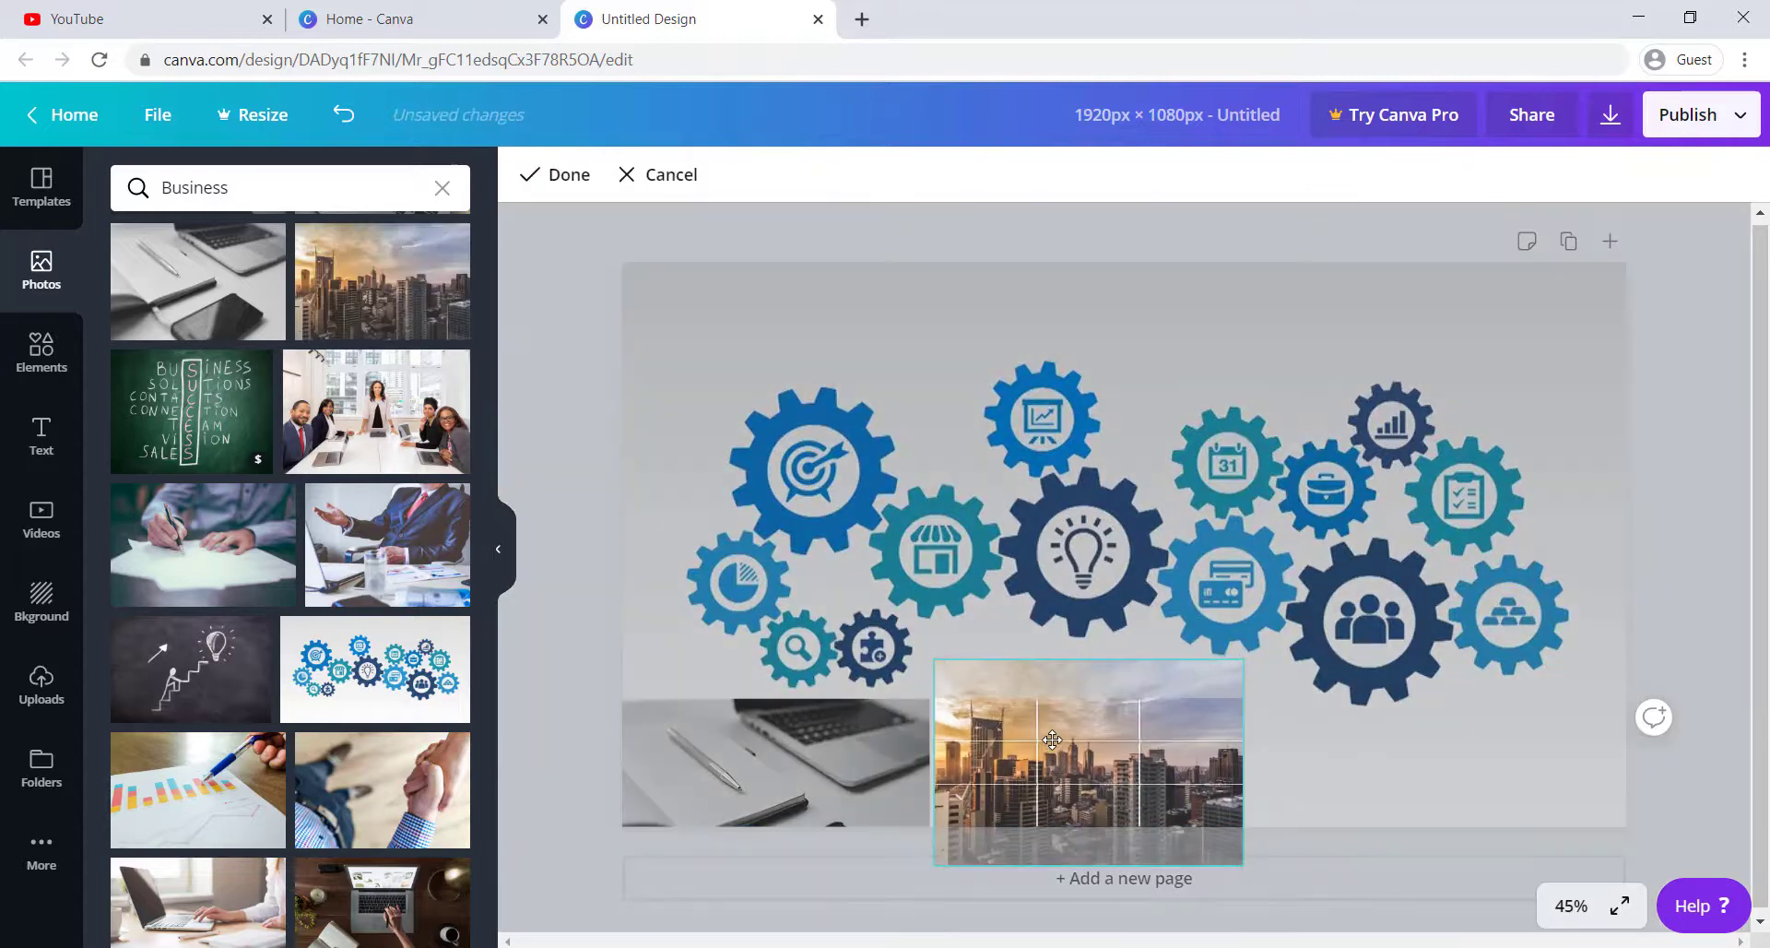
left_click(1345, 719)
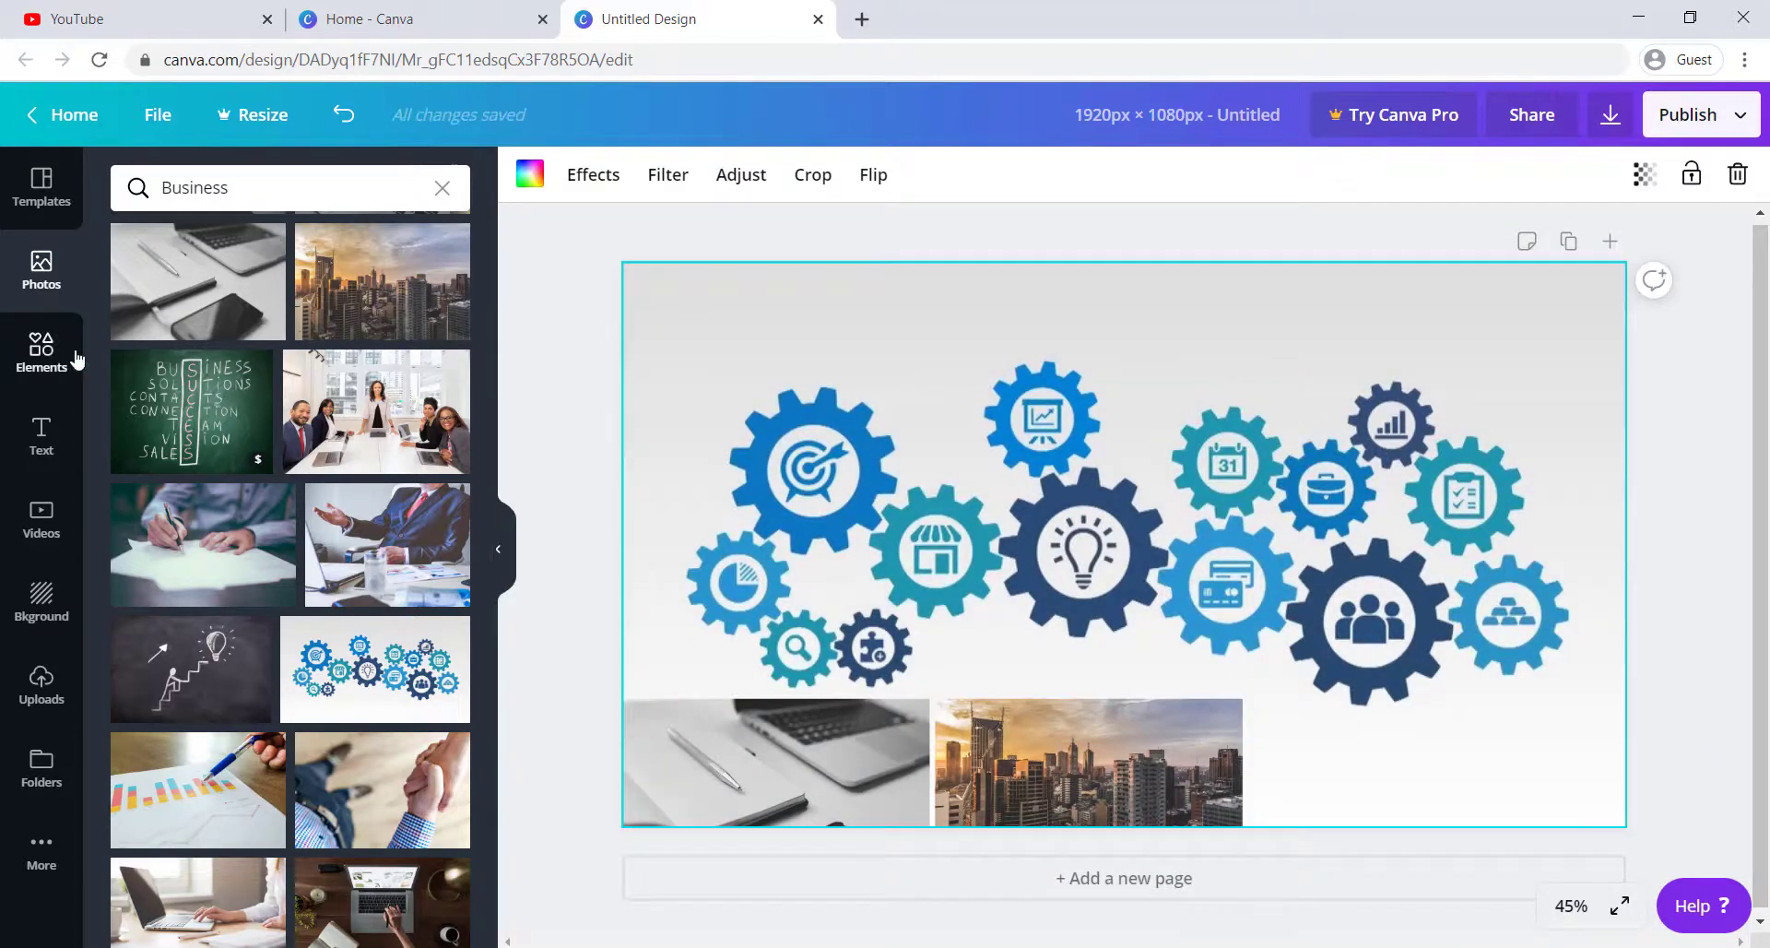
Add a circular frame, shrink it and place it in the page's upper-right corner.
left_click(77, 360)
scroll(321, 710, "down", 3)
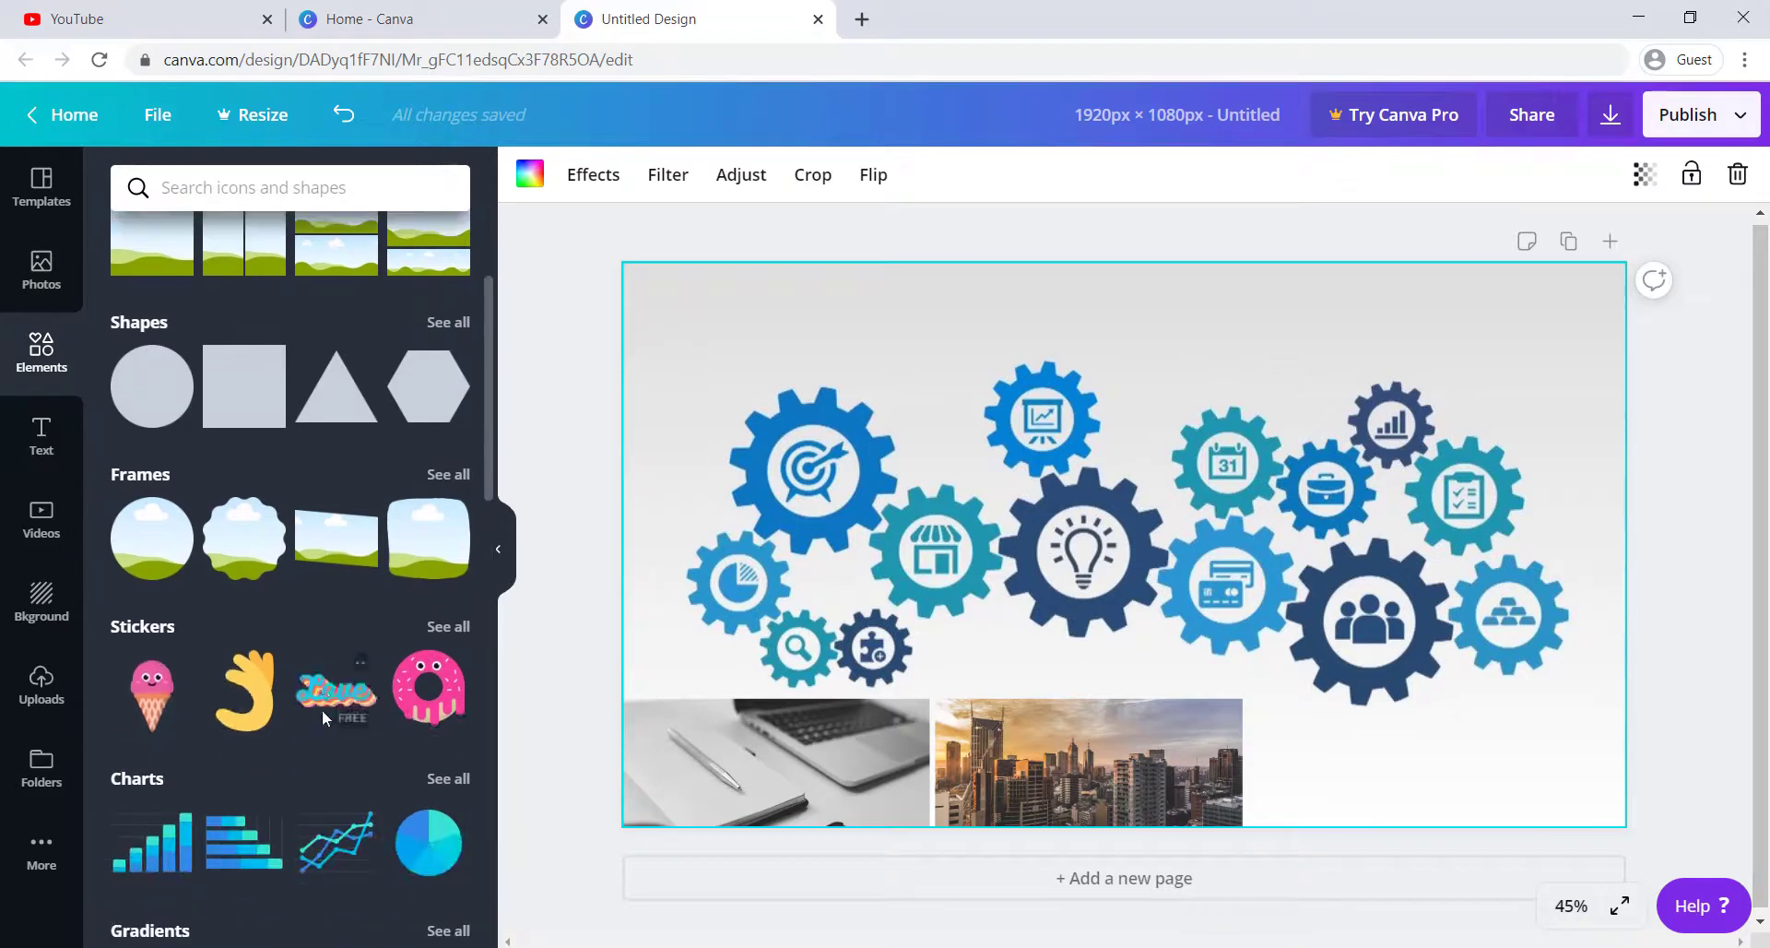
left_click(163, 563)
left_click_drag(894, 774, 1143, 516)
left_click_drag(1259, 419, 1473, 391)
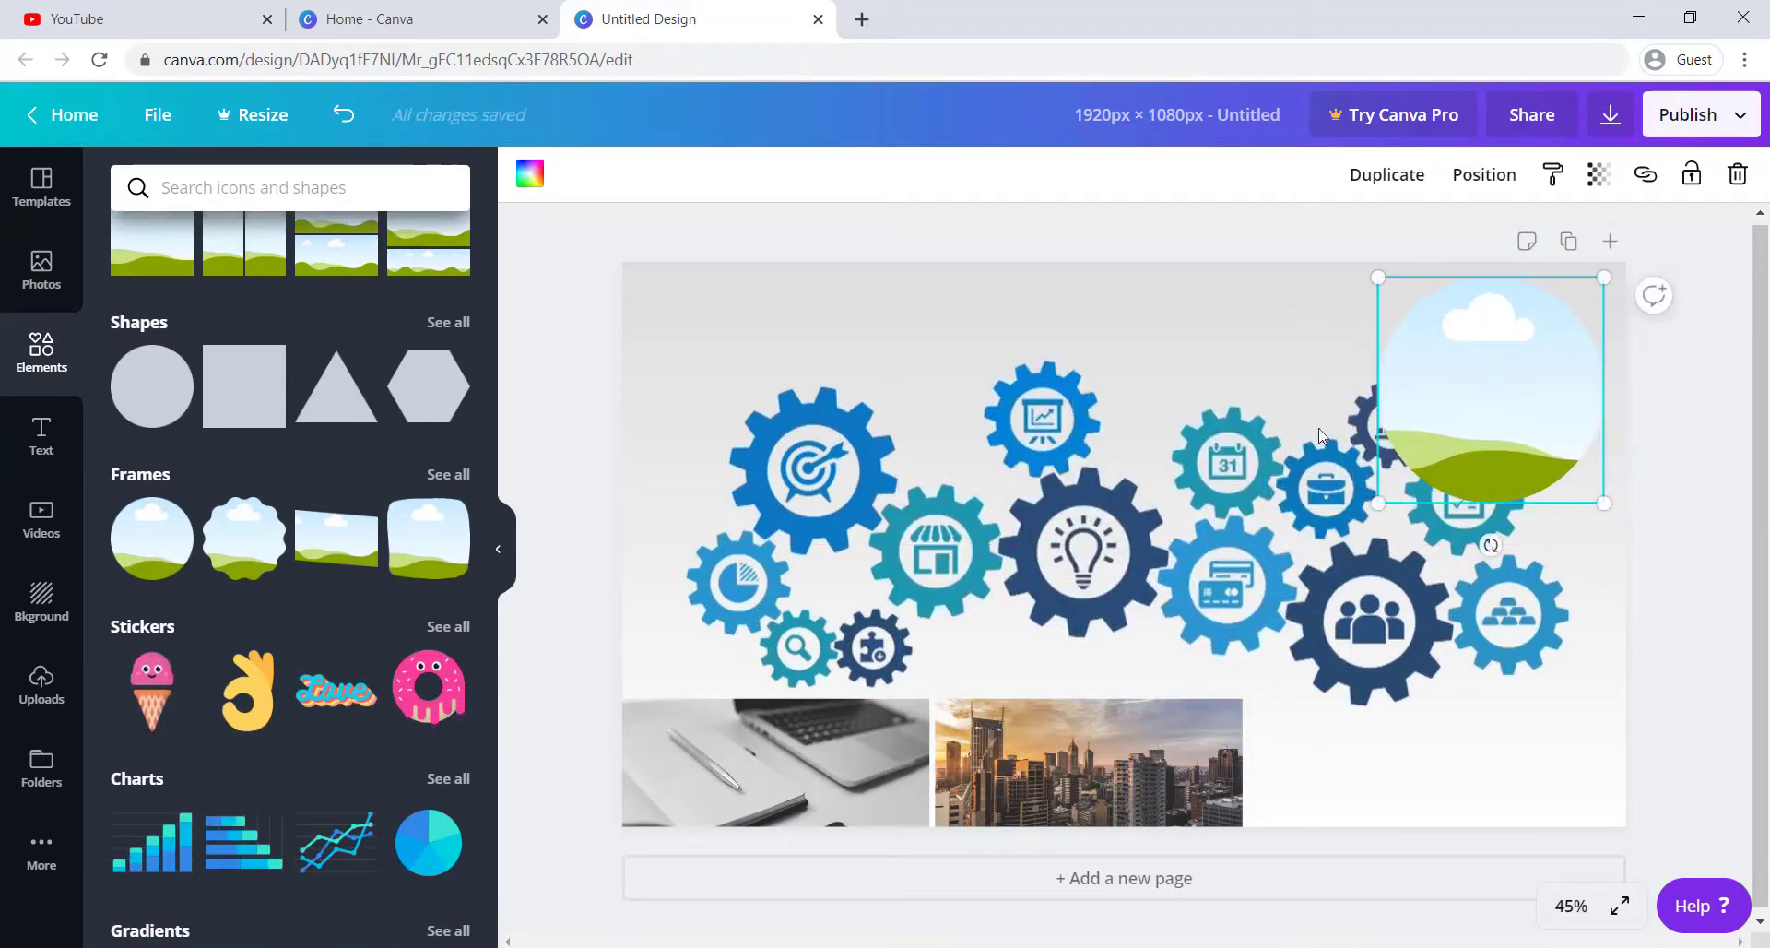
Fill the circular frame with the Business photo of a man in a blue suit walking down stairs.
left_click(40, 273)
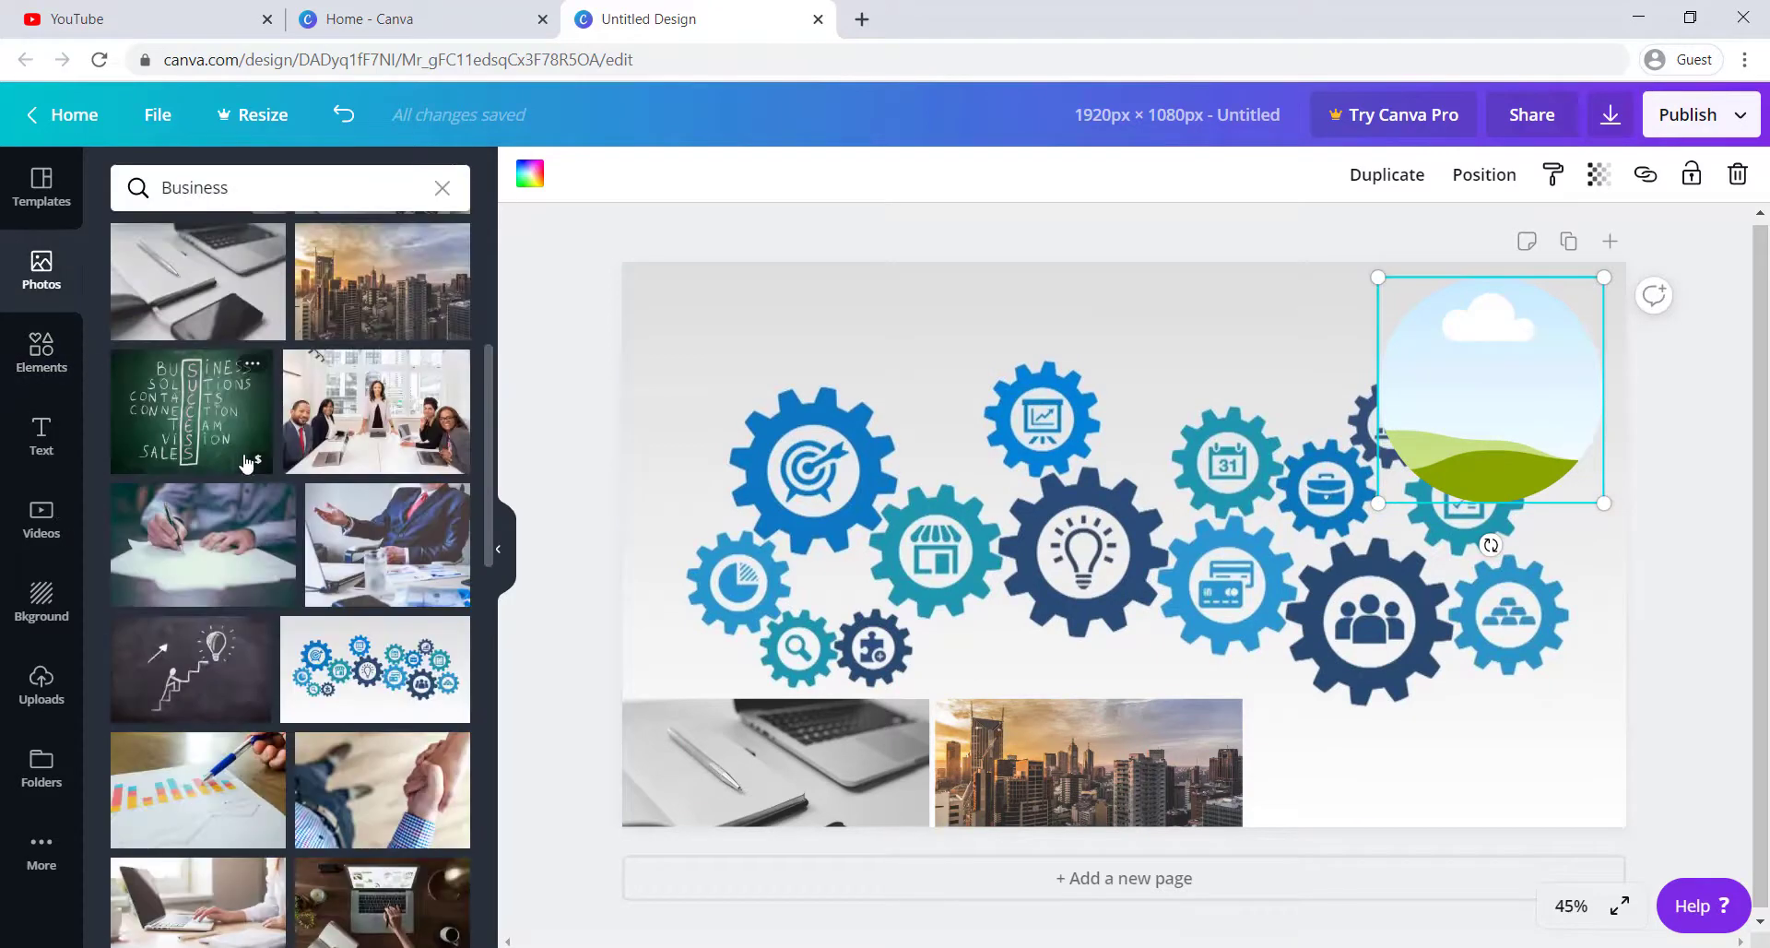
scroll(247, 463, "down", 10)
left_click(226, 391)
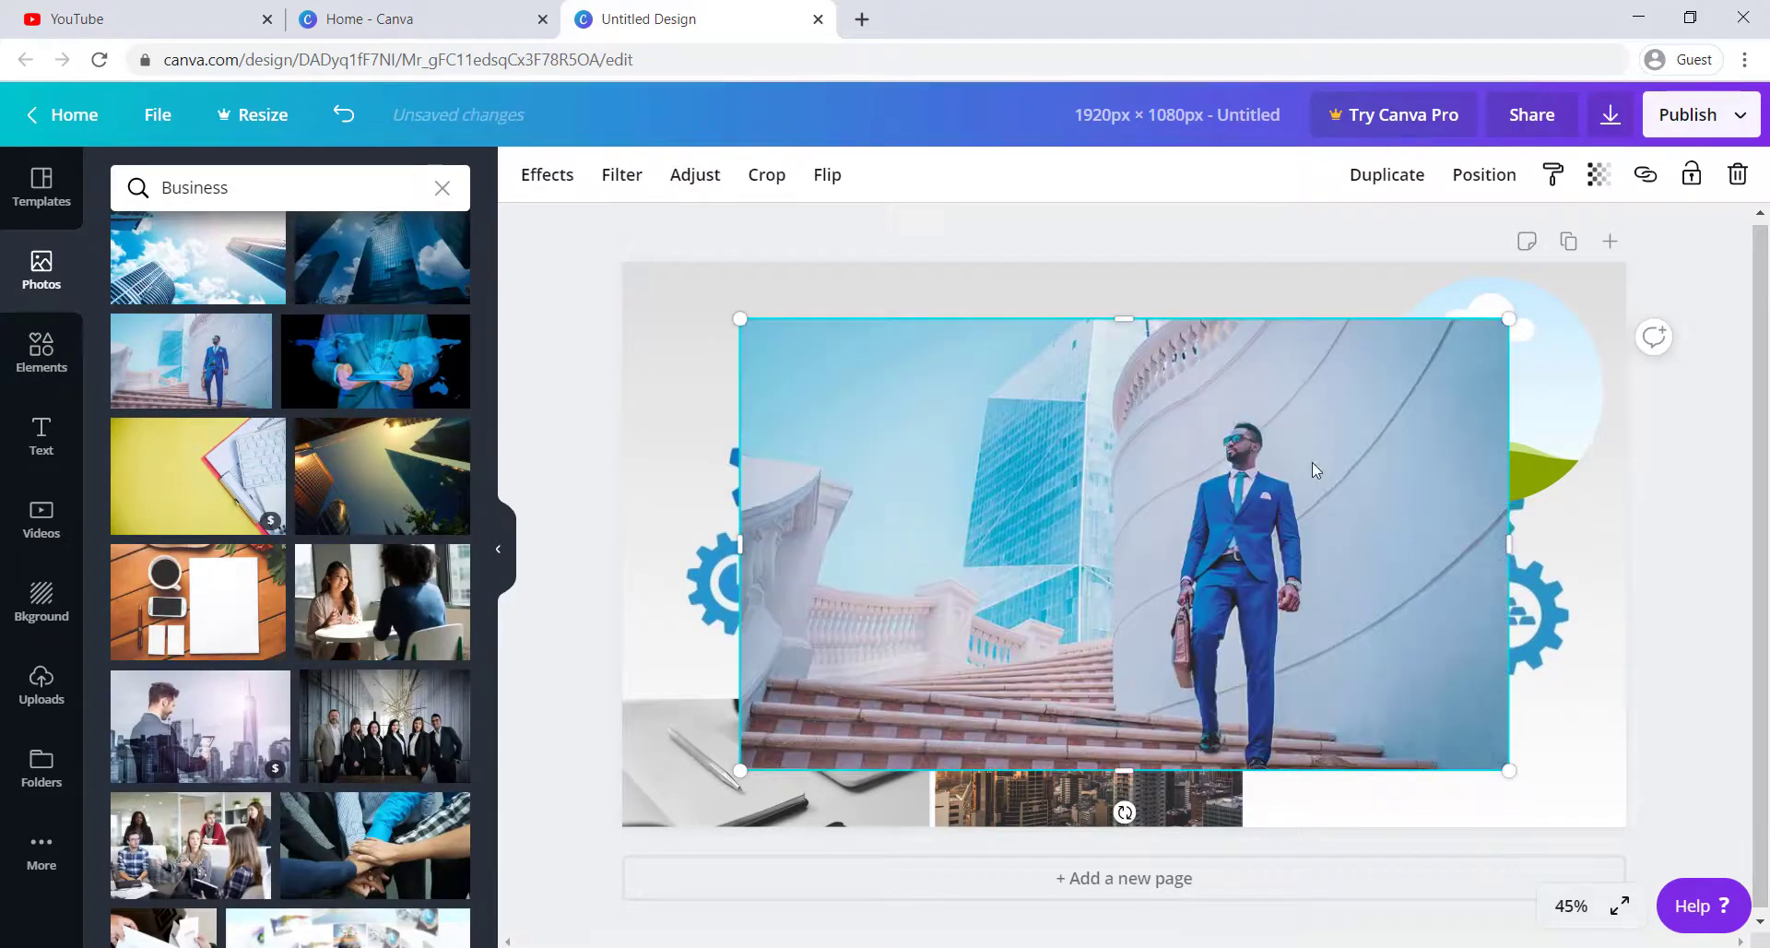
left_click_drag(1313, 462, 1475, 395)
double_click(1474, 395)
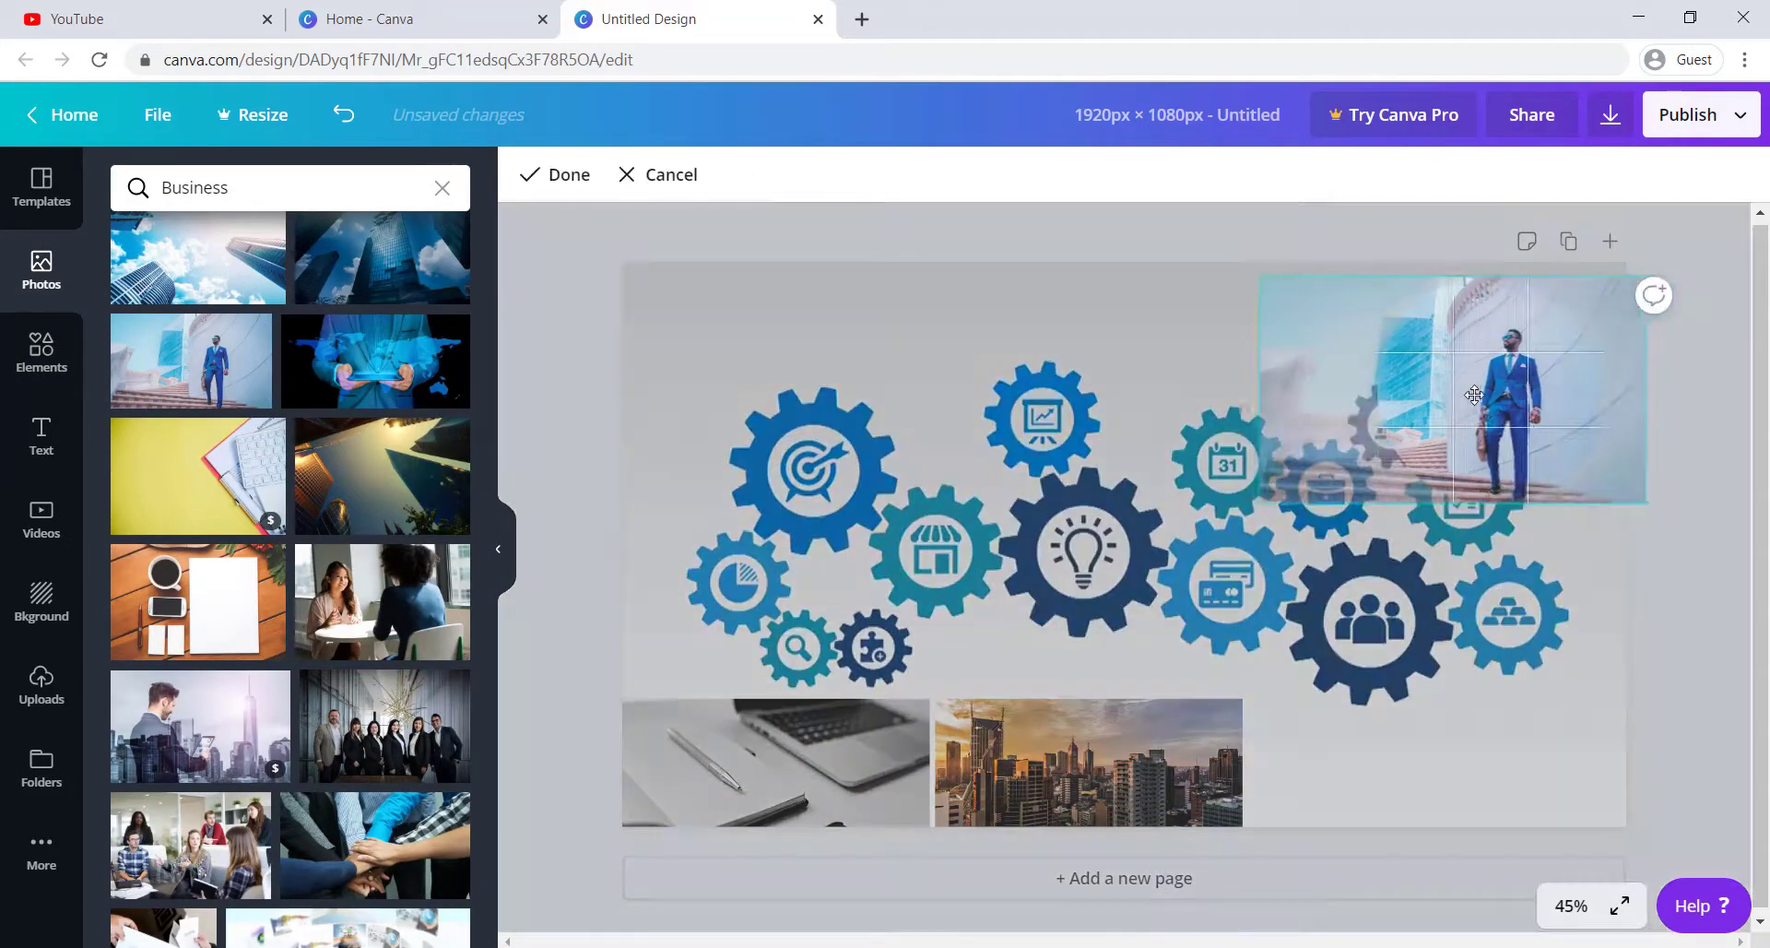
left_click(1227, 321)
left_click(1238, 342)
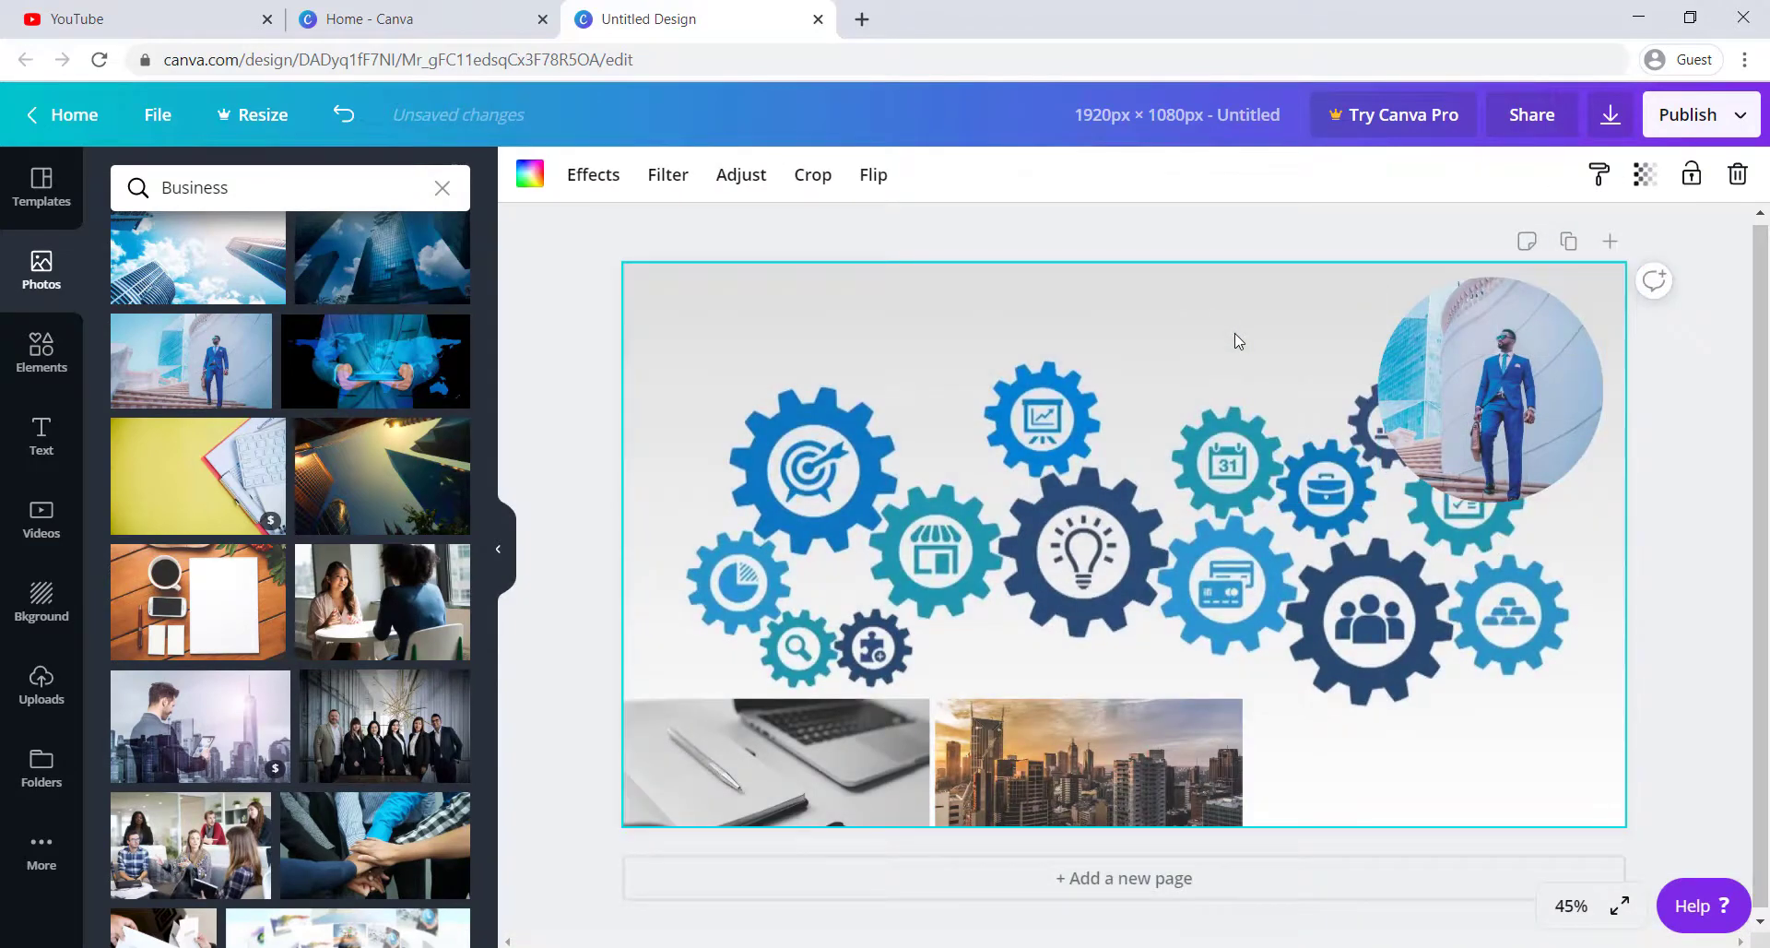
Add the yellow OK-hand sticker, shrink it and place it at the page's left edge above the gears.
left_click(71, 359)
scroll(291, 473, "down", 3)
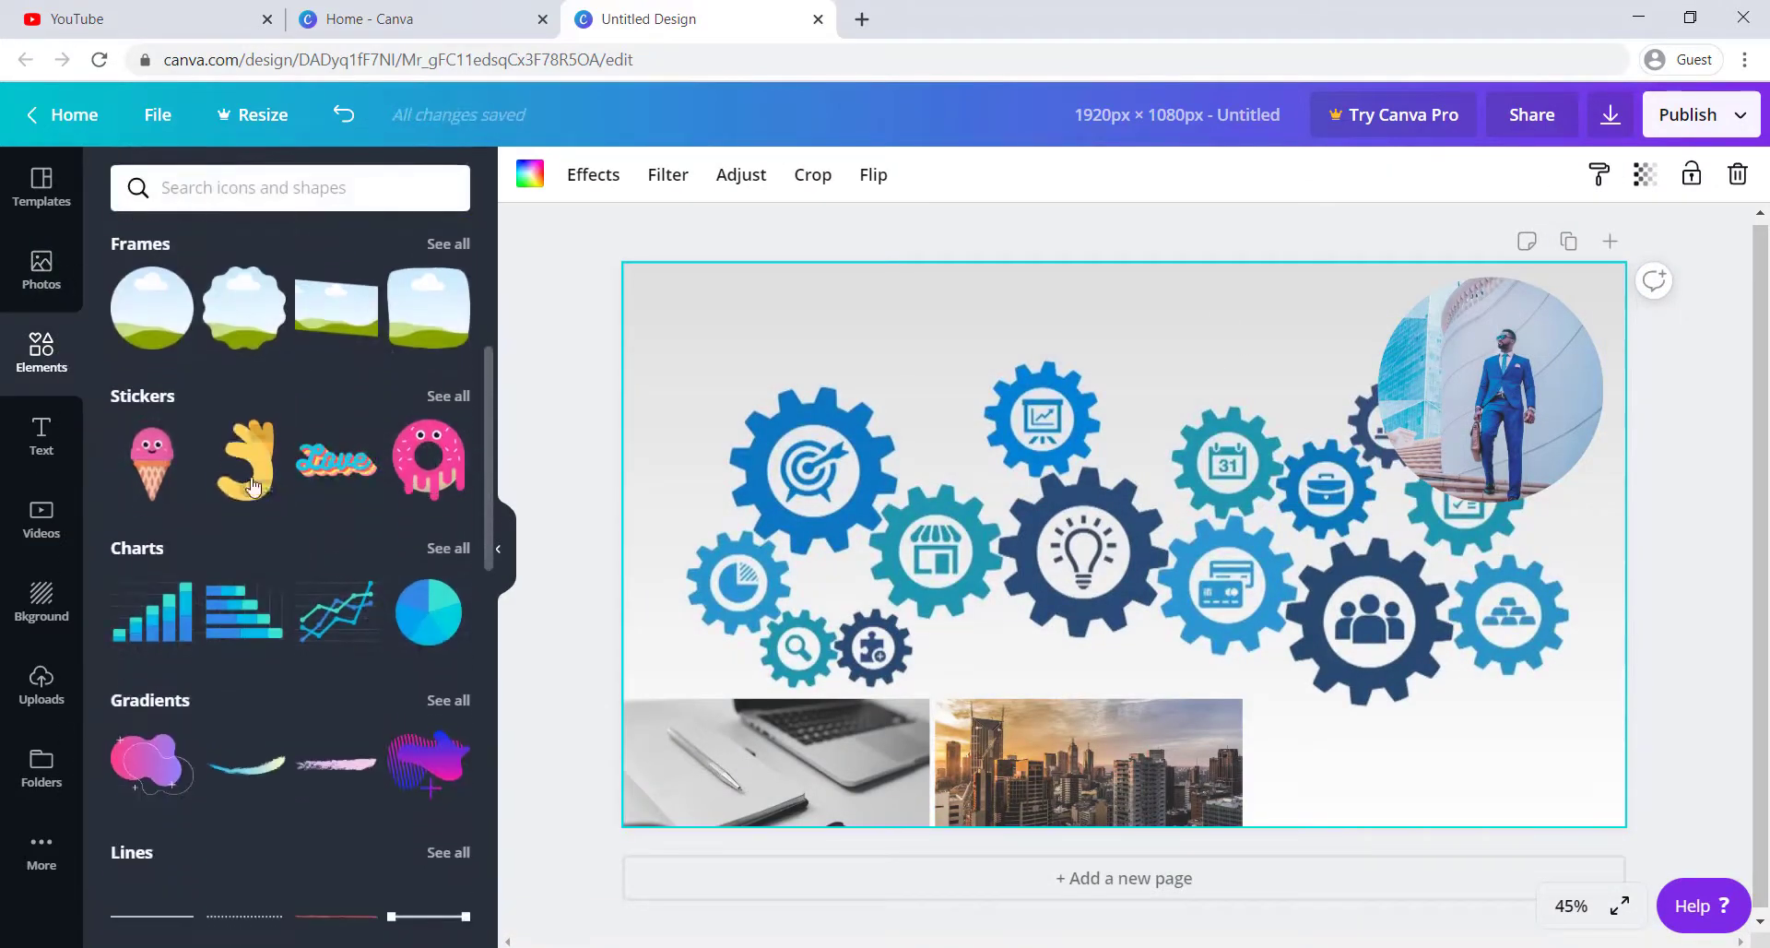
left_click(247, 475)
left_click_drag(1290, 769, 684, 446)
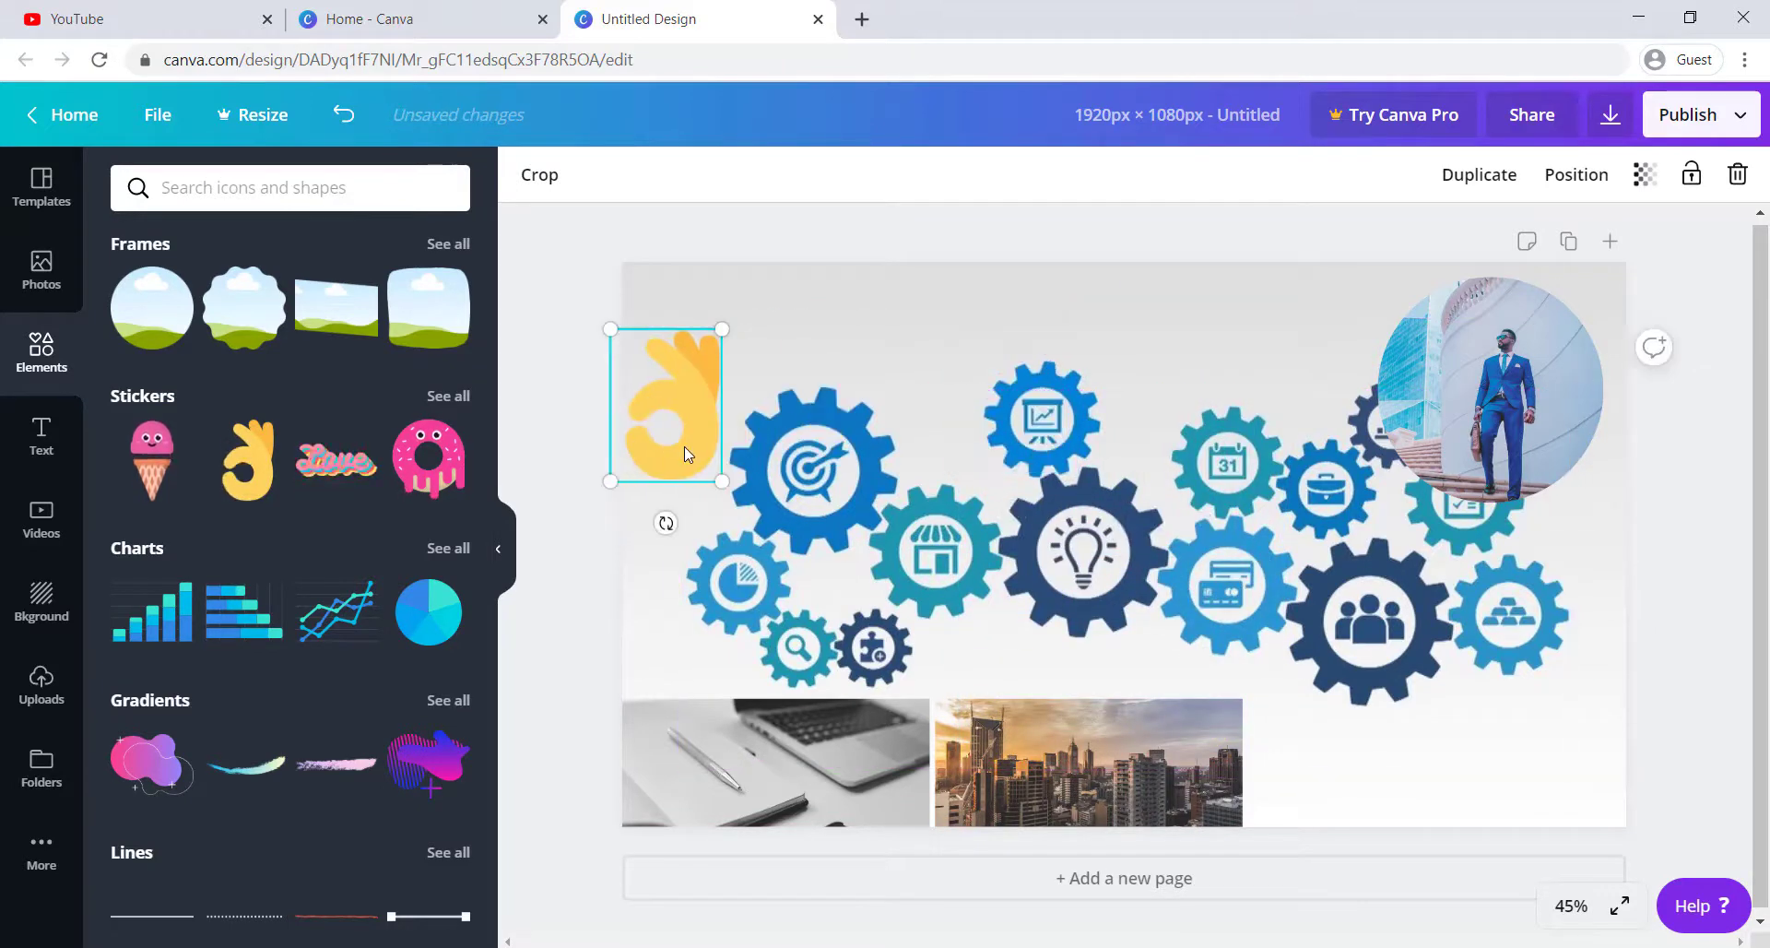
Examine the download file types offered for the design, including Video and PNG.
left_click(1610, 115)
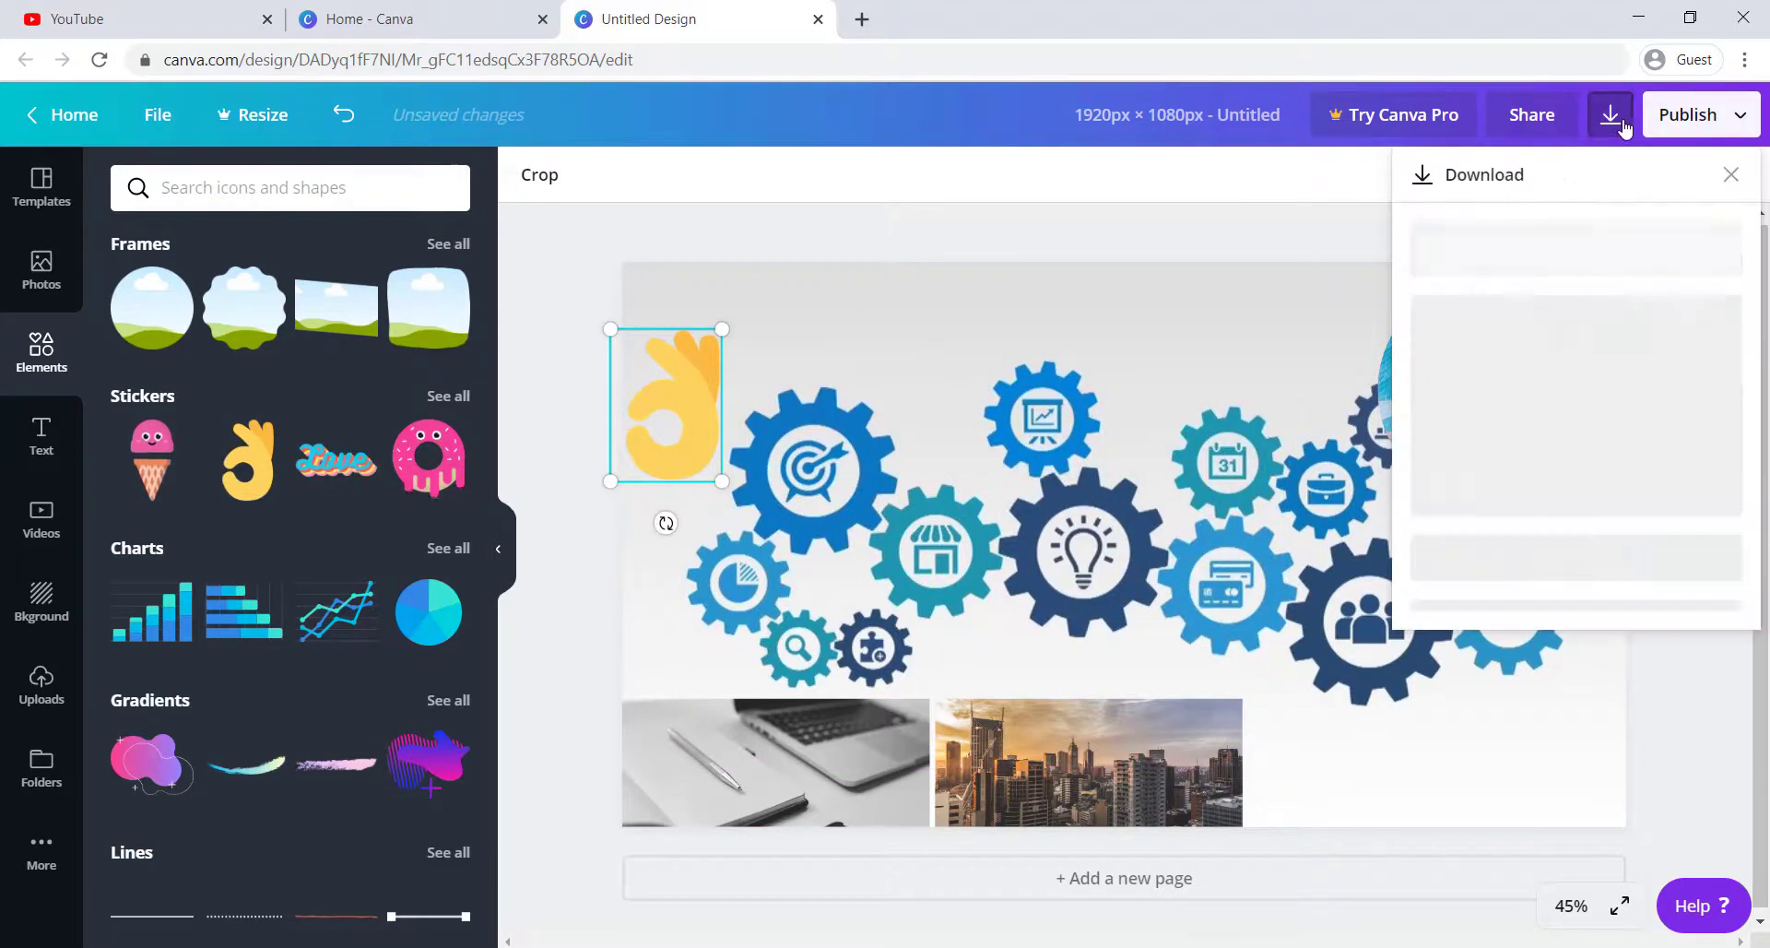
left_click(1570, 277)
left_click(1538, 385)
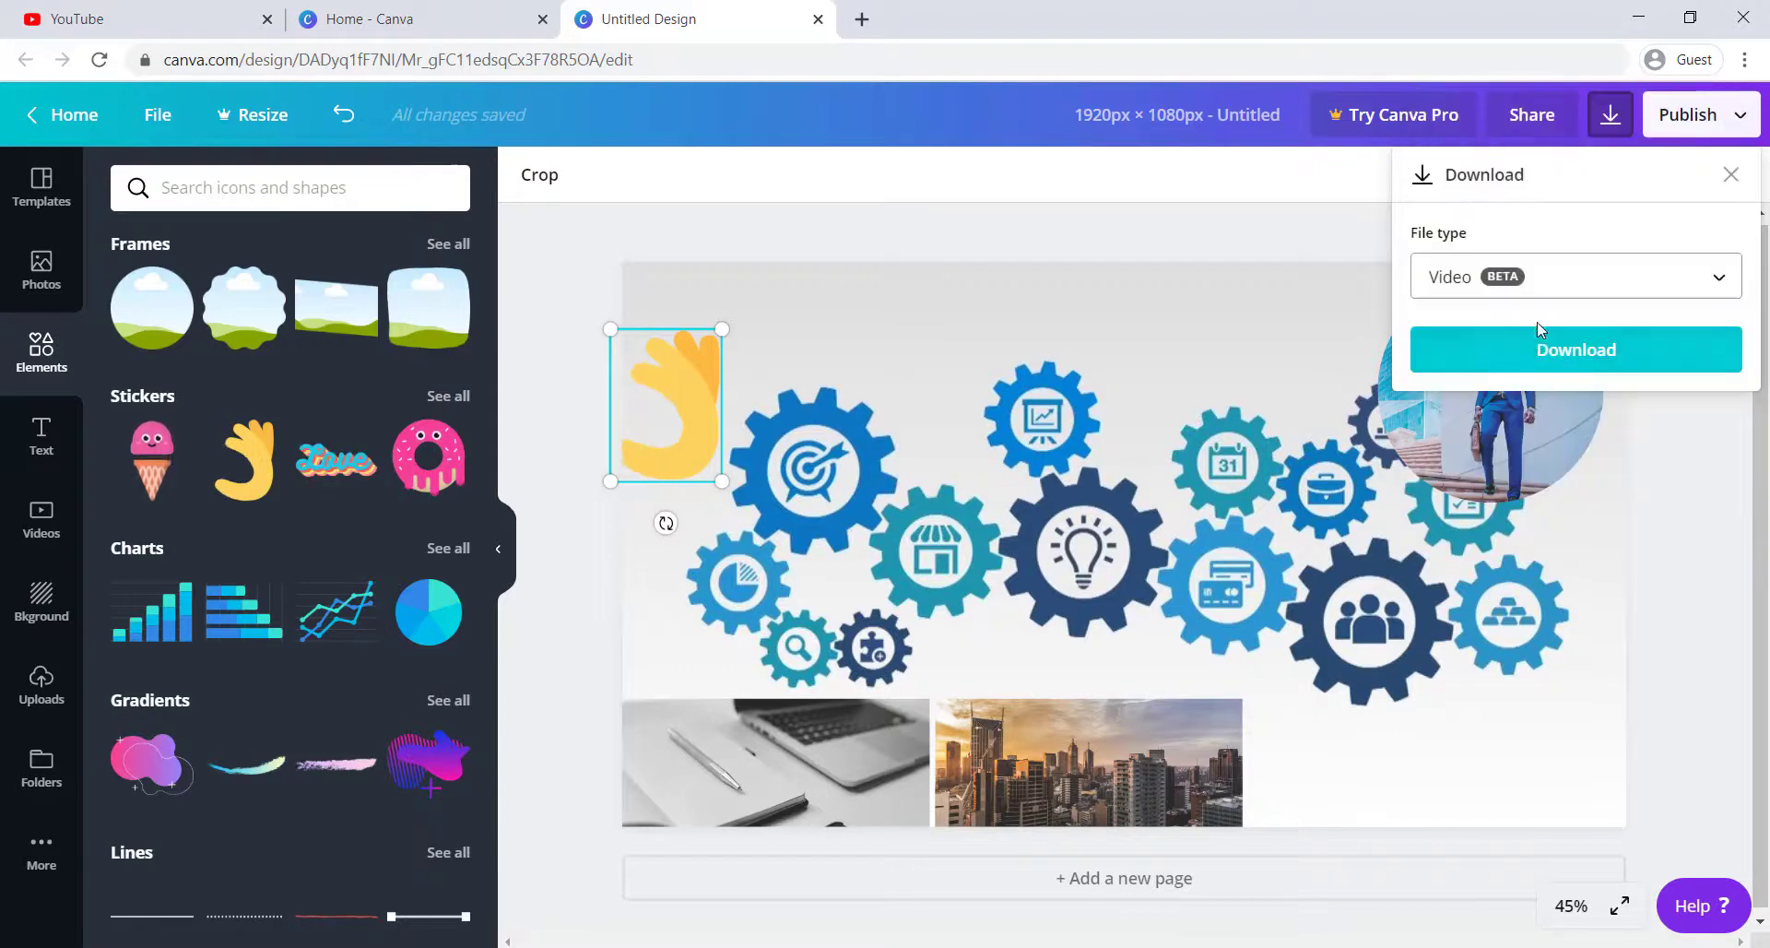
left_click(1546, 289)
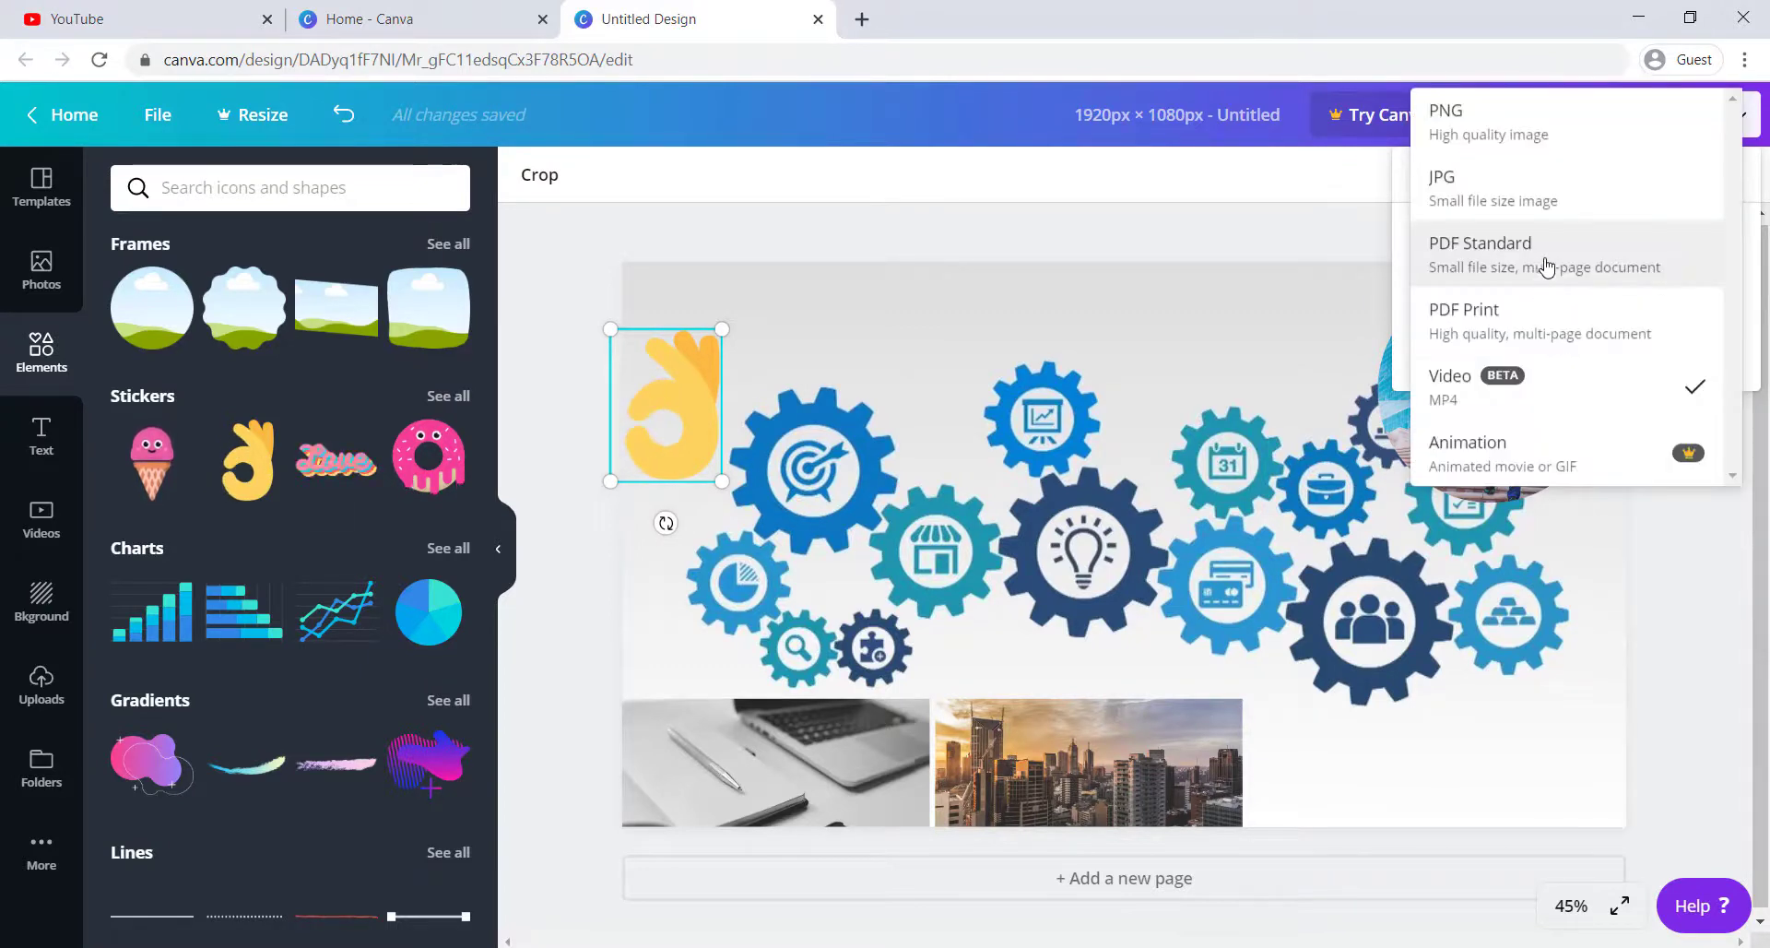
left_click(1466, 115)
Delete the OK-hand sticker from the page.
left_click(646, 456)
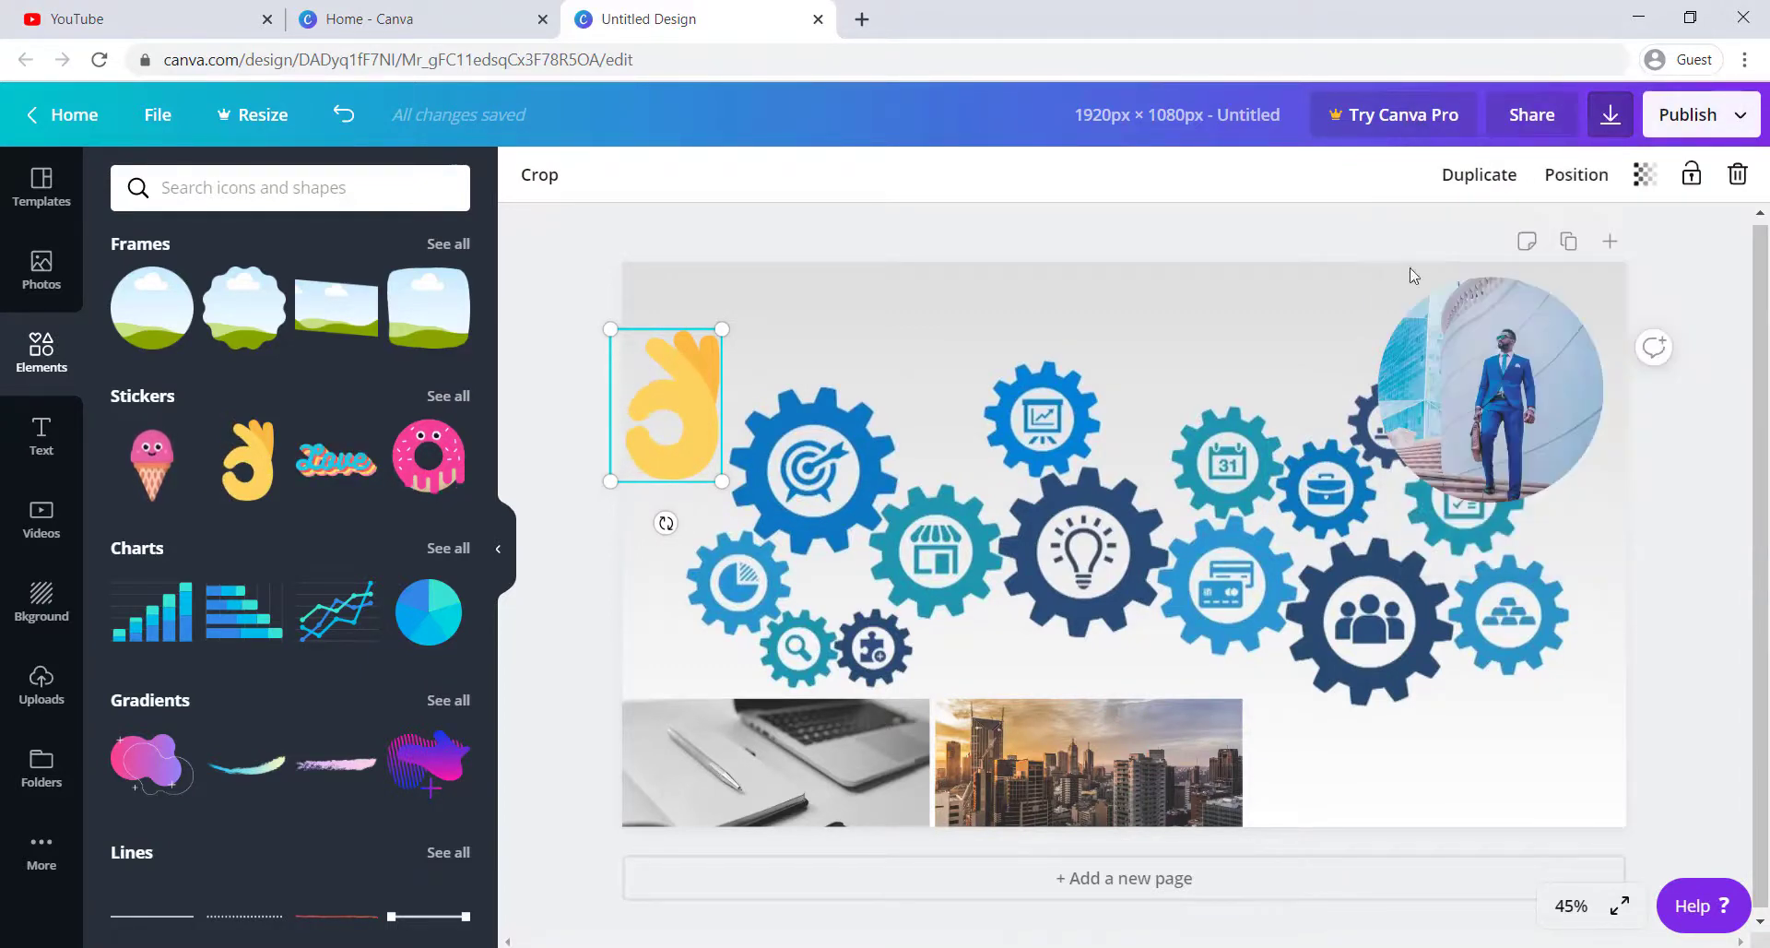
key("Delete")
Add the purple-pink brush stroke gradient and place it at the page's upper-left corner.
scroll(296, 599, "down", 1)
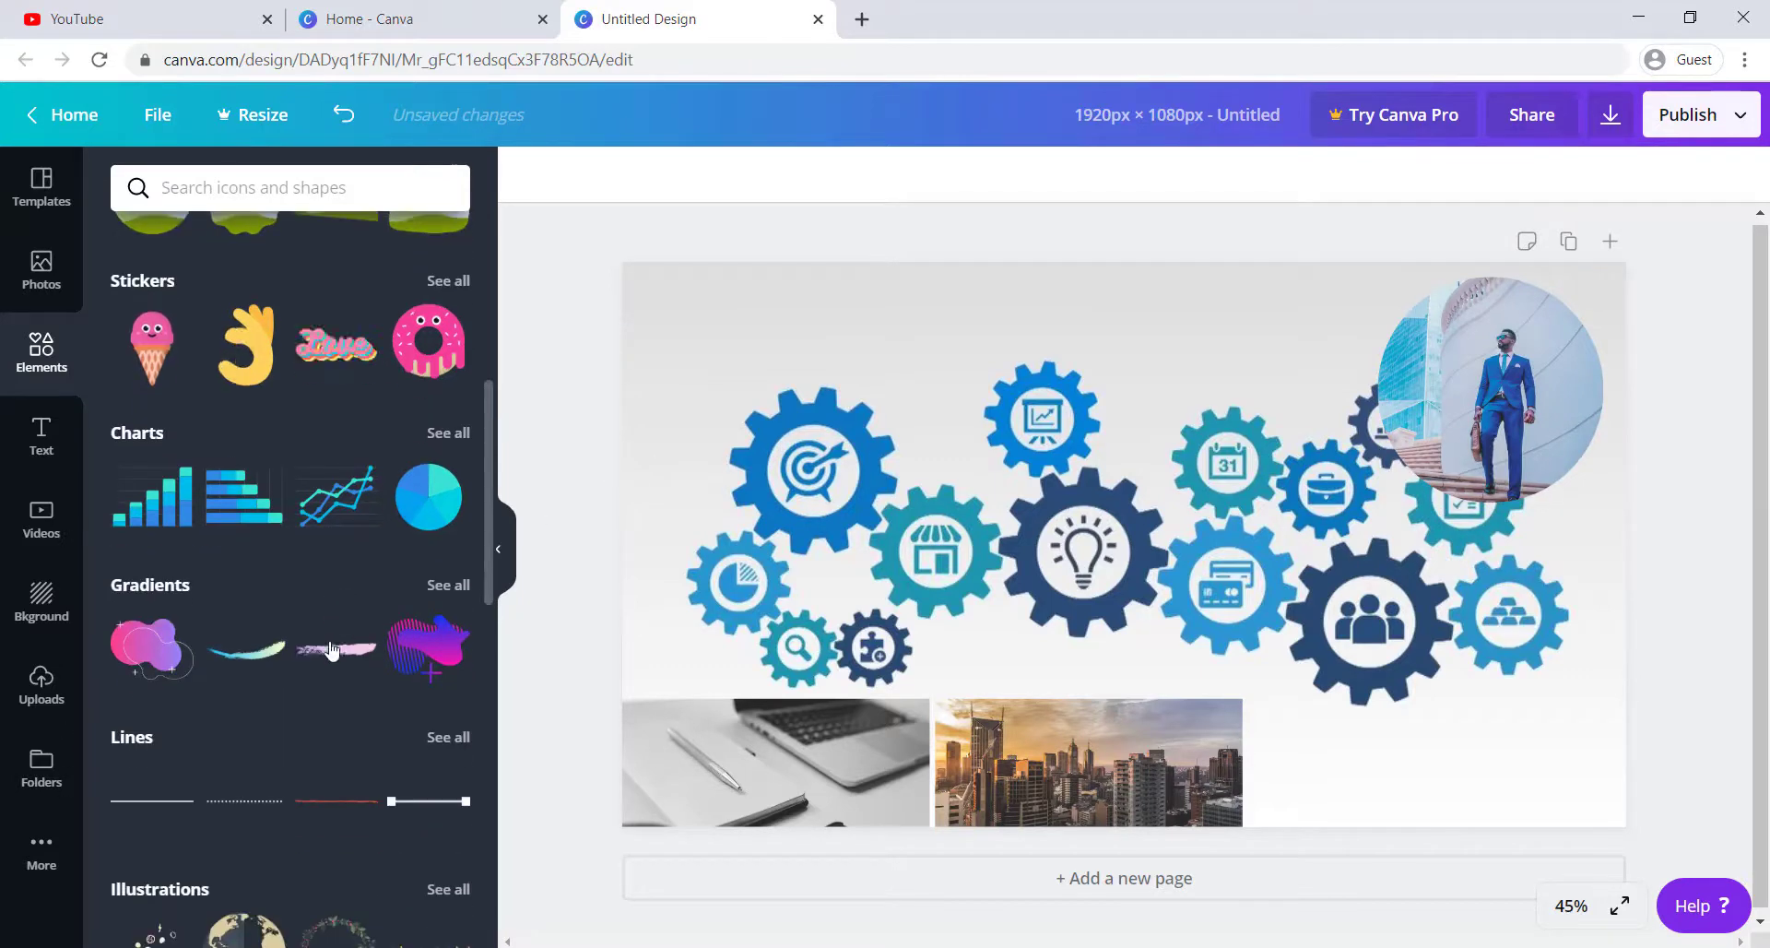
left_click(336, 648)
left_click_drag(1110, 542, 740, 316)
Add the free globe illustration, reduce its size and place it in the upper middle of the page.
scroll(330, 654, "down", 4)
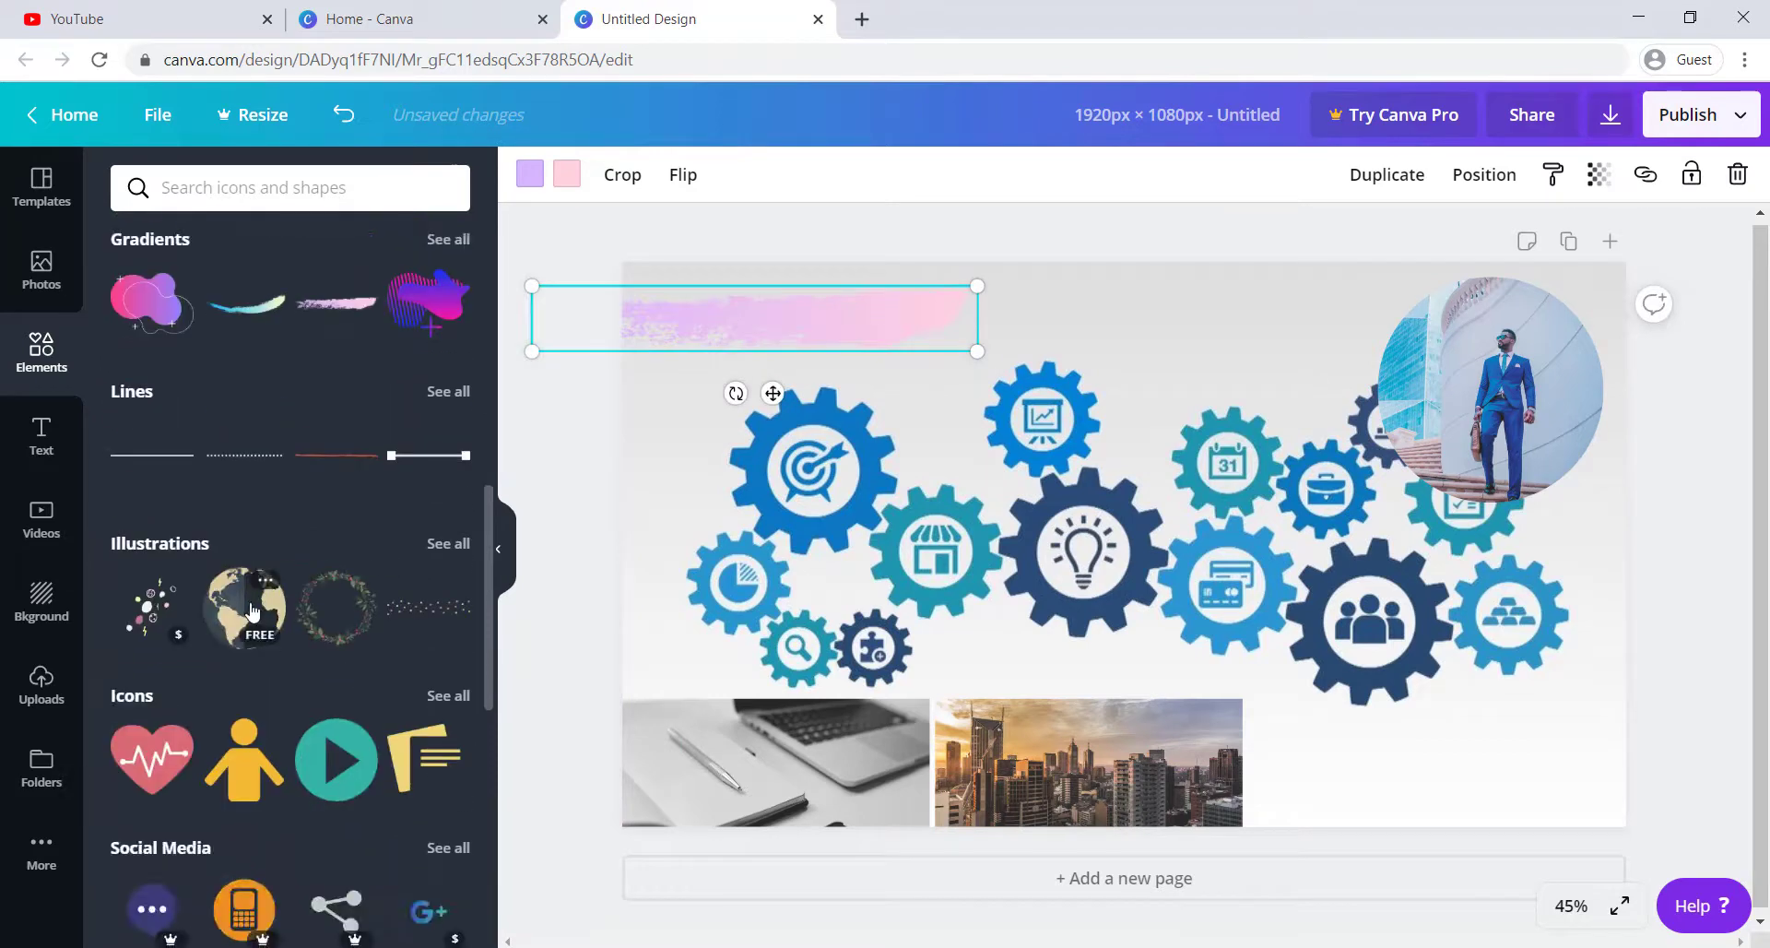
left_click(244, 604)
left_click_drag(1246, 677, 1264, 671)
left_click_drag(1134, 553, 1189, 441)
Recolor the globe with green continents and royal blue for both halves of the ocean.
left_click(604, 174)
left_click(196, 636)
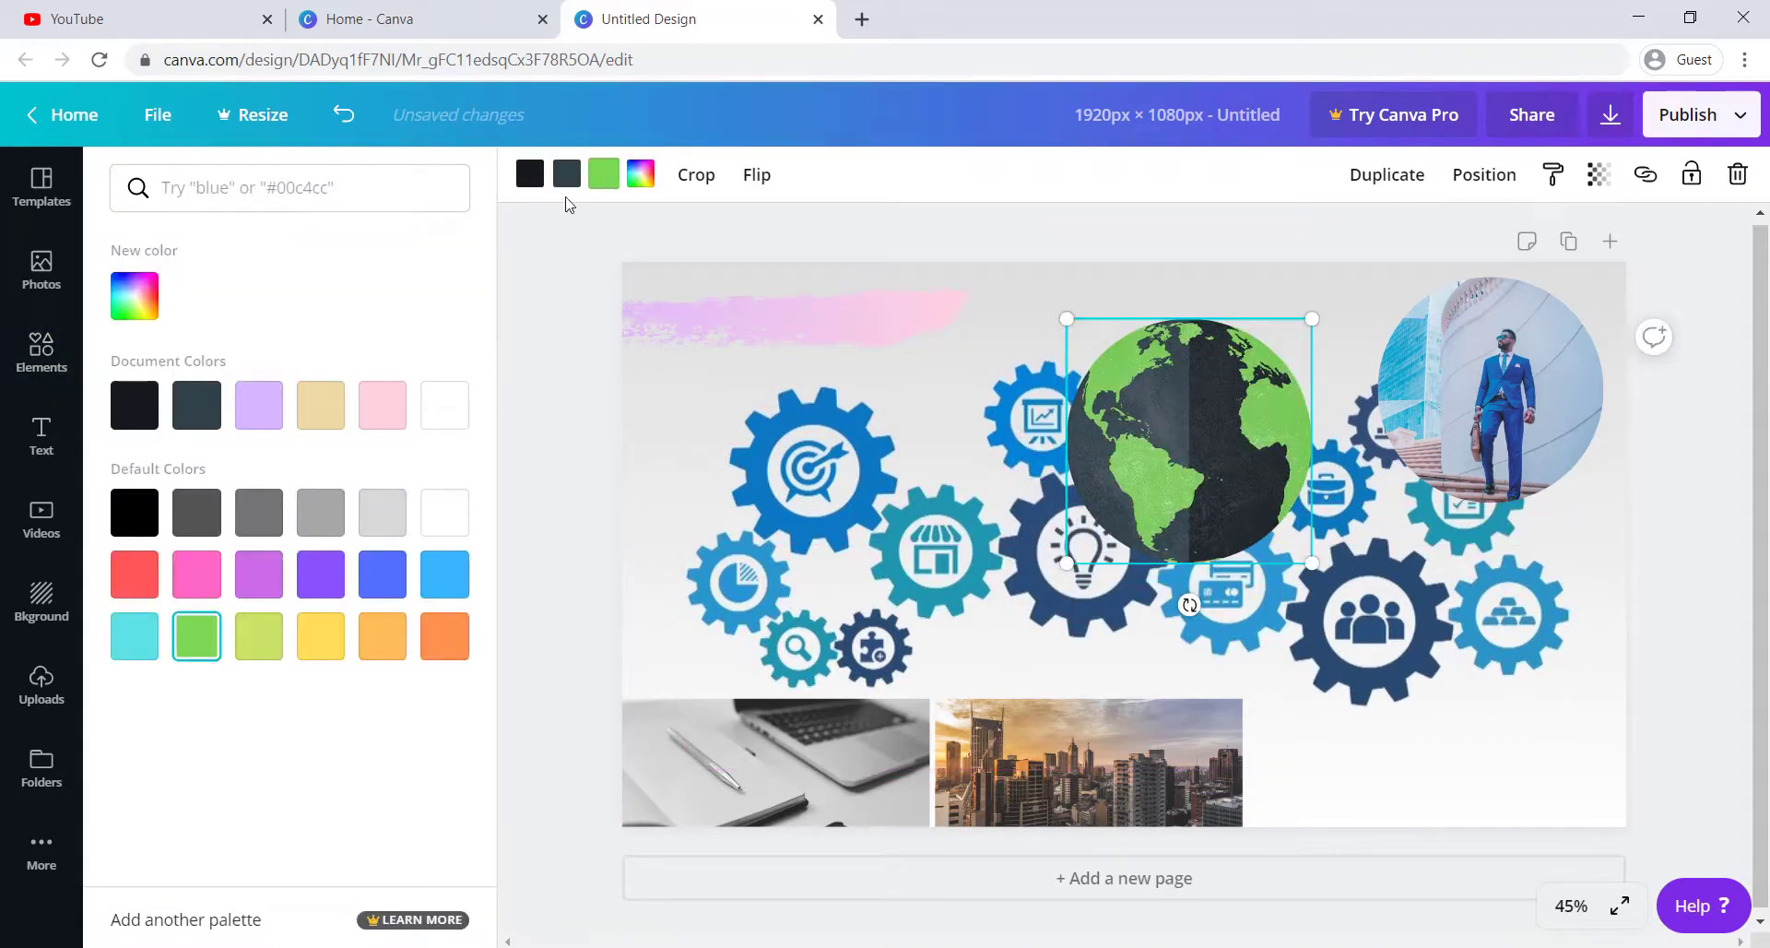
left_click(445, 576)
left_click(444, 575)
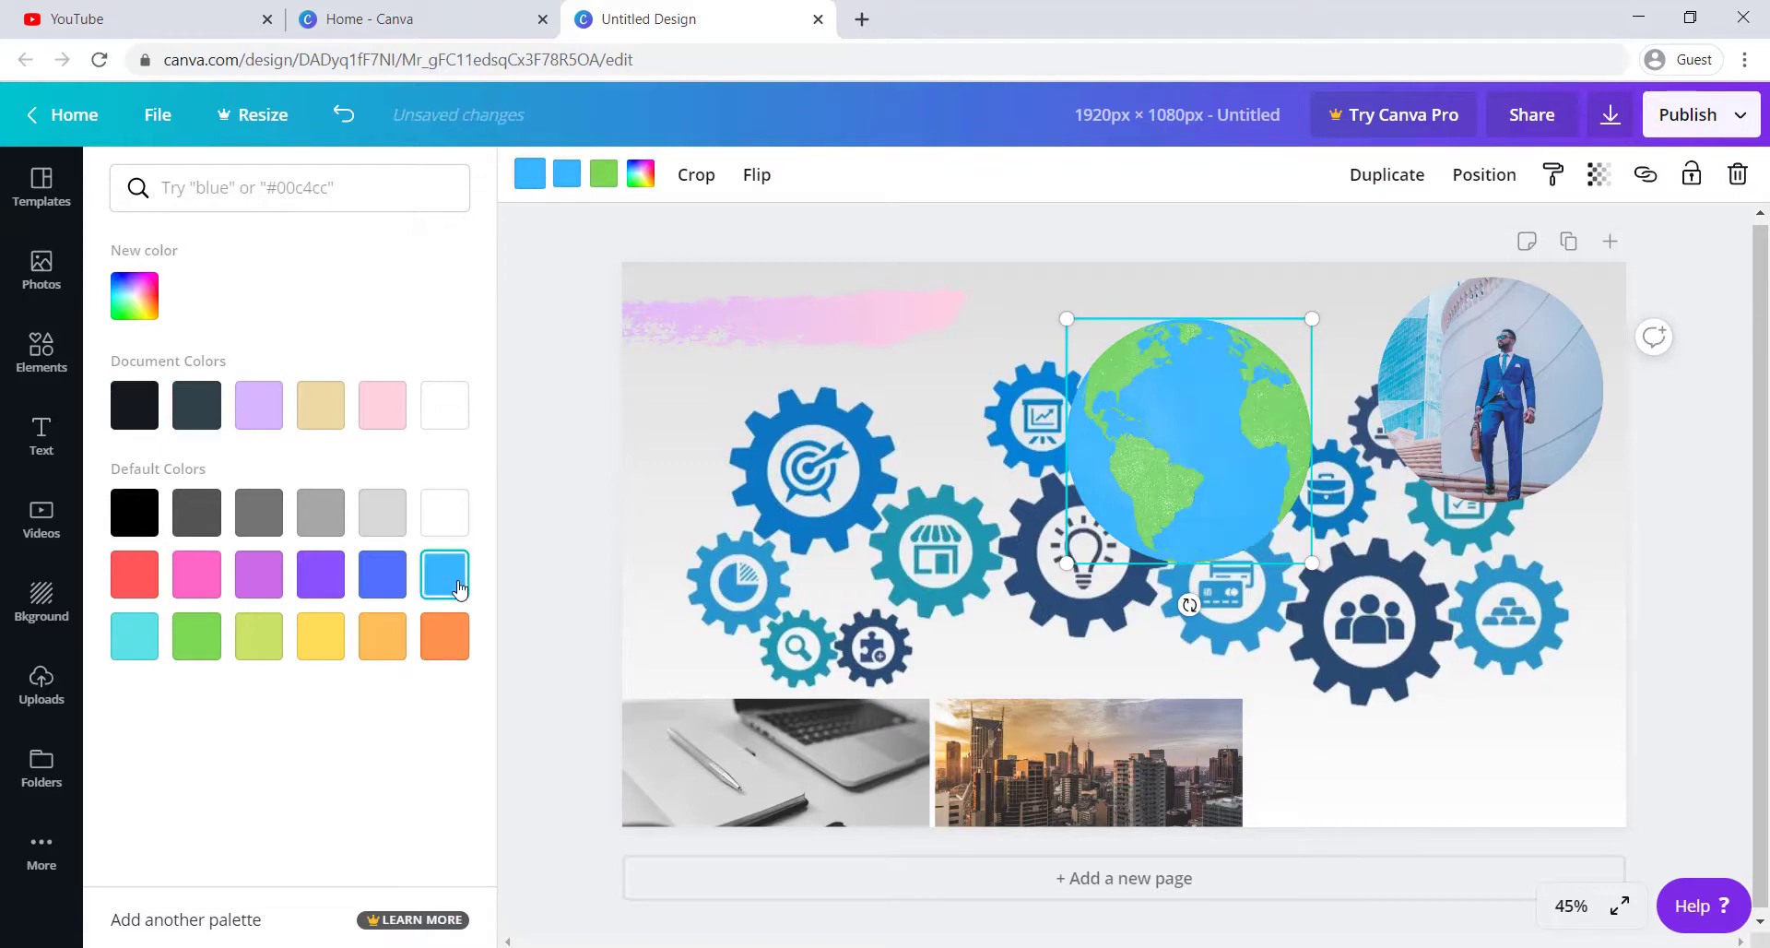
left_click(391, 569)
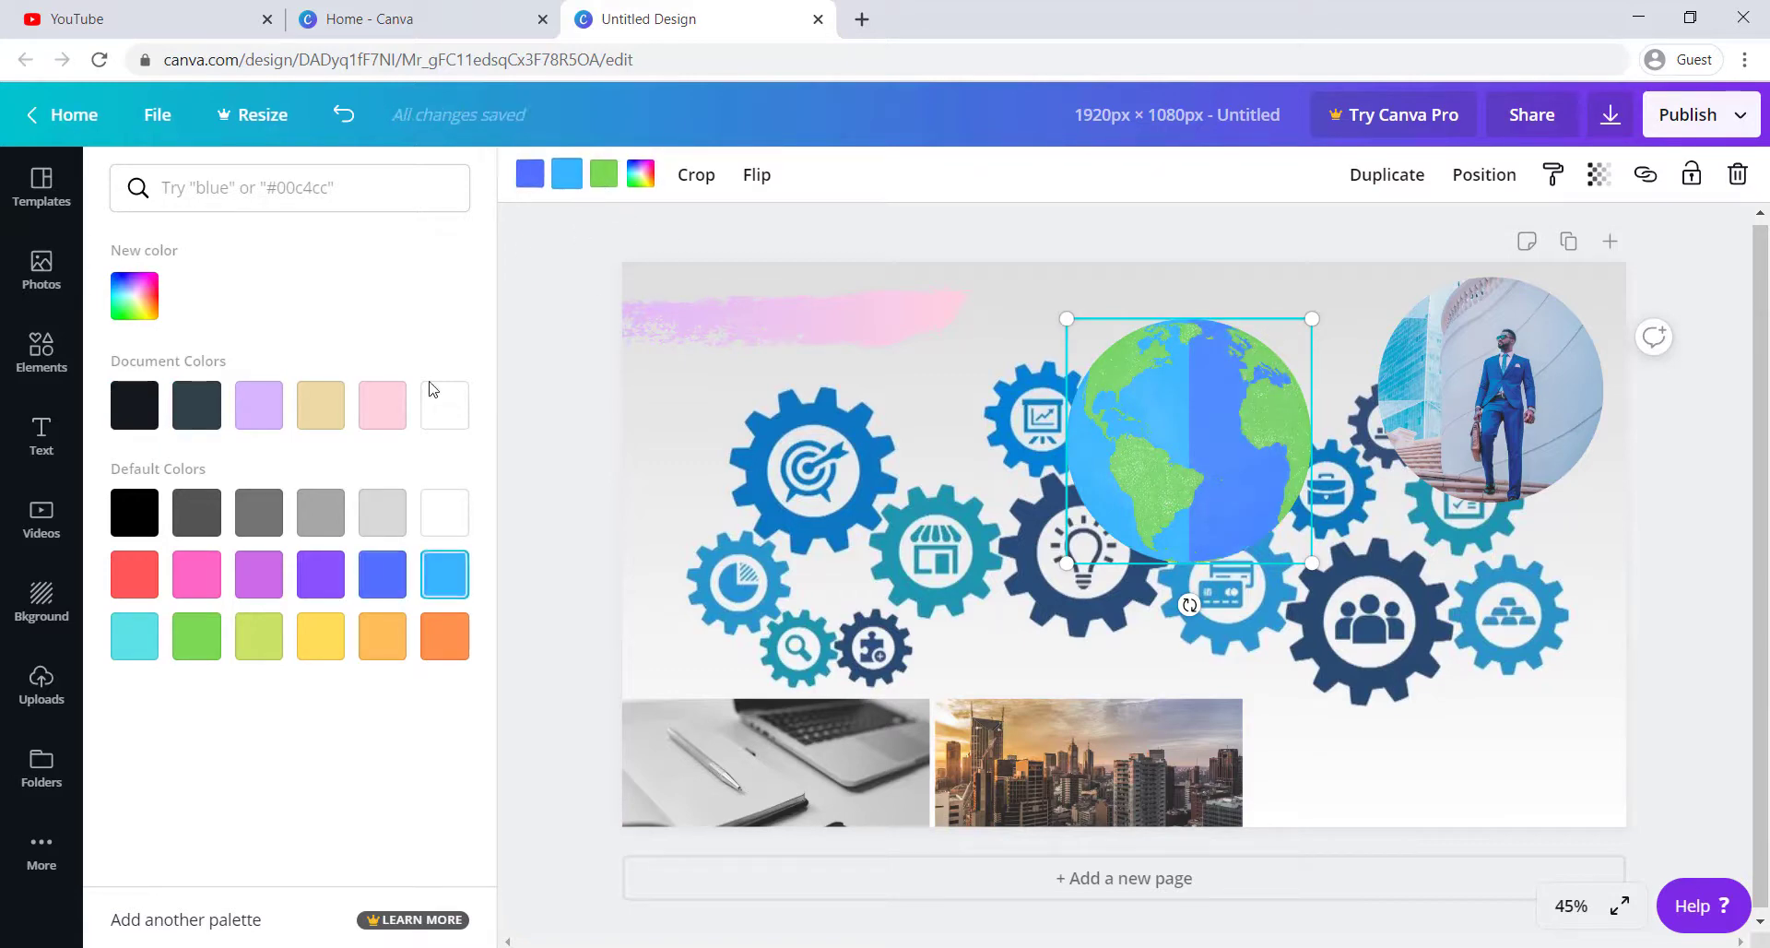
left_click(382, 575)
Shrink the globe further and place it over the lower-left edge of the circular photo.
left_click_drag(1312, 562, 1185, 434)
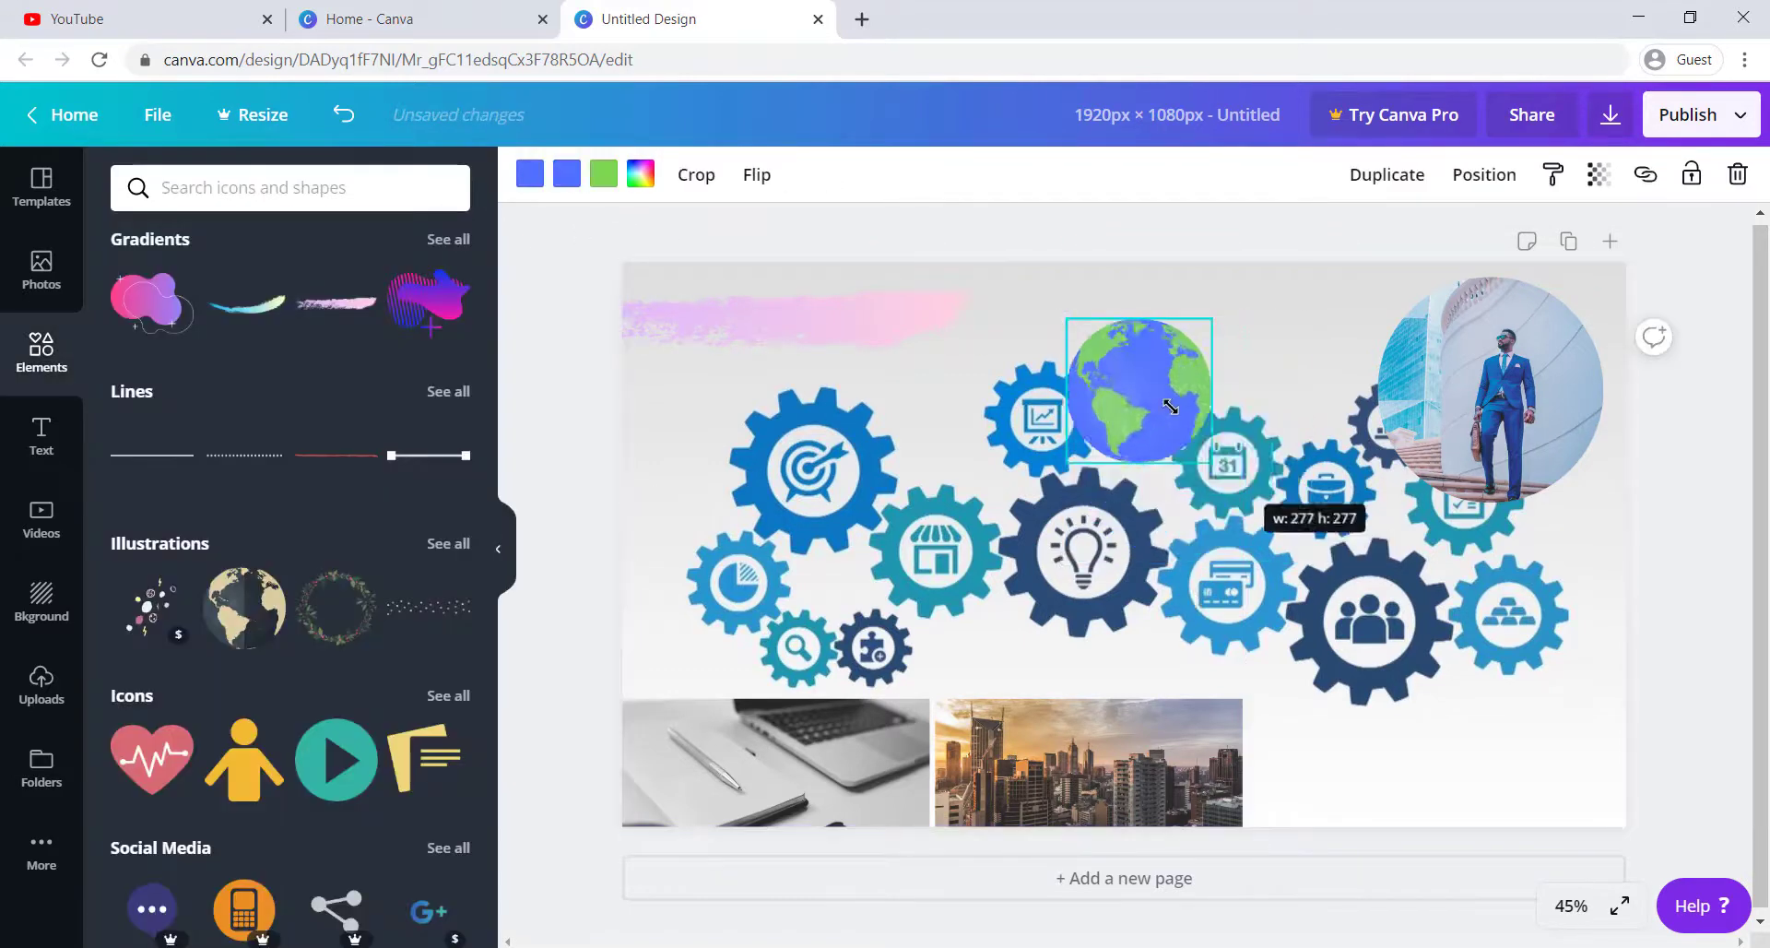
left_click_drag(1090, 318, 1416, 443)
left_click(1611, 587)
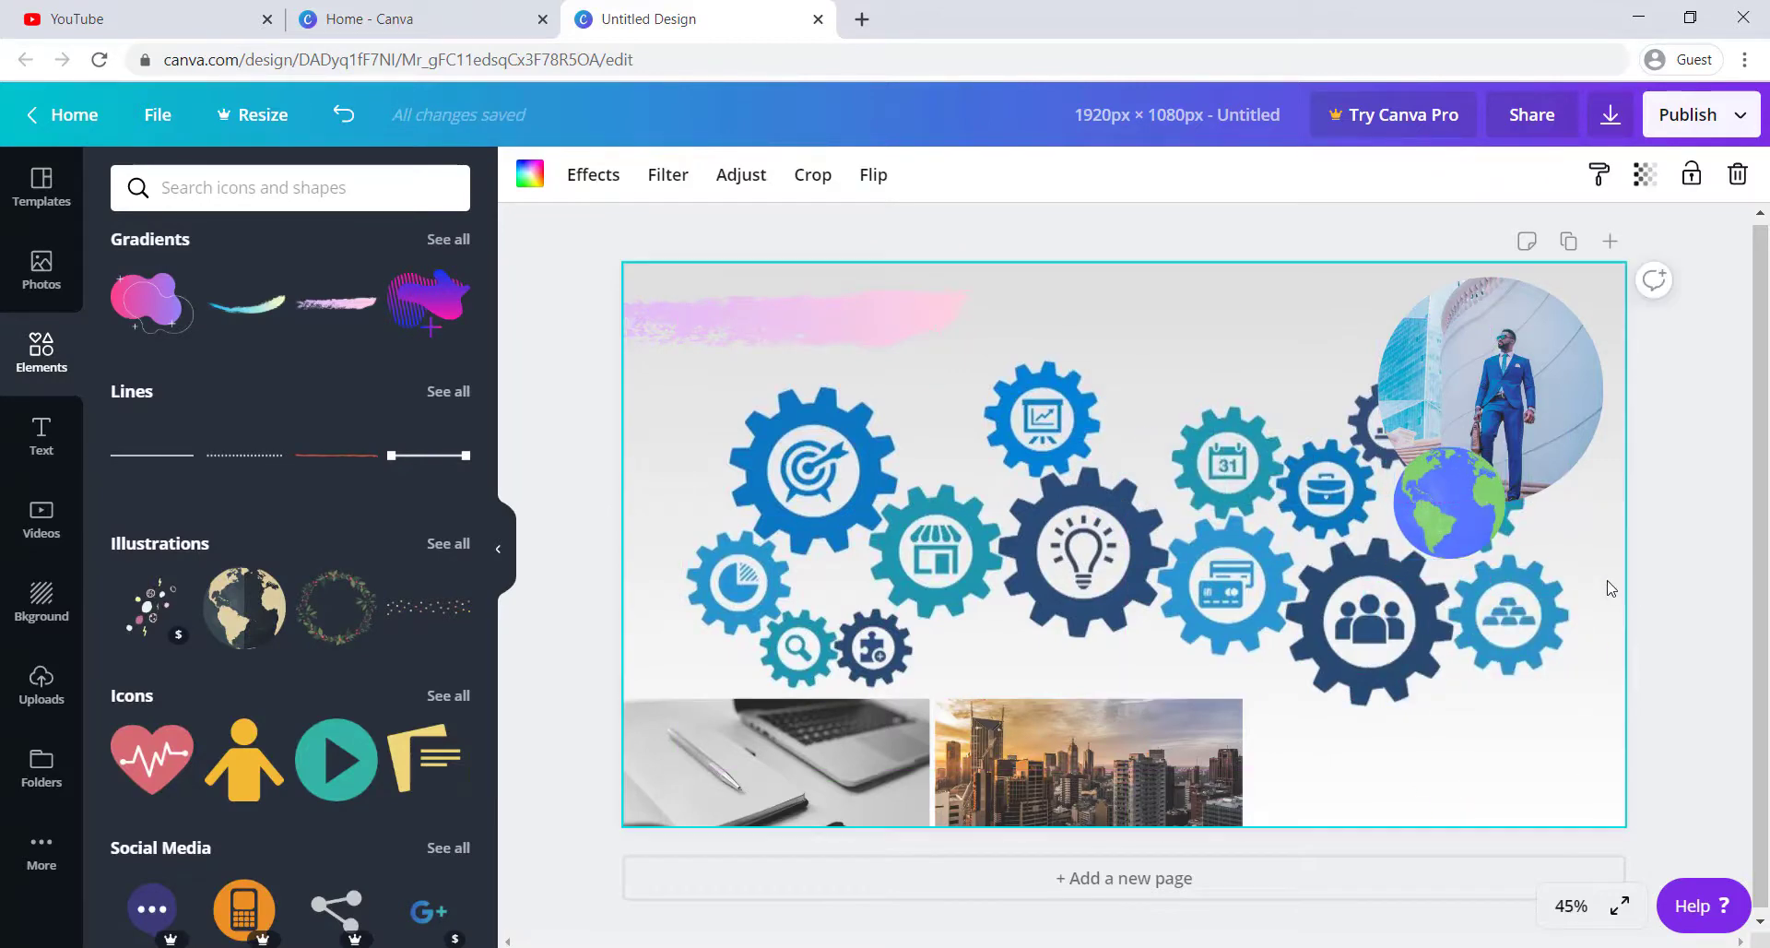
Find the circled check mark among the icons, add it, shrink it and place it beside the city skyline photo.
scroll(269, 657, "down", 3)
left_click(448, 466)
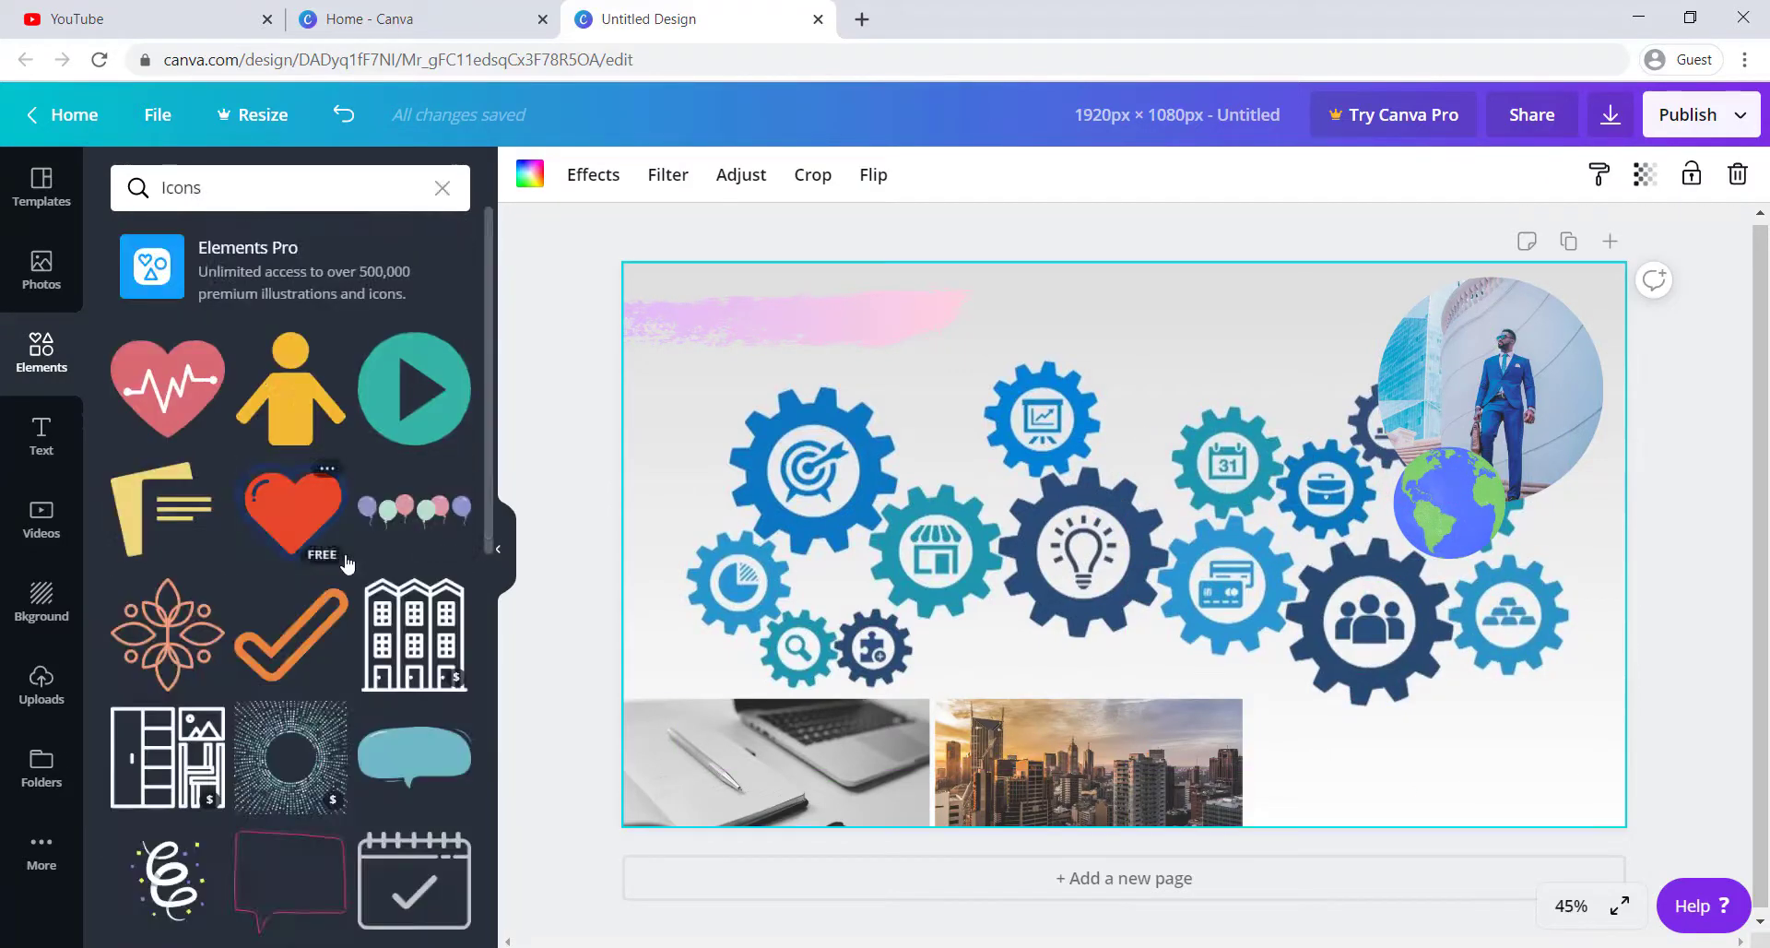
scroll(350, 563, "down", 15)
left_click(399, 604)
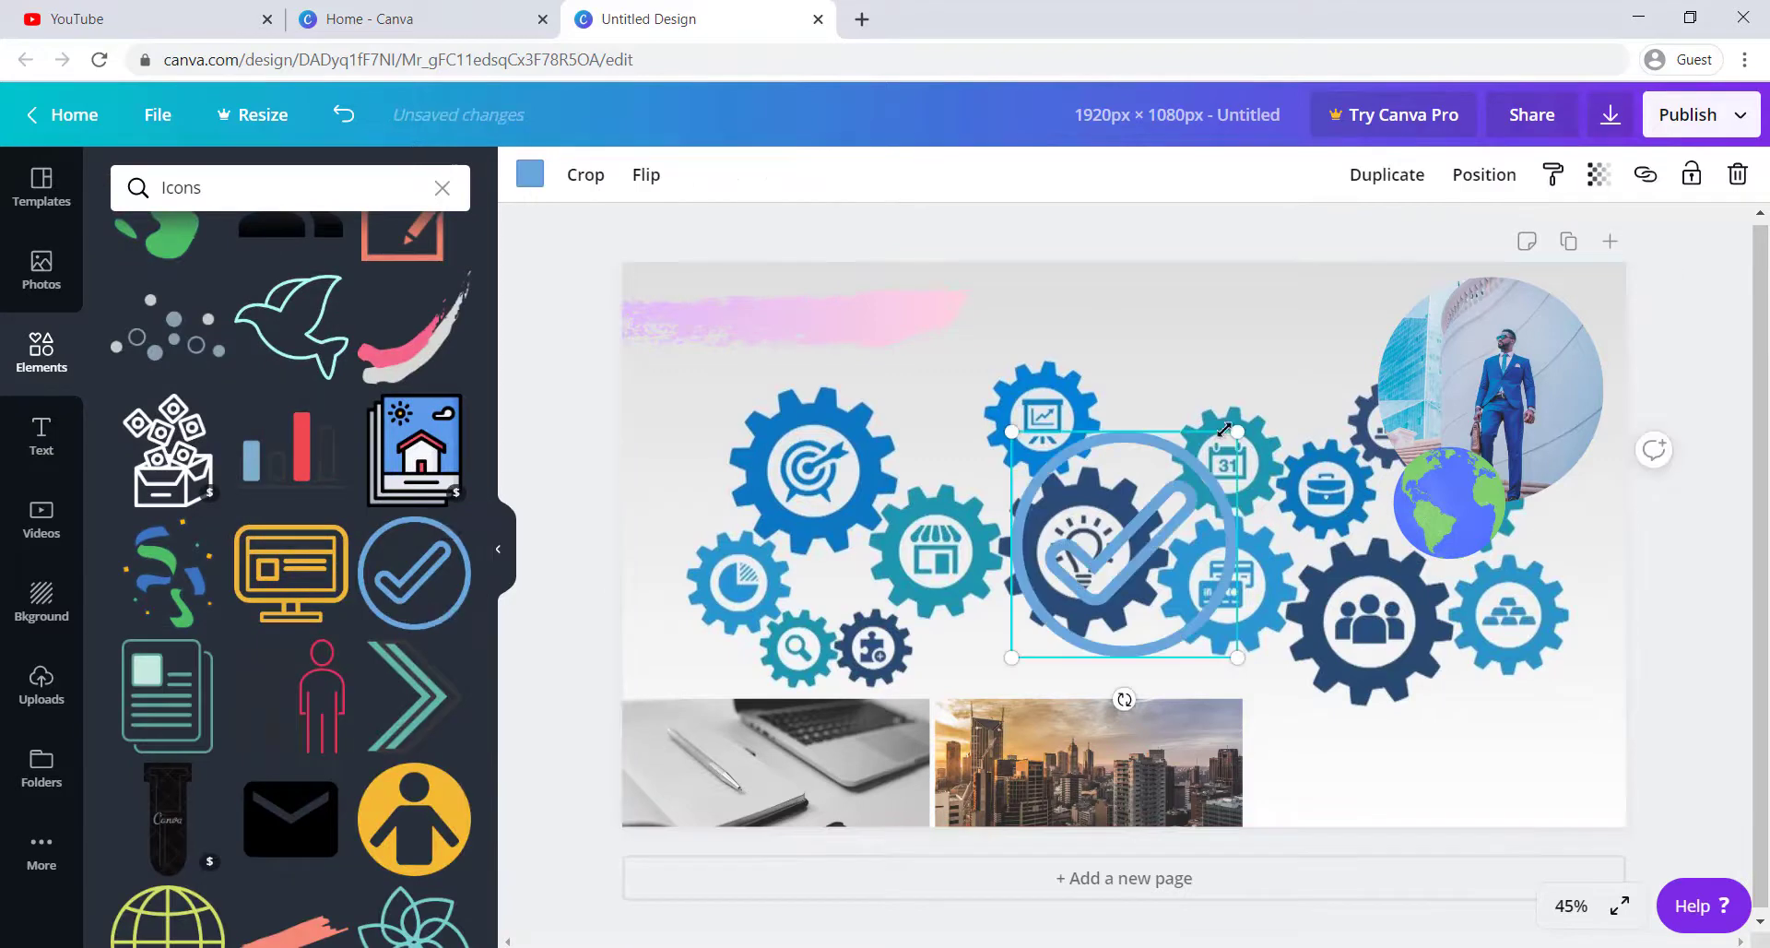
left_click_drag(1126, 545, 1363, 754)
Try light blue and green on the check mark icon and settle on black.
left_click(530, 179)
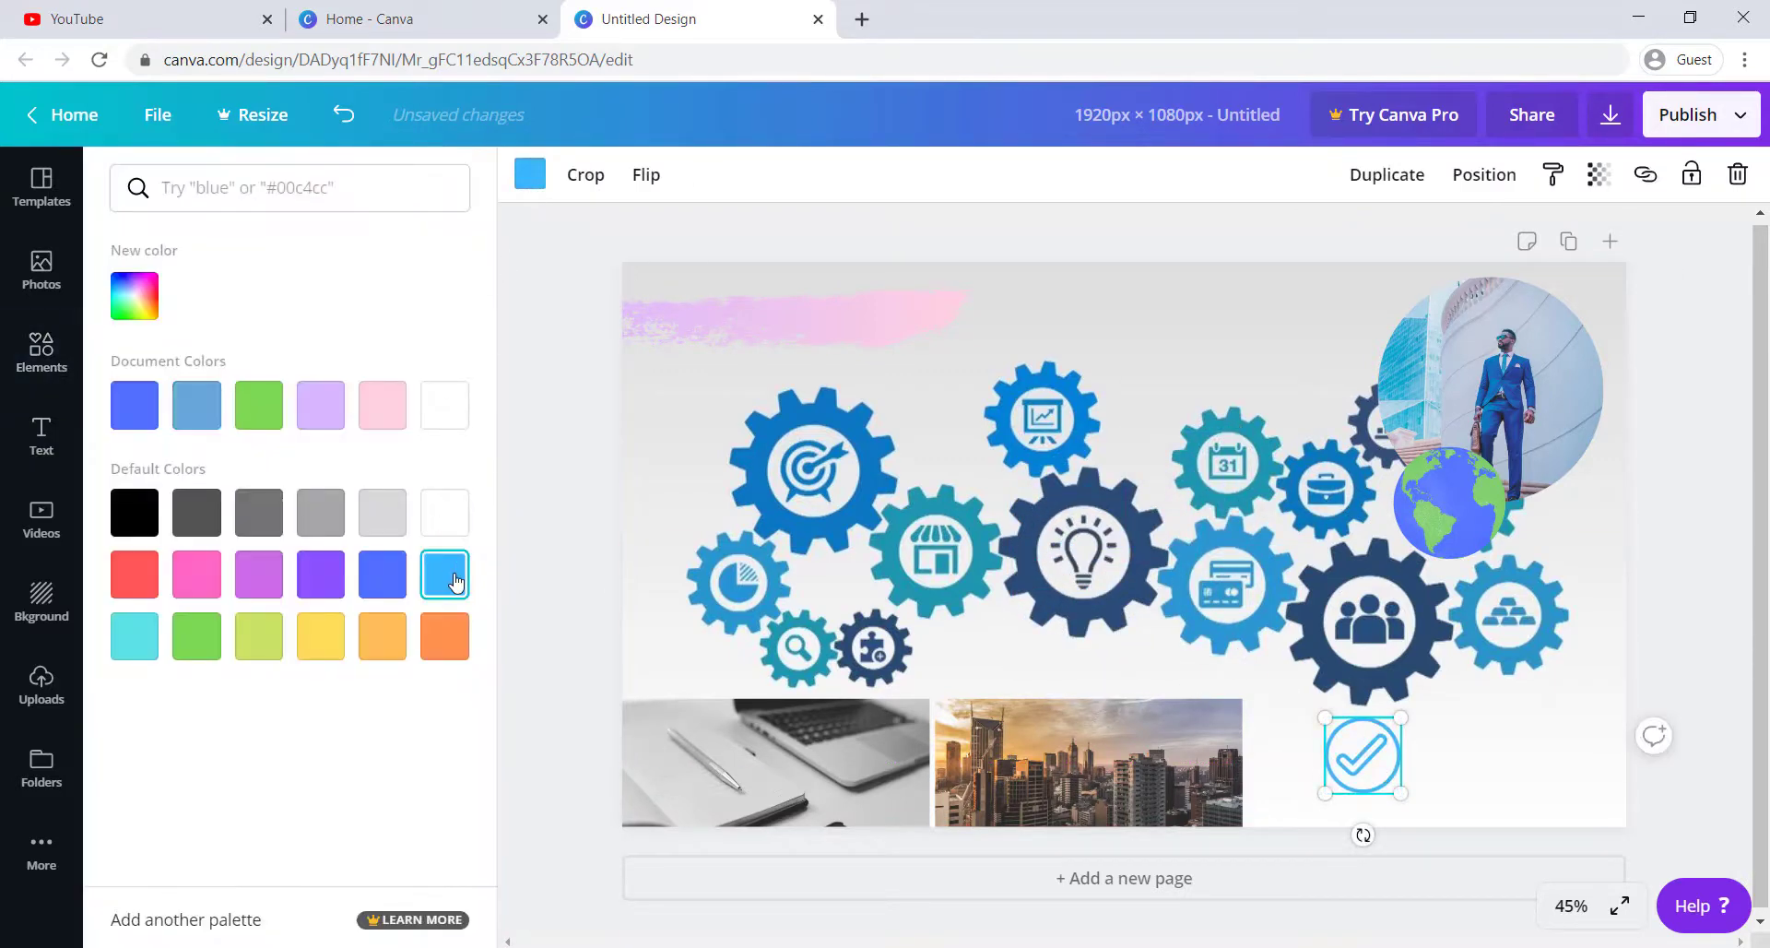
left_click(212, 639)
left_click(135, 512)
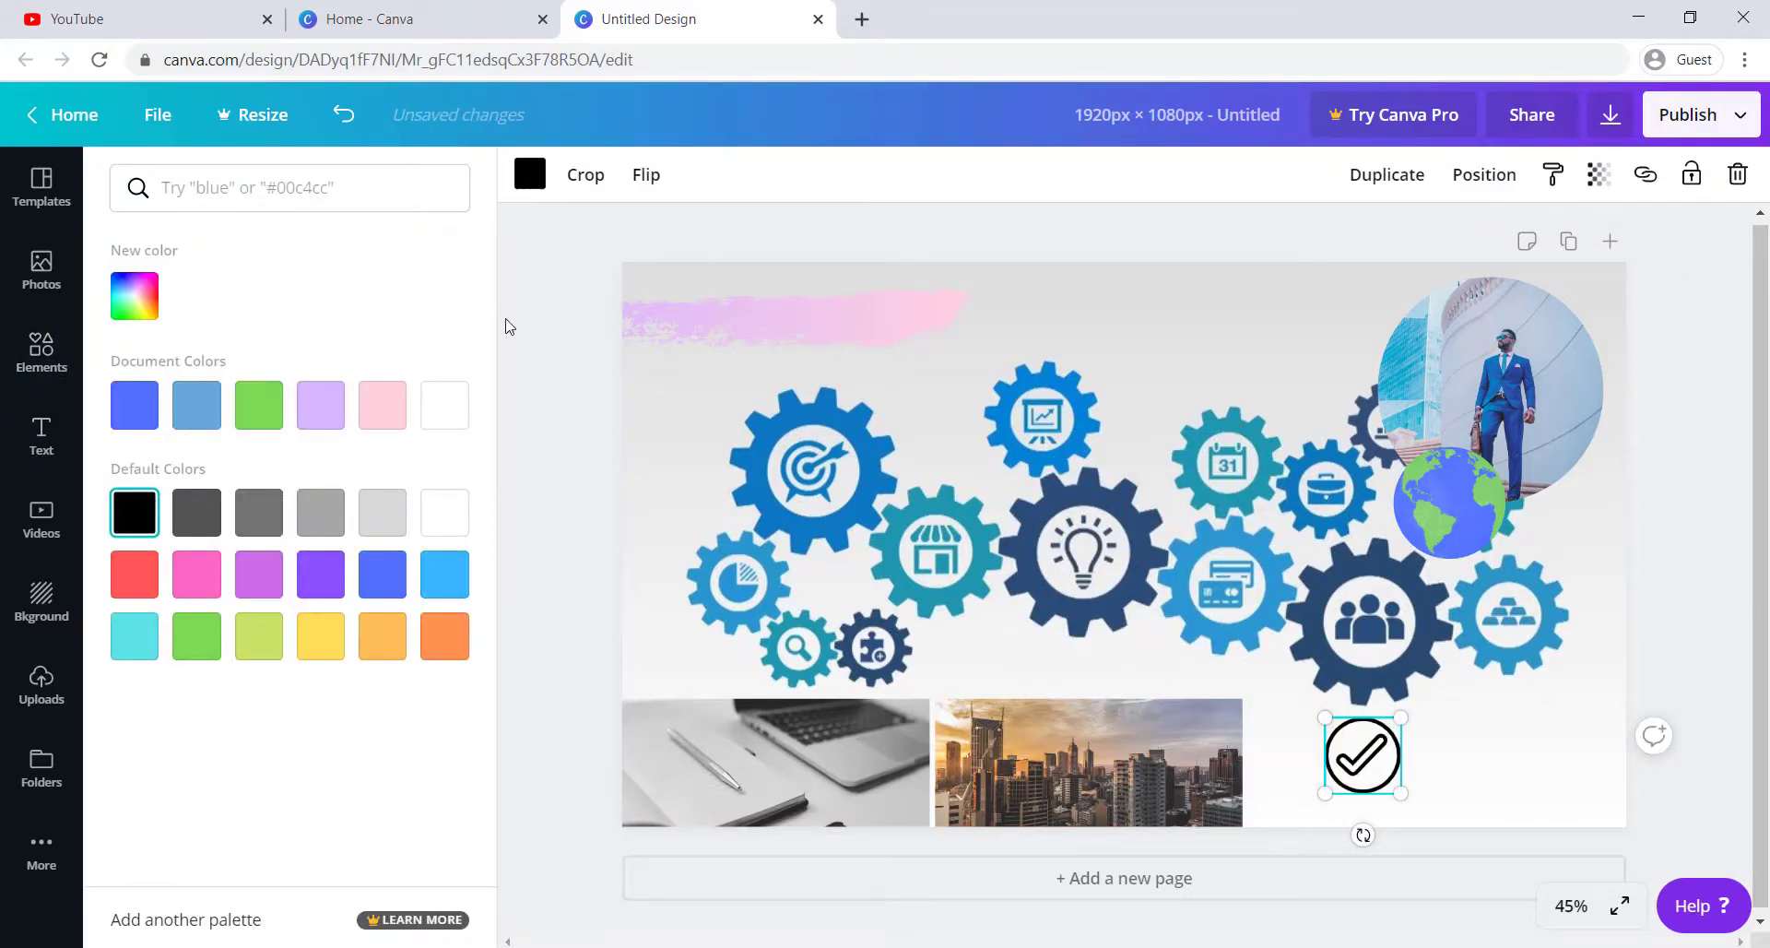
scroll(275, 472, "down", 5)
scroll(275, 472, "down", 15)
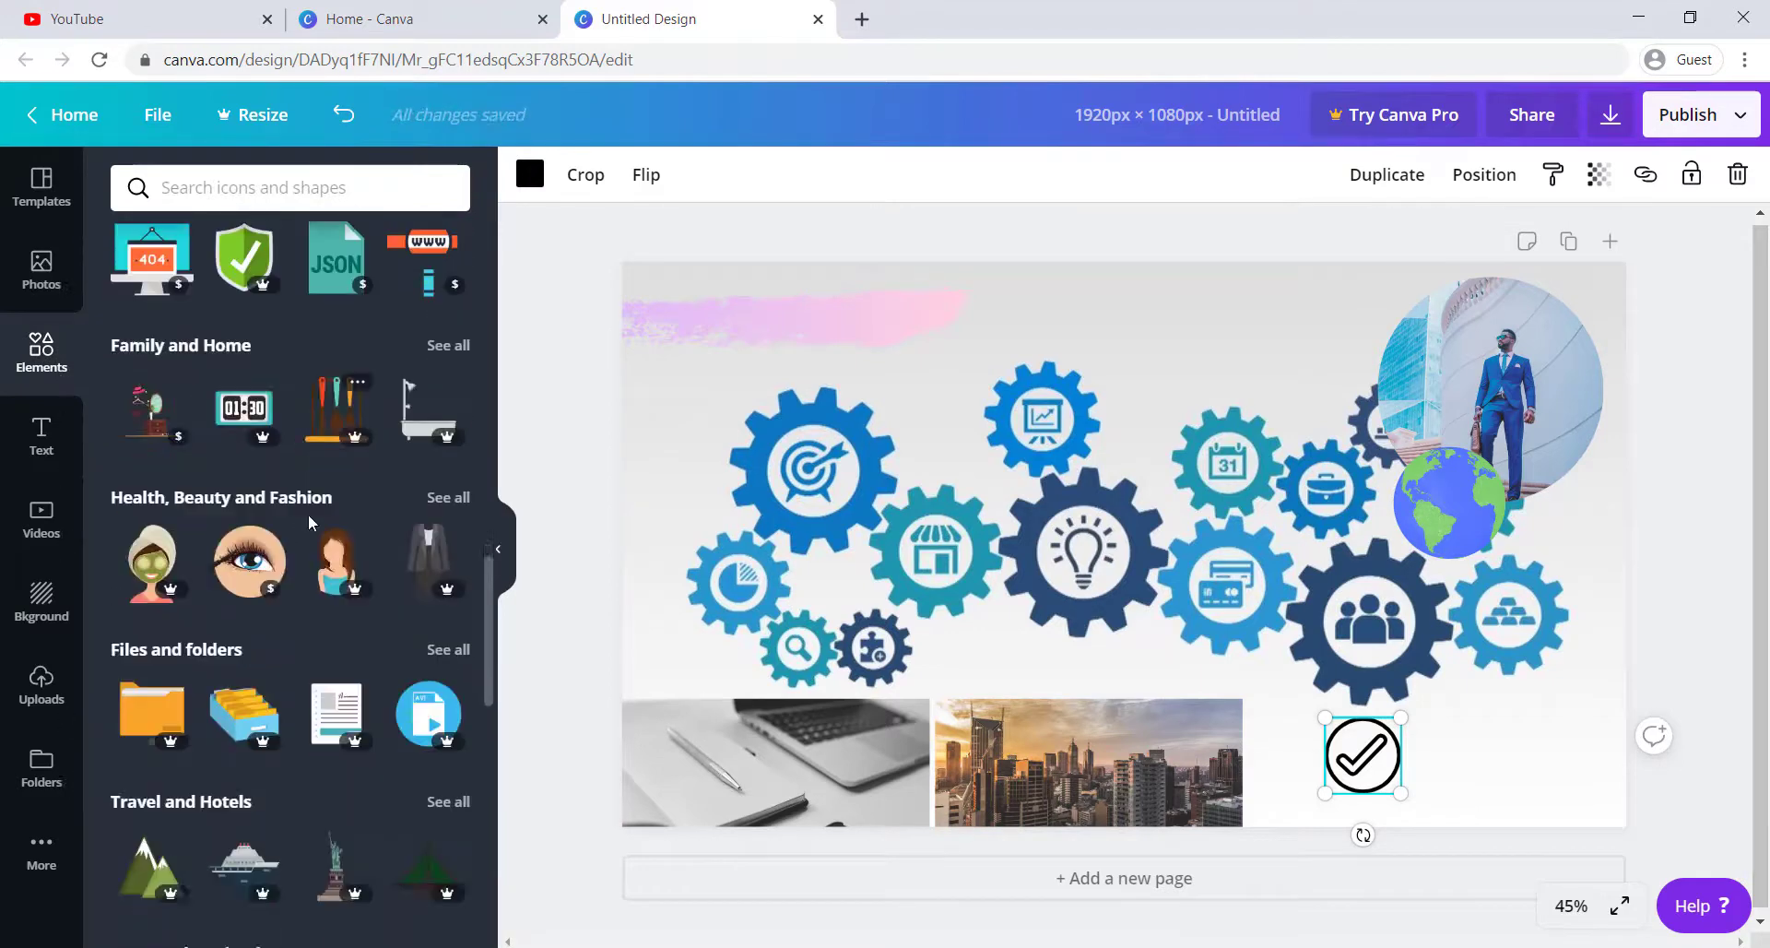
scroll(313, 530, "down", 15)
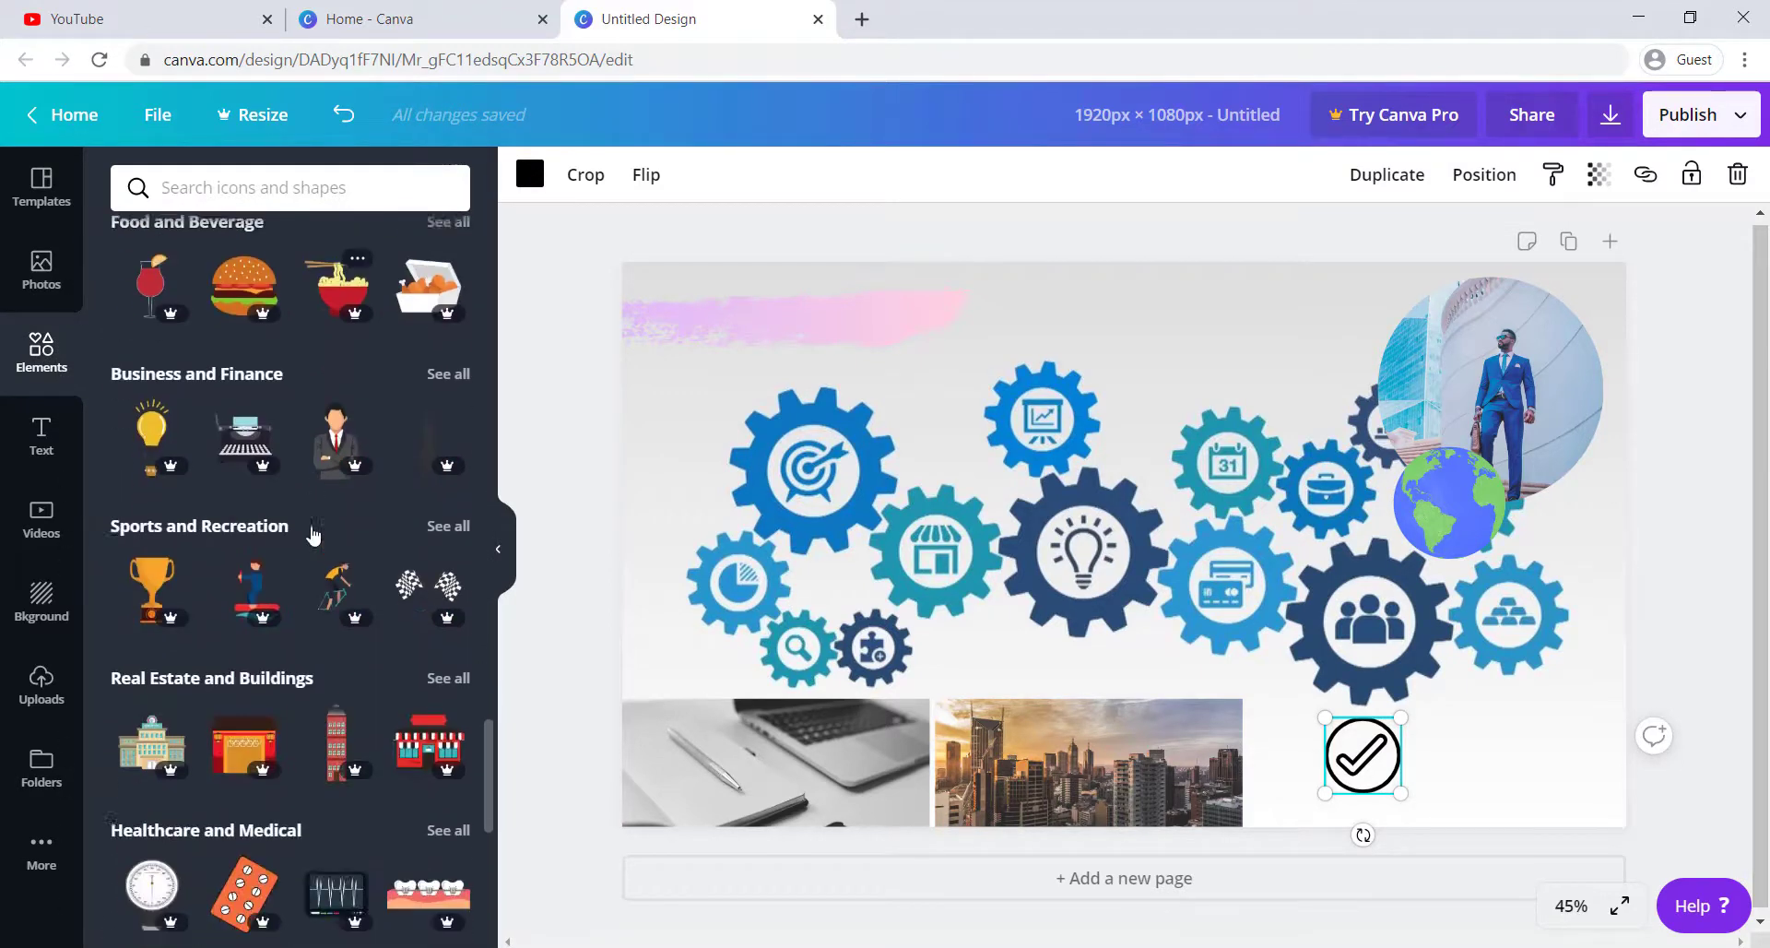
scroll(314, 532, "down", 5)
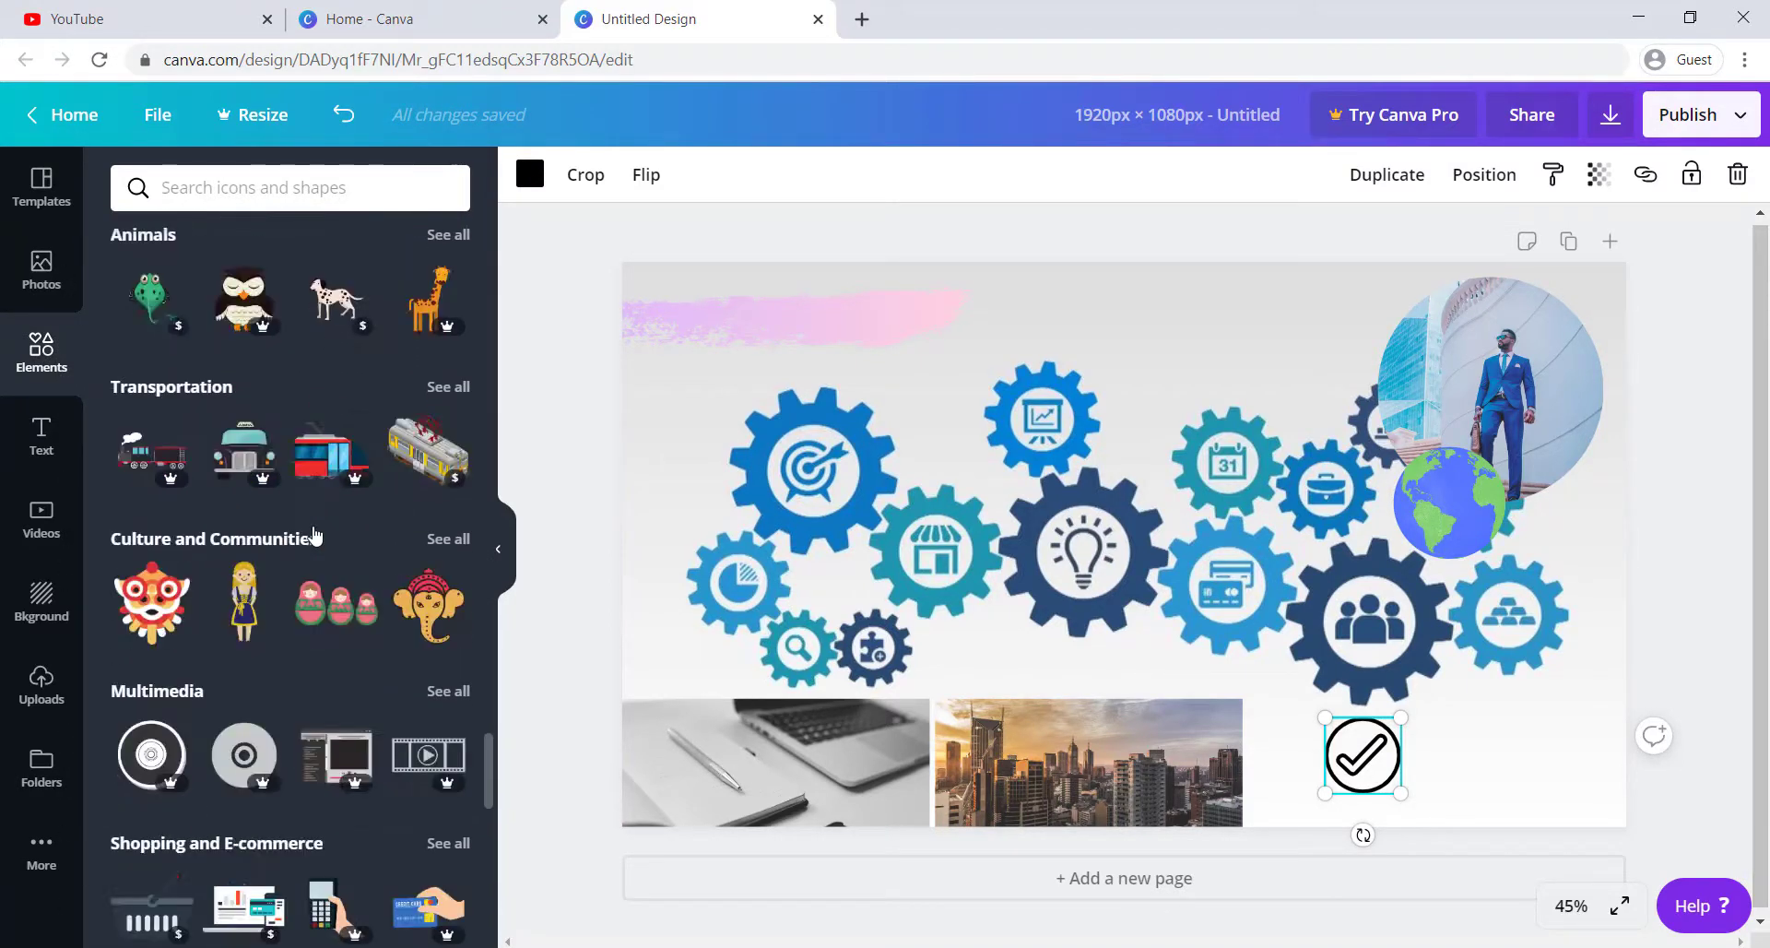
Add a heading reading "Your text here" and place it near the page's upper edge, above the gears.
left_click(51, 438)
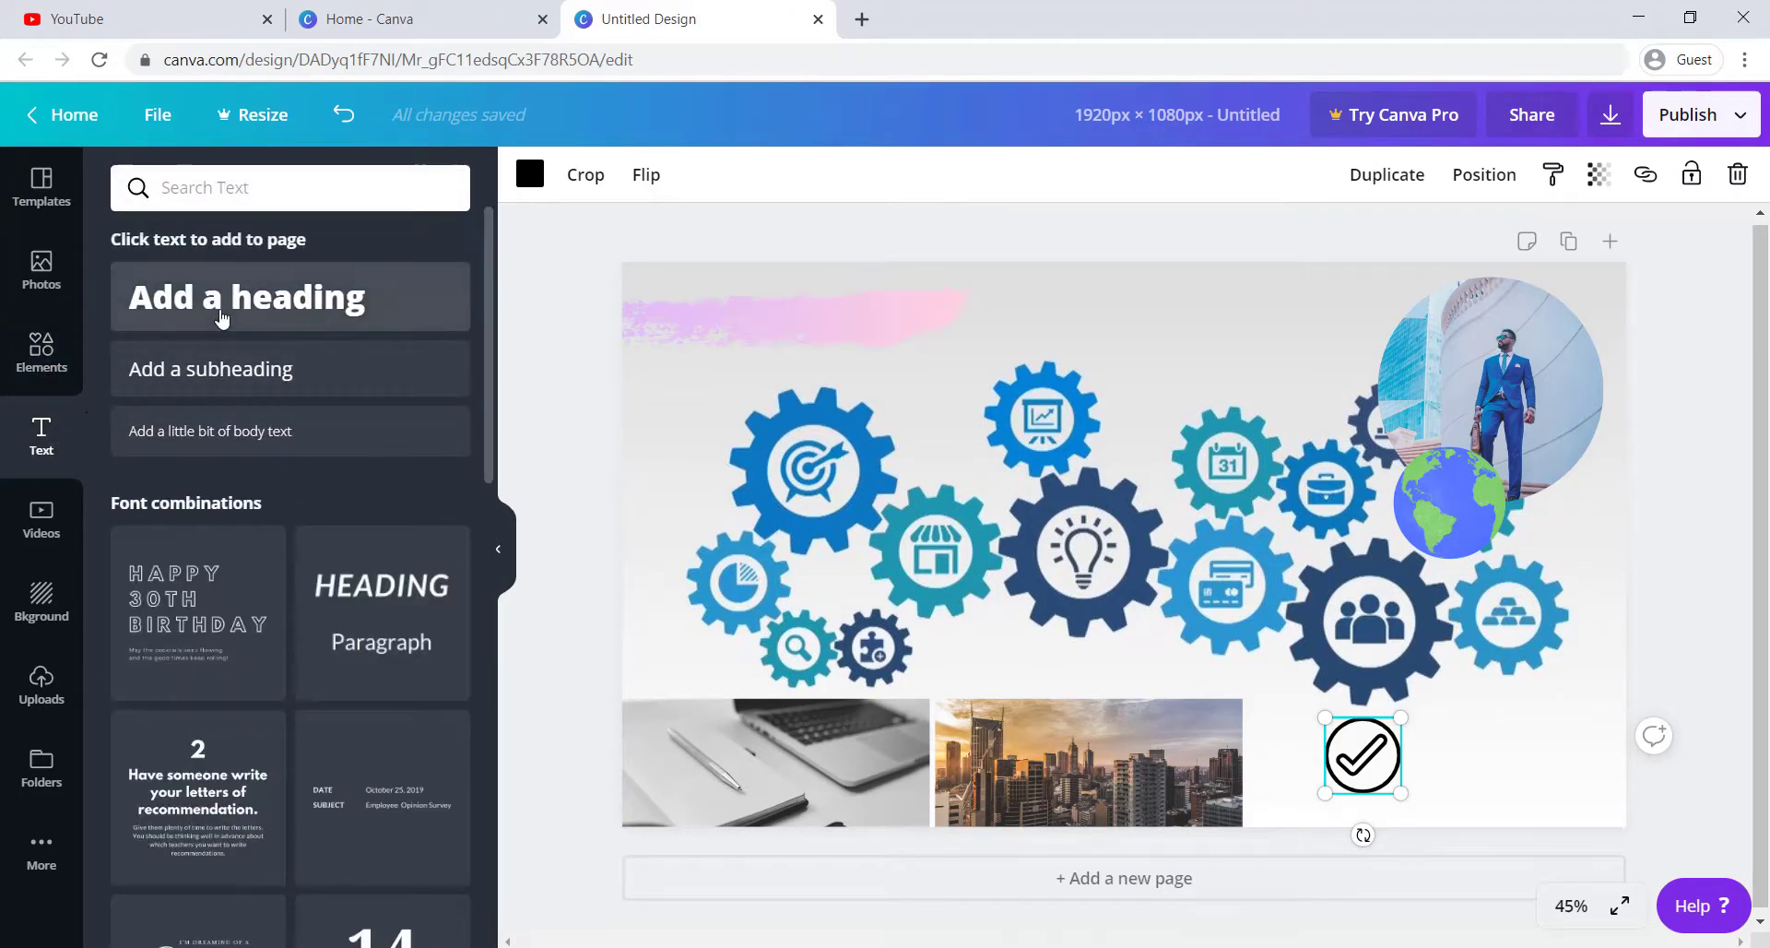
left_click(221, 318)
left_click_drag(1124, 531, 1144, 315)
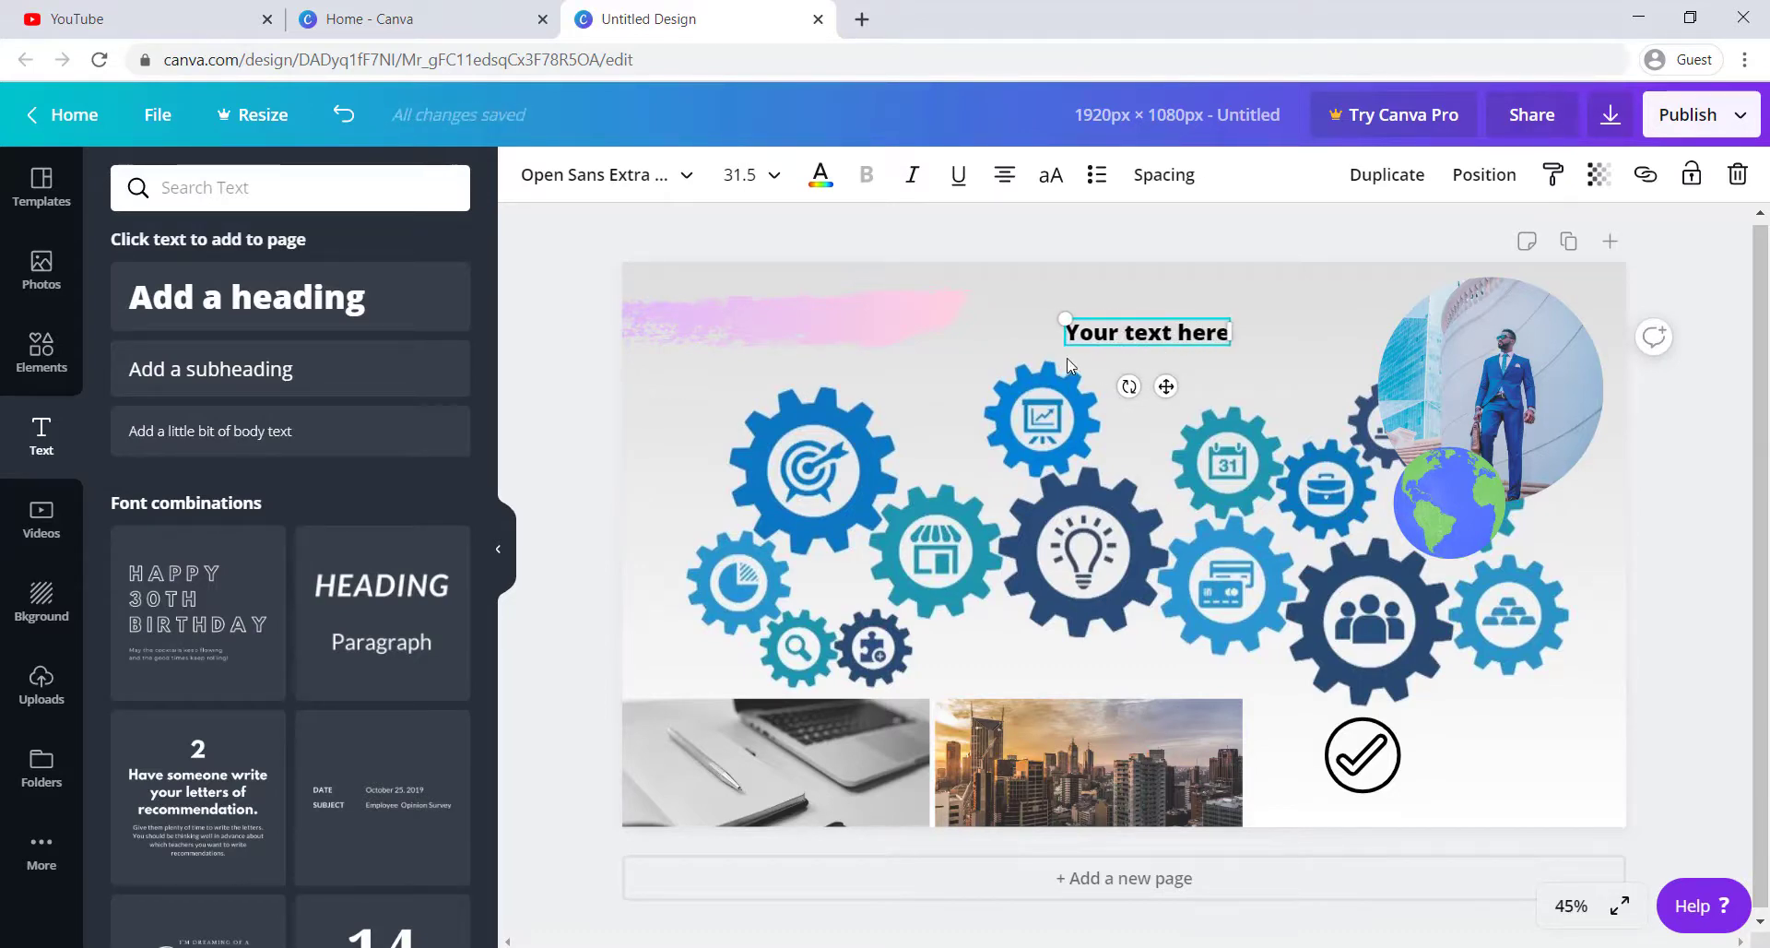
Set the heading's font size to 64 and move it slightly higher on the page.
left_click(733, 175)
scroll(771, 650, "down", 3)
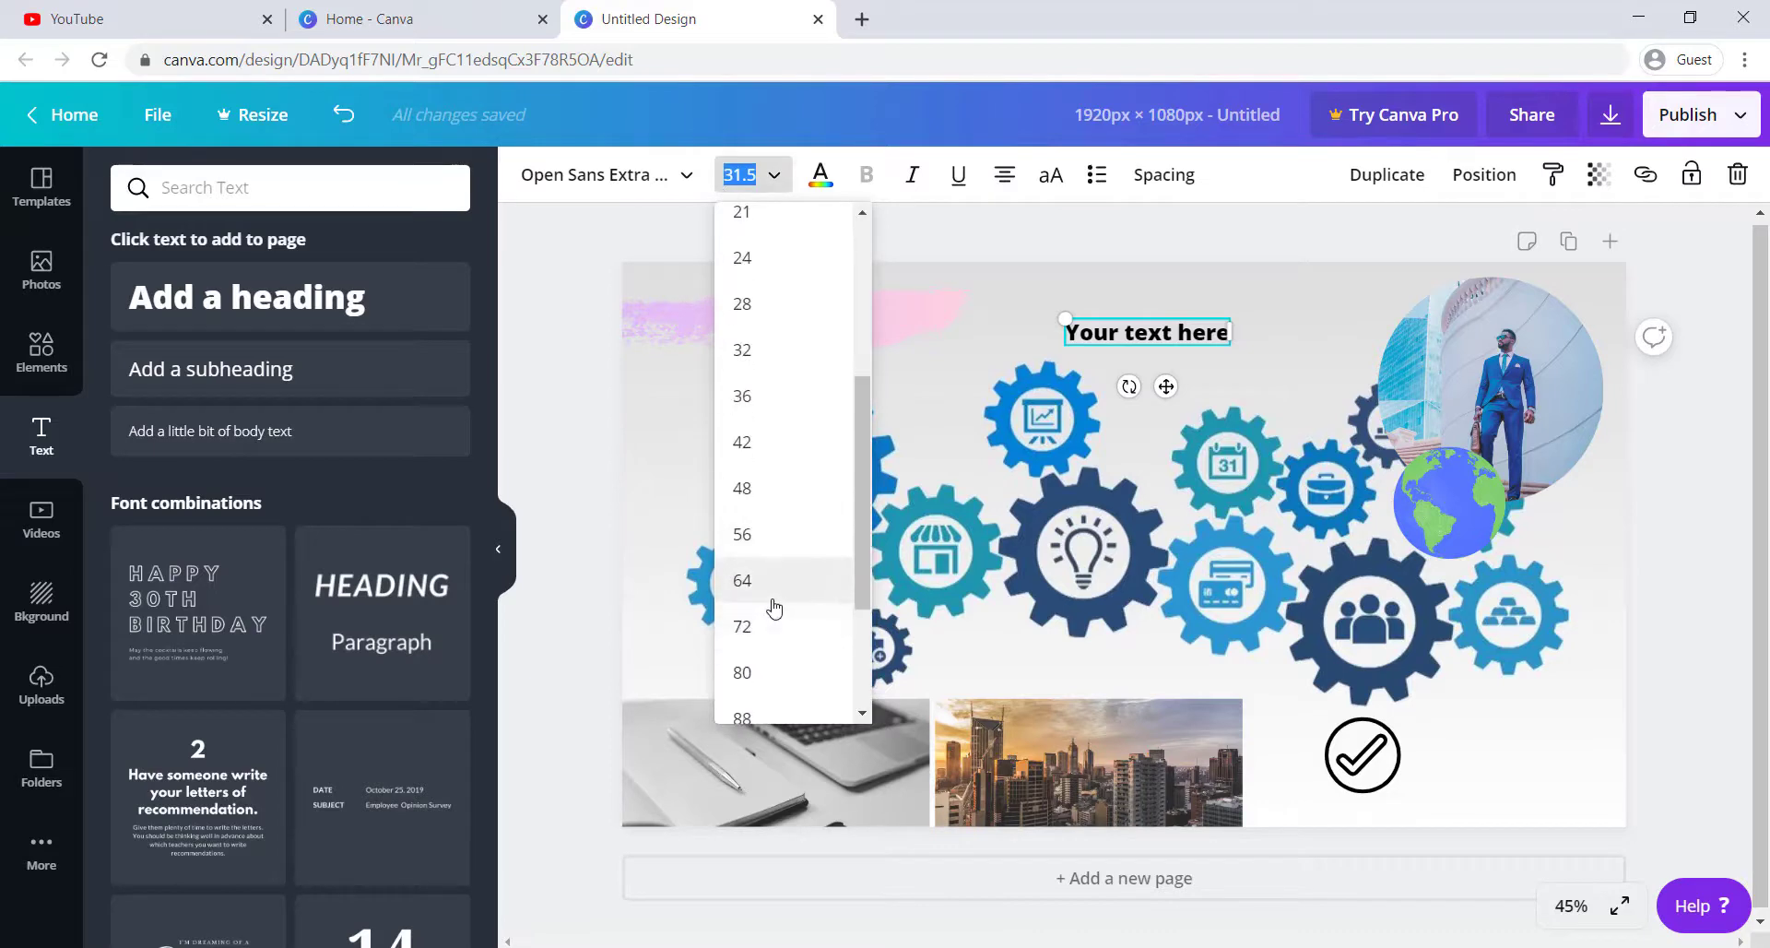
left_click(770, 579)
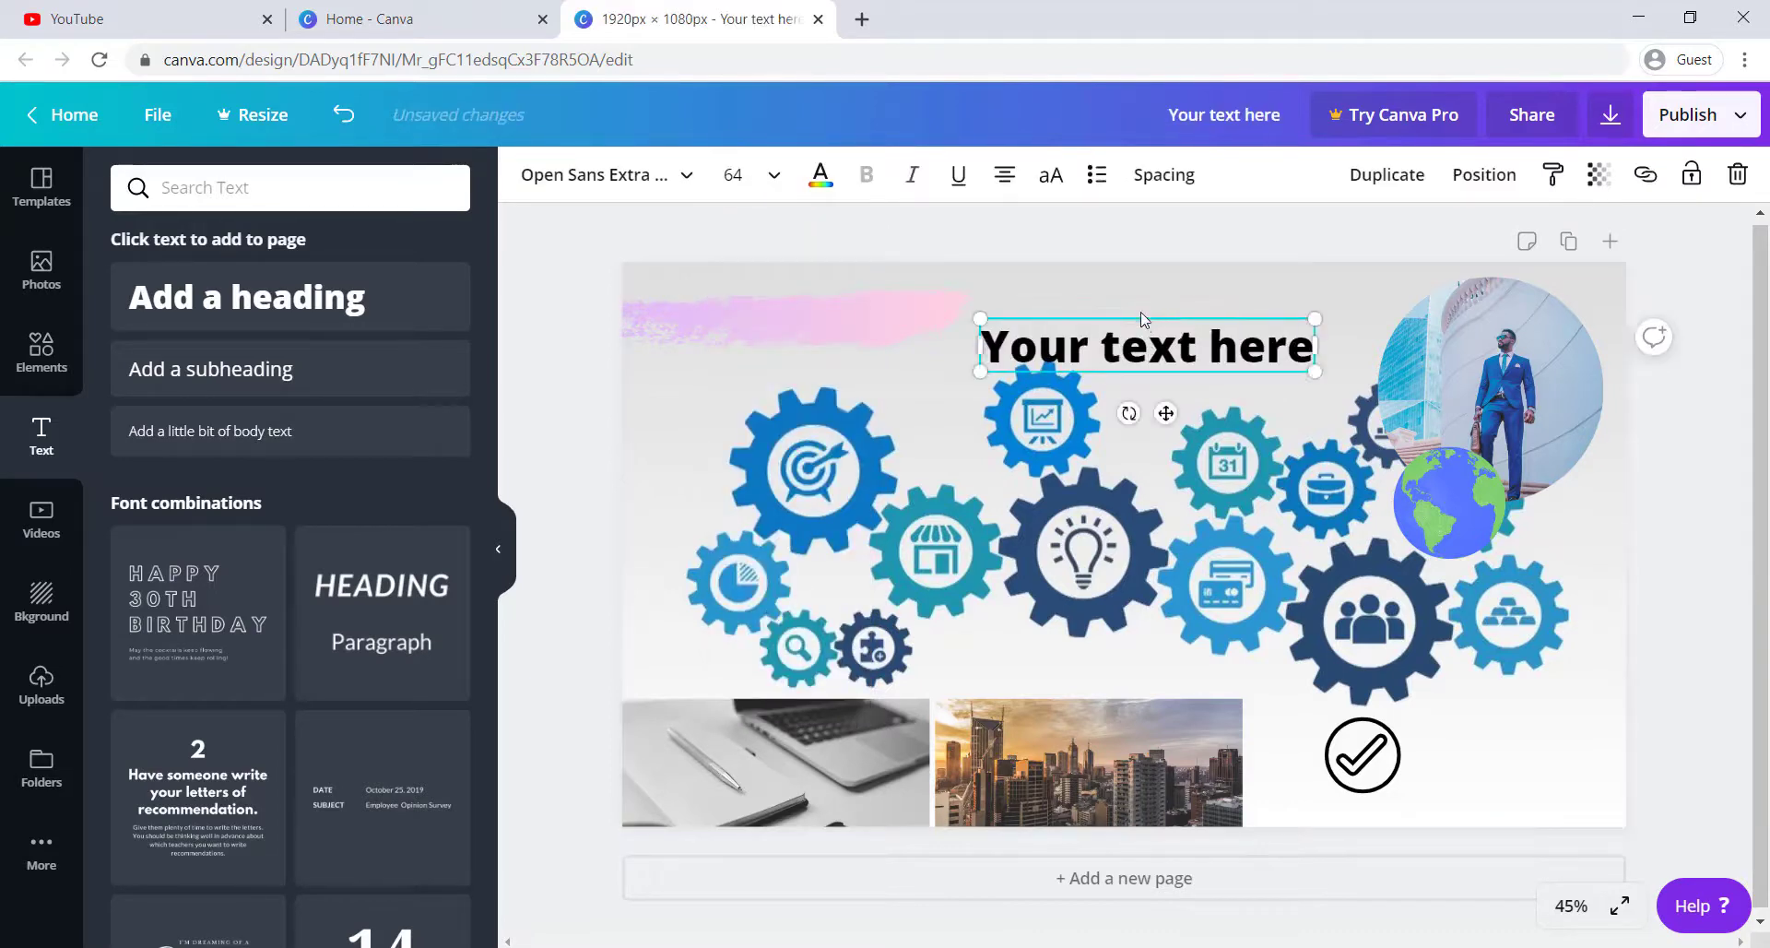
left_click_drag(1142, 315, 1138, 289)
Try list formatting and uppercase on the heading, switching each off again.
left_click(1111, 179)
left_click(1110, 180)
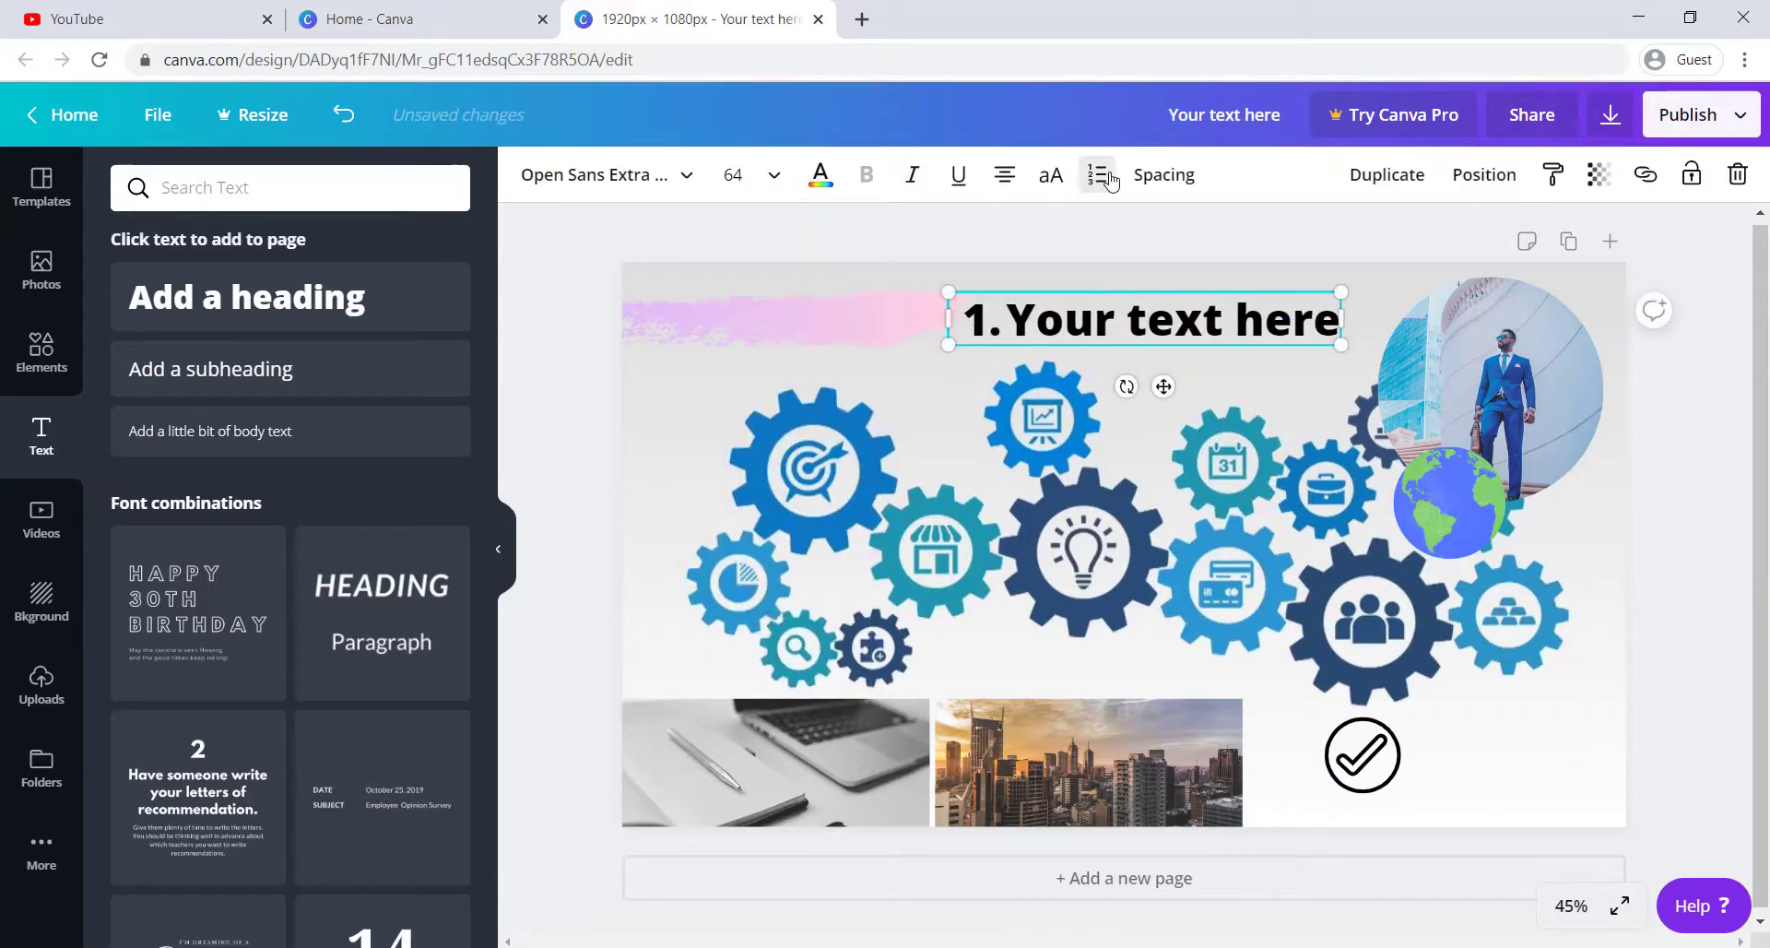
left_click(1110, 180)
left_click(1053, 181)
left_click(1055, 183)
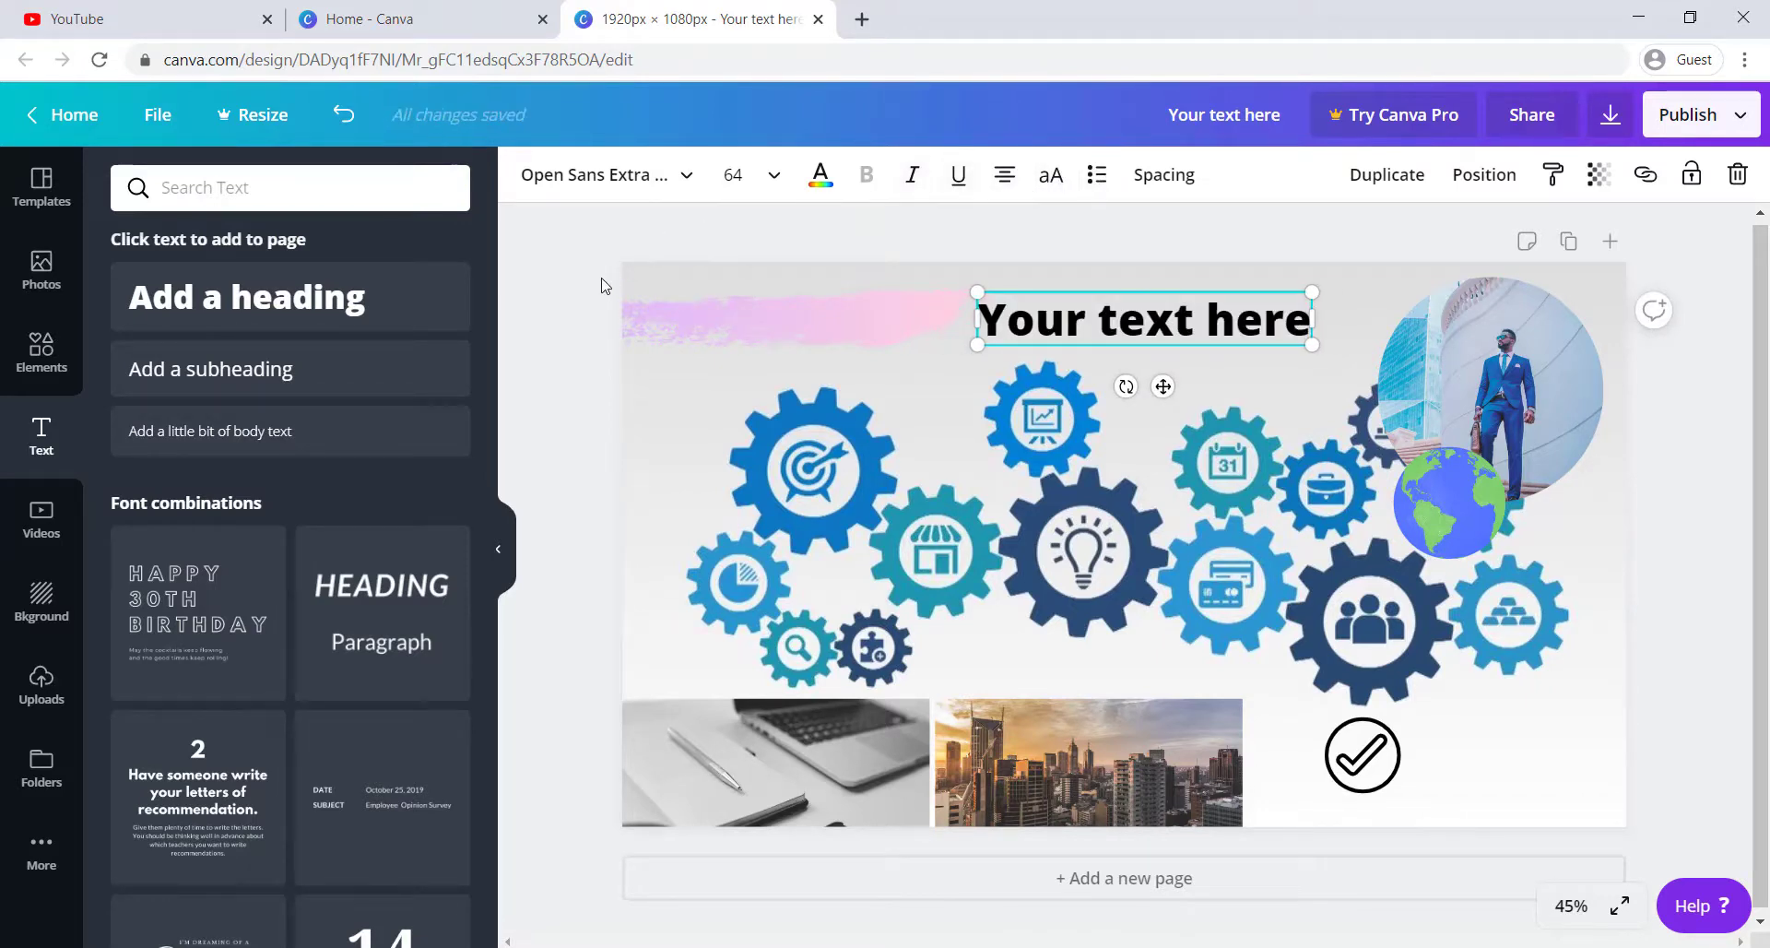
Add the "White Christmas" font combination, shrink it and place it over the pink brush stroke near the page's upper edge.
scroll(235, 634, "down", 4)
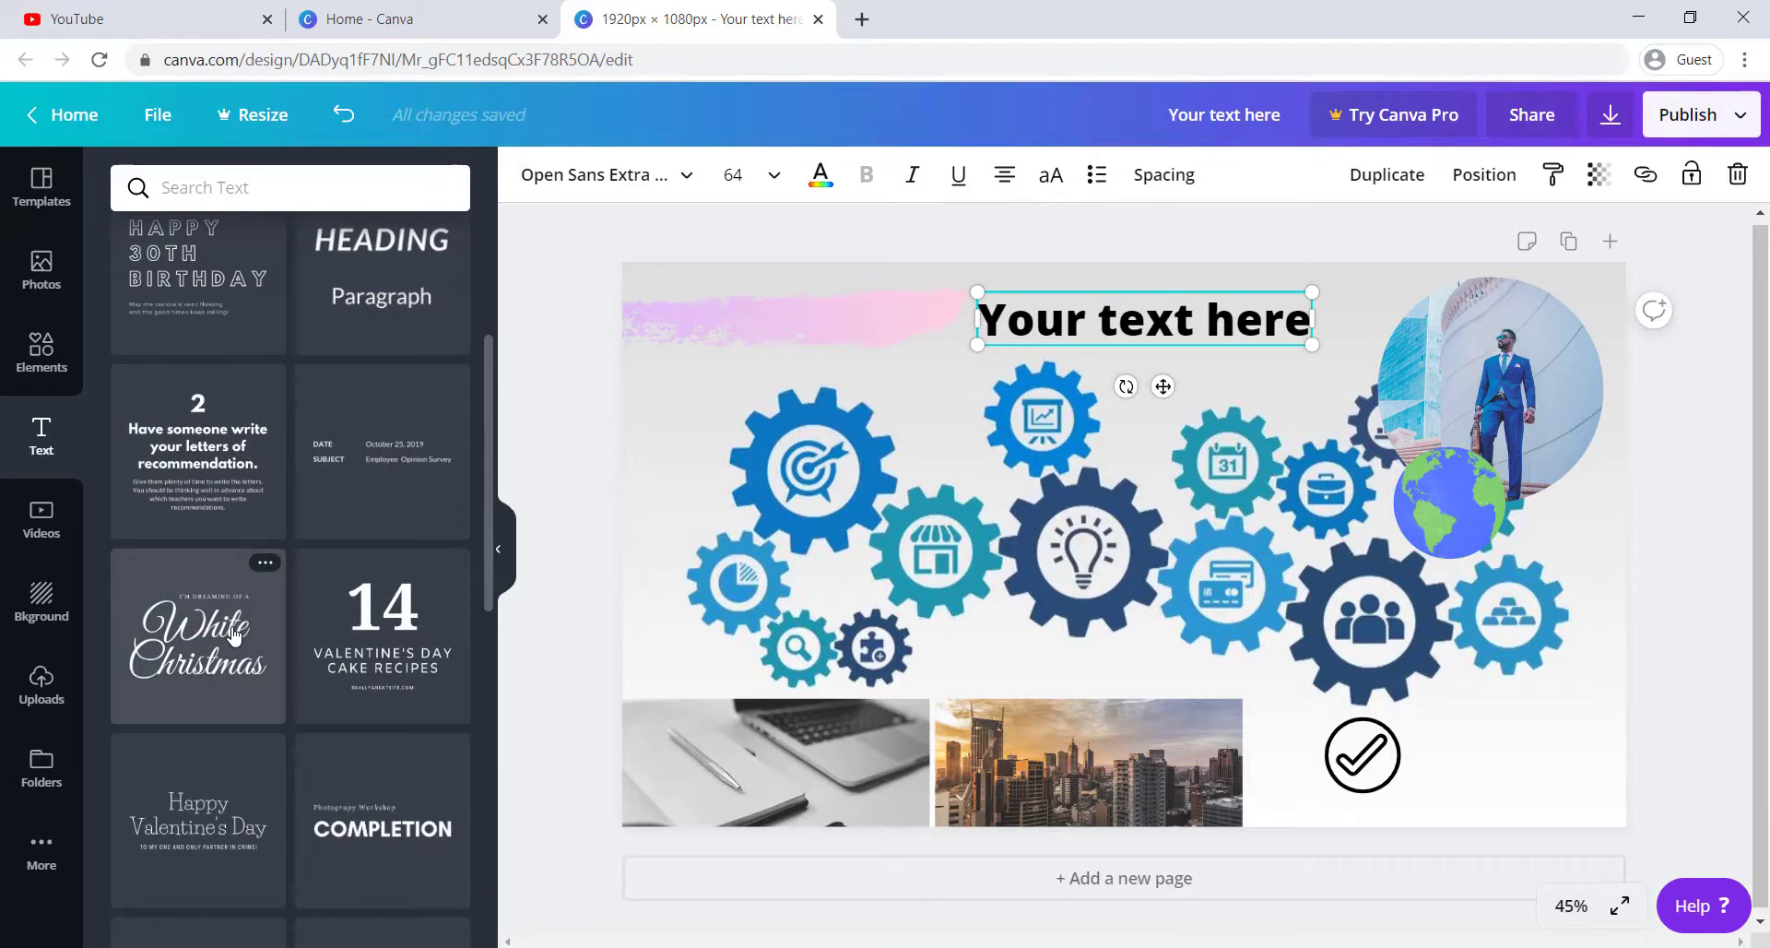
left_click(235, 634)
left_click_drag(1152, 505, 795, 295)
left_click_drag(966, 469, 877, 356)
left_click_drag(779, 314, 819, 329)
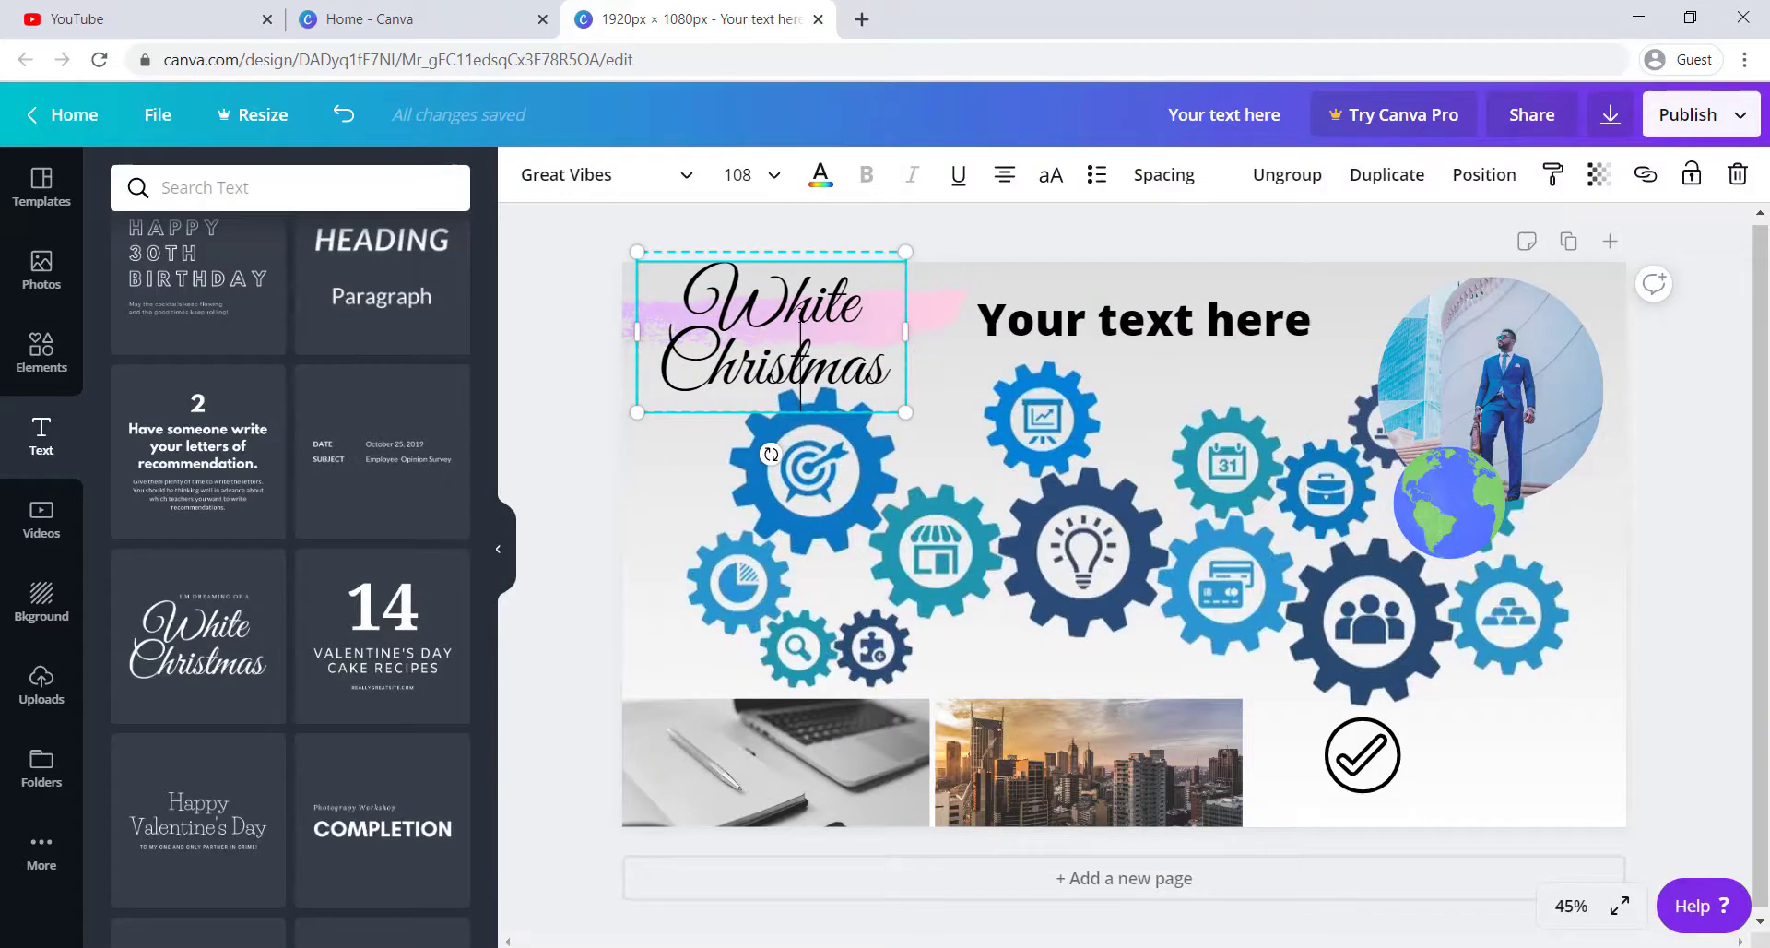
Replace the "White Christmas" wording with "Your Text".
key("BackSpace")
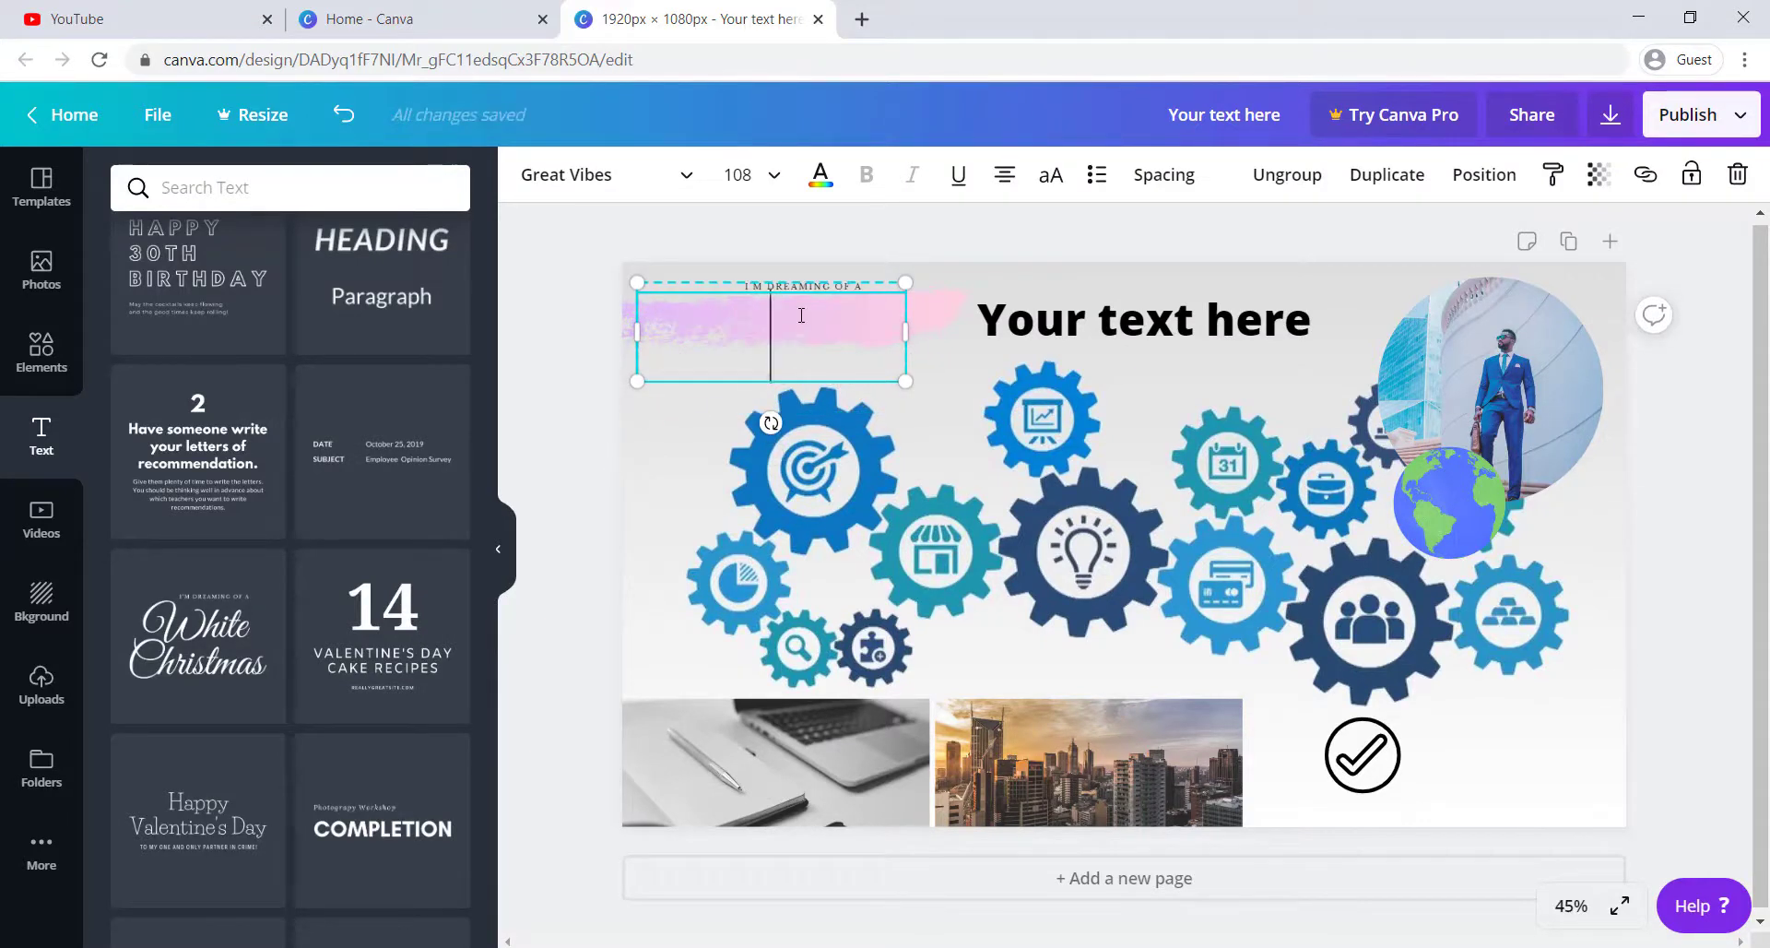
type("Yuo")
key("BackSpace")
key("BackSpace")
key("BackSpace")
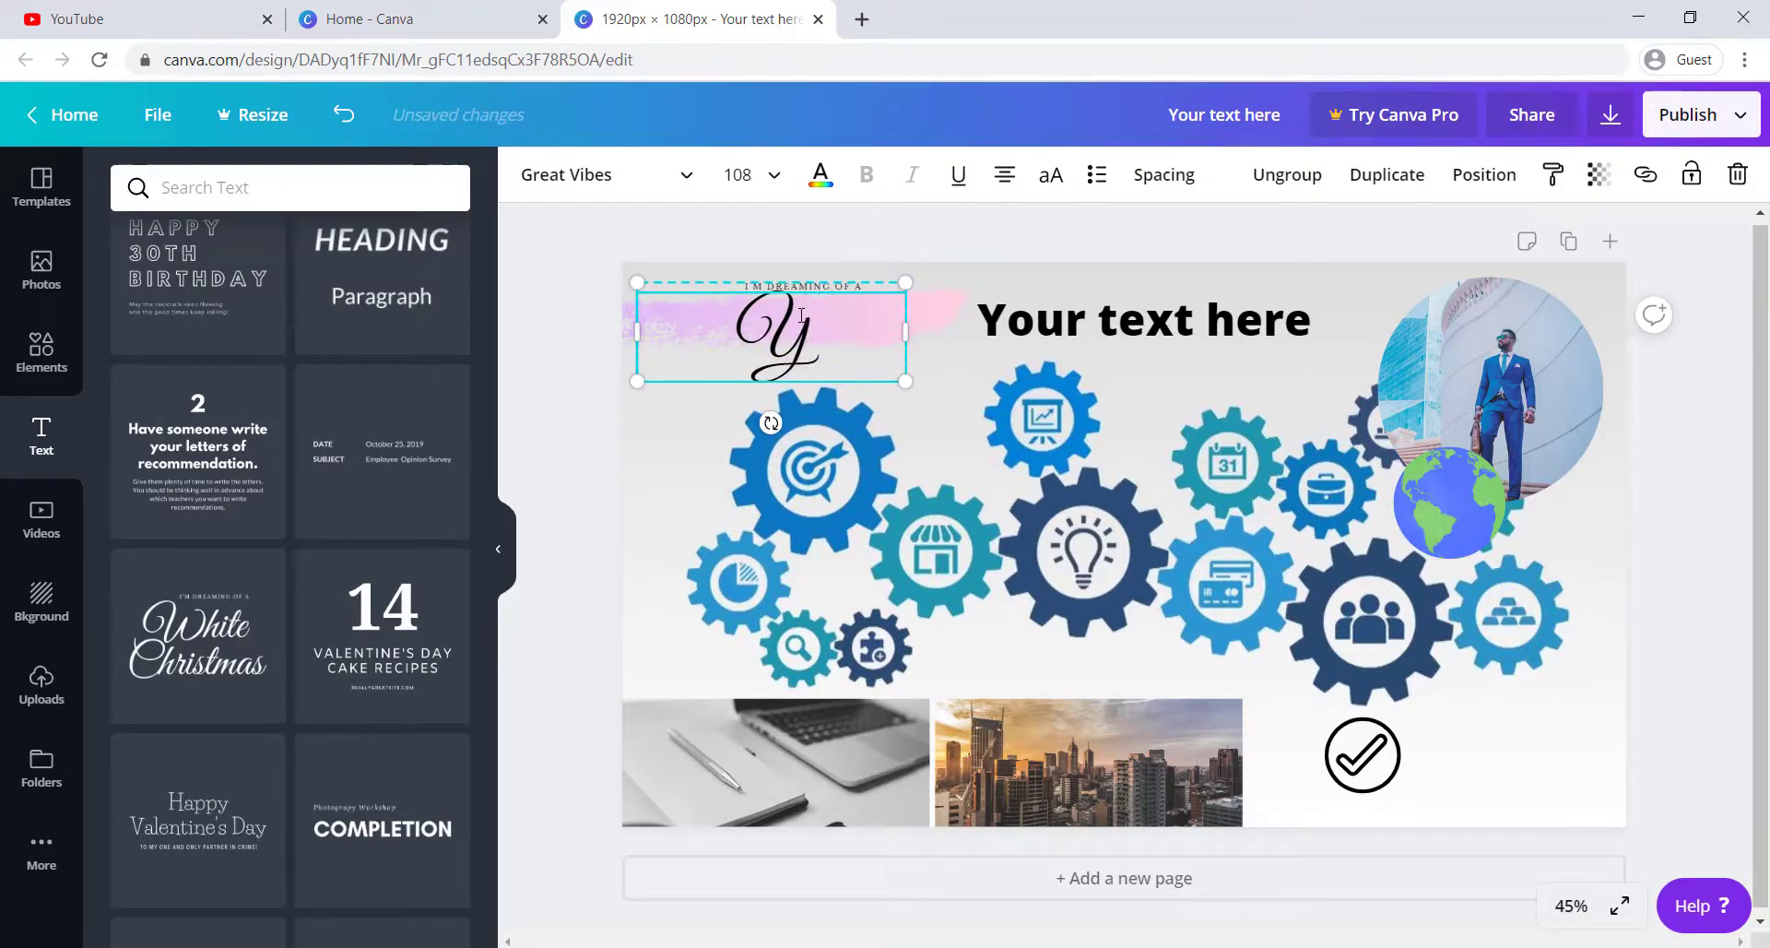
type("Your Text")
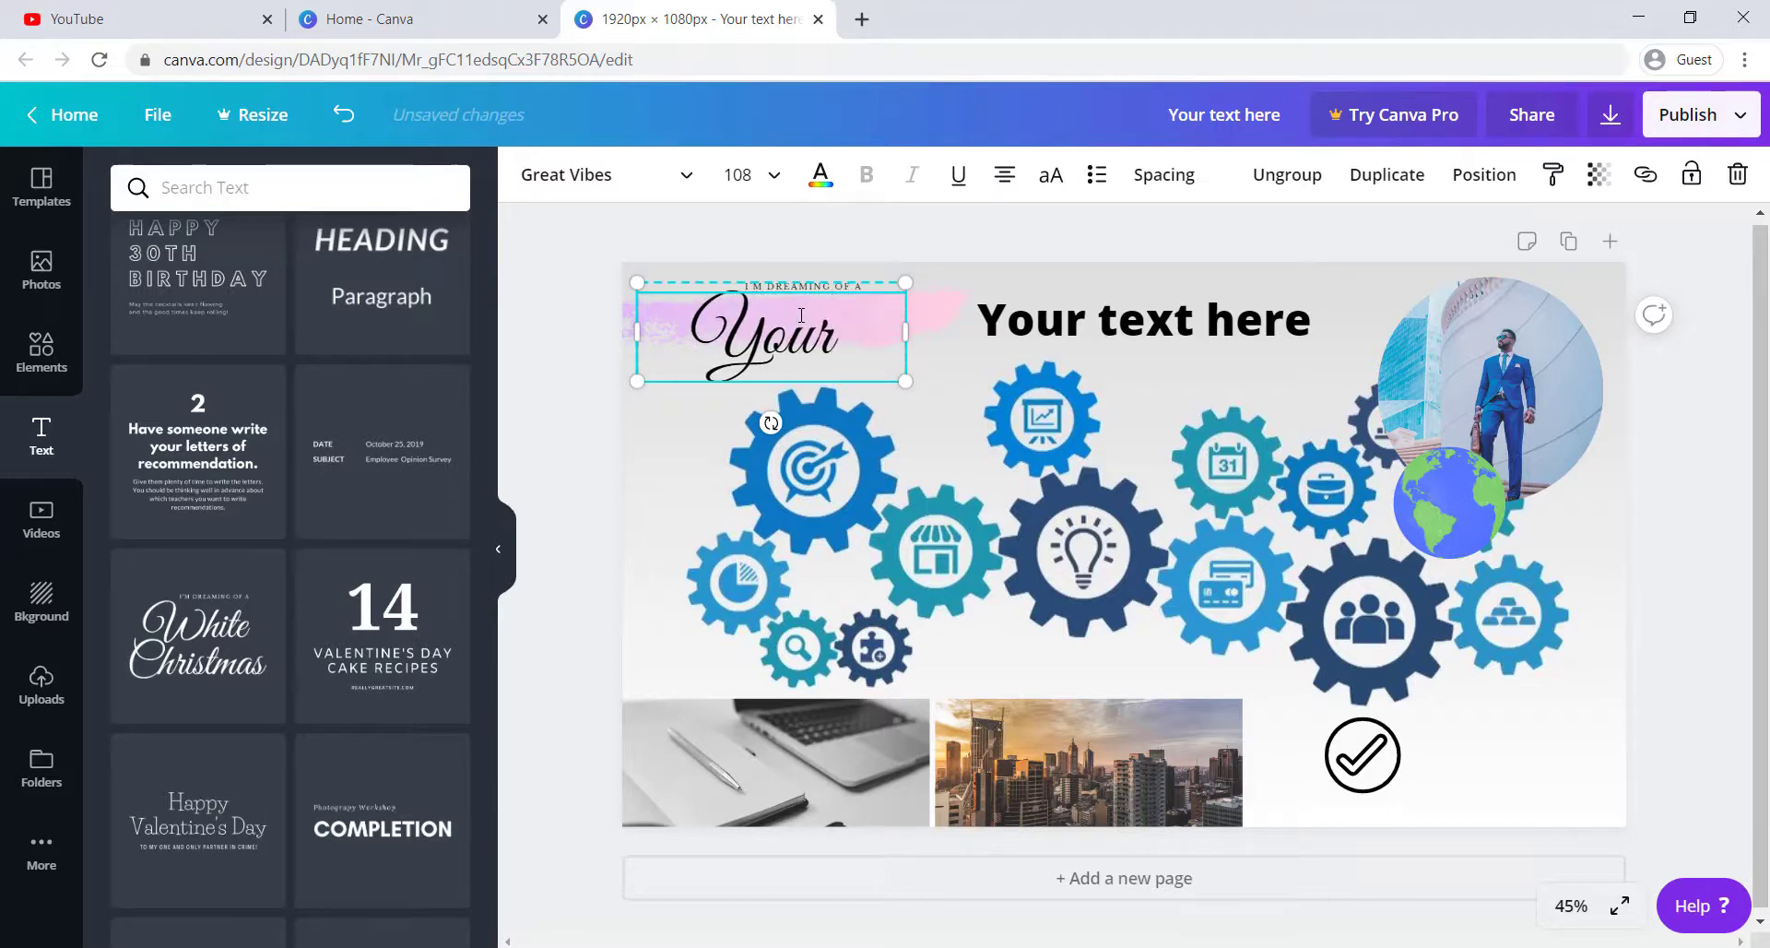
left_click(950, 383)
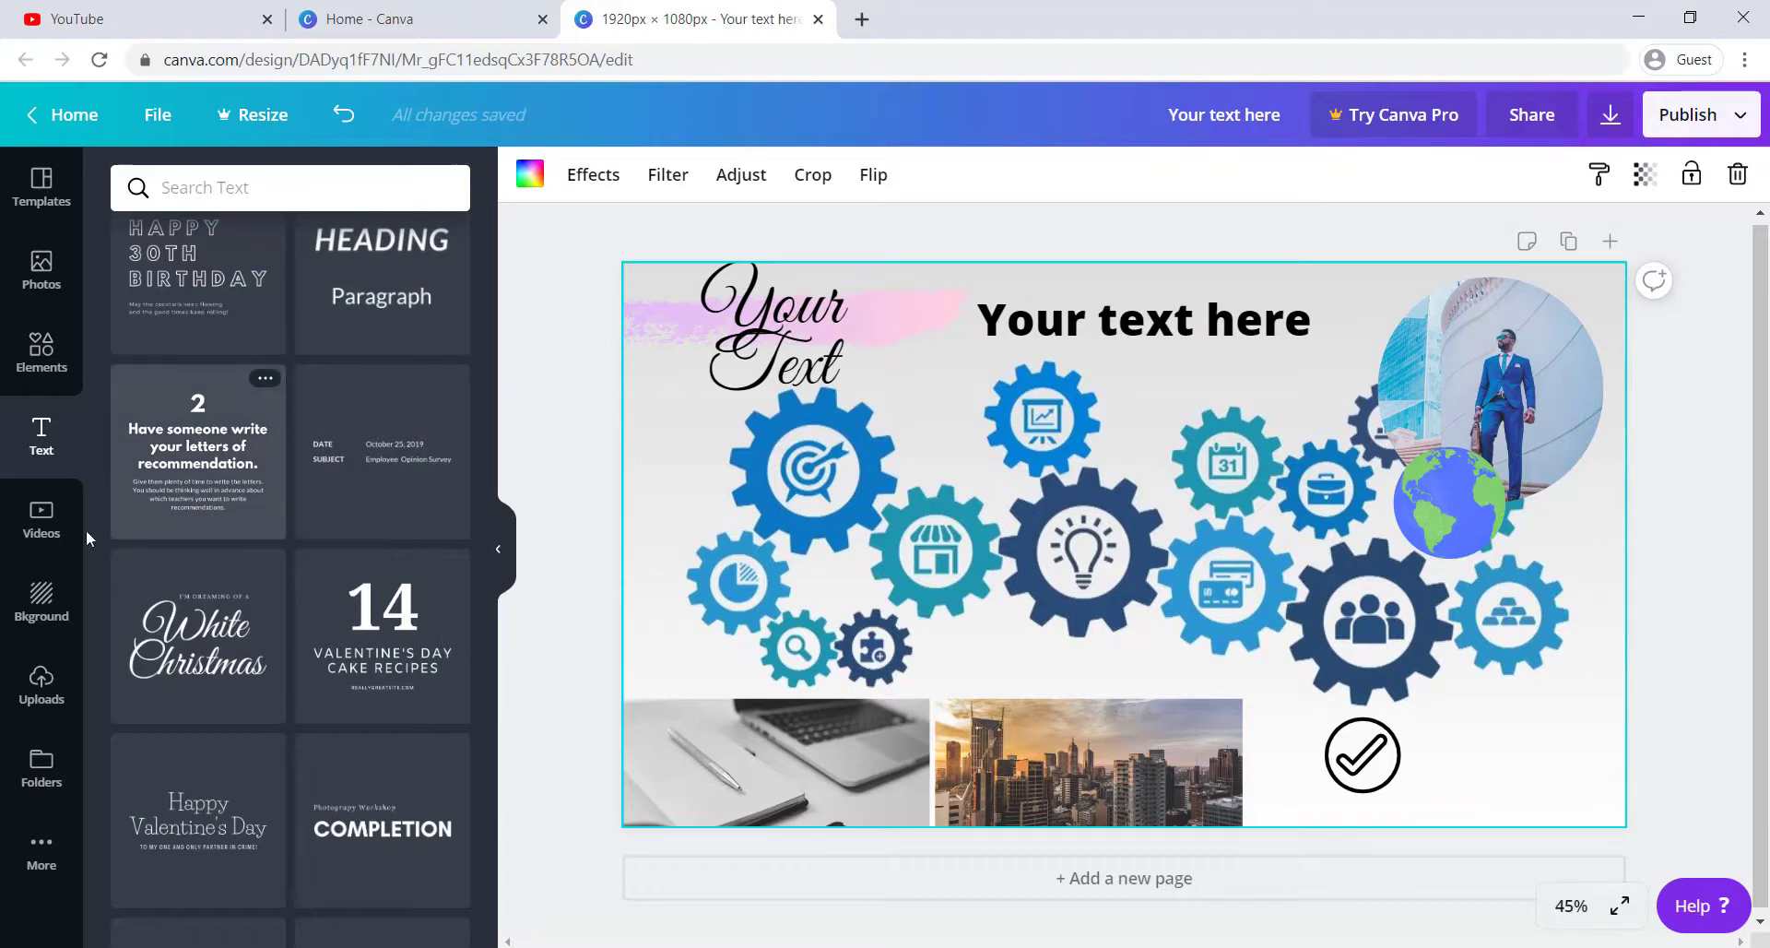
Try the light grey texture, starry sky and turquoise gradient backgrounds, and settle on a plain white background.
left_click(57, 594)
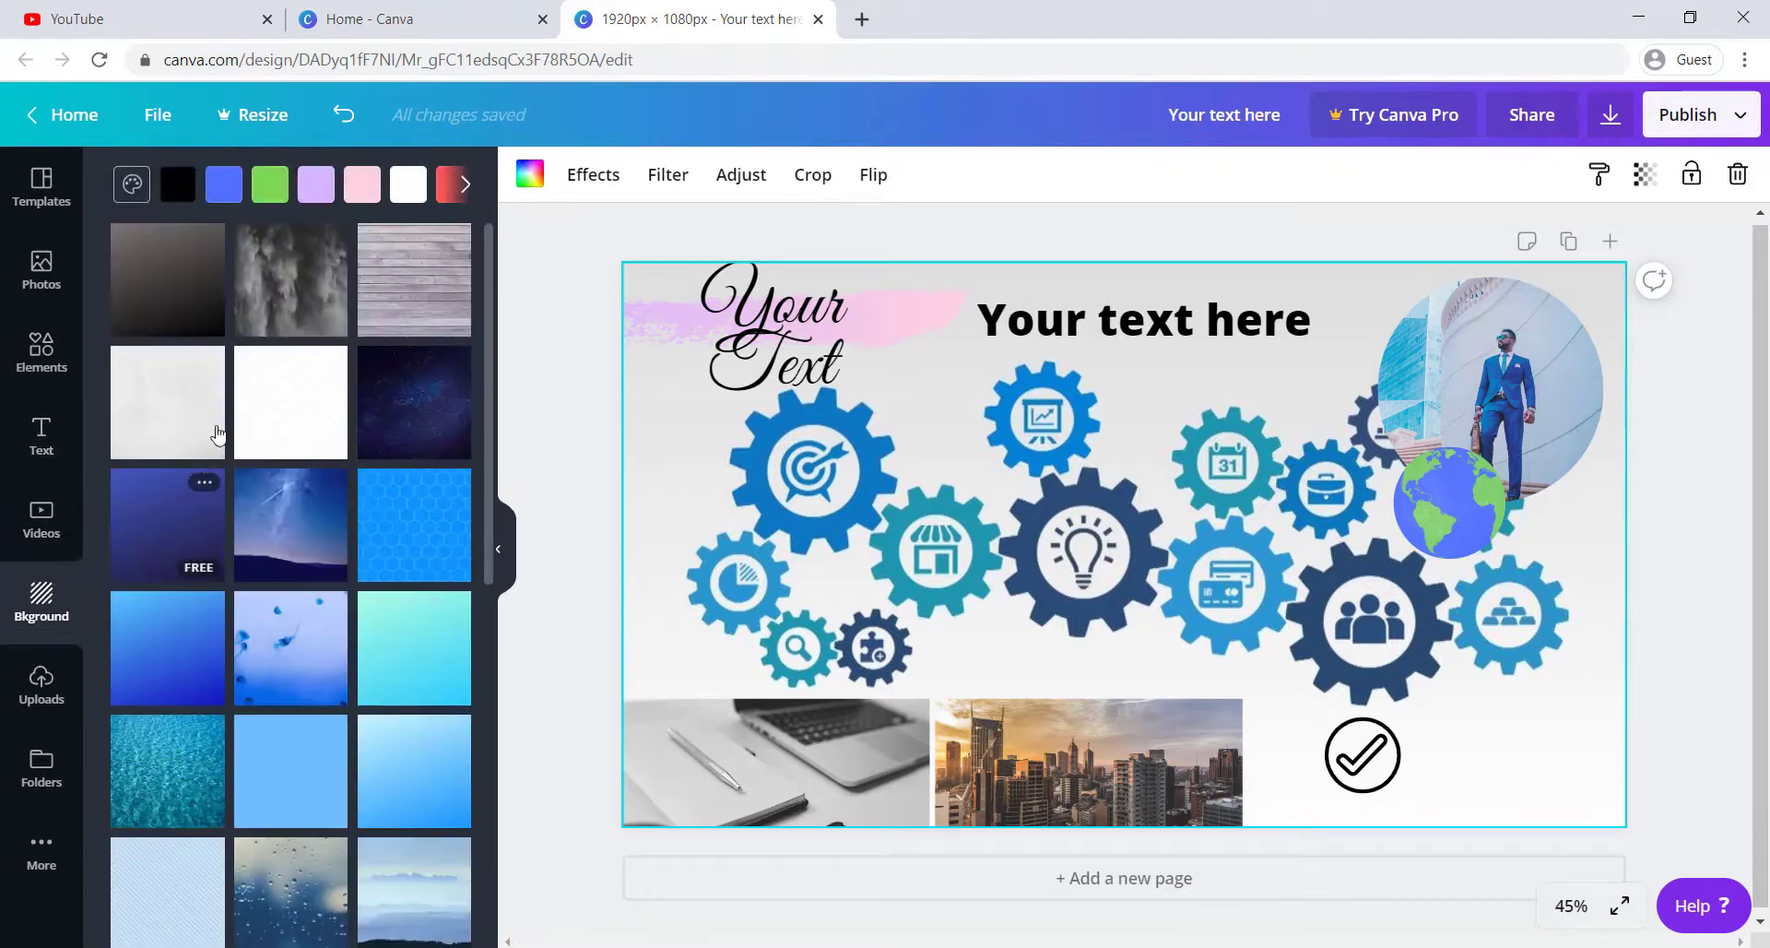
left_click(194, 392)
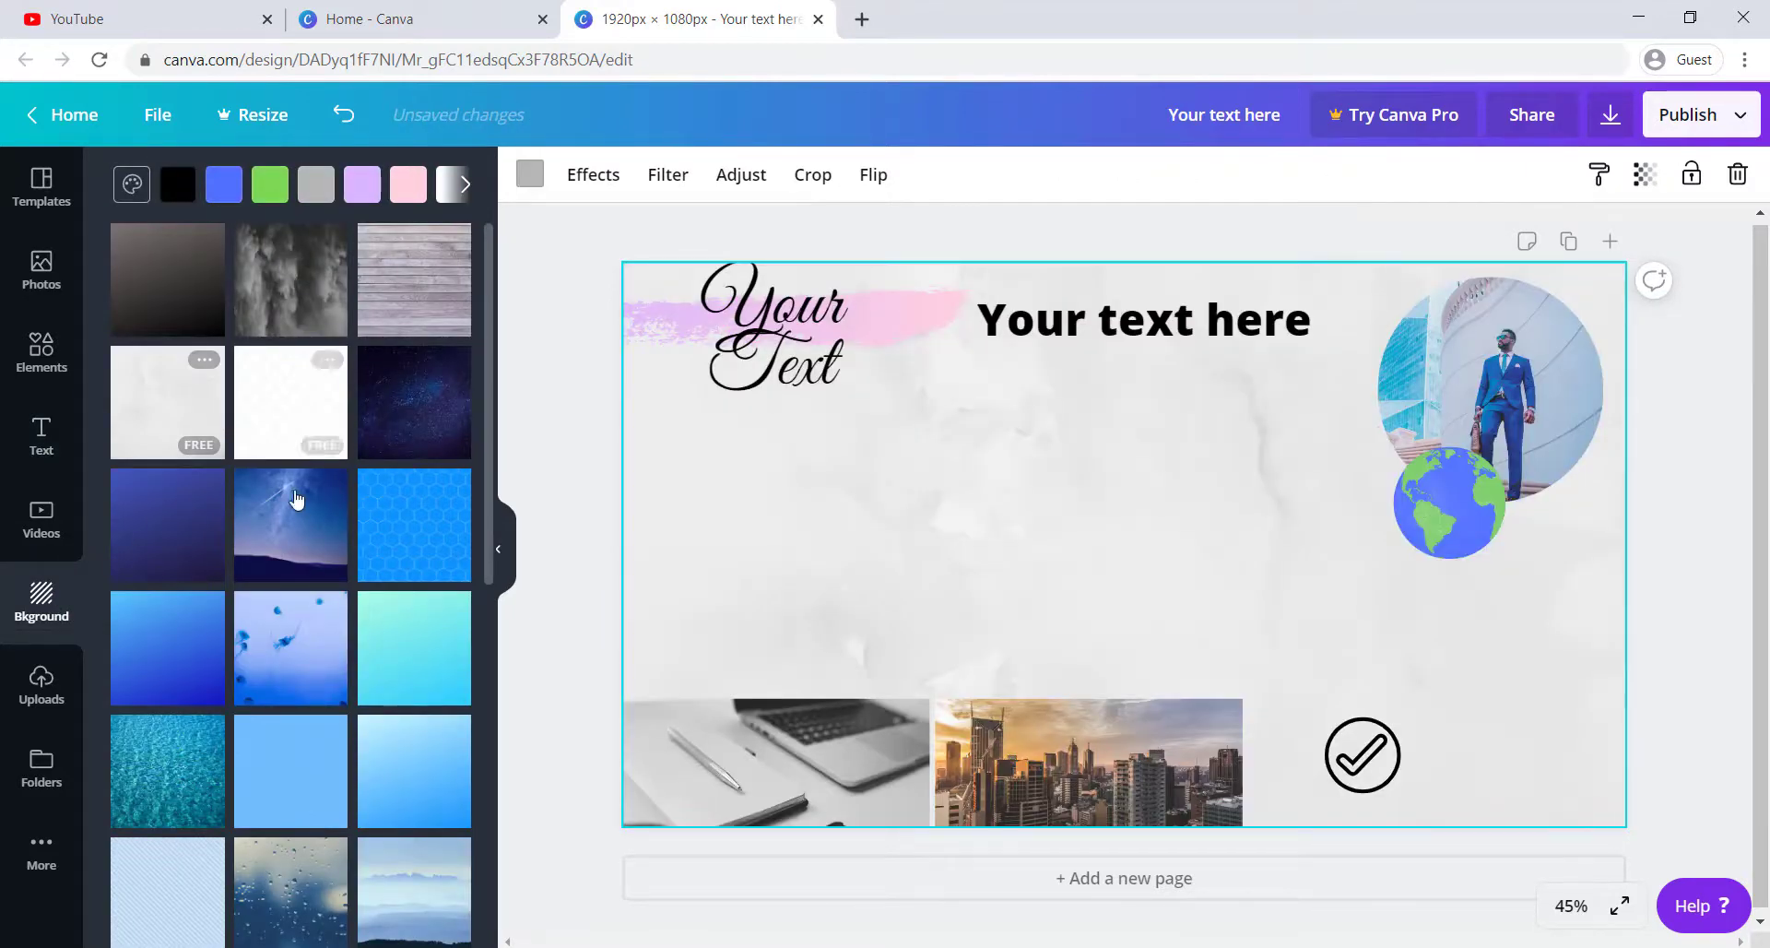
left_click(305, 509)
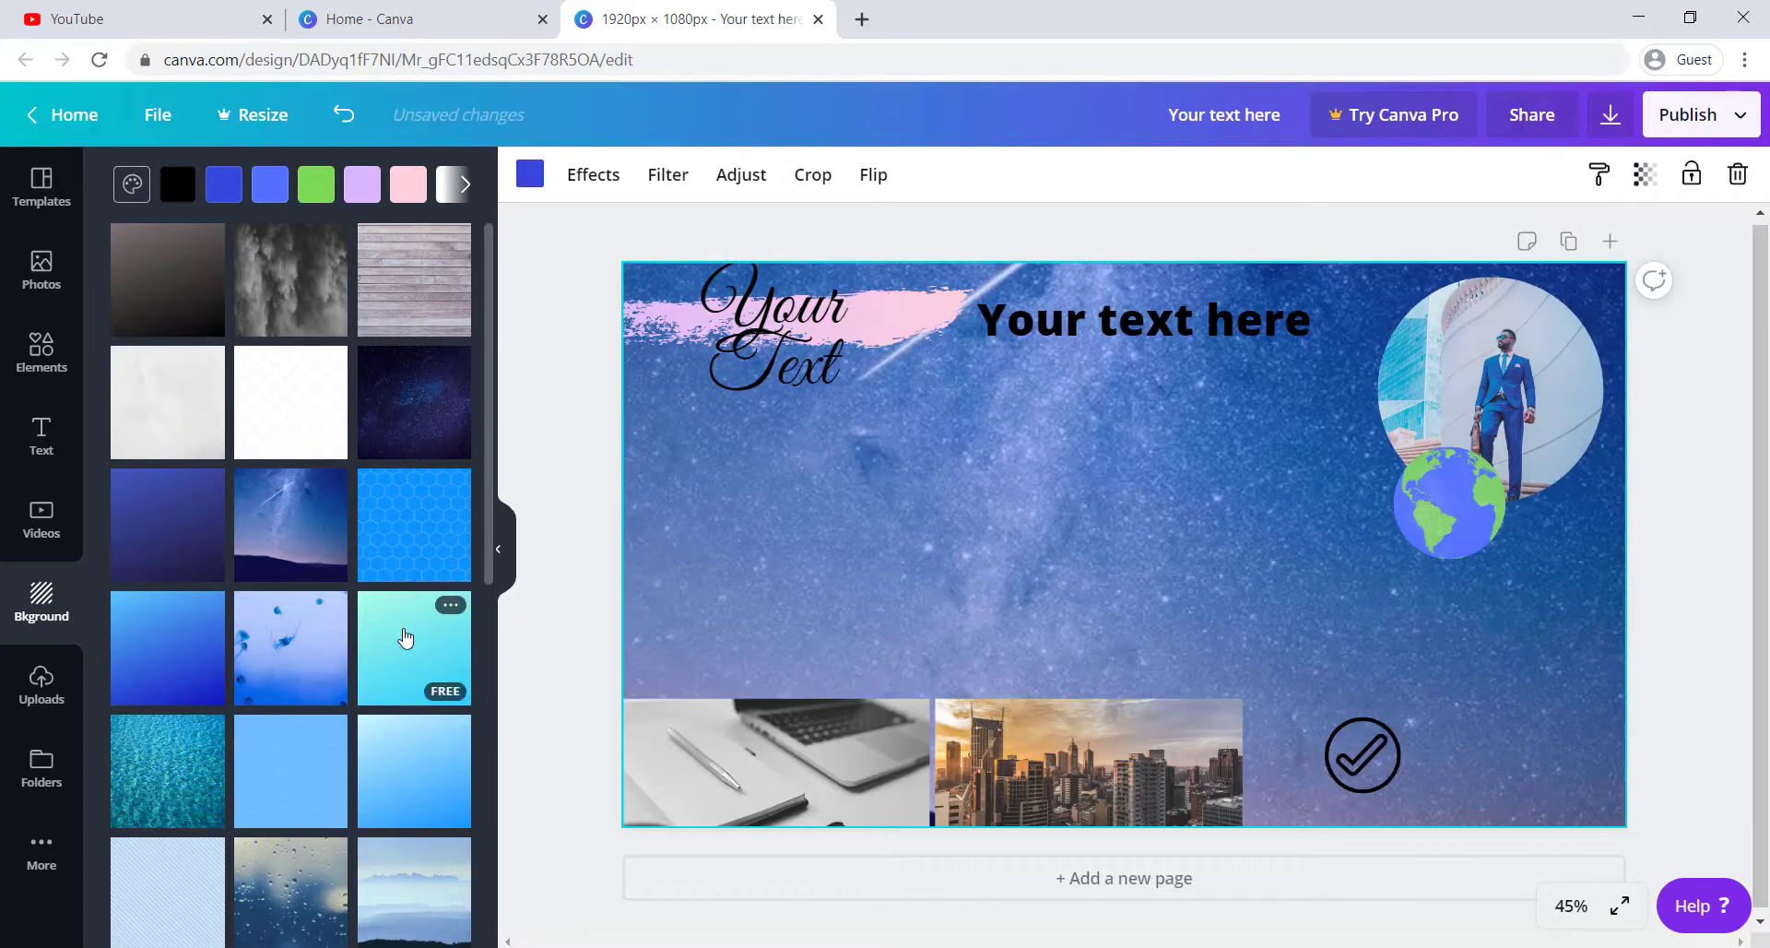
left_click(403, 631)
left_click(131, 183)
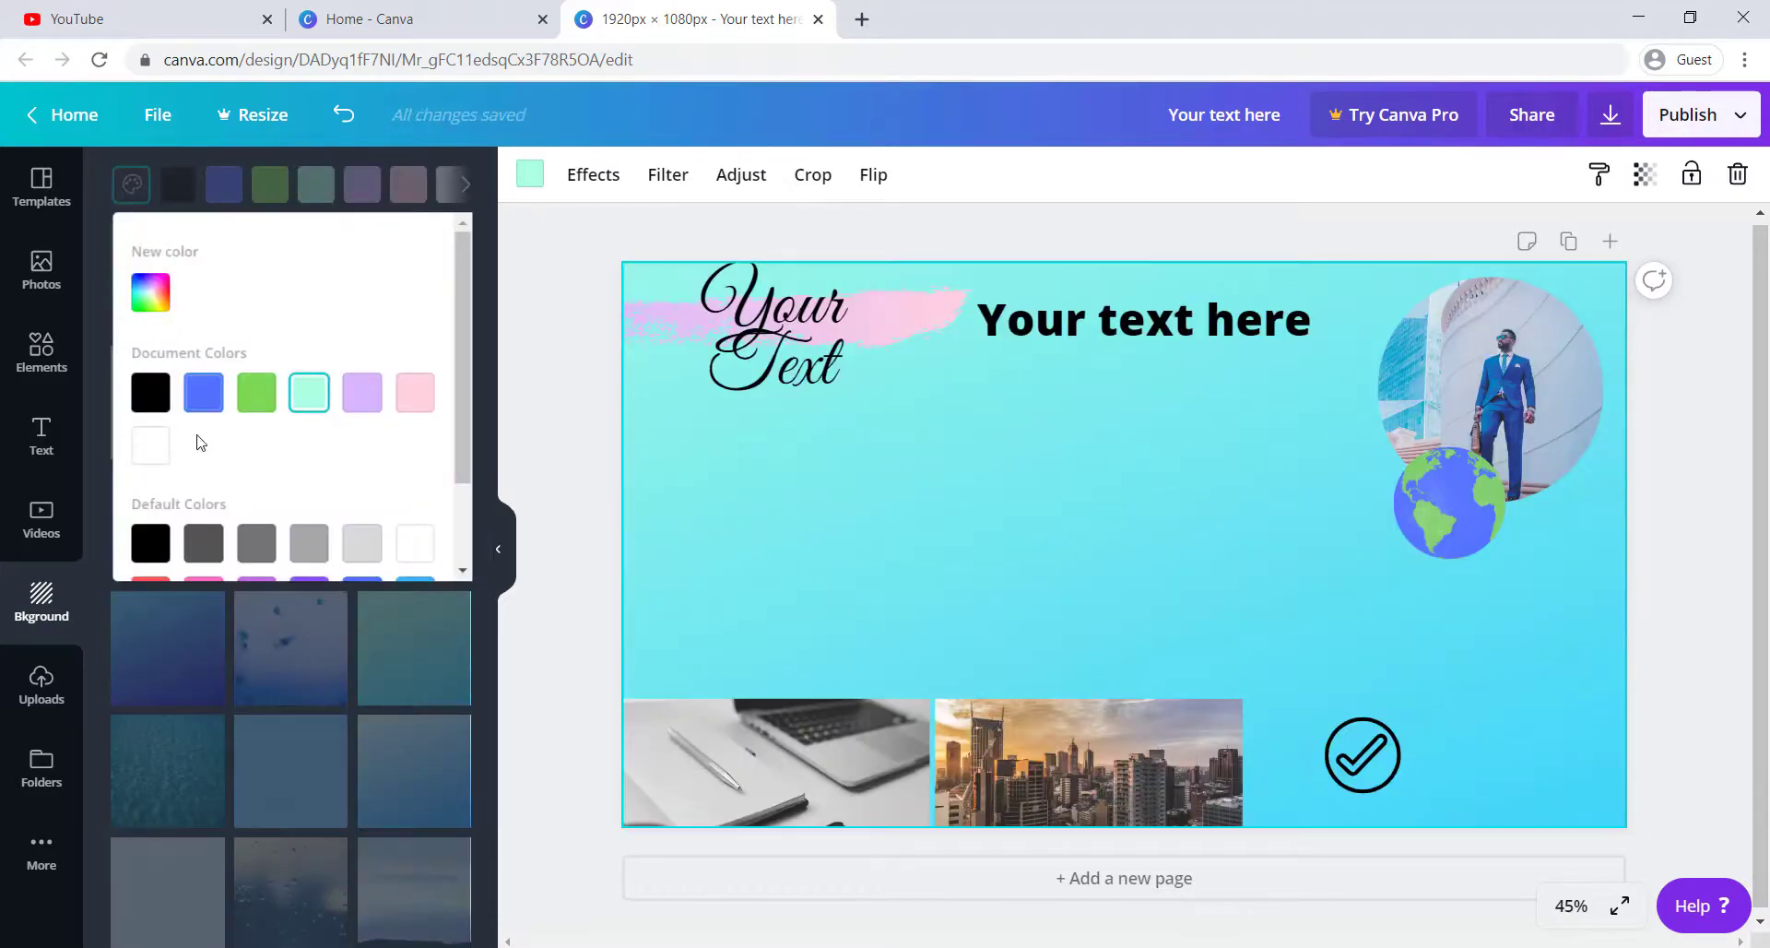
left_click(150, 446)
left_click(493, 395)
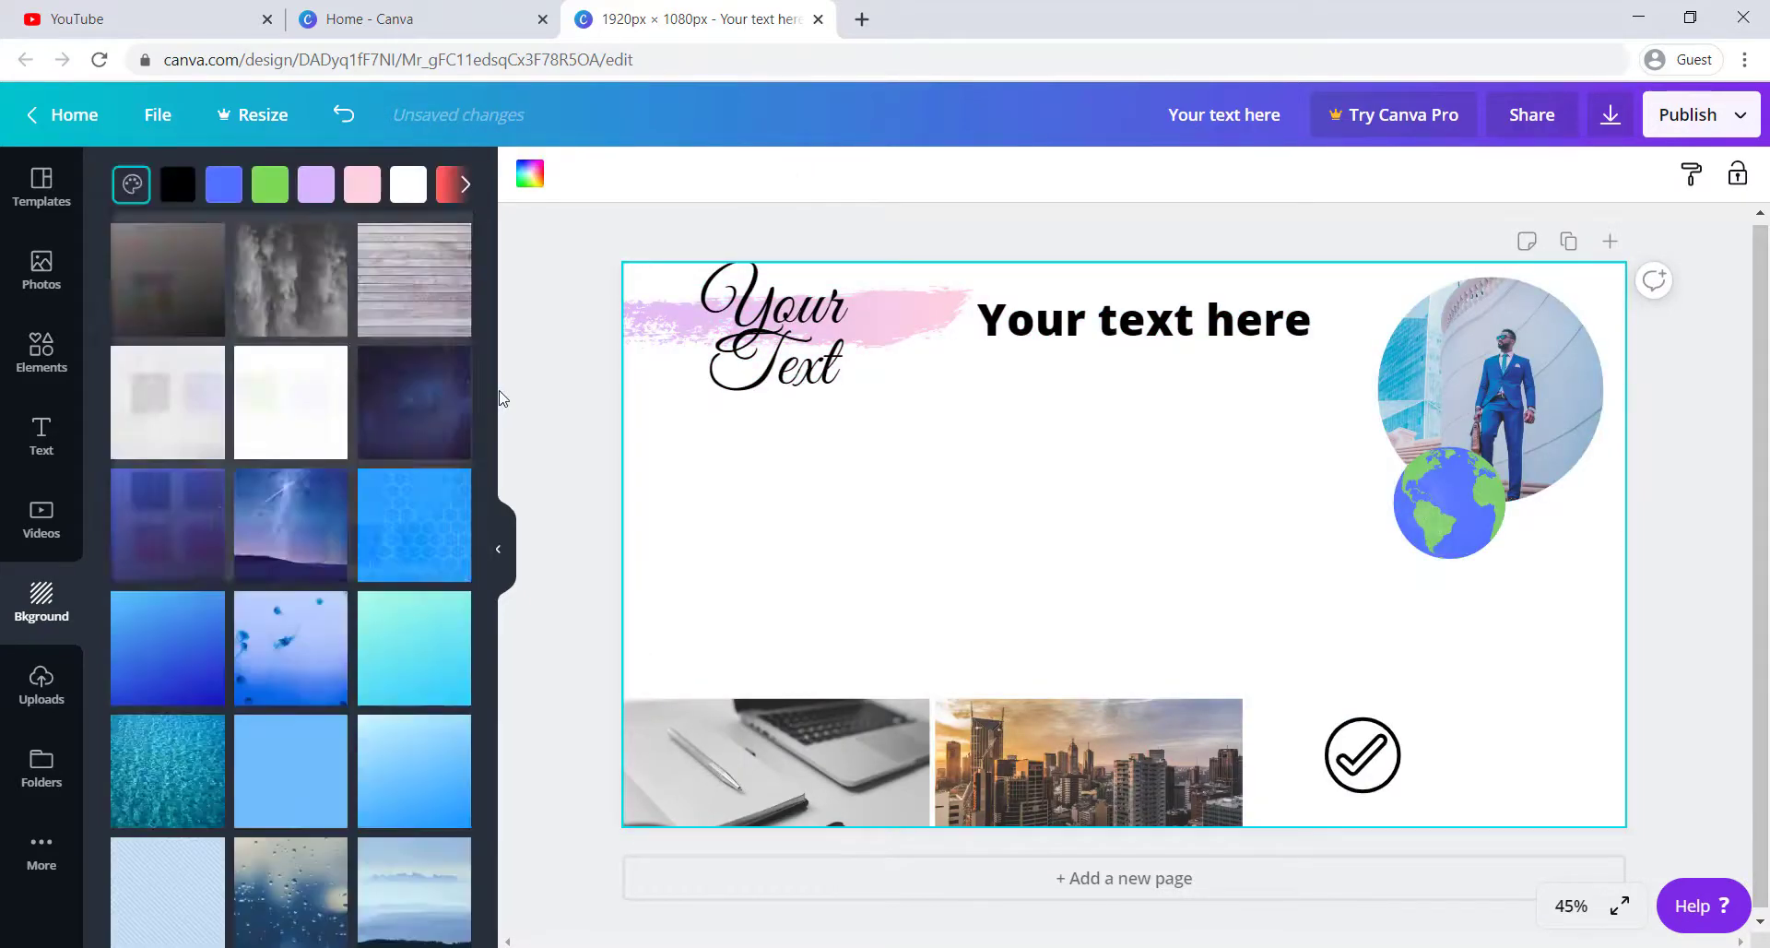
Upload the banana photo Py9NF2bD7d from Downloads, add it to the page and place it at reduced size below "Your Text".
left_click(42, 684)
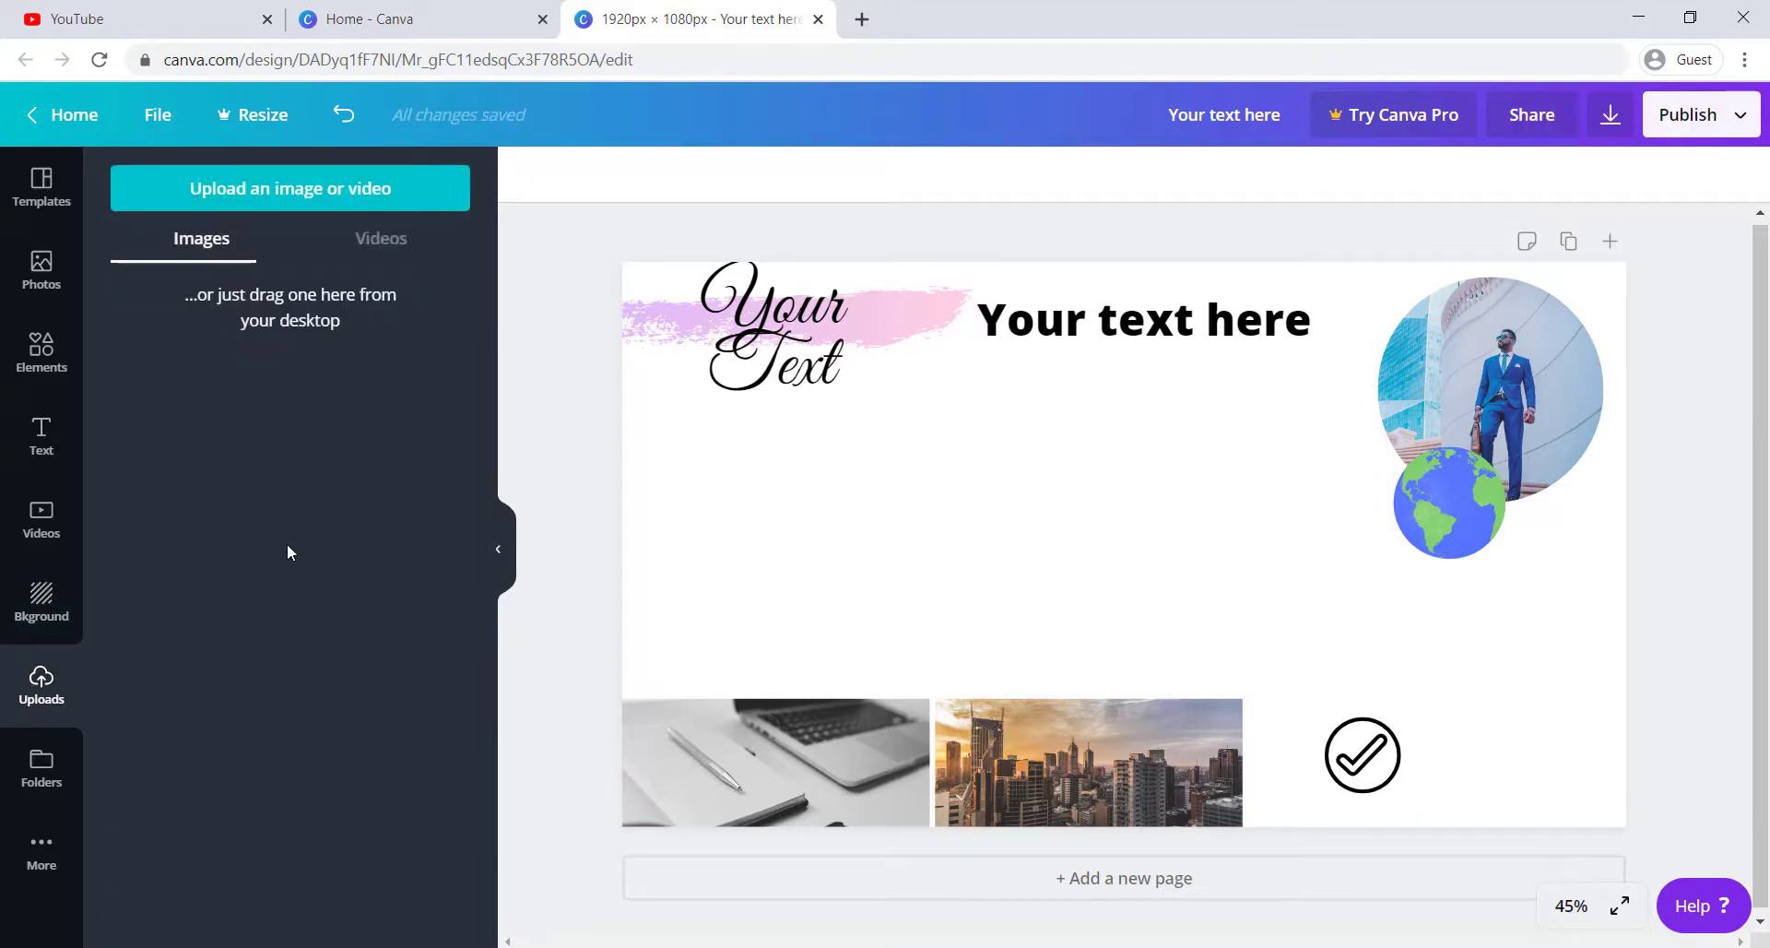
left_click(235, 189)
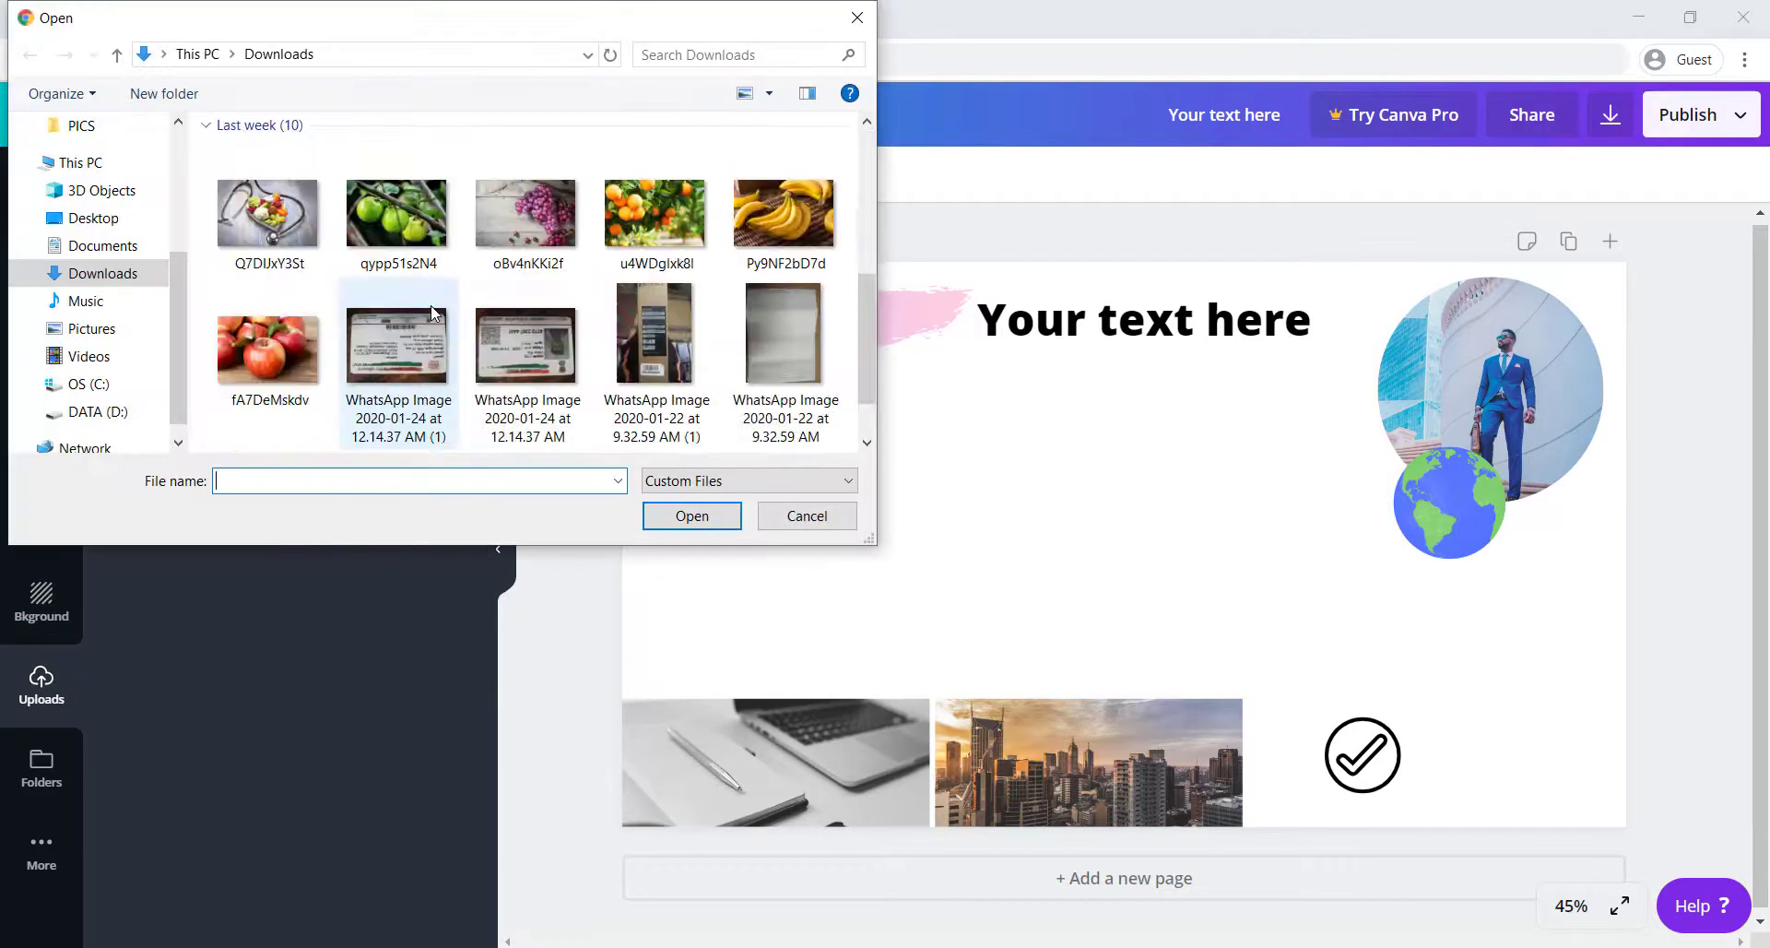
left_click(785, 213)
left_click(722, 518)
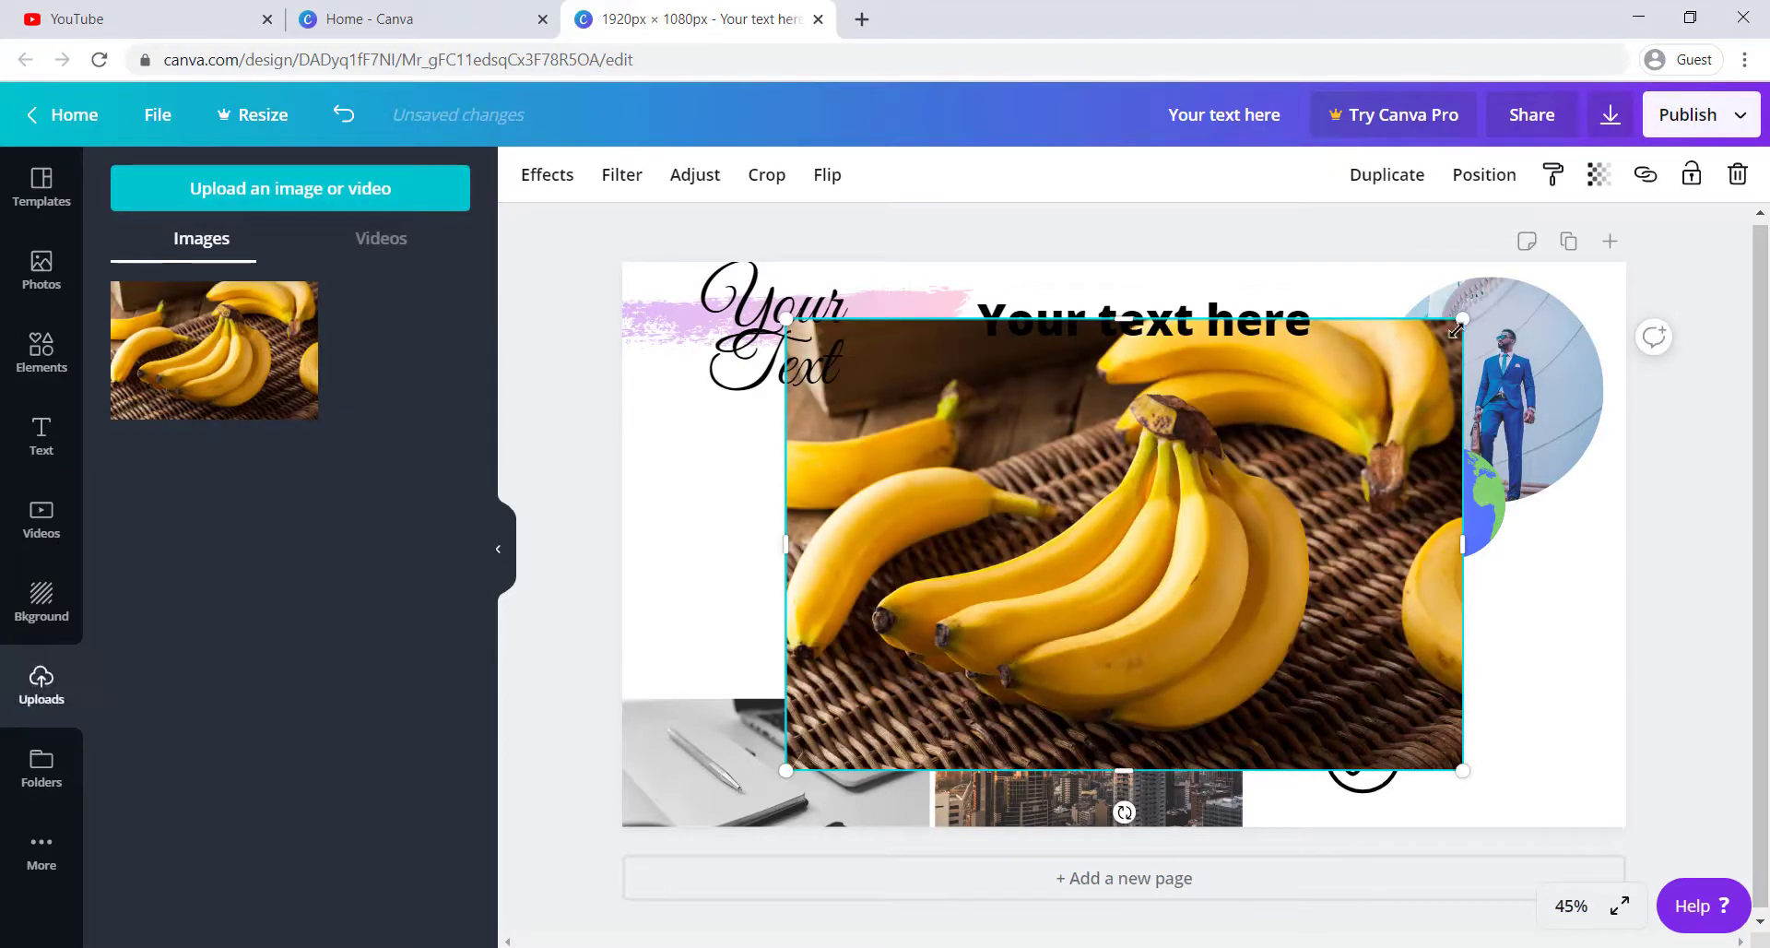
left_click_drag(1160, 446, 1107, 516)
left_click_drag(1042, 643, 878, 501)
Look through the available image effects for the banana photo, including the Duotone description.
left_click(547, 175)
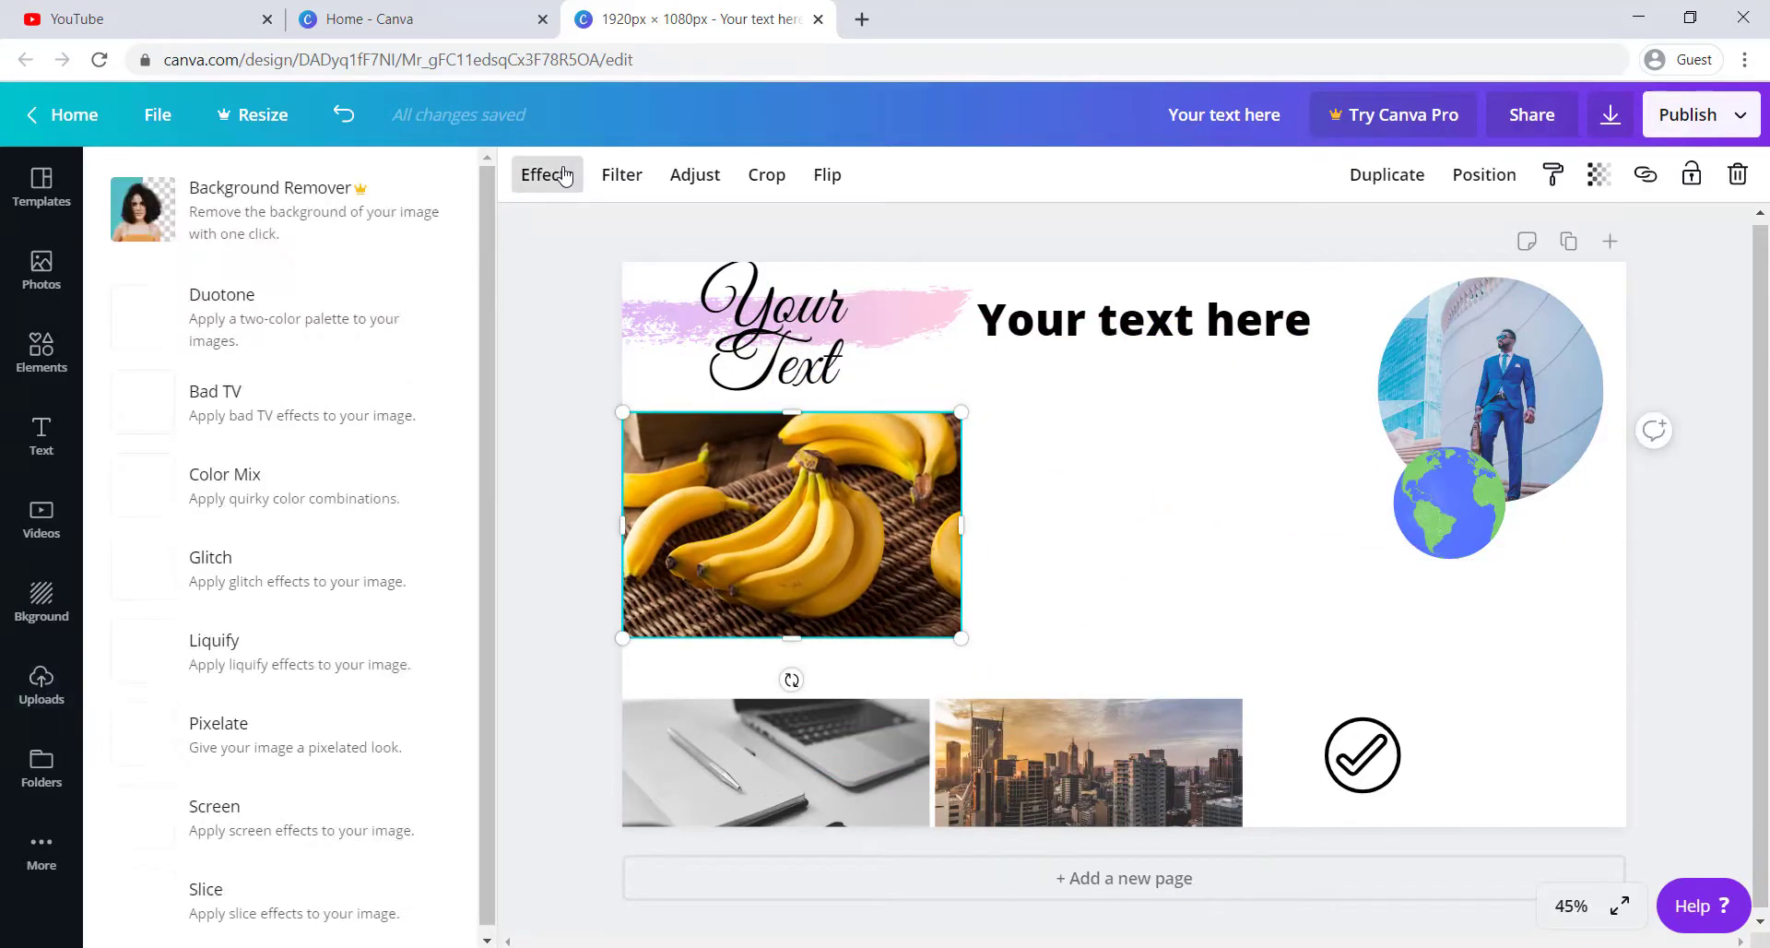
left_click(341, 295)
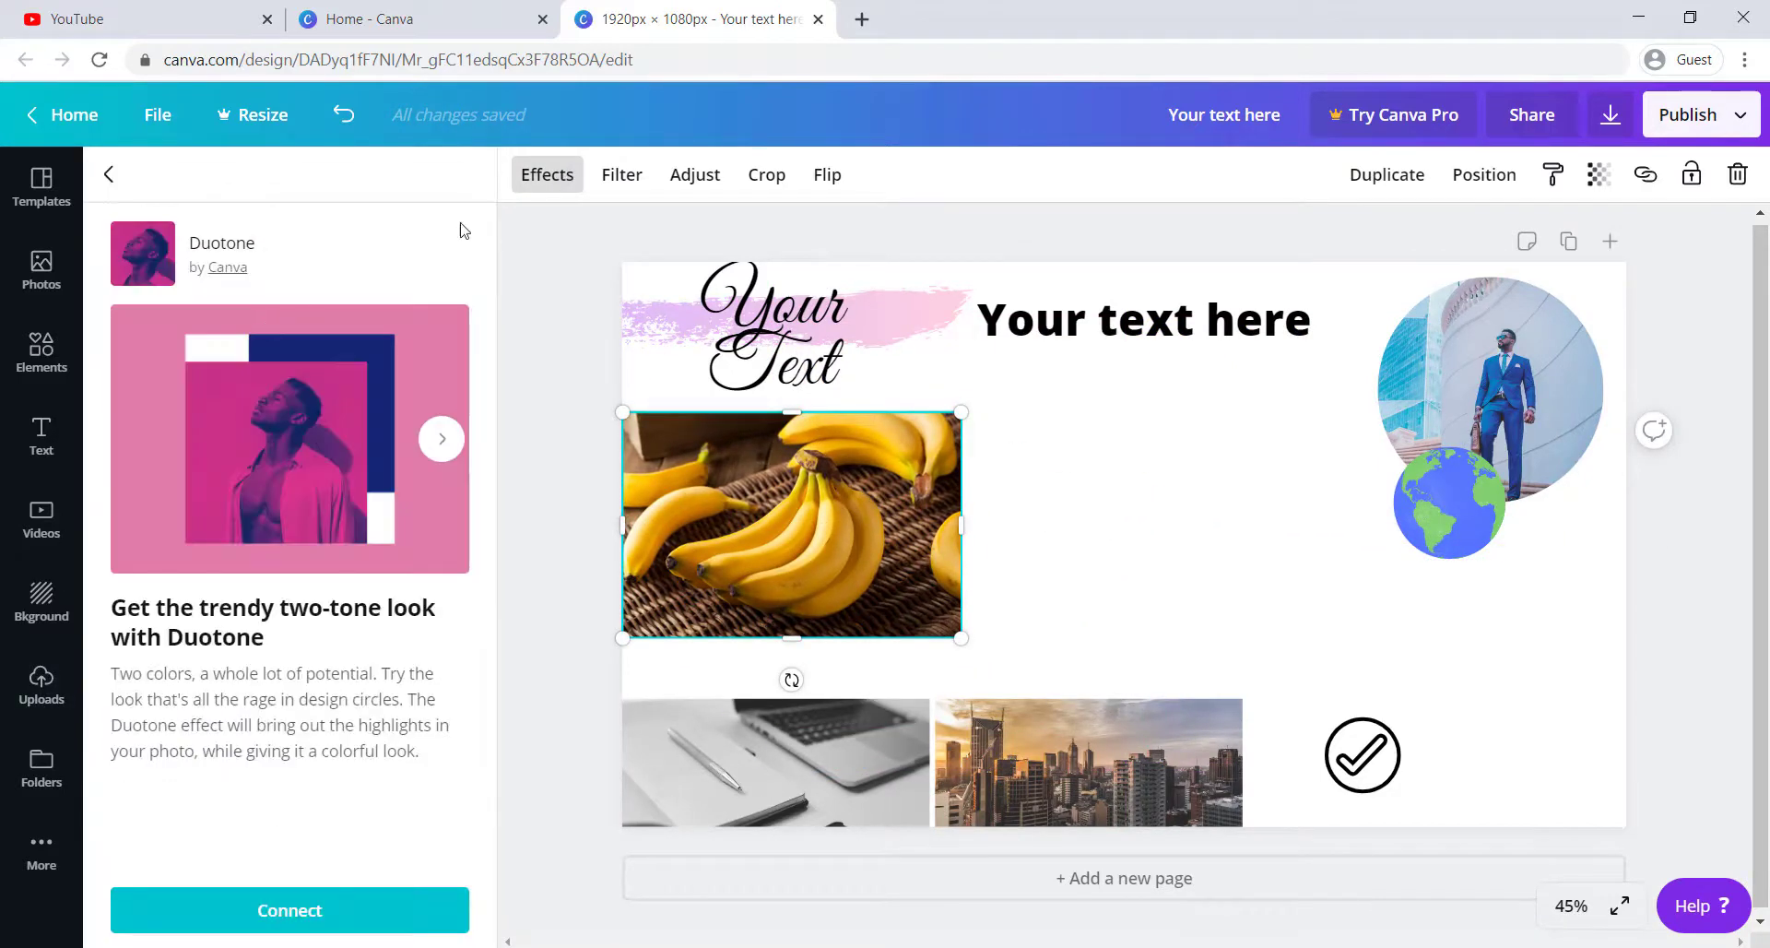
left_click(547, 175)
left_click(546, 181)
Try the Epic, Festive, Selfie and Nordic filters on the banana photo and settle on Peony.
left_click(617, 177)
left_click(240, 250)
left_click(339, 251)
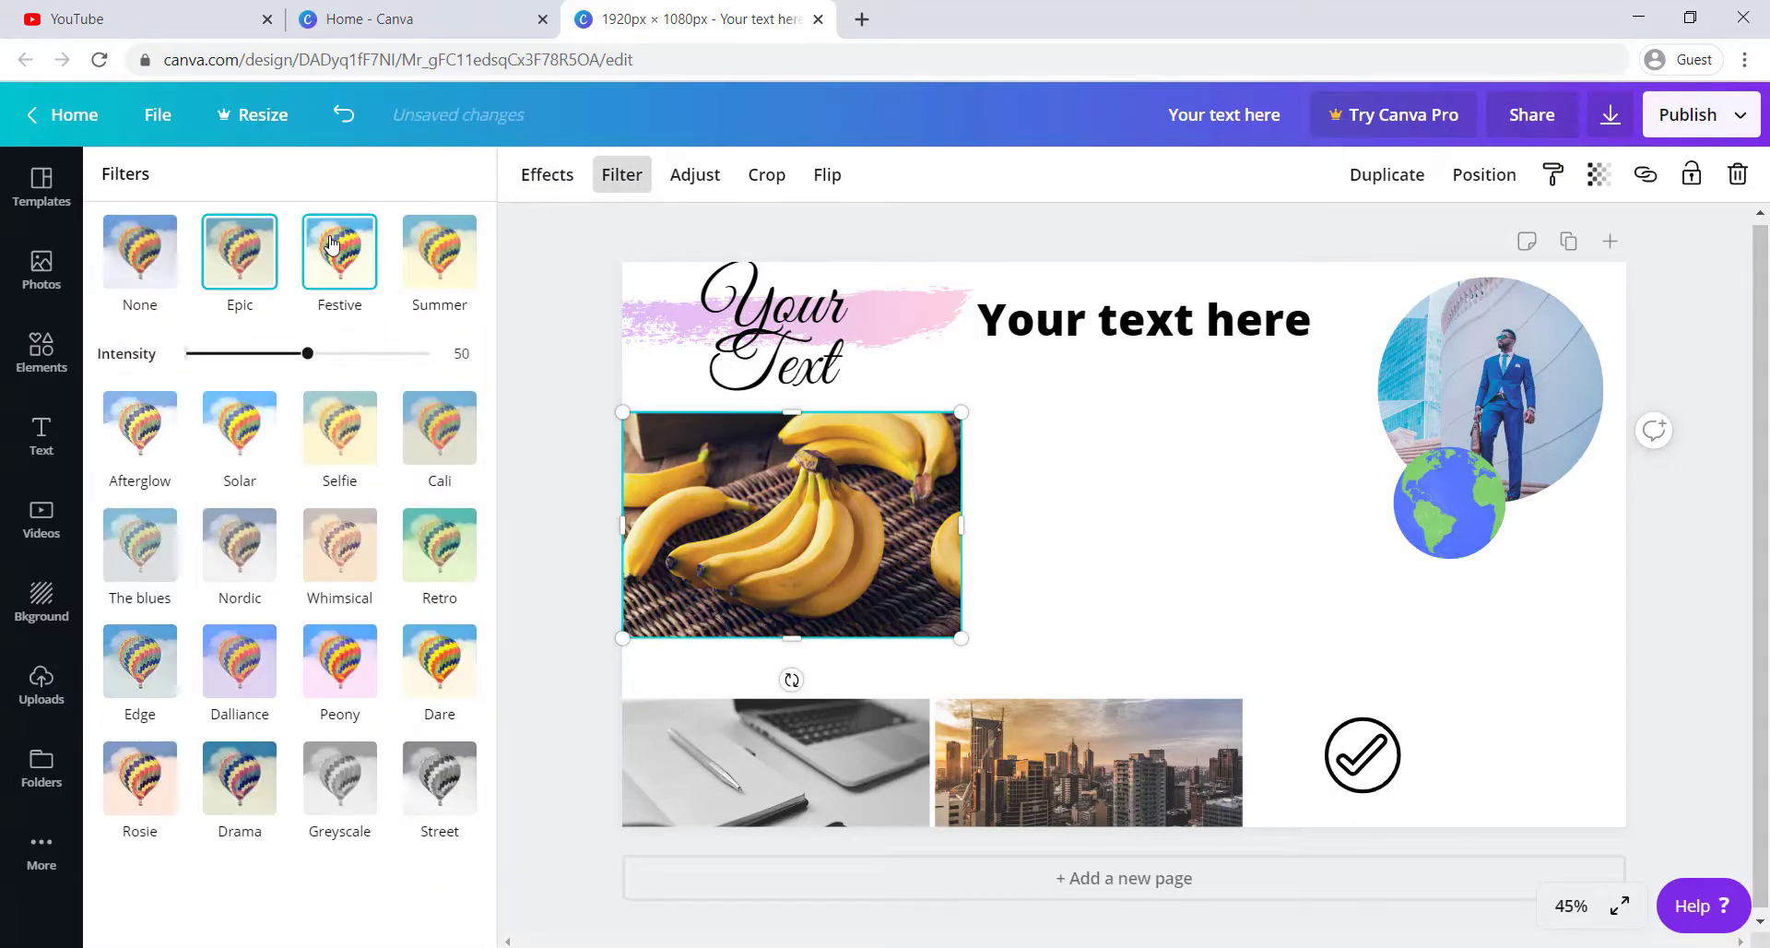
left_click(339, 426)
left_click(239, 544)
left_click(340, 661)
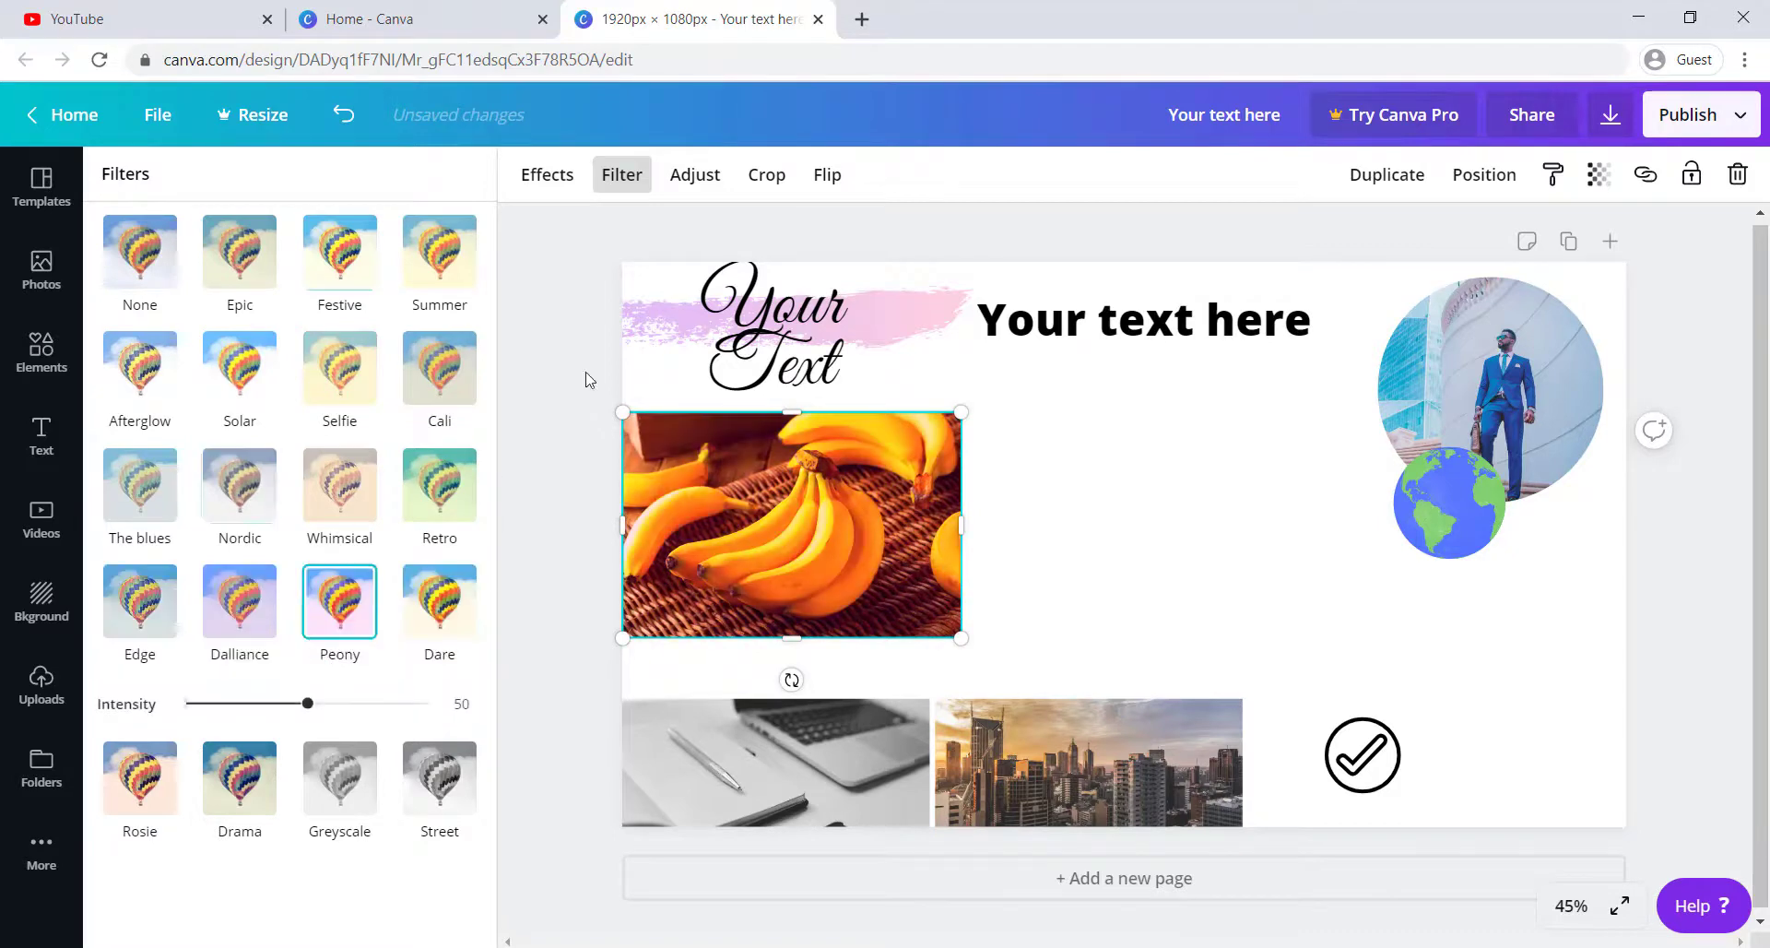
Lighten the banana photo with the image adjustments and crop a little off its right and lower edges.
left_click(673, 184)
left_click_drag(328, 286, 340, 229)
left_click(765, 176)
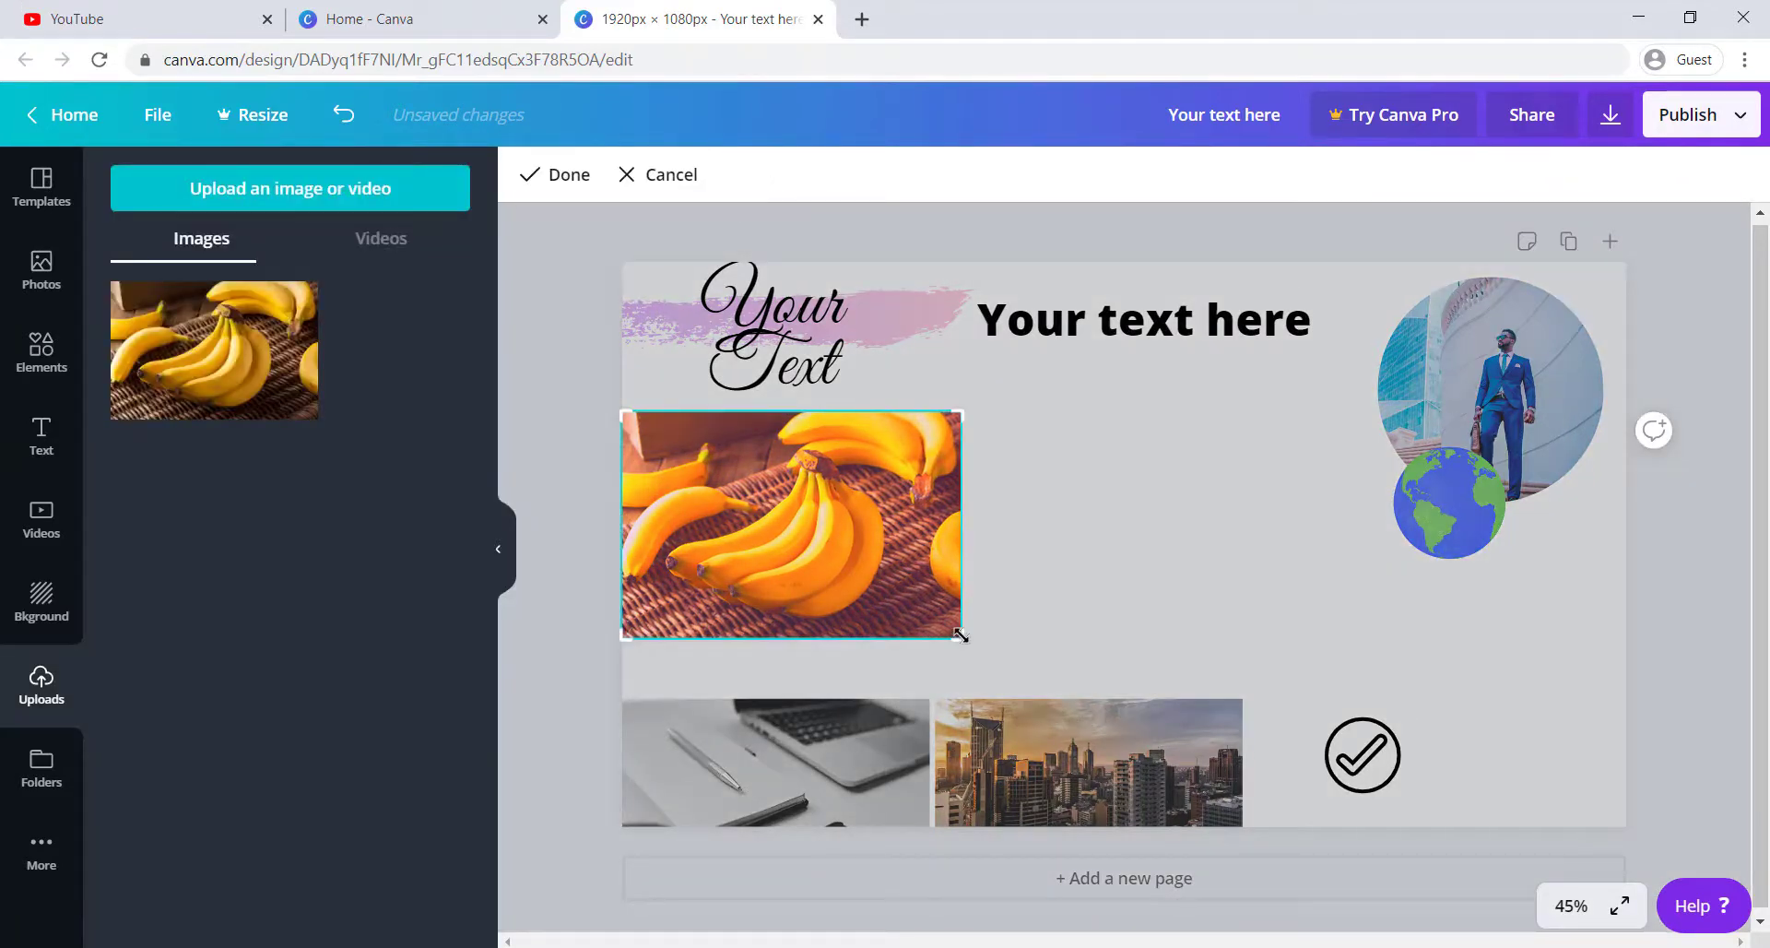
left_click_drag(960, 635, 920, 604)
left_click(989, 577)
Try flipping the banana photo horizontally and vertically, reversing each flip, and try out its transparency setting.
left_click(815, 177)
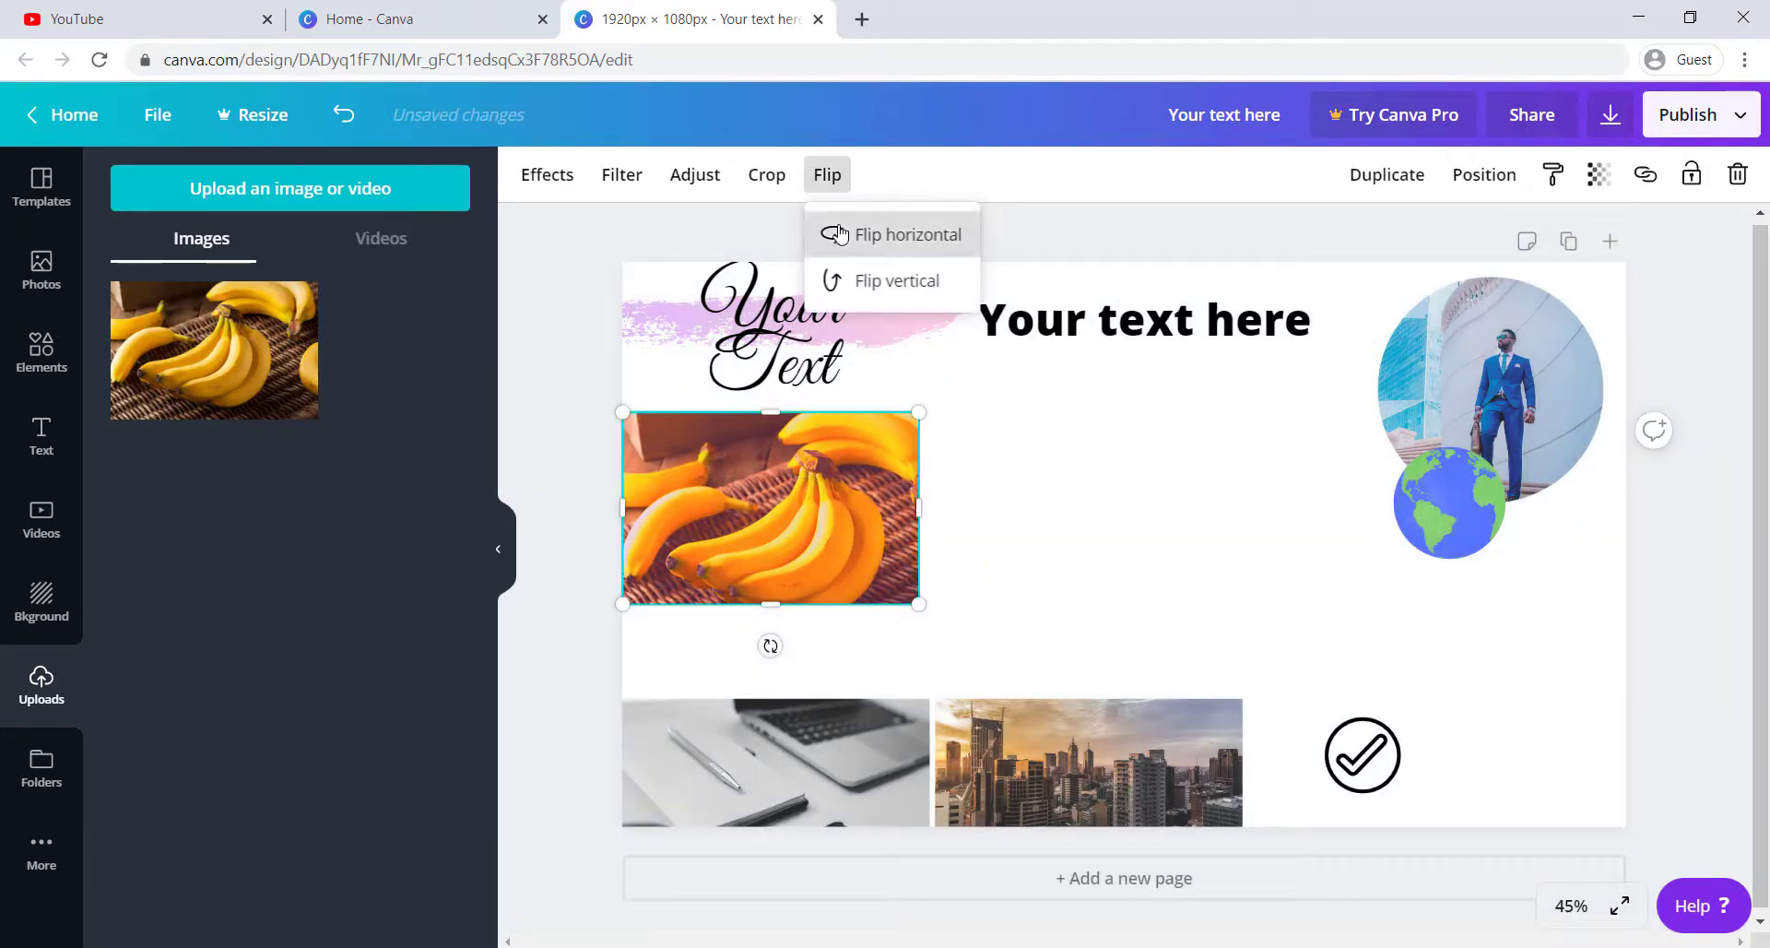
left_click(834, 234)
left_click(847, 279)
left_click(834, 235)
left_click(852, 274)
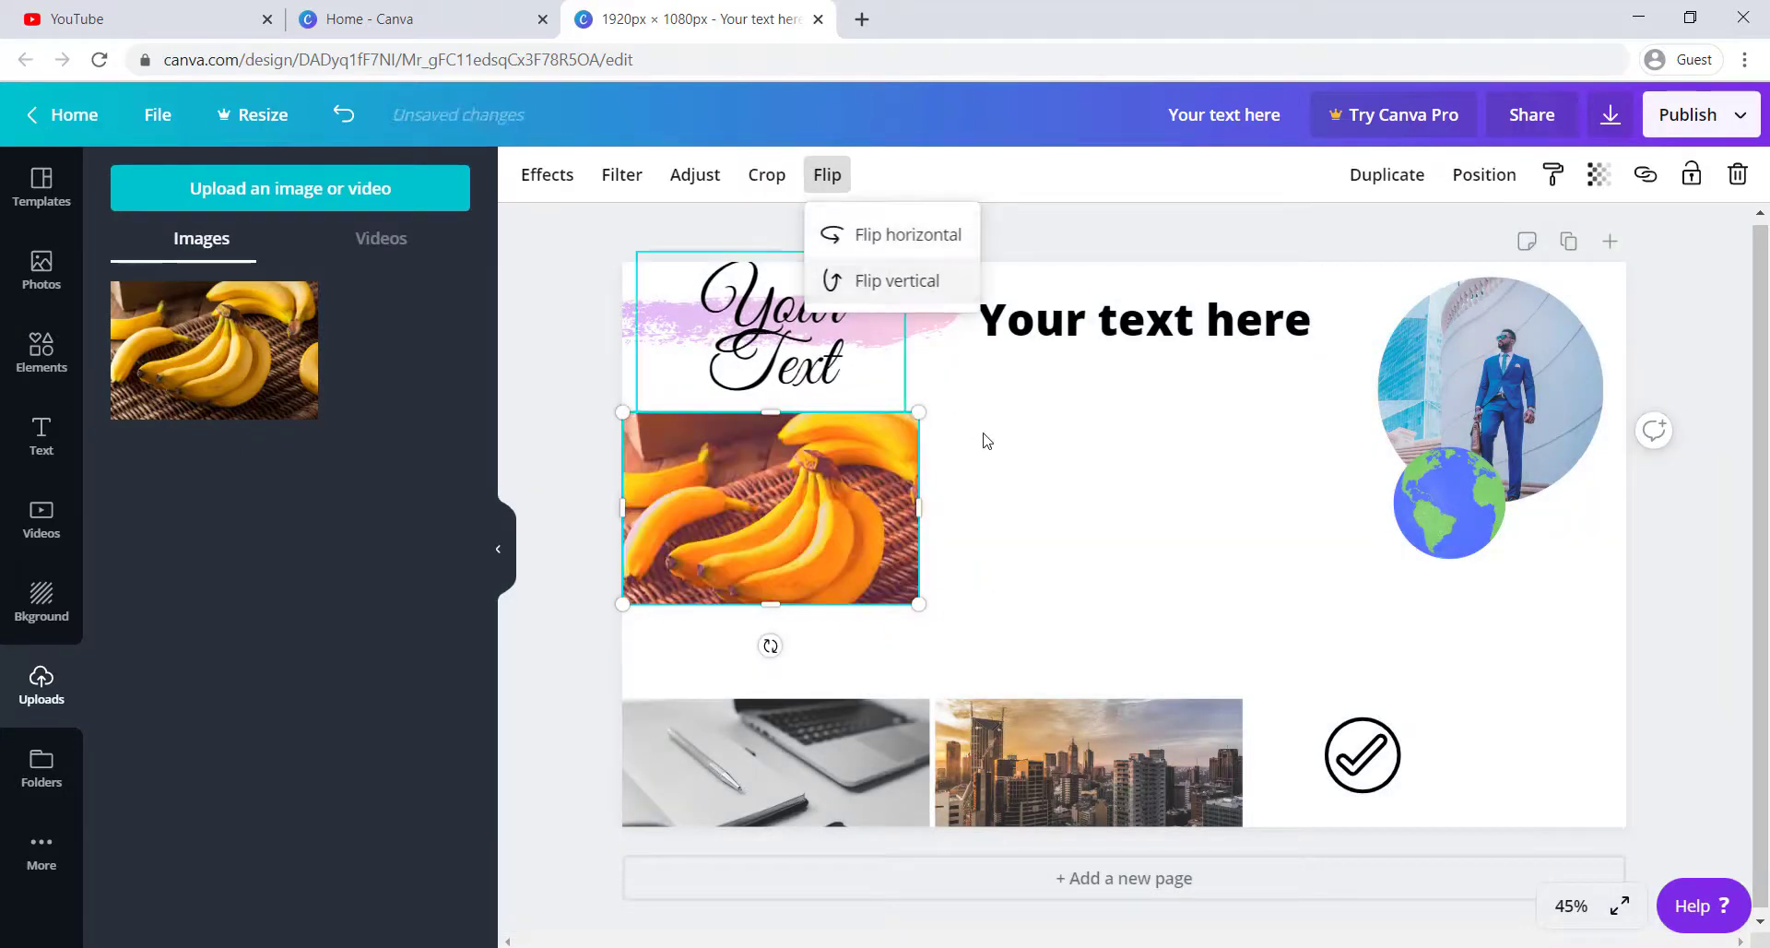
left_click(979, 423)
left_click(887, 446)
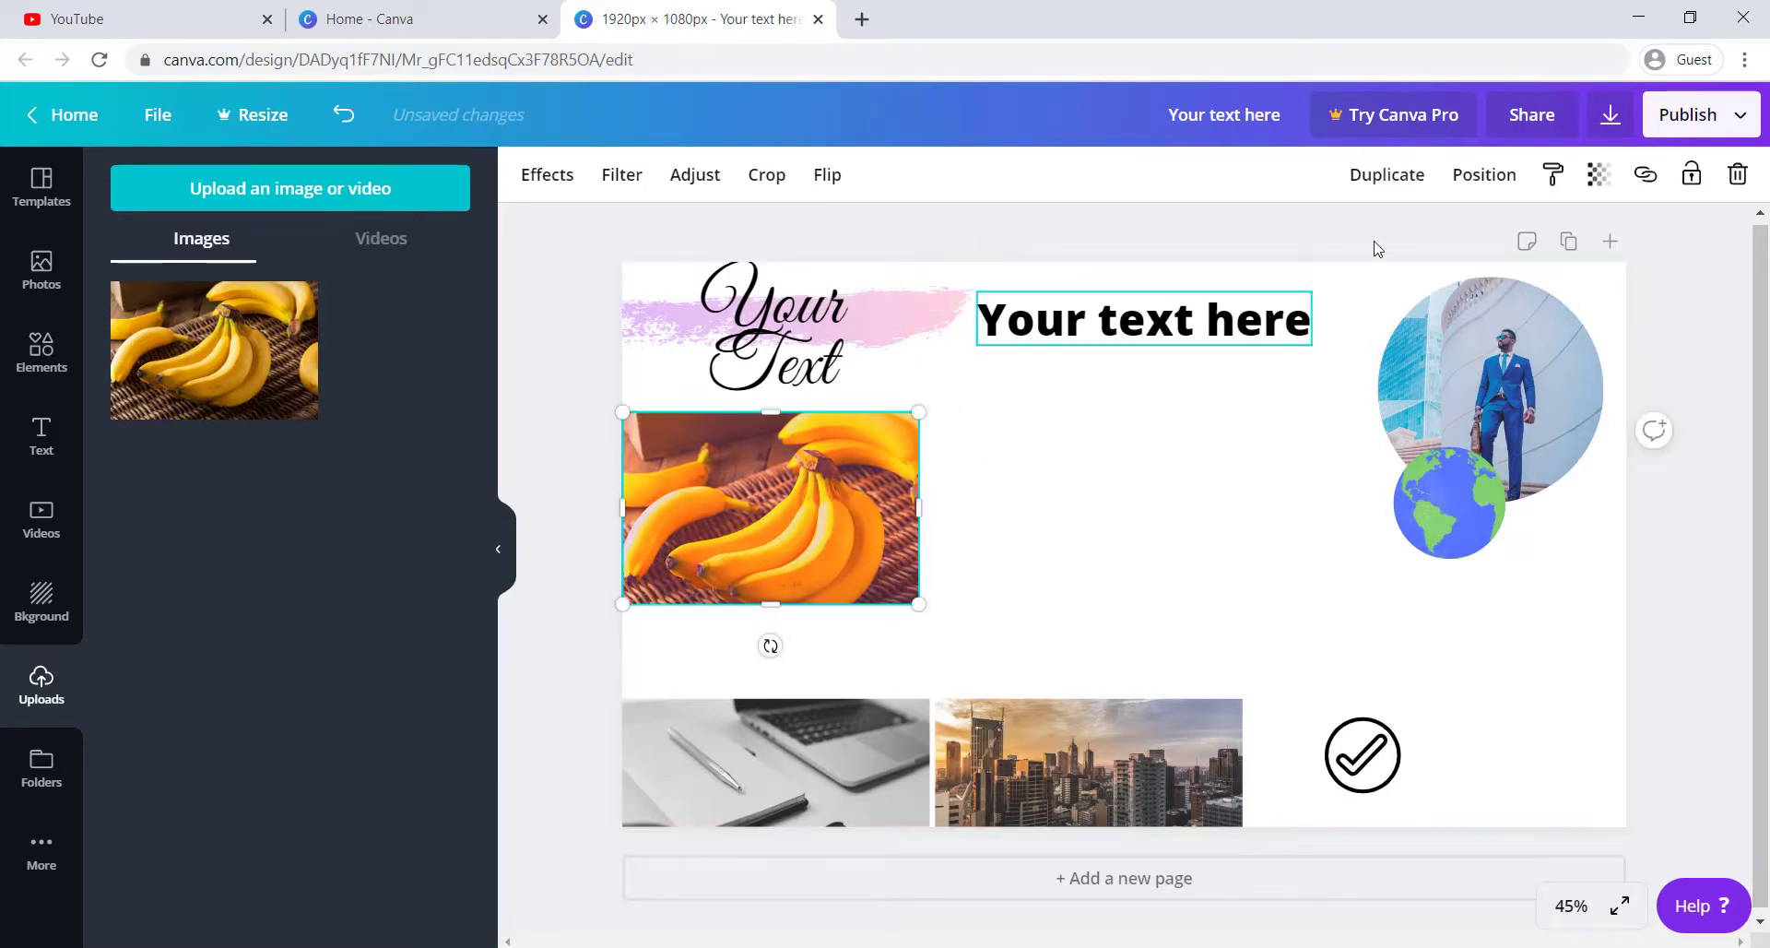
left_click(1599, 174)
mouse_move(1517, 236)
left_mouse_down()
mouse_move(1556, 247)
mouse_move(1469, 236)
mouse_move(1542, 229)
left_mouse_up()
Add a blank page after the first page and duplicate page 1.
left_click(46, 207)
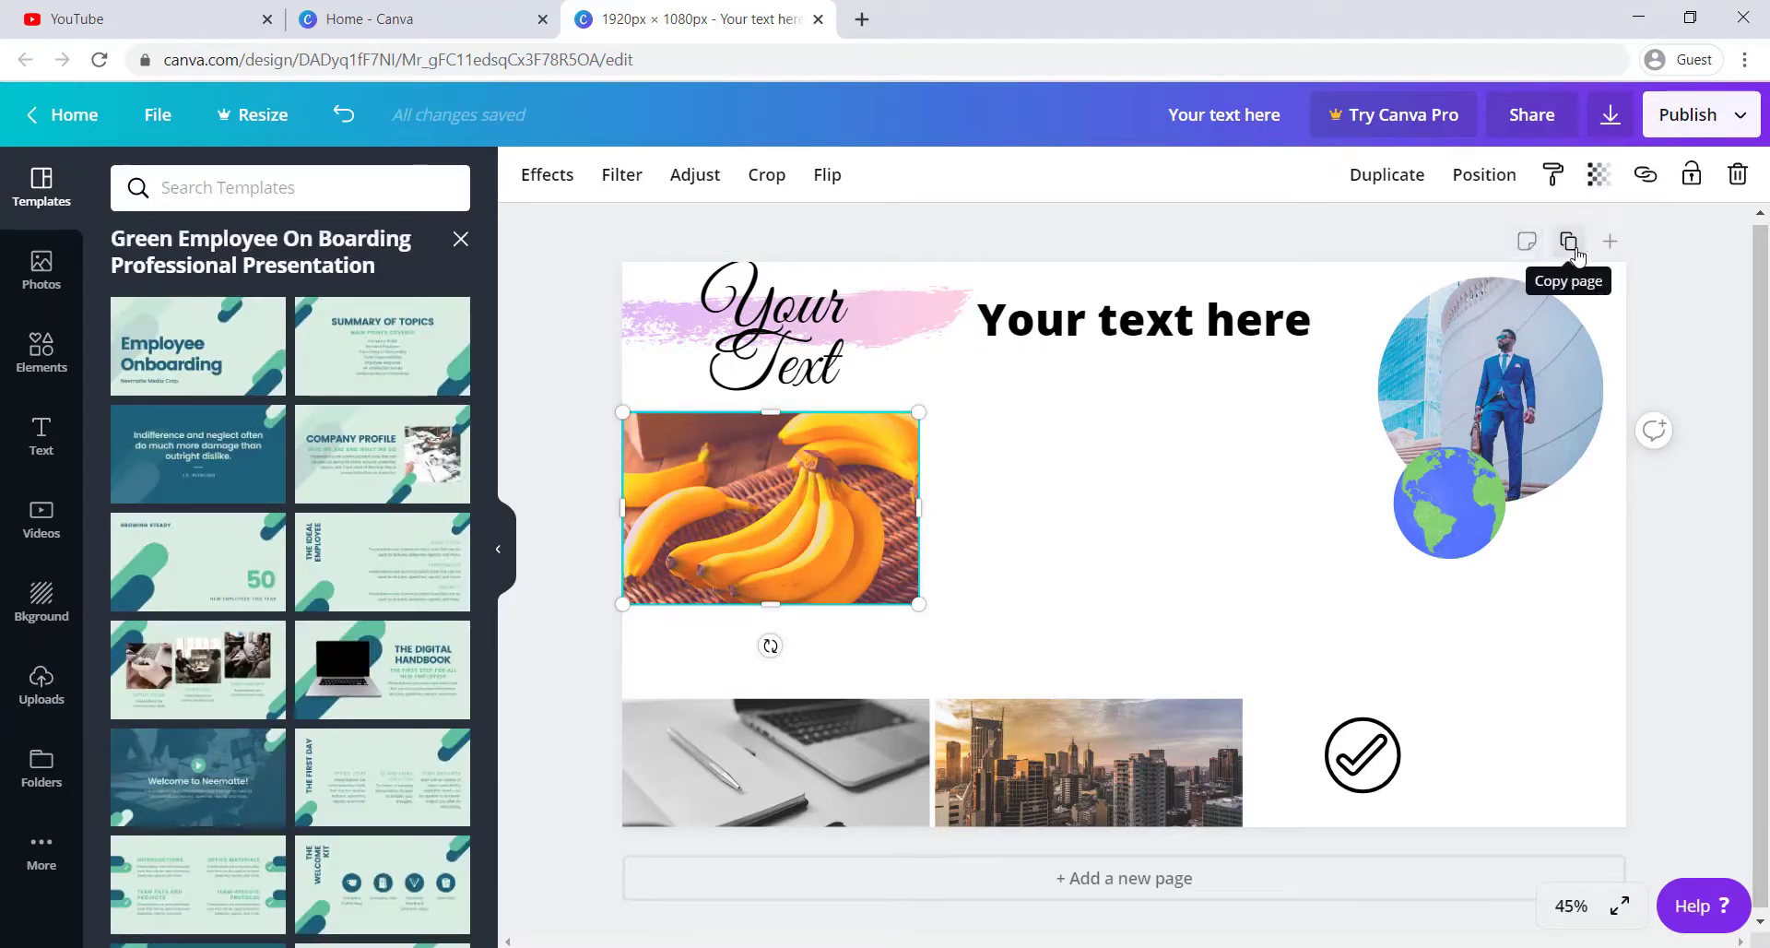
left_click(1610, 241)
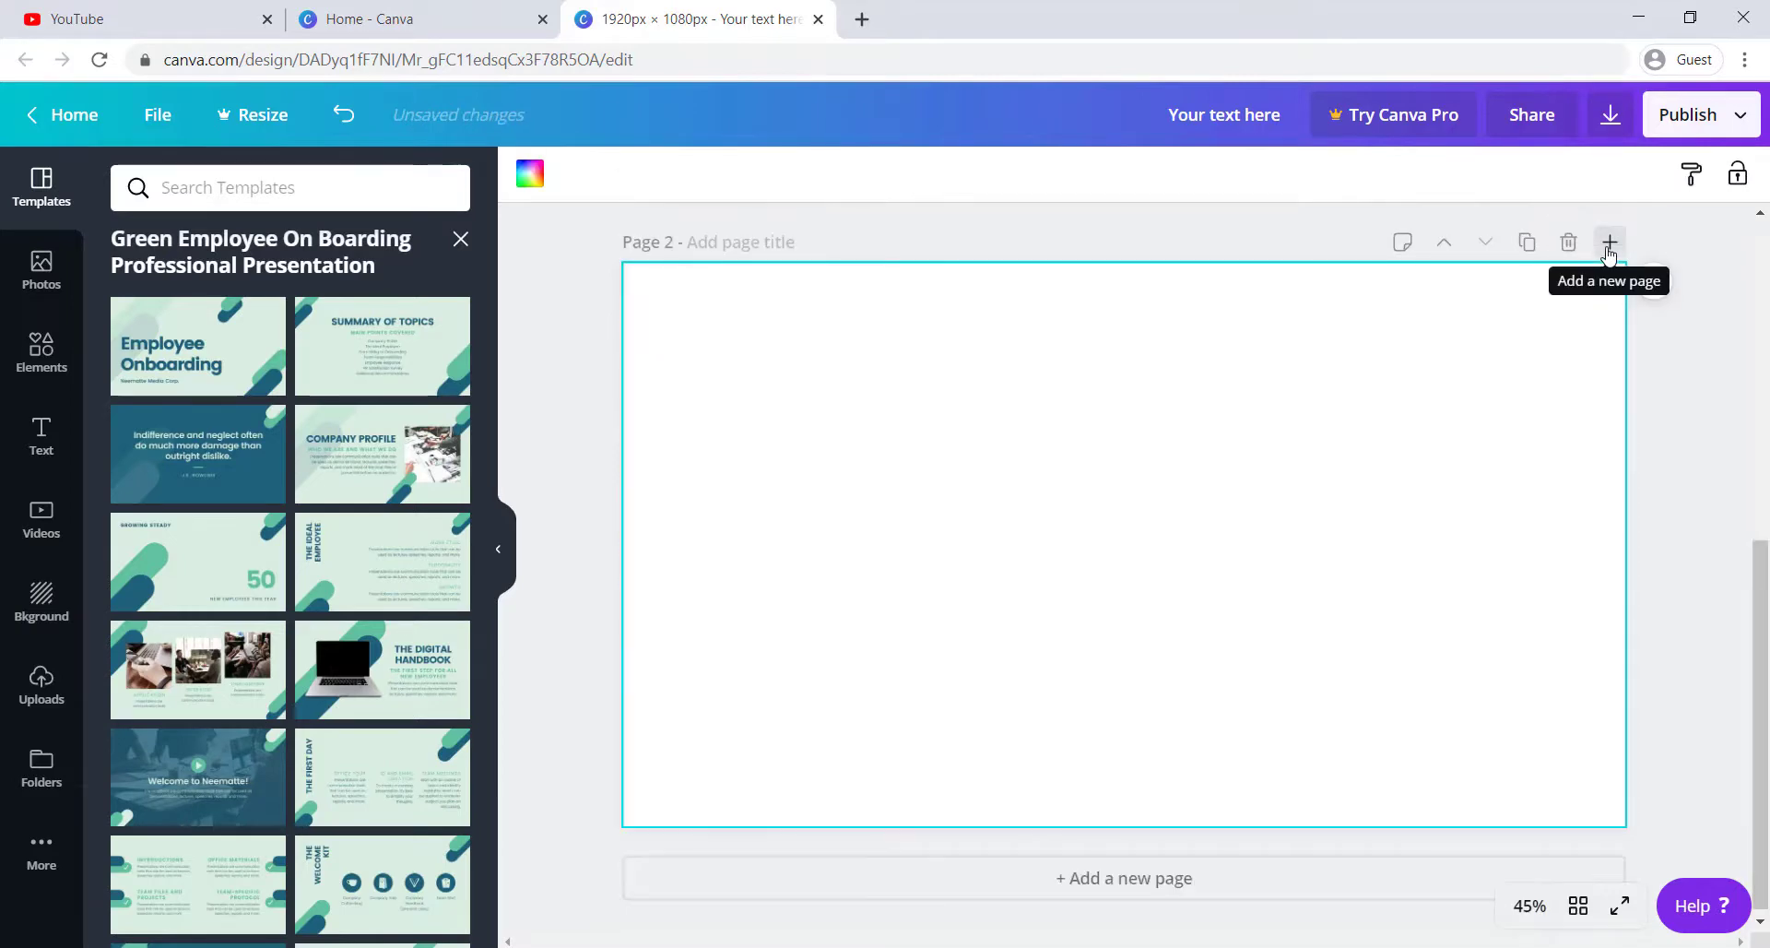
scroll(1609, 256, "up", 6)
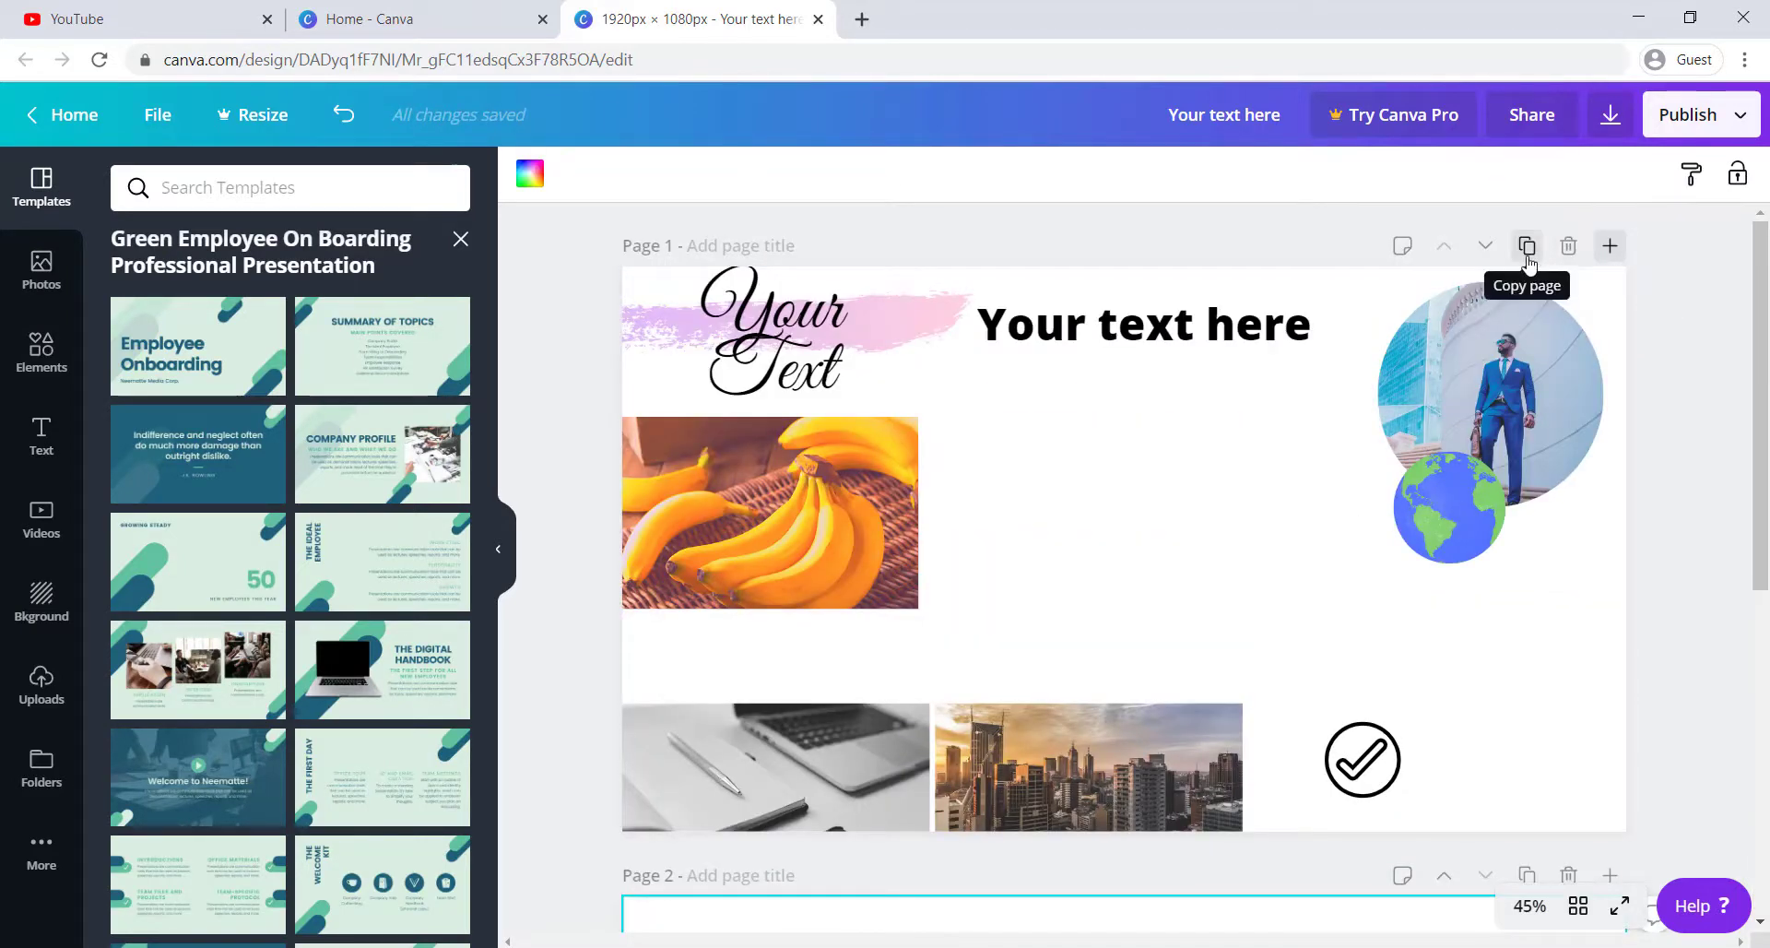
left_click(1526, 259)
Apply the "Growing Steady" layout of the Green Employee On Boarding template to the blank page 3.
scroll(1529, 264, "up", 7)
scroll(1414, 319, "down", 5)
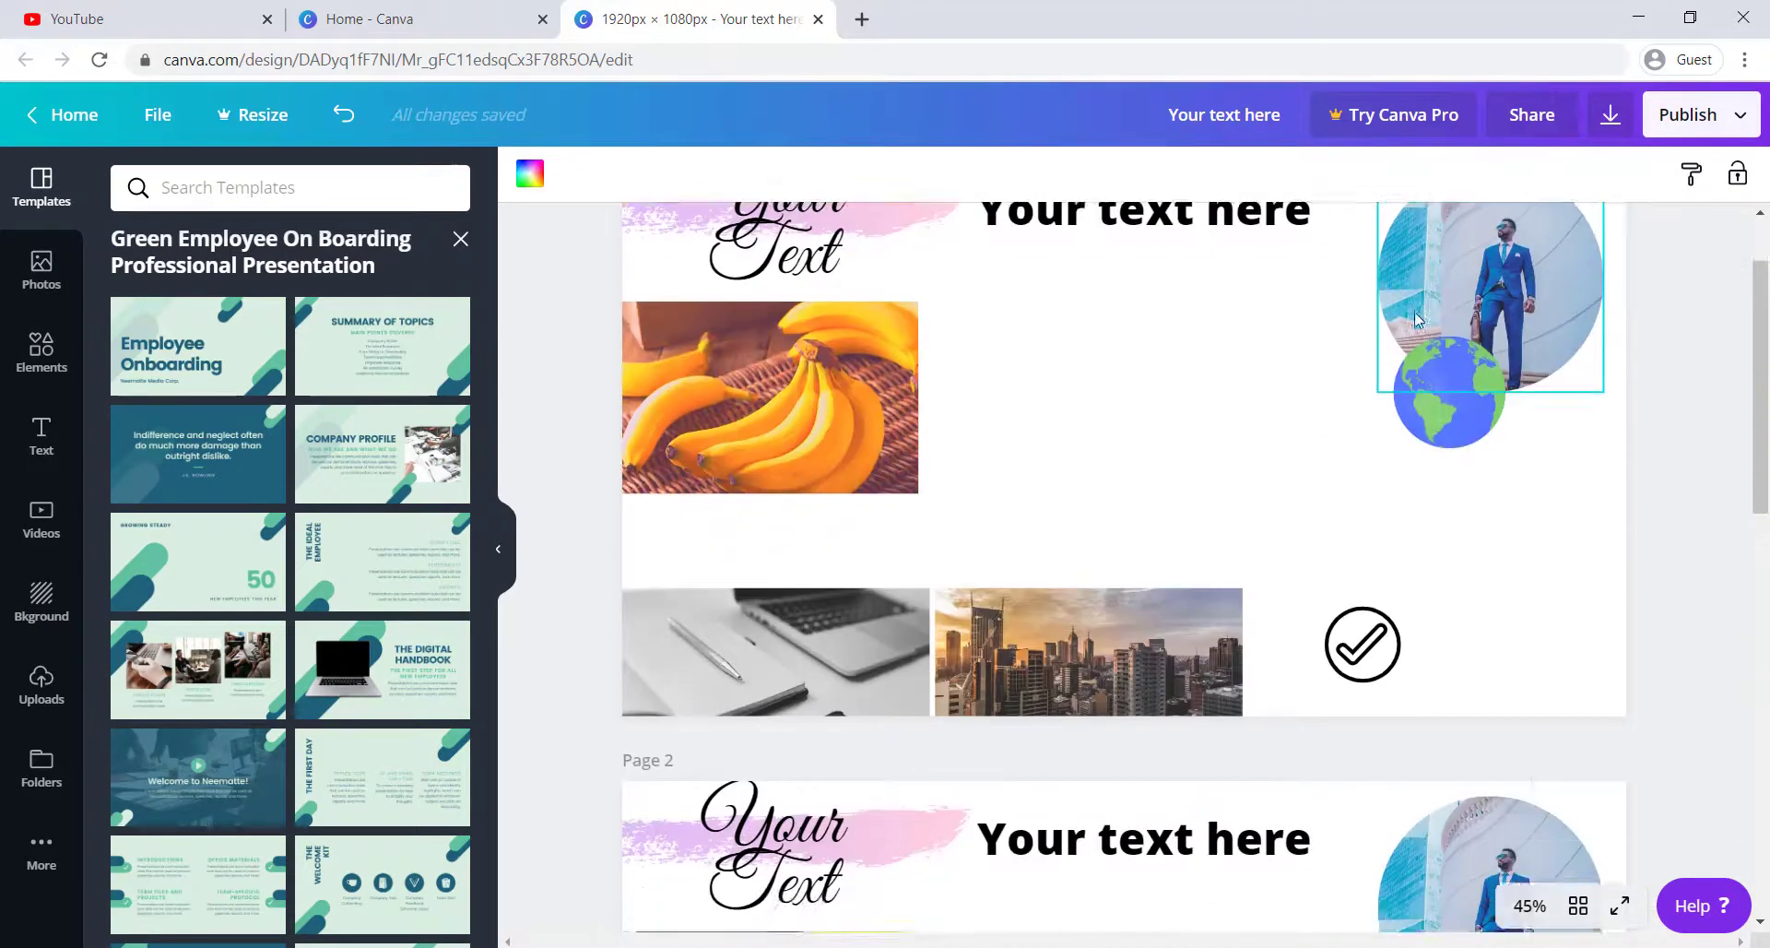
scroll(1406, 317, "down", 8)
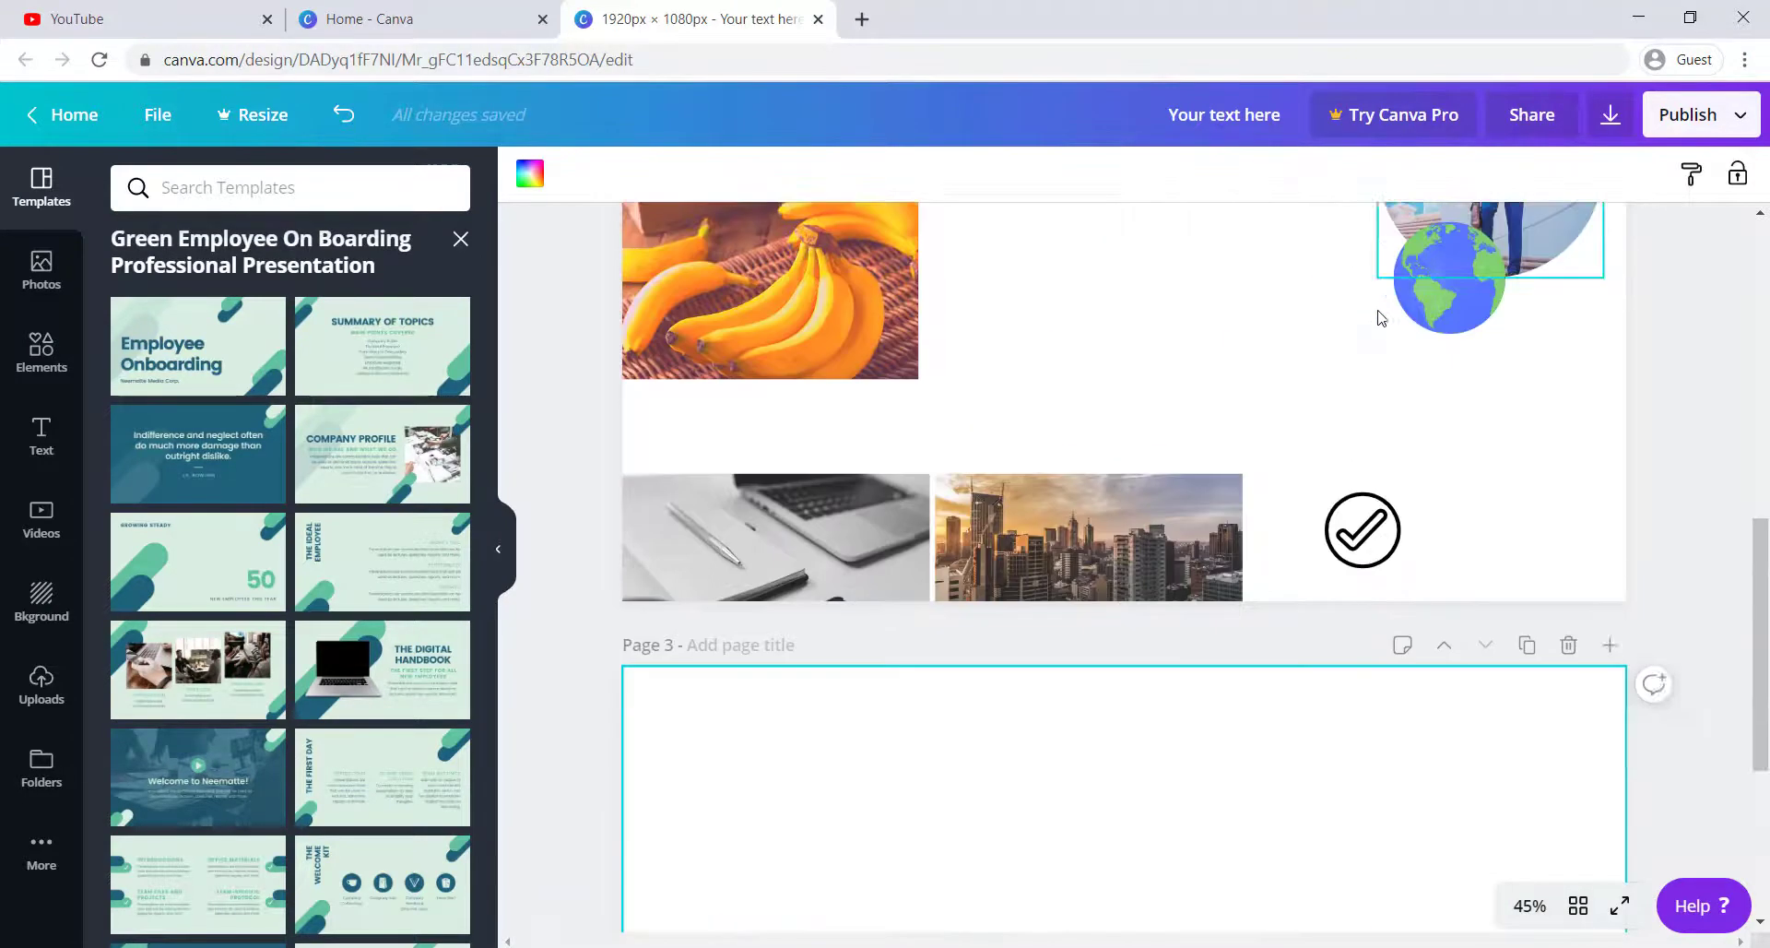
left_click(182, 574)
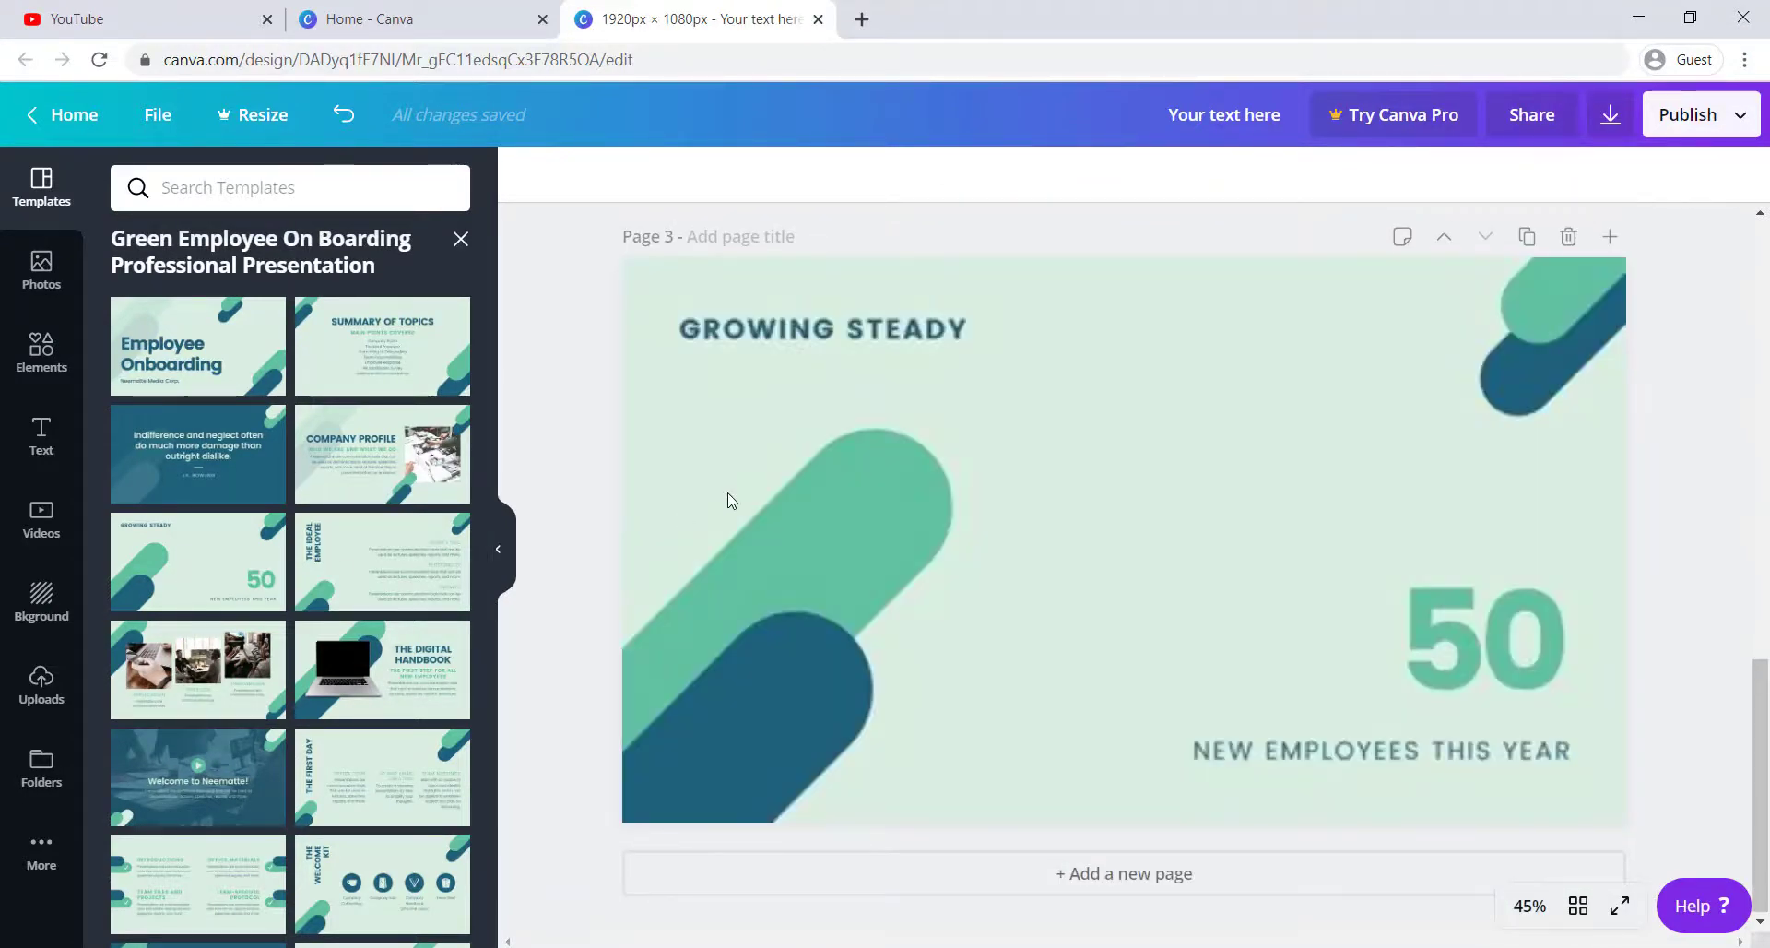
Replace the "GROWING STEADY" heading on page 3 with "GRAPHIC DESIGN WITHOUT PHOTOSHOP".
left_click(919, 334)
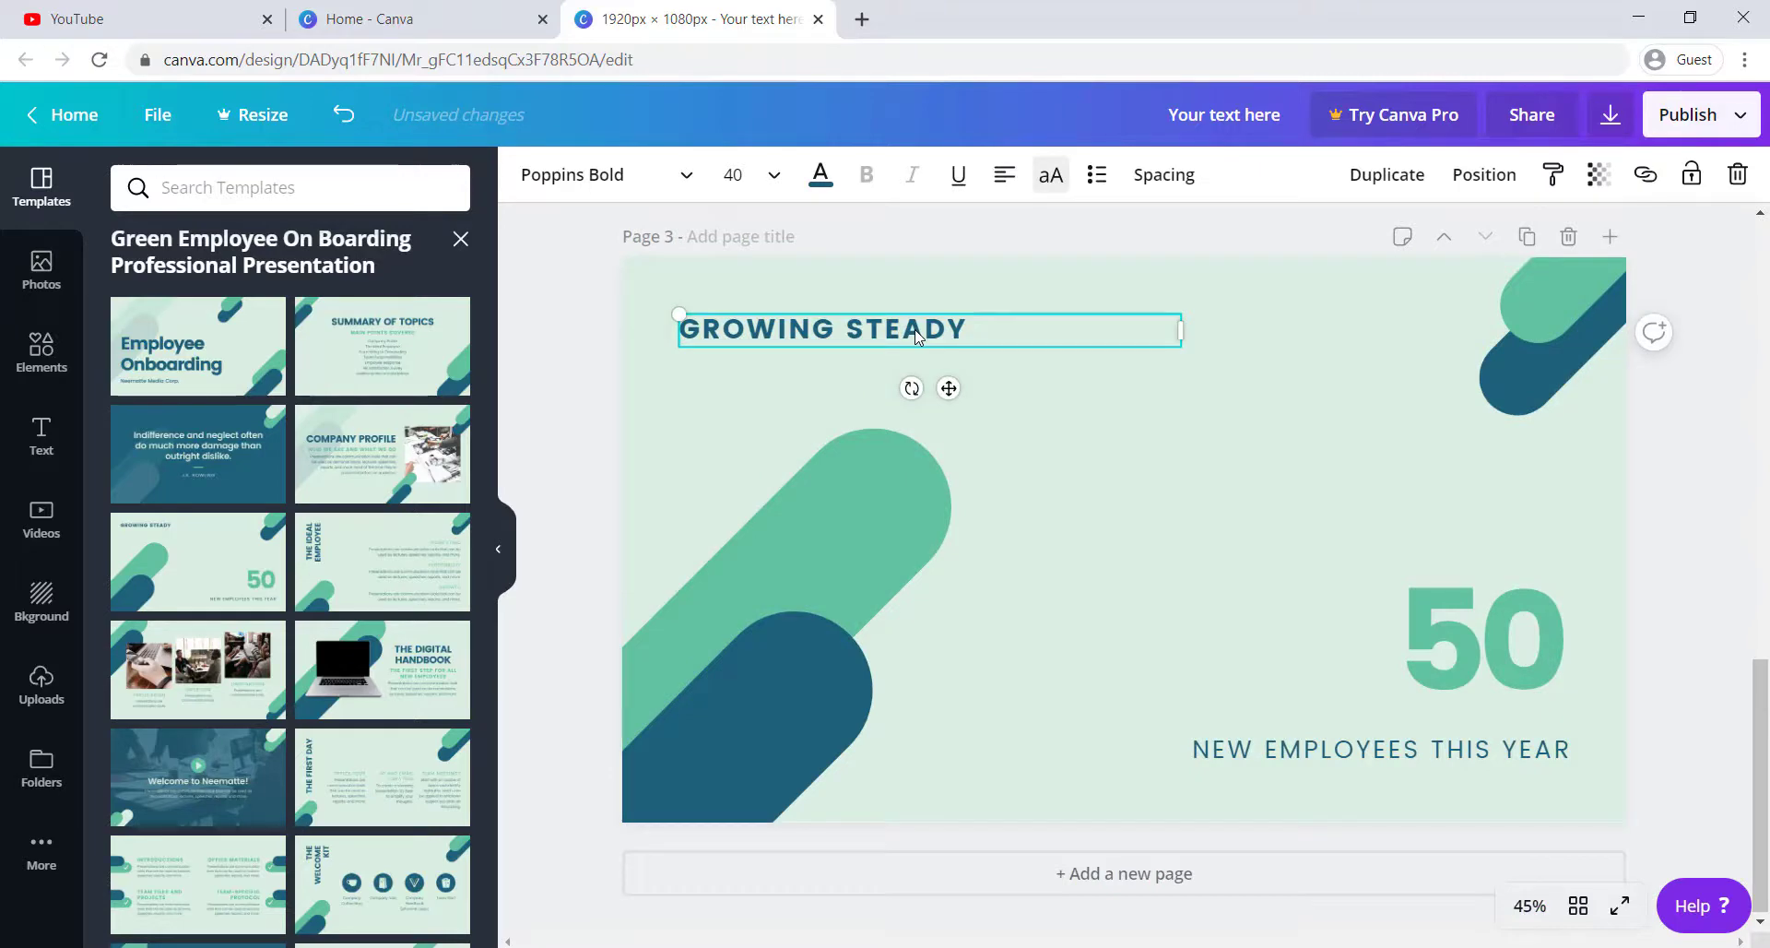
left_click(994, 330)
key("BackSpace")
key("BackSpace")
key("BackSpace")
key("BackSpace")
key("BackSpace")
key("BackSpace")
key("BackSpace")
key("BackSpace")
key("BackSpace")
key("BackSpace")
key("BackSpace")
key("BackSpace")
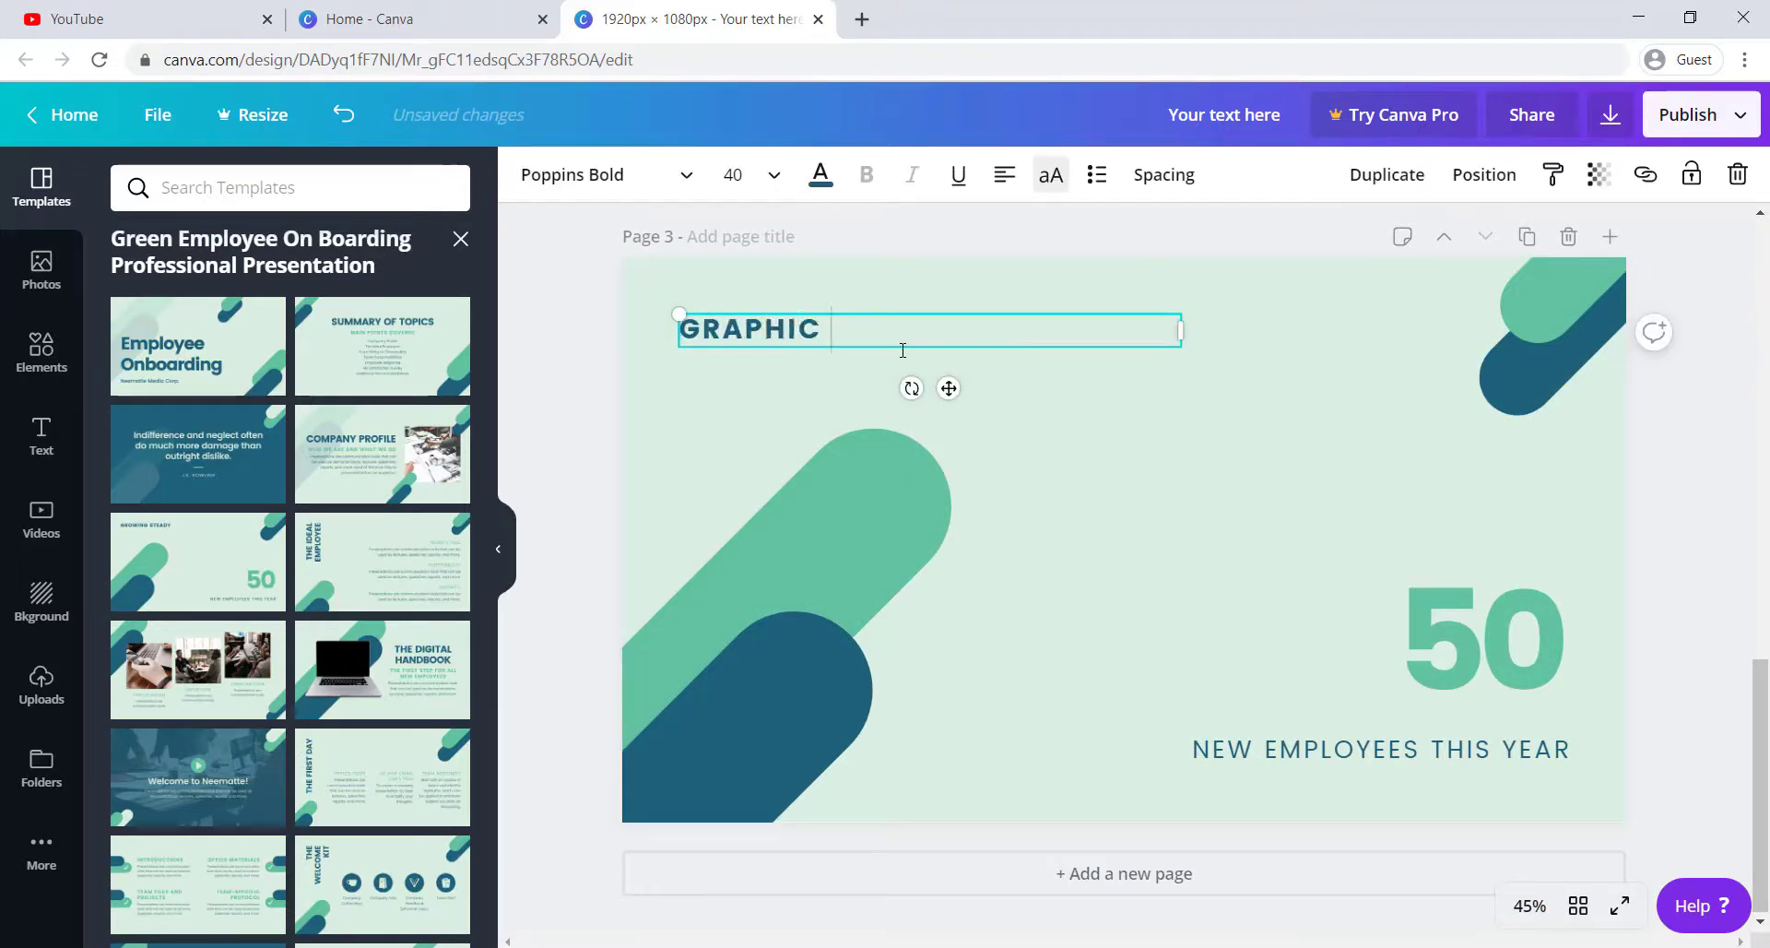
type("GRAPHIC DESIGN WITHO")
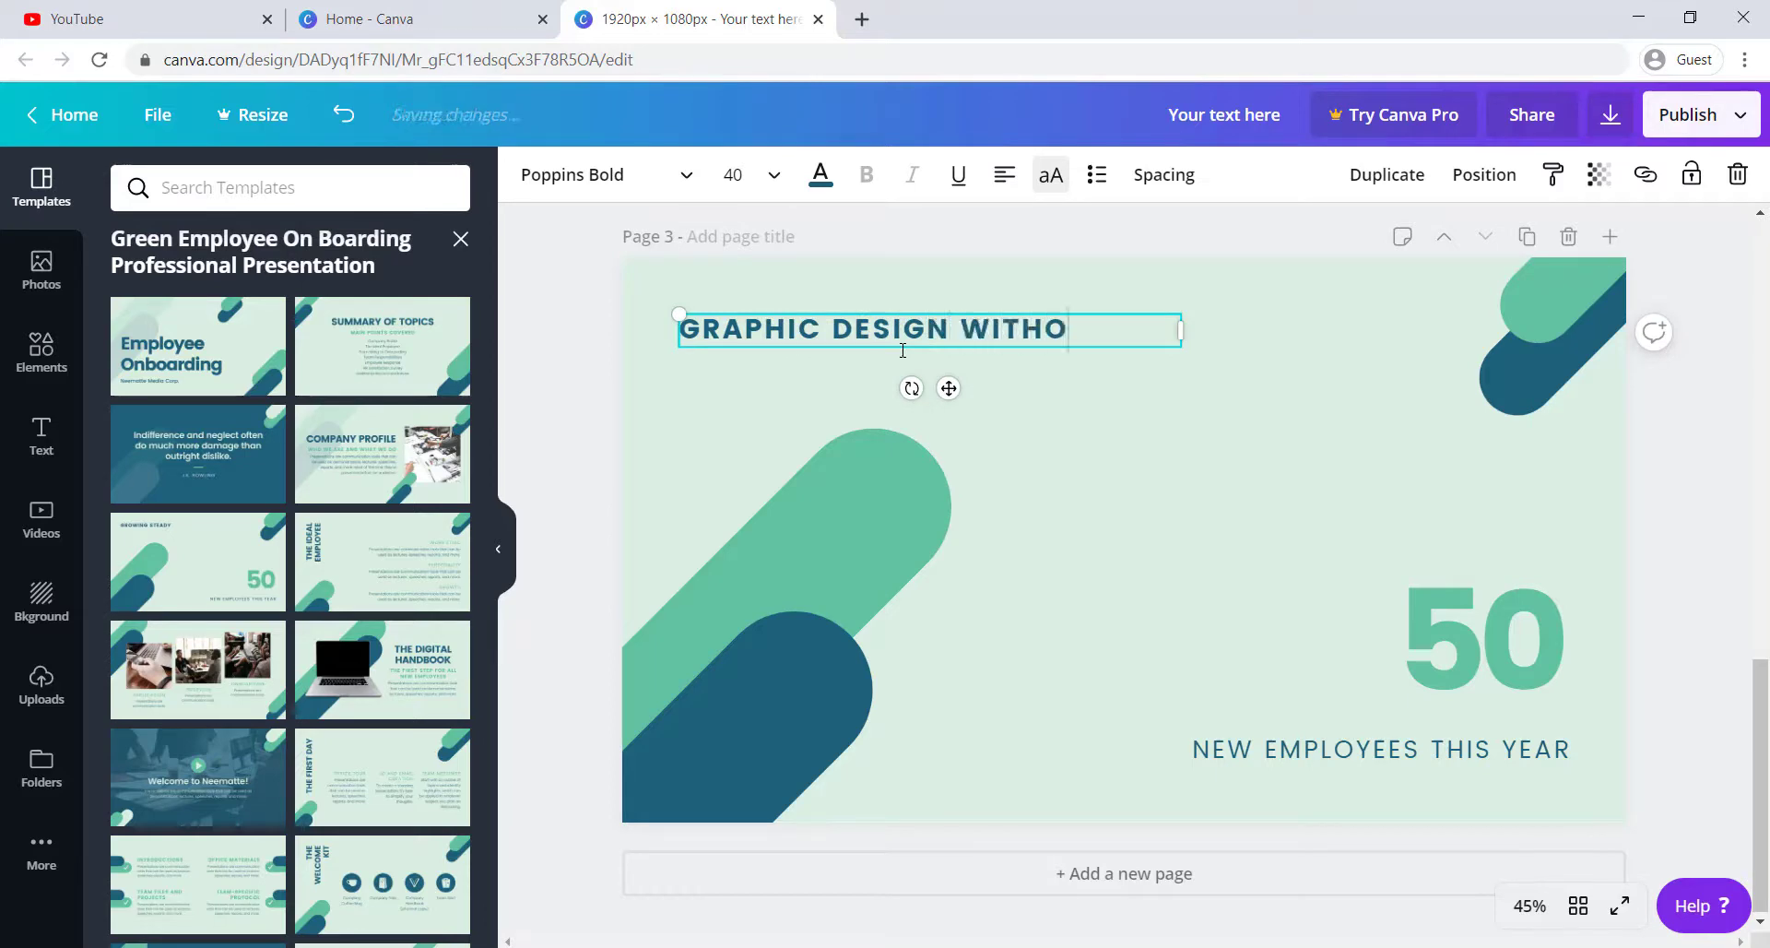
type("UT PHOTOSHOP")
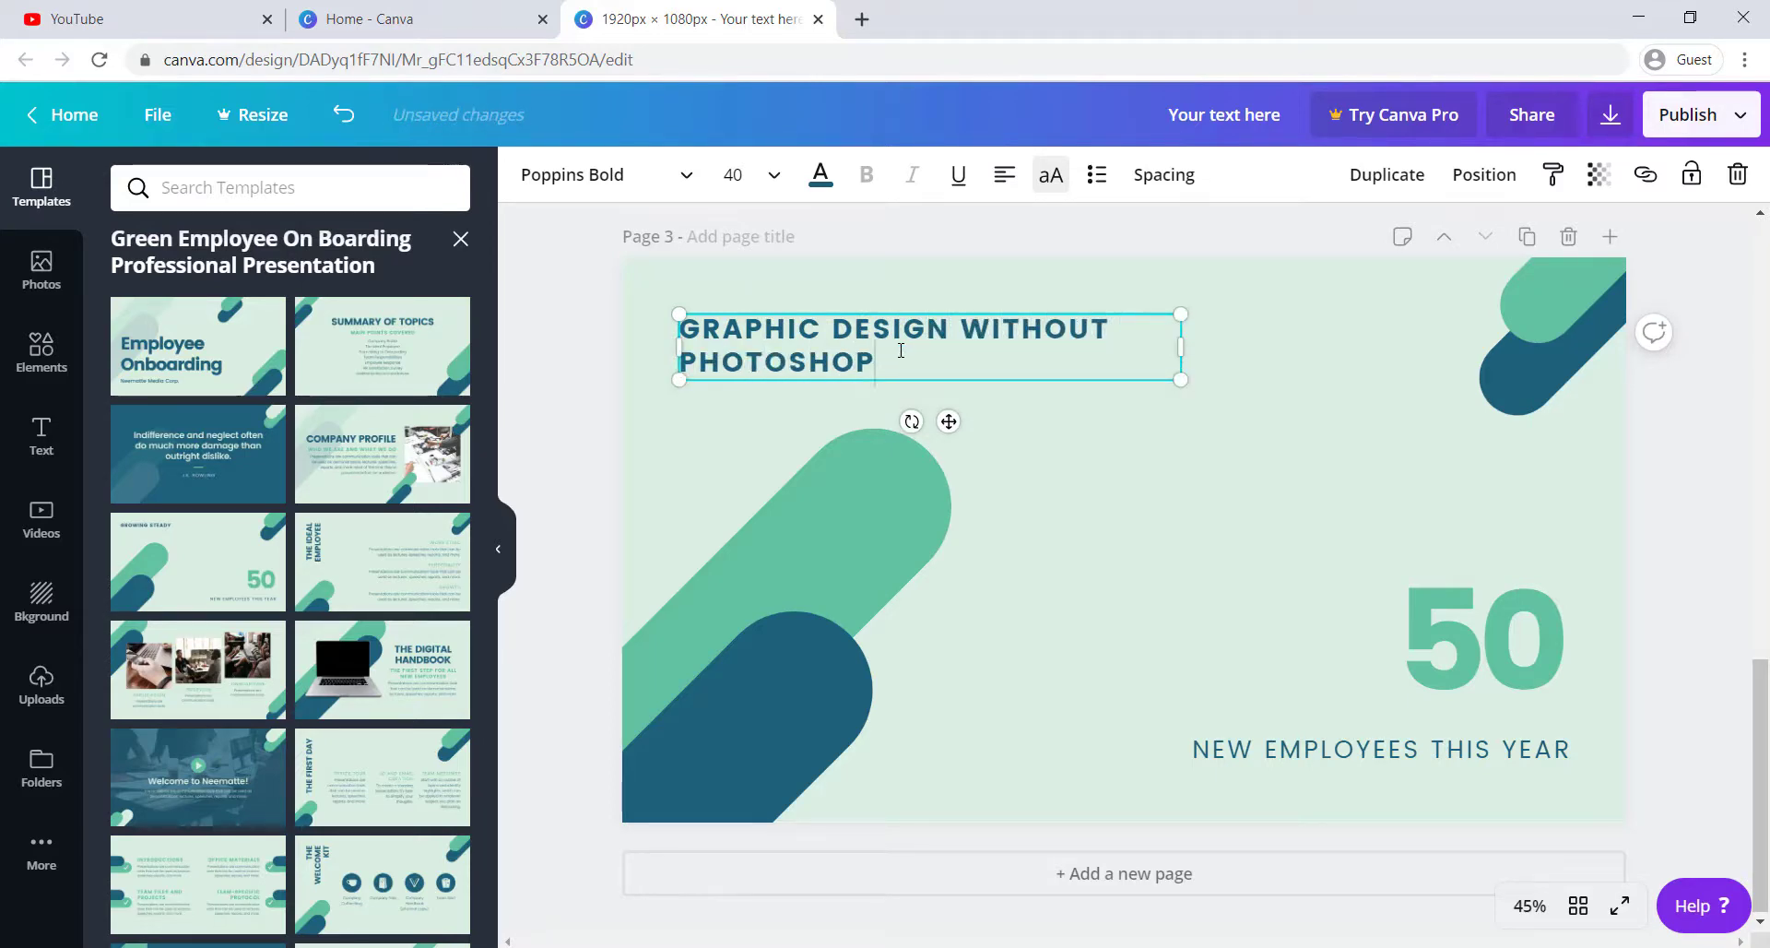
left_click(1060, 451)
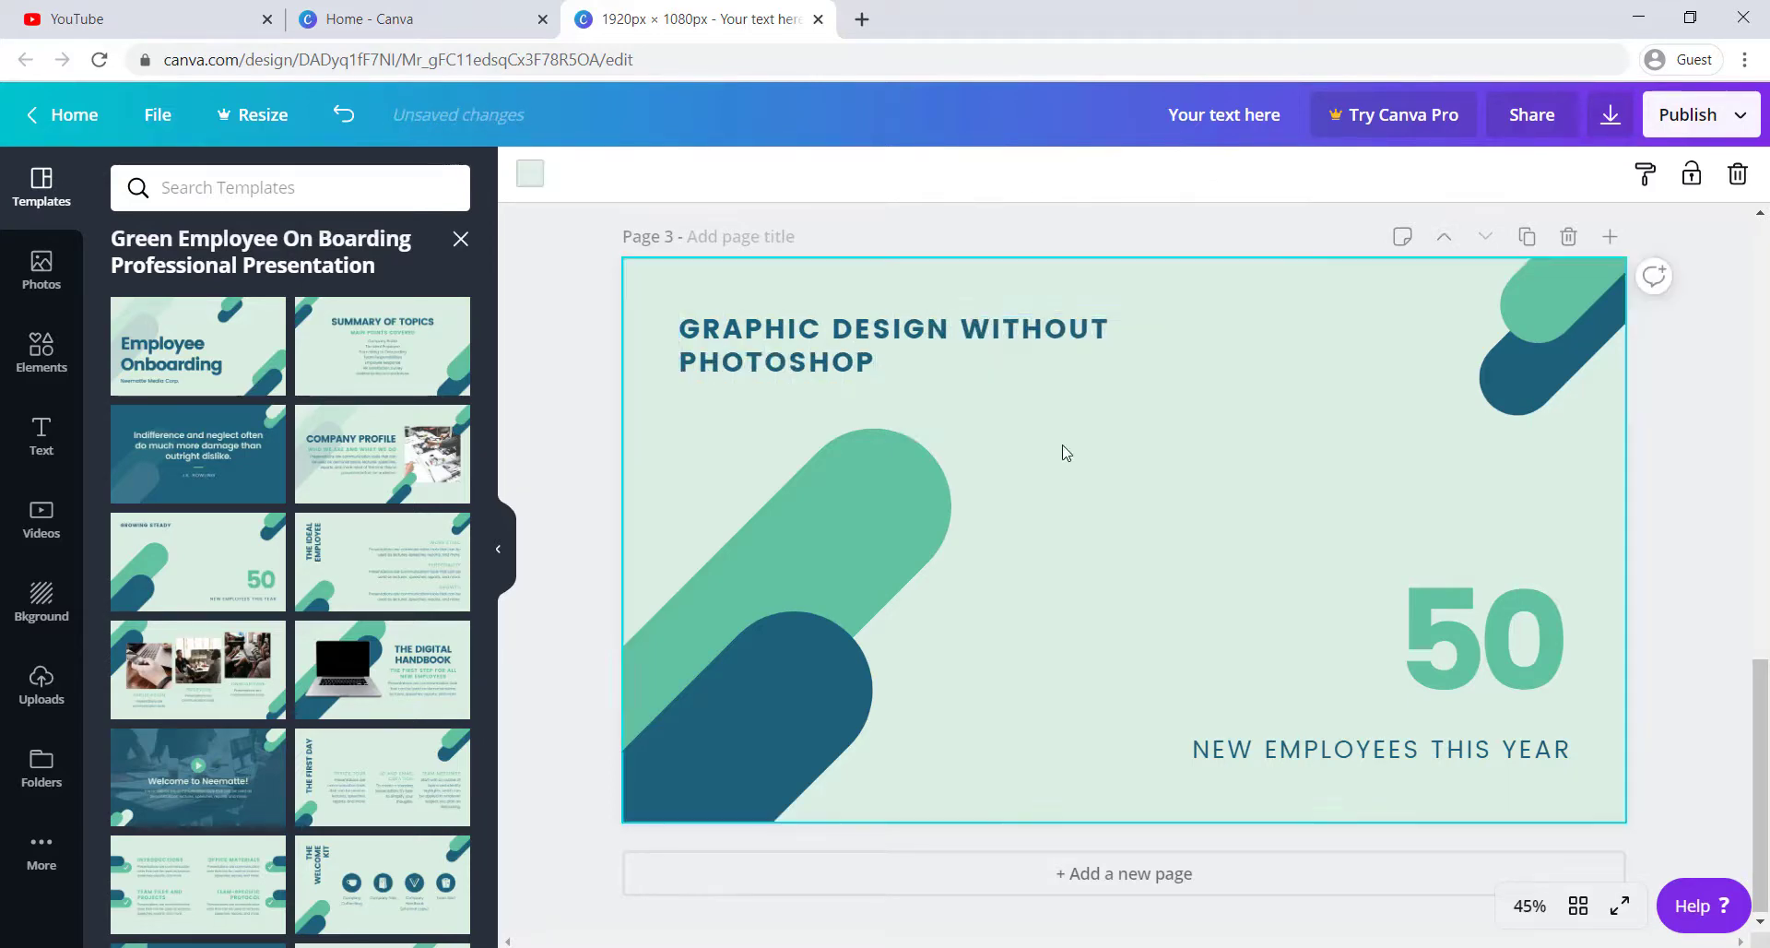
Replace the large "50" on page 3 with "5 mins".
left_click(1365, 642)
double_click(1451, 621)
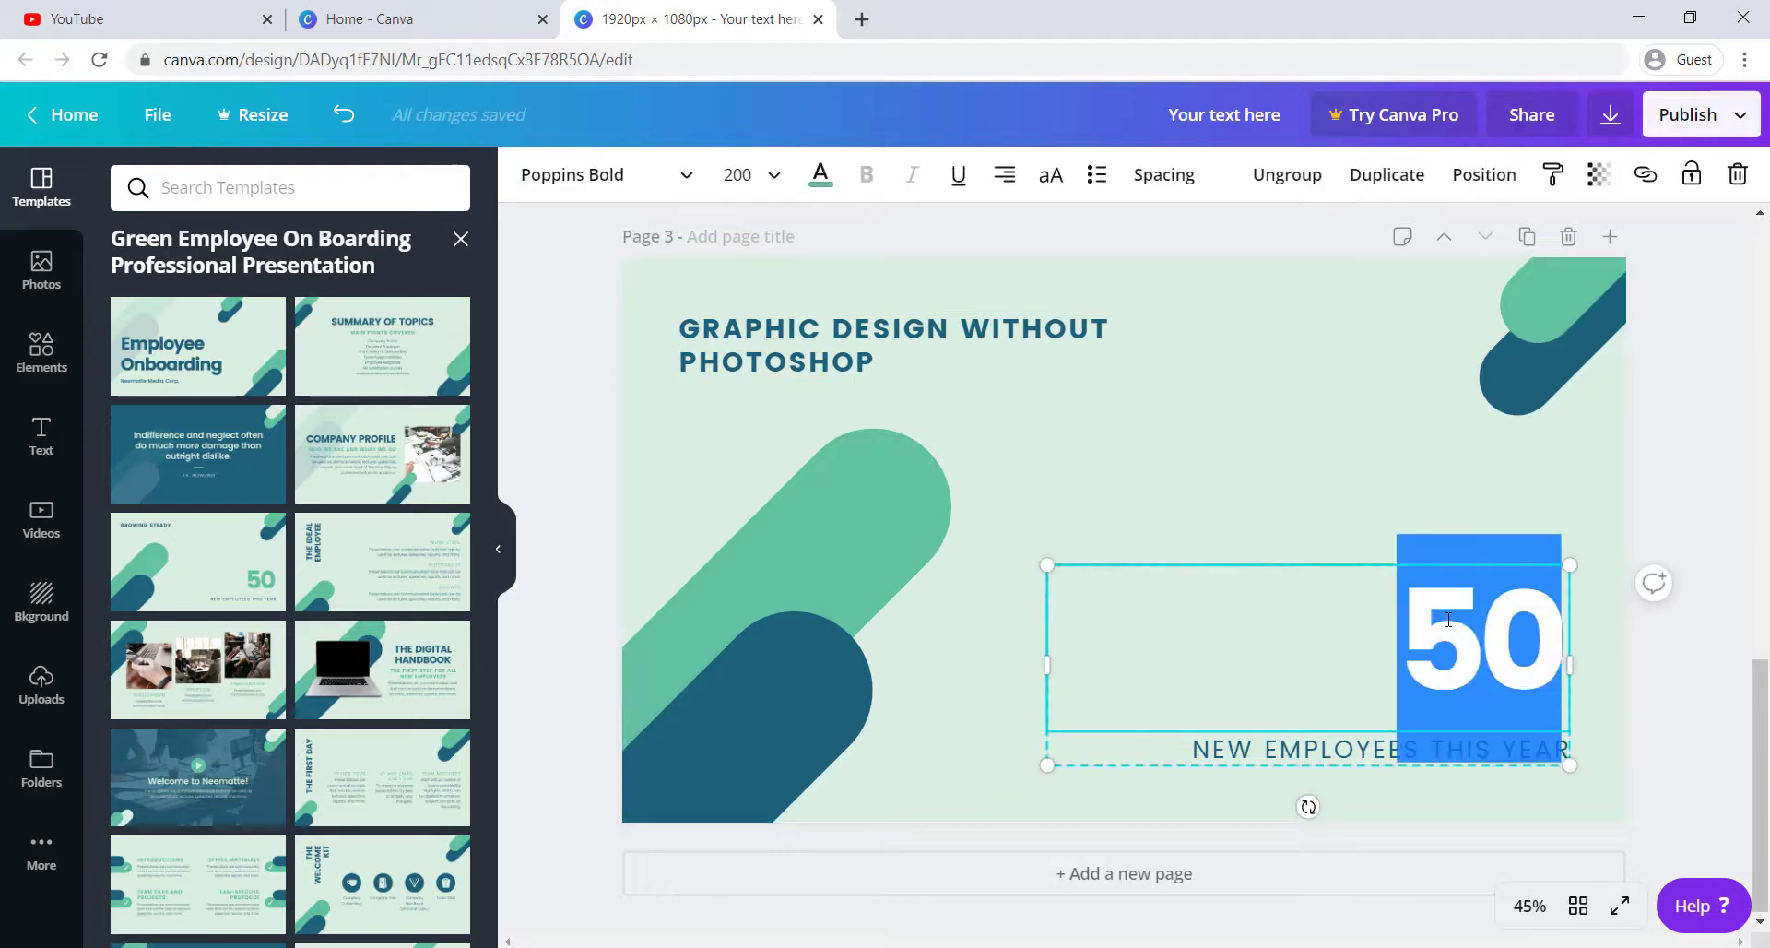
type("5 mi")
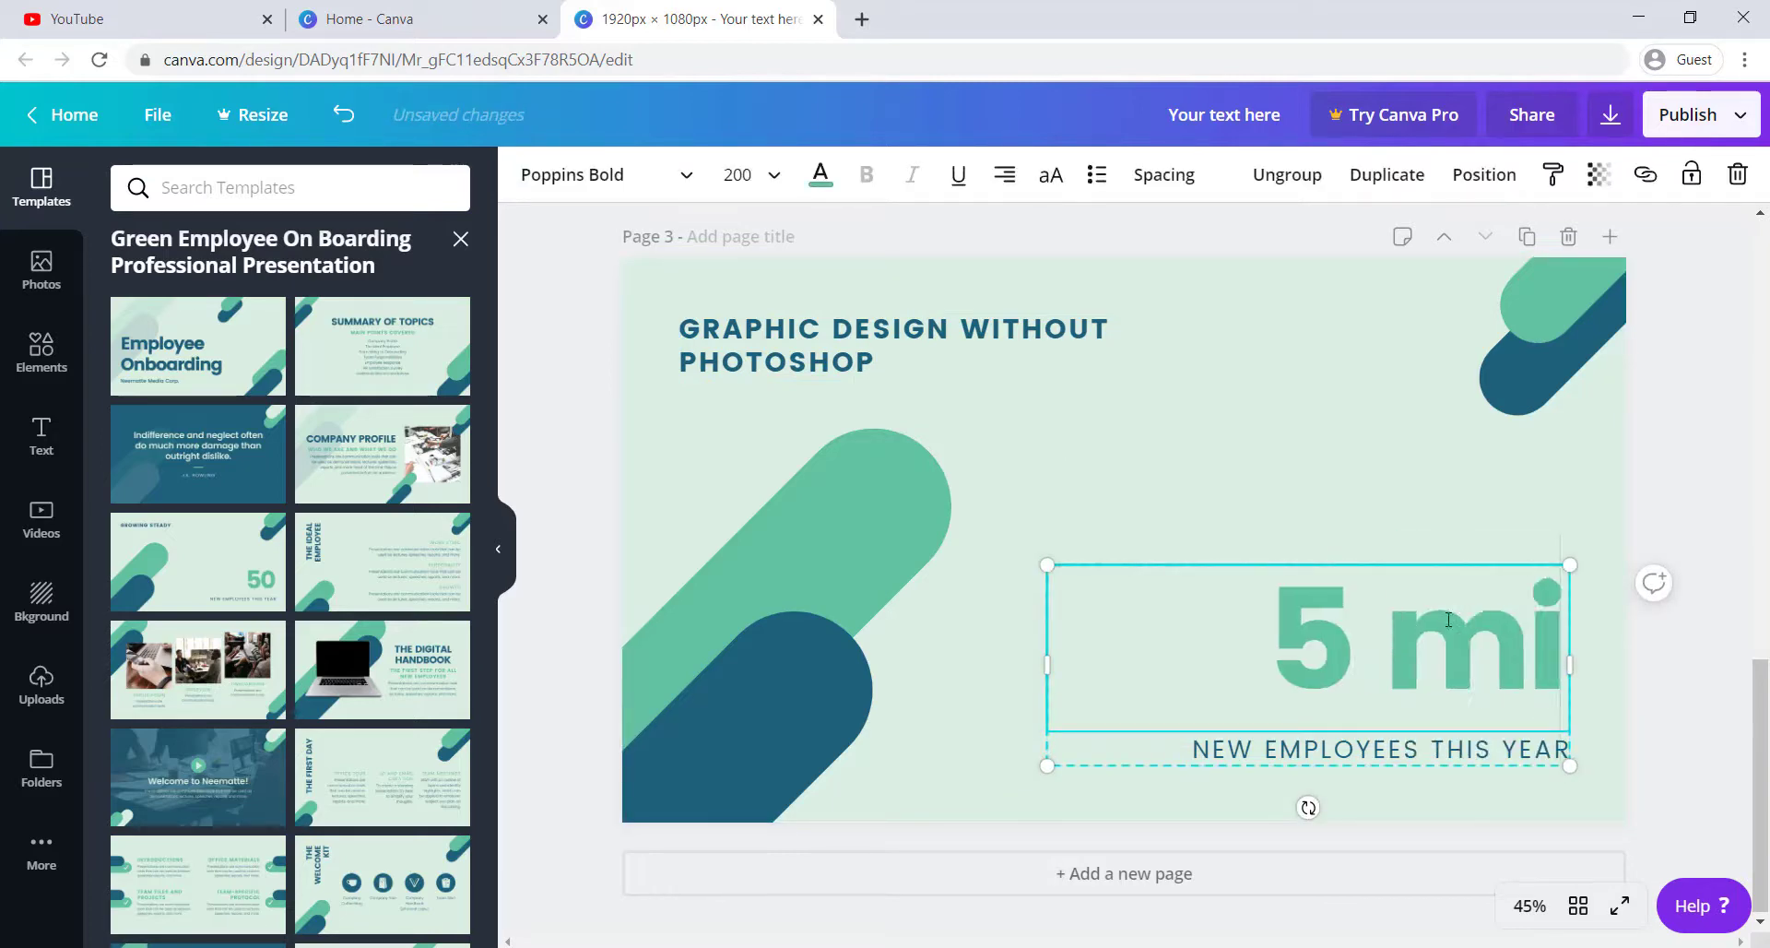
type("ns")
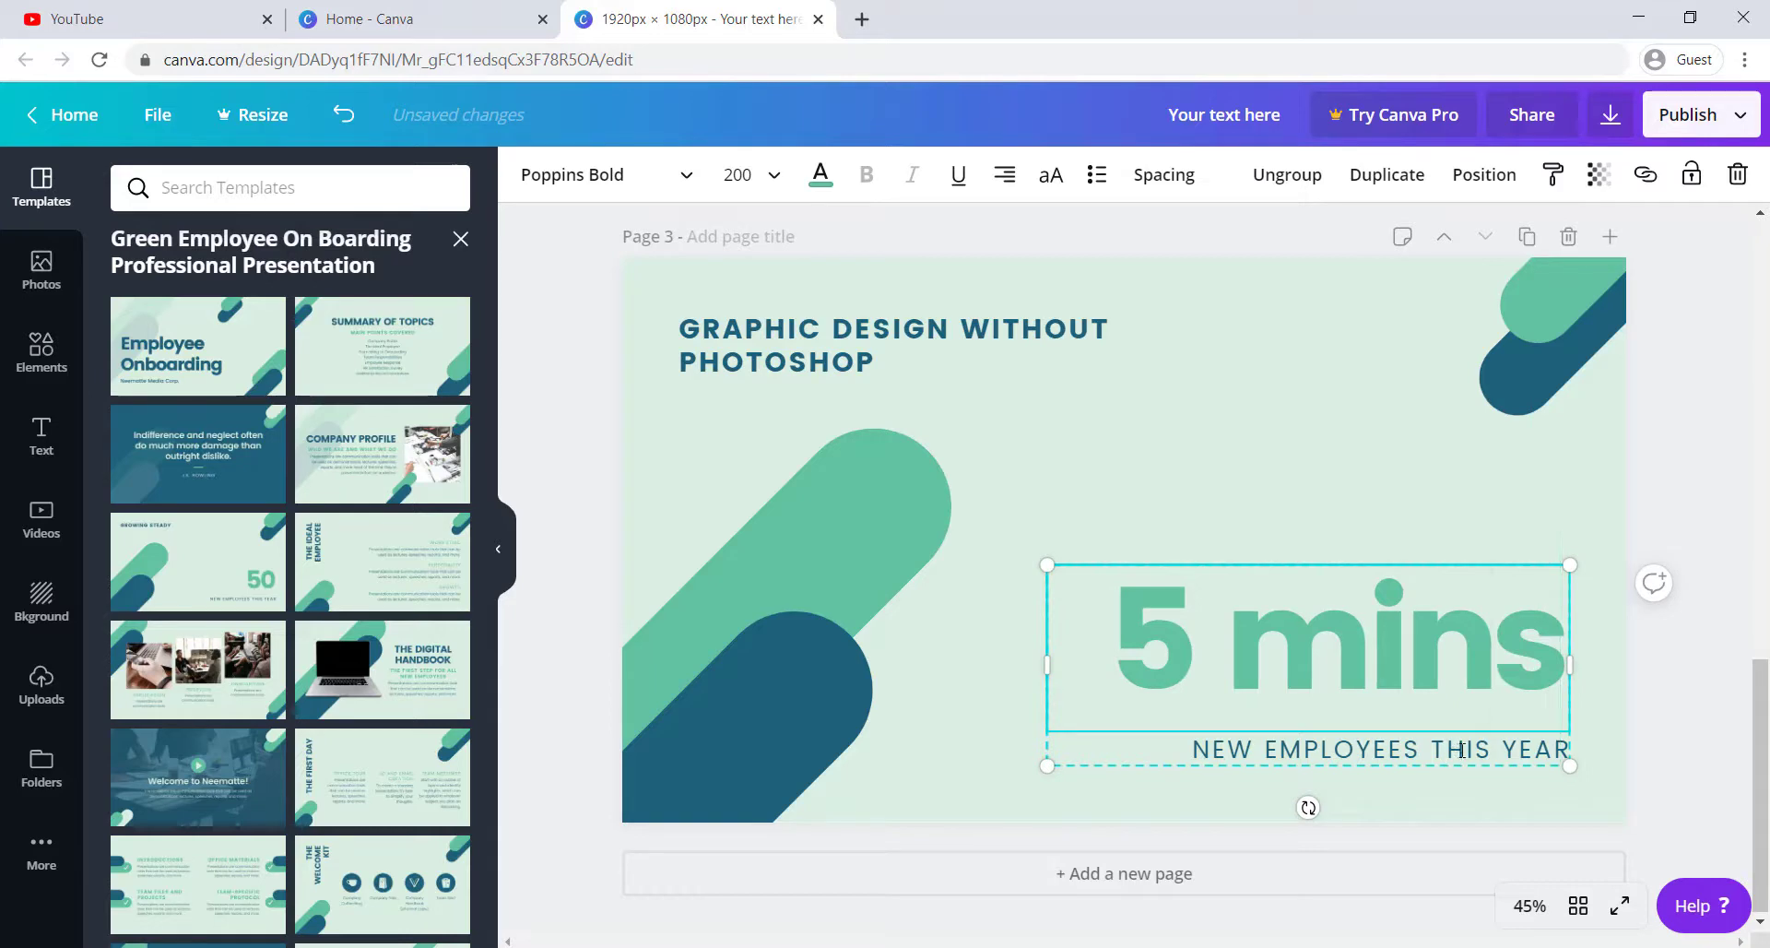
Replace the "NEW EMPLOYEES THIS YEAR" caption on page 3 with "DIY CLASS".
left_click(1510, 756)
left_click(1494, 756)
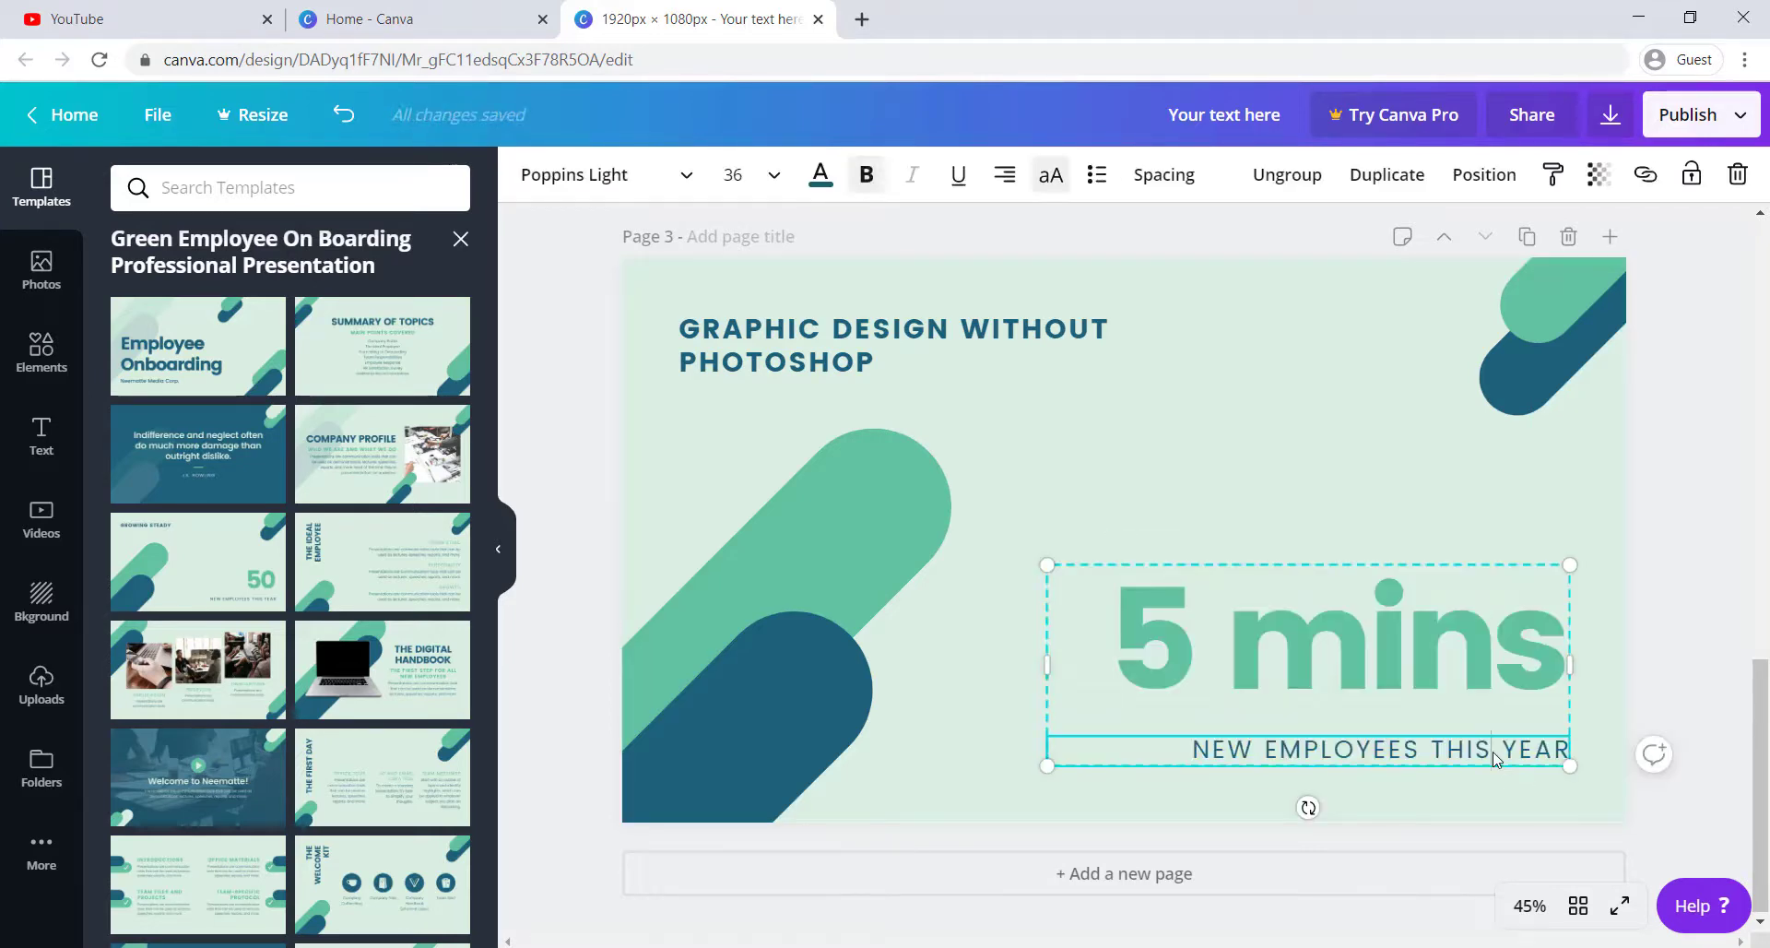
key("BackSpace")
key("BackSpace")
key("BackSpace")
key("BackSpace")
key("BackSpace")
key("BackSpace")
key("BackSpace")
key("BackSpace")
key("BackSpace")
key("BackSpace")
key("BackSpace")
key("BackSpace")
key("BackSpace")
key("BackSpace")
key("BackSpace")
key("BackSpace")
key("BackSpace")
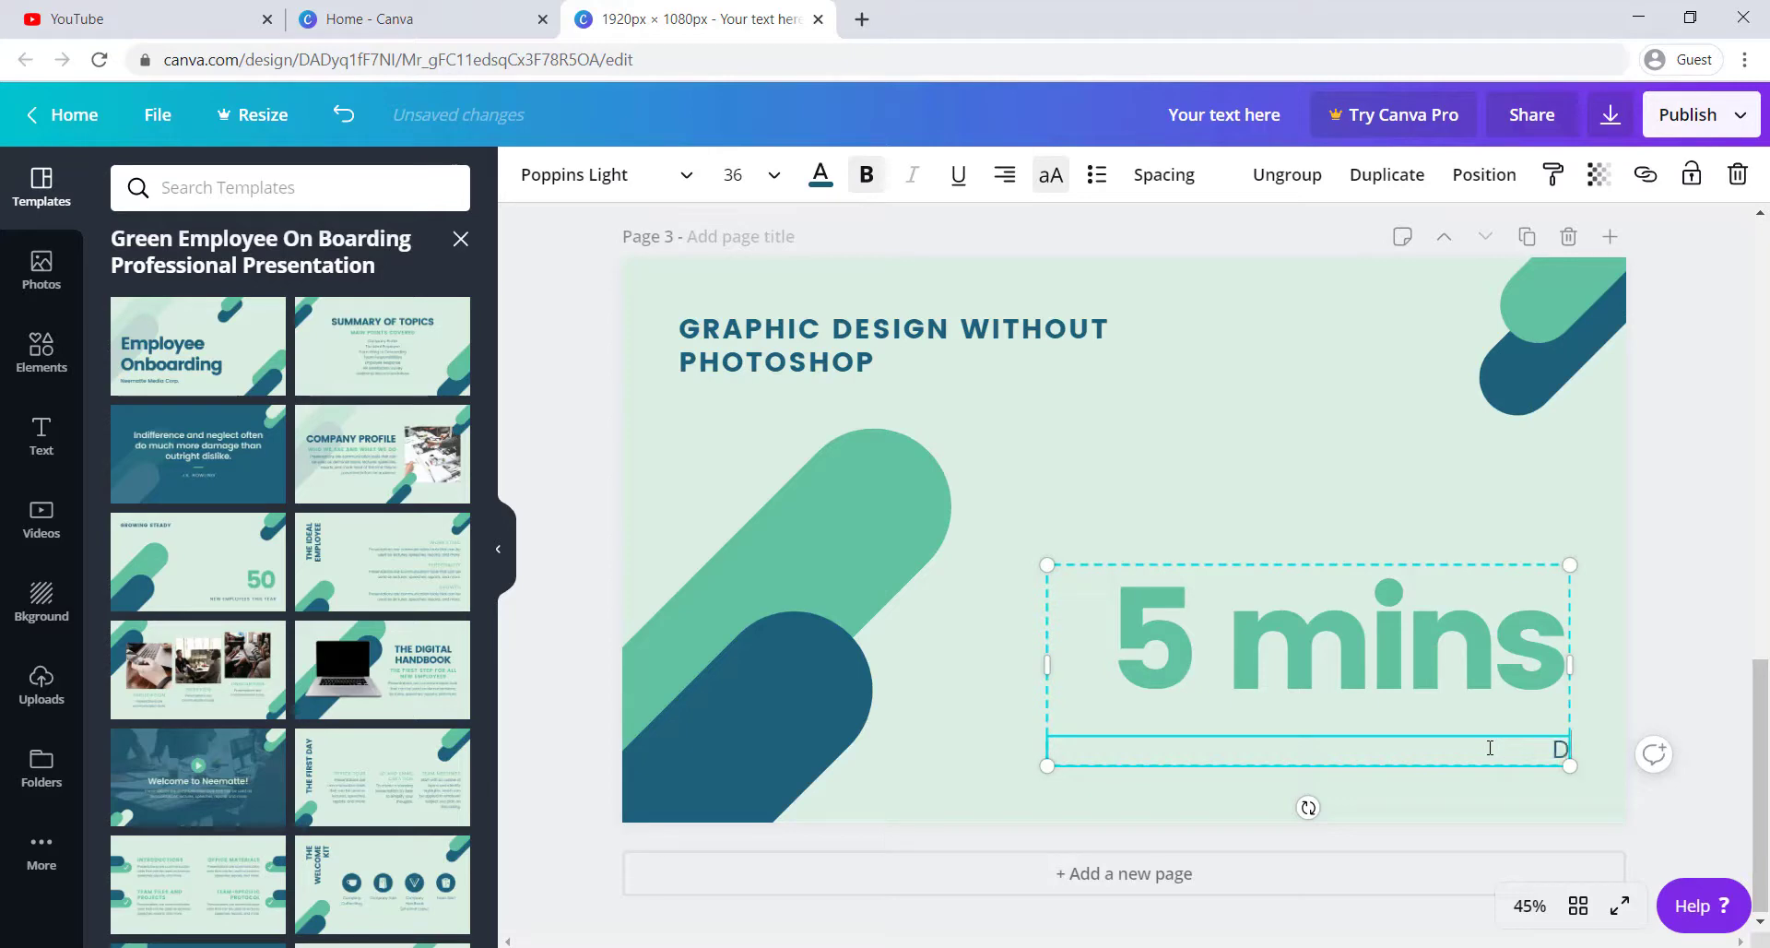
type("DIY CLASS")
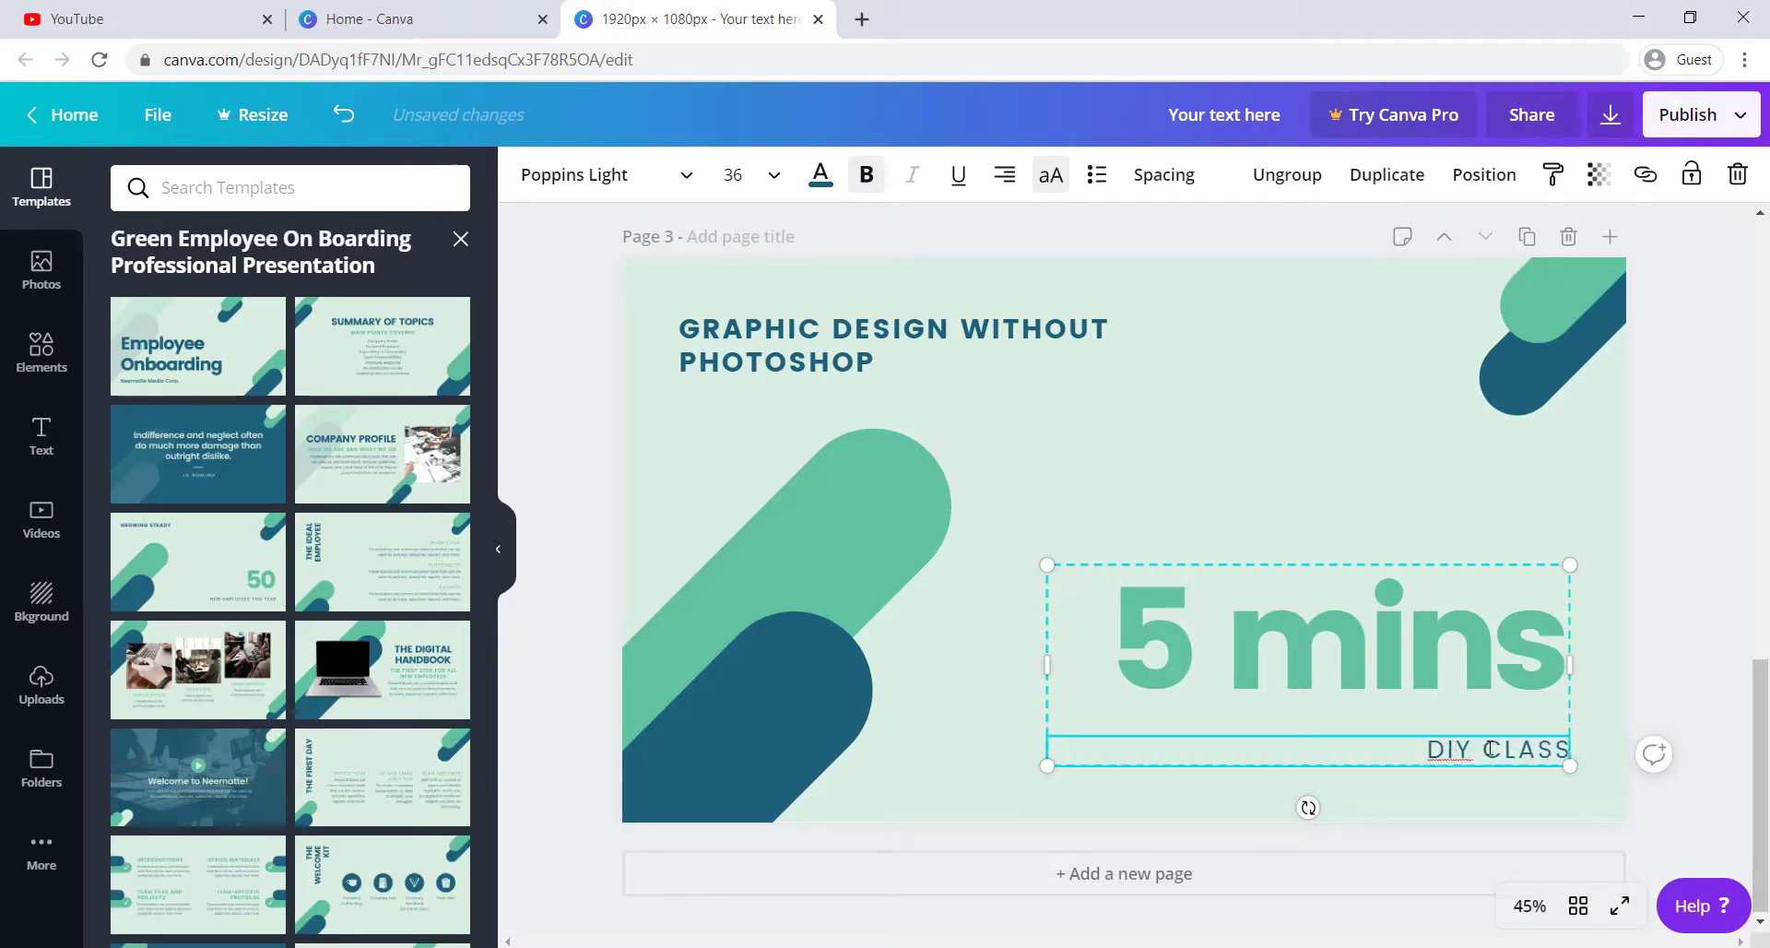
left_click(1503, 813)
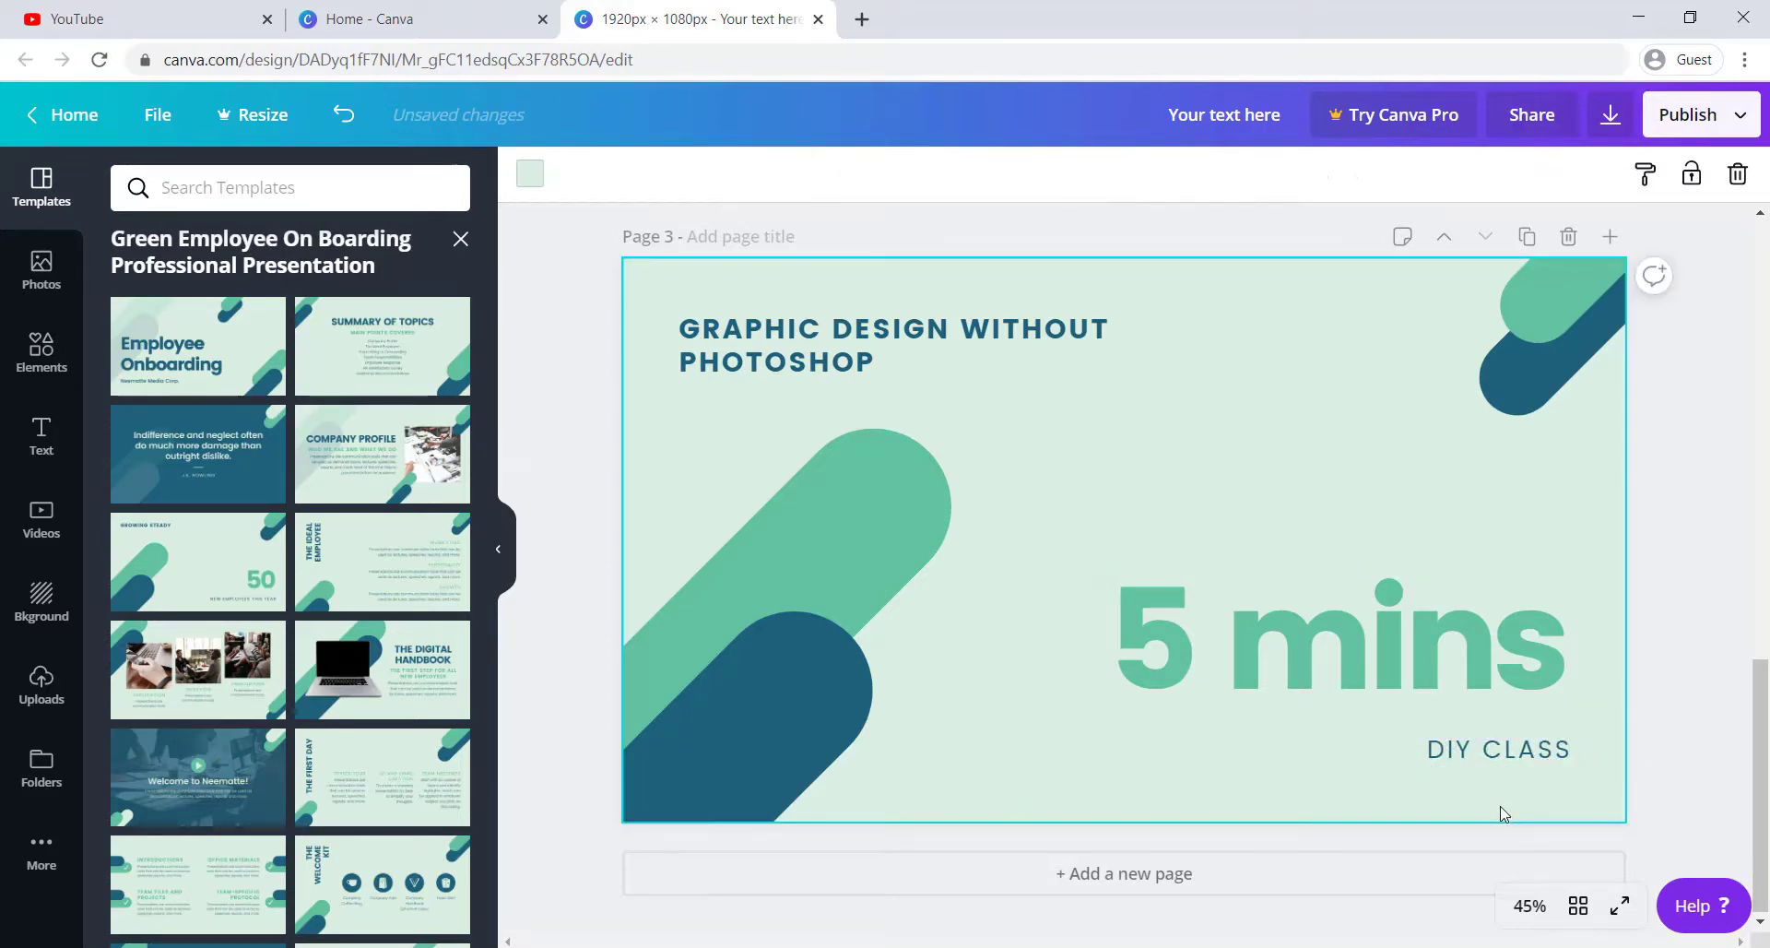
Open the download options, try the JPG and PDF Print file types, and set the file type back to PNG.
left_click(1611, 114)
left_click(1568, 277)
left_click(1526, 348)
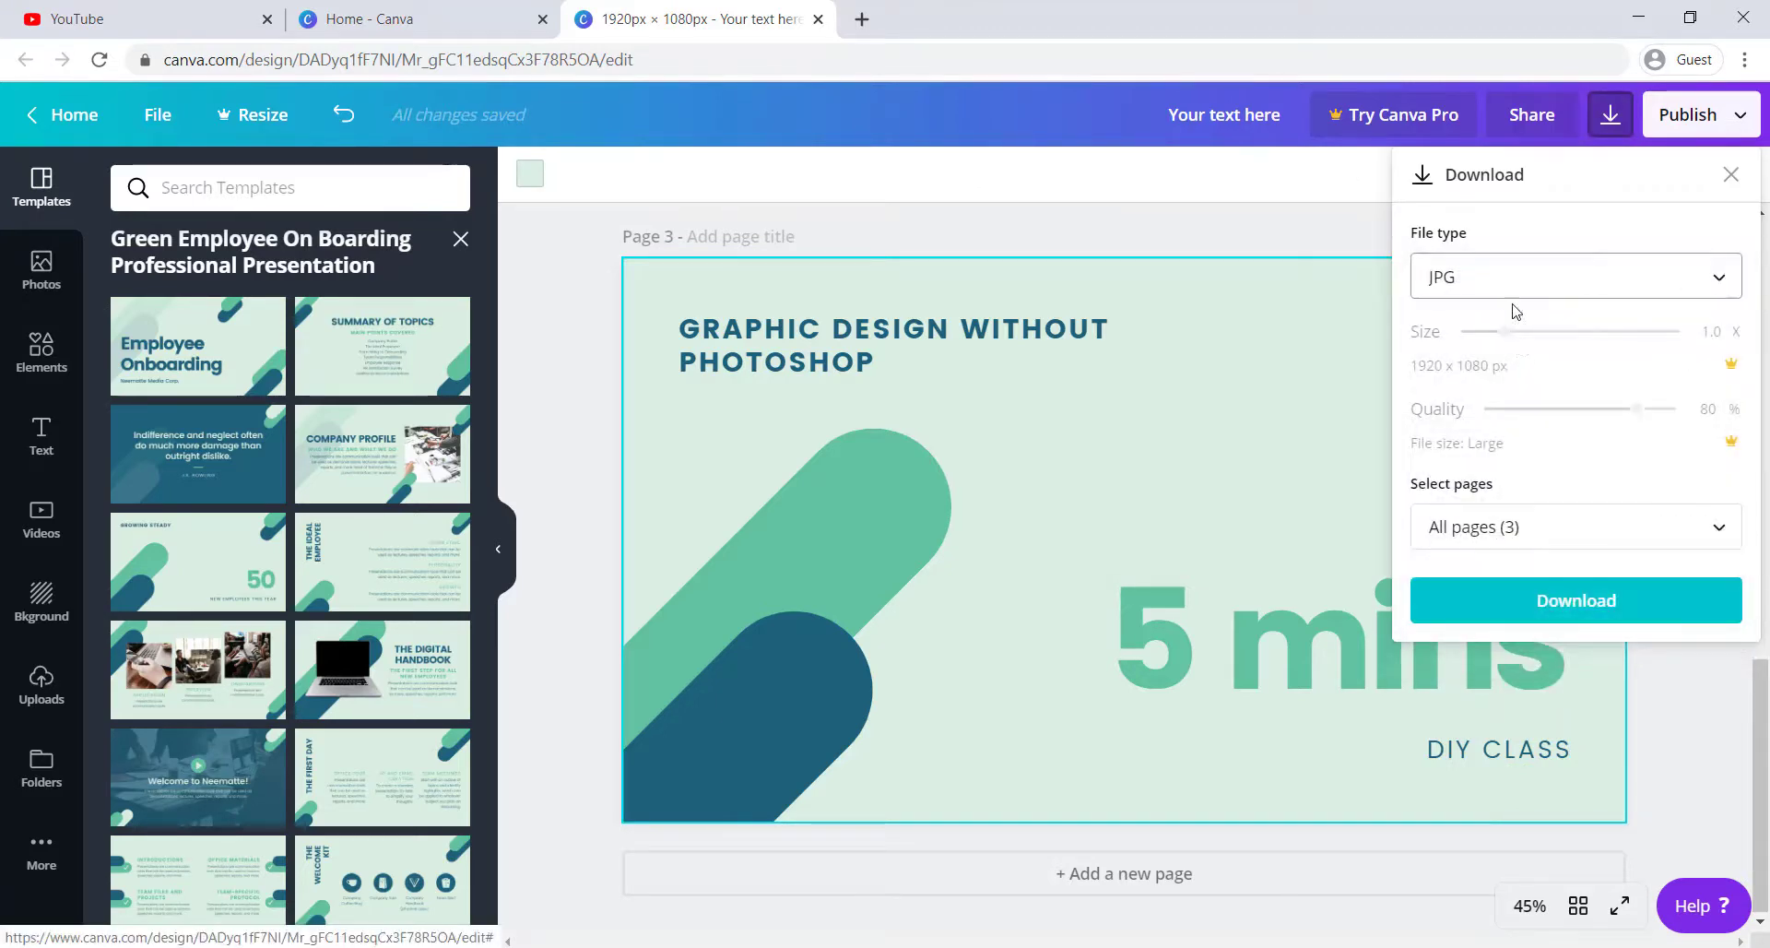
left_click(1513, 281)
left_click(1509, 349)
left_click(1507, 284)
left_click(1511, 378)
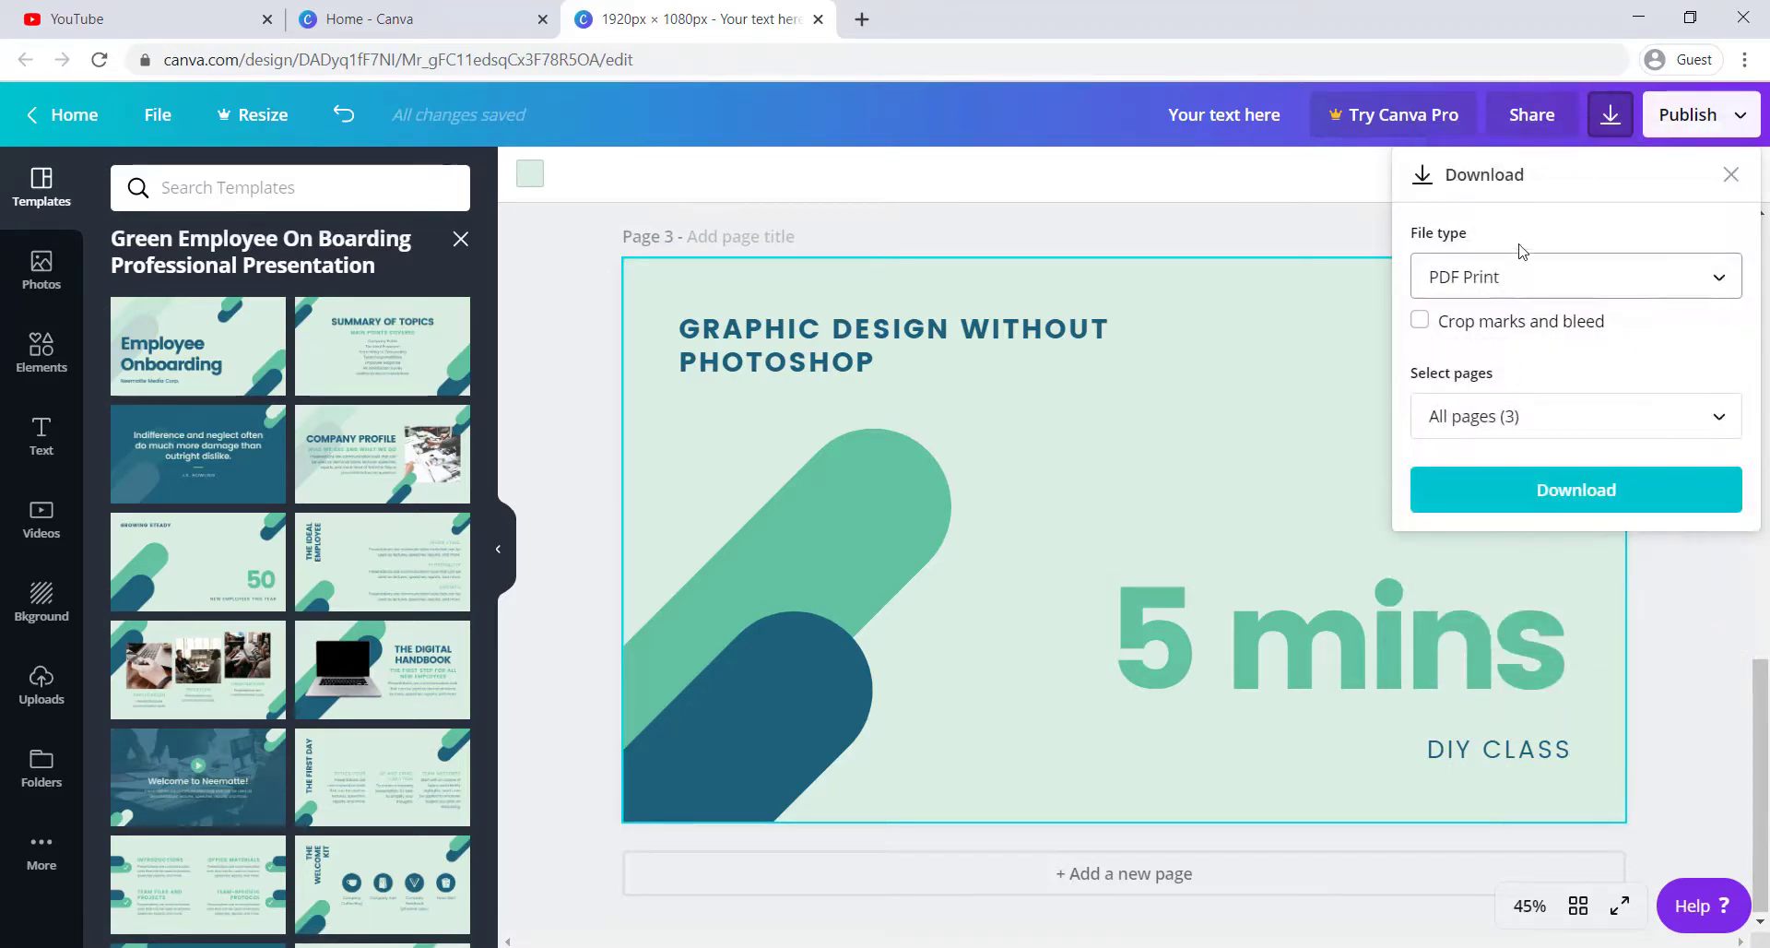
left_click(1520, 276)
left_click(1512, 147)
Limit the download to page 3 only and download it as a PNG.
left_click(1646, 546)
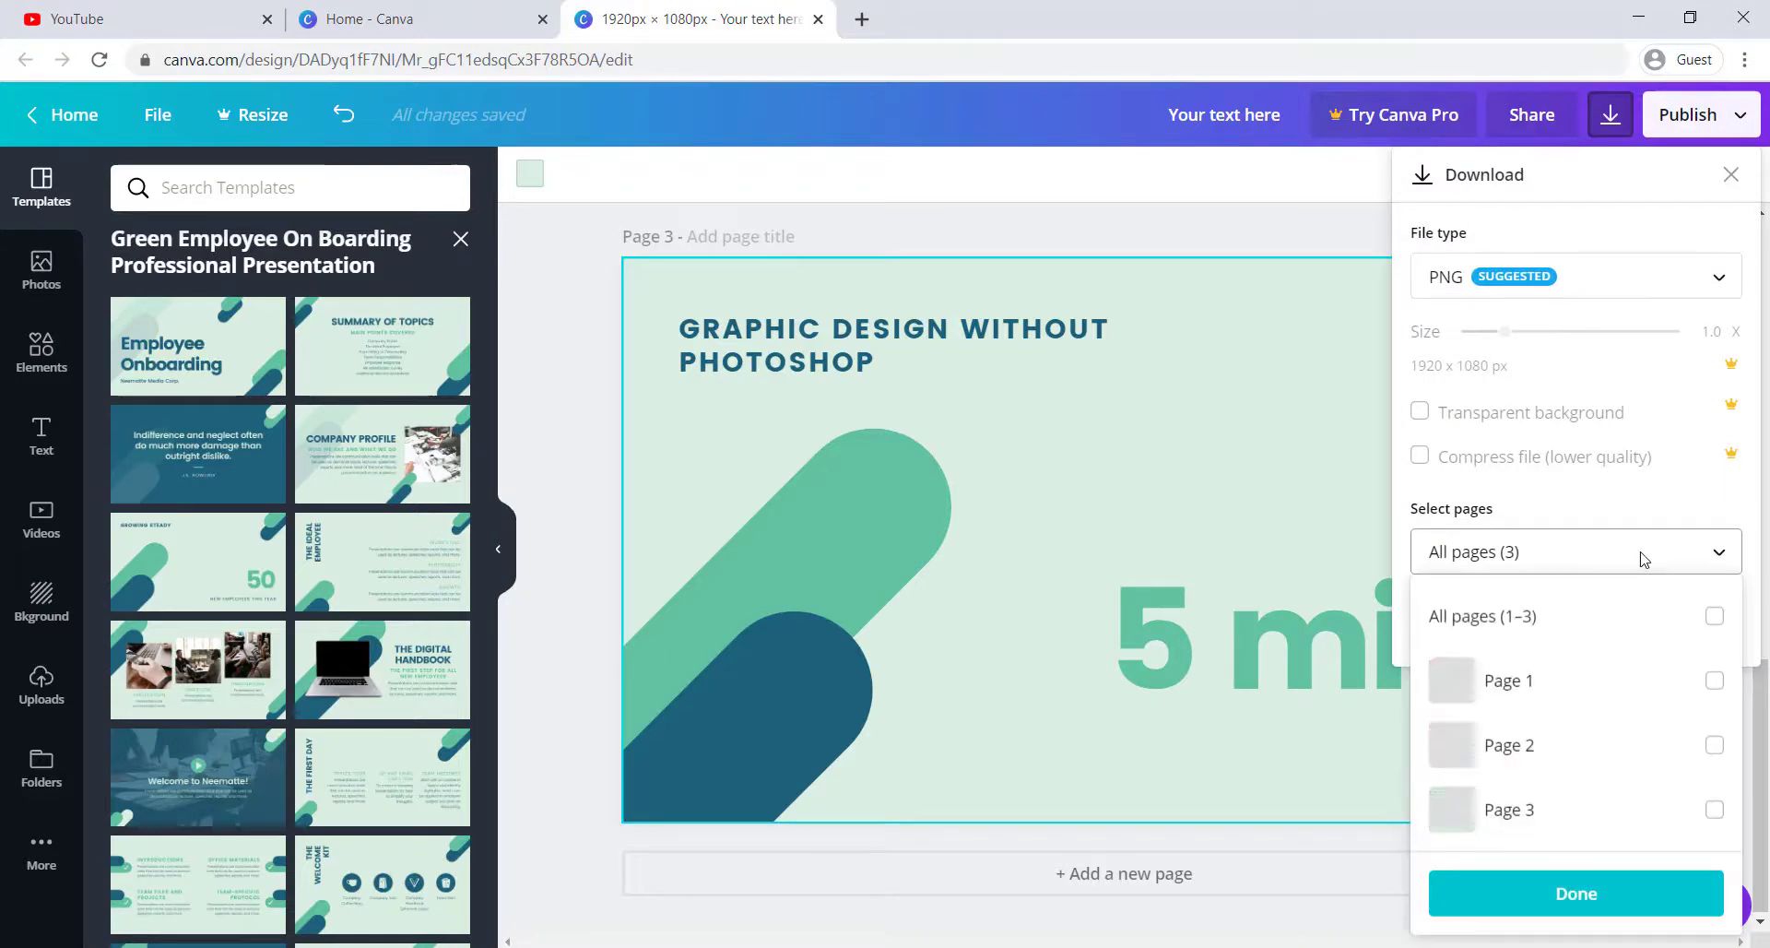
left_click(1713, 682)
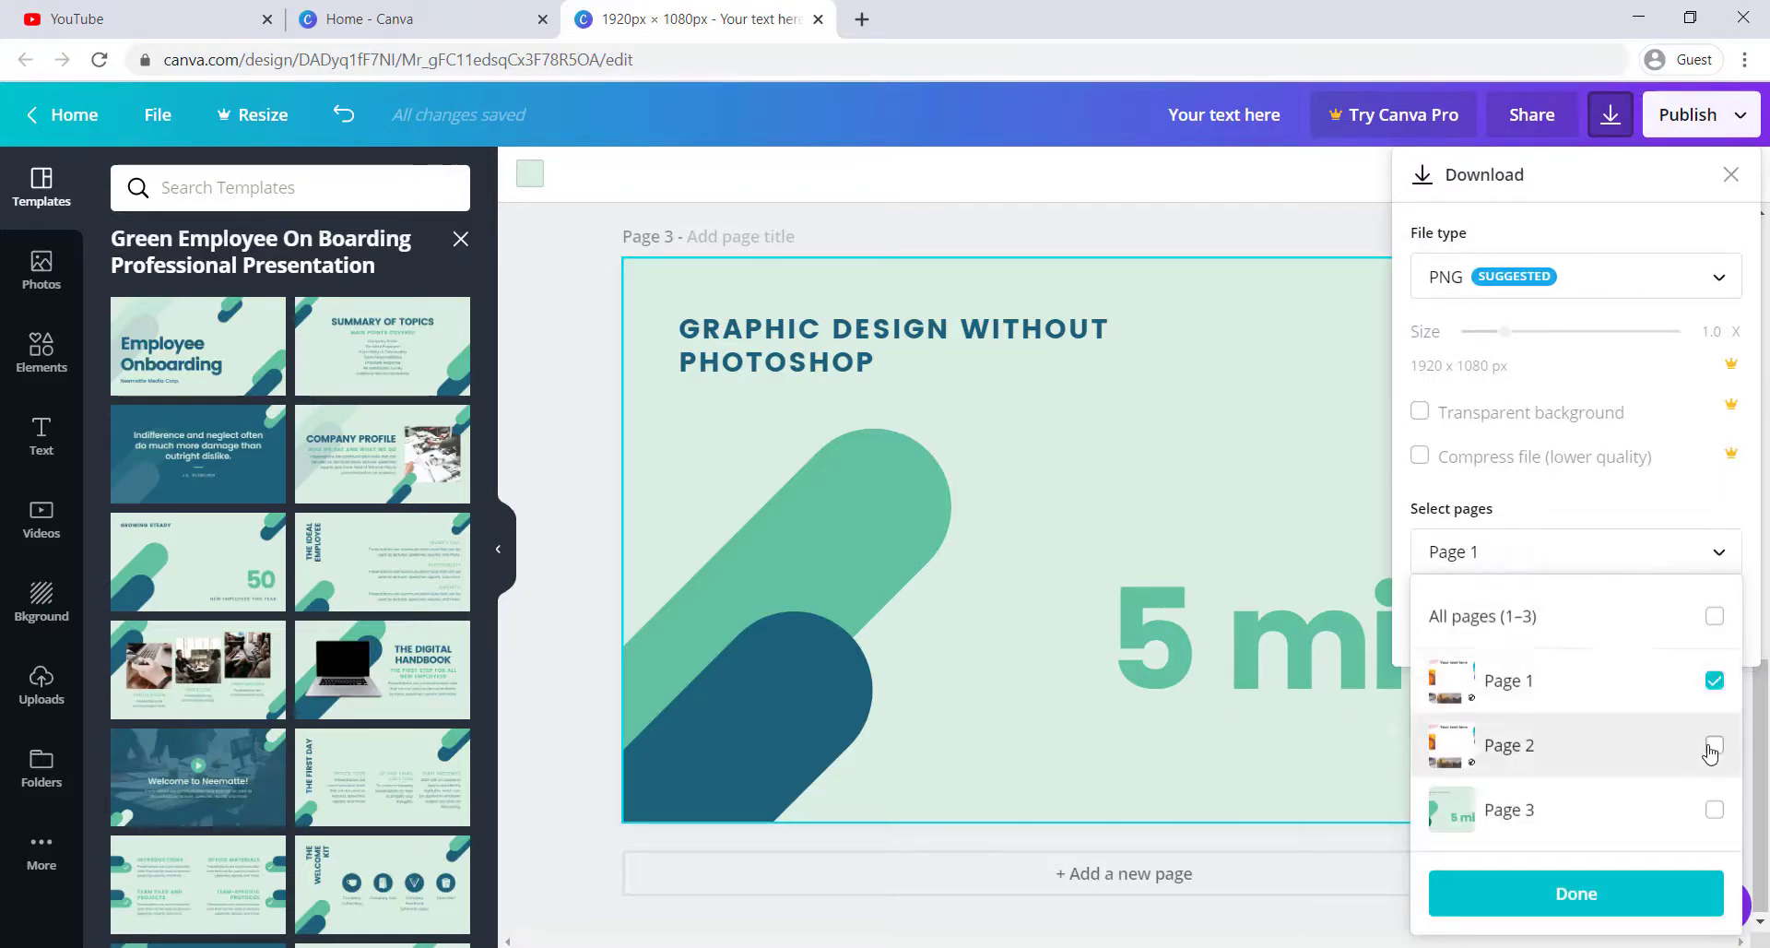
left_click(1713, 616)
left_click(1713, 616)
left_click(1715, 809)
left_click(1643, 894)
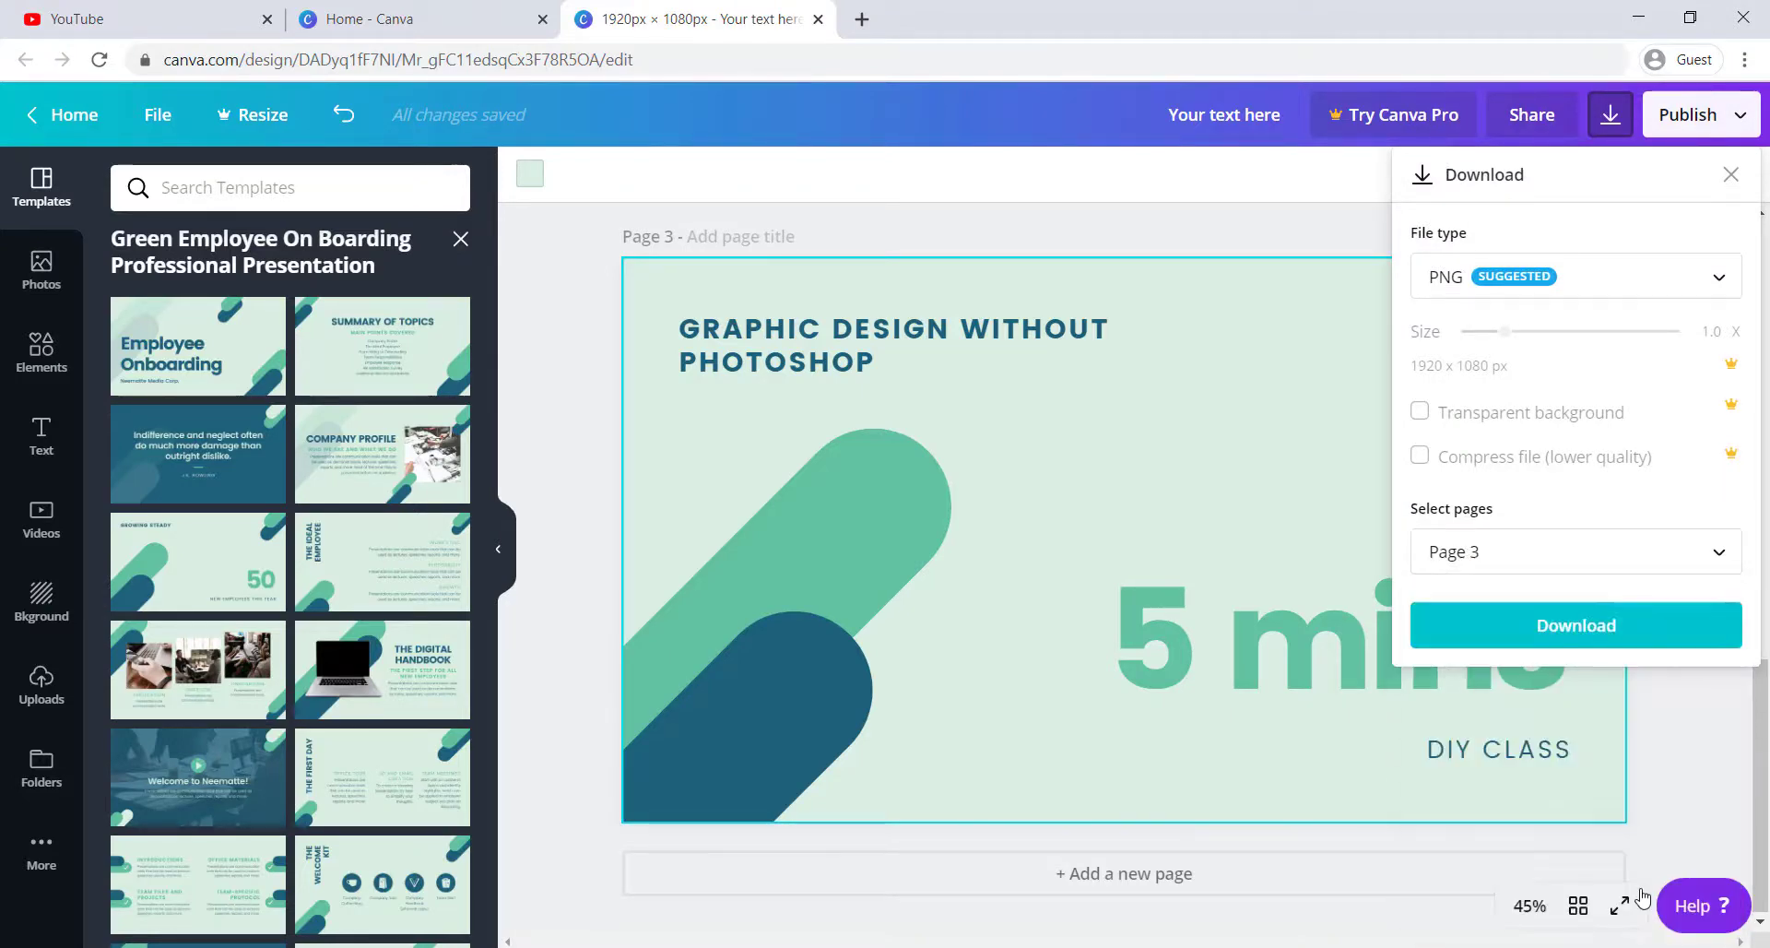
left_click(1597, 637)
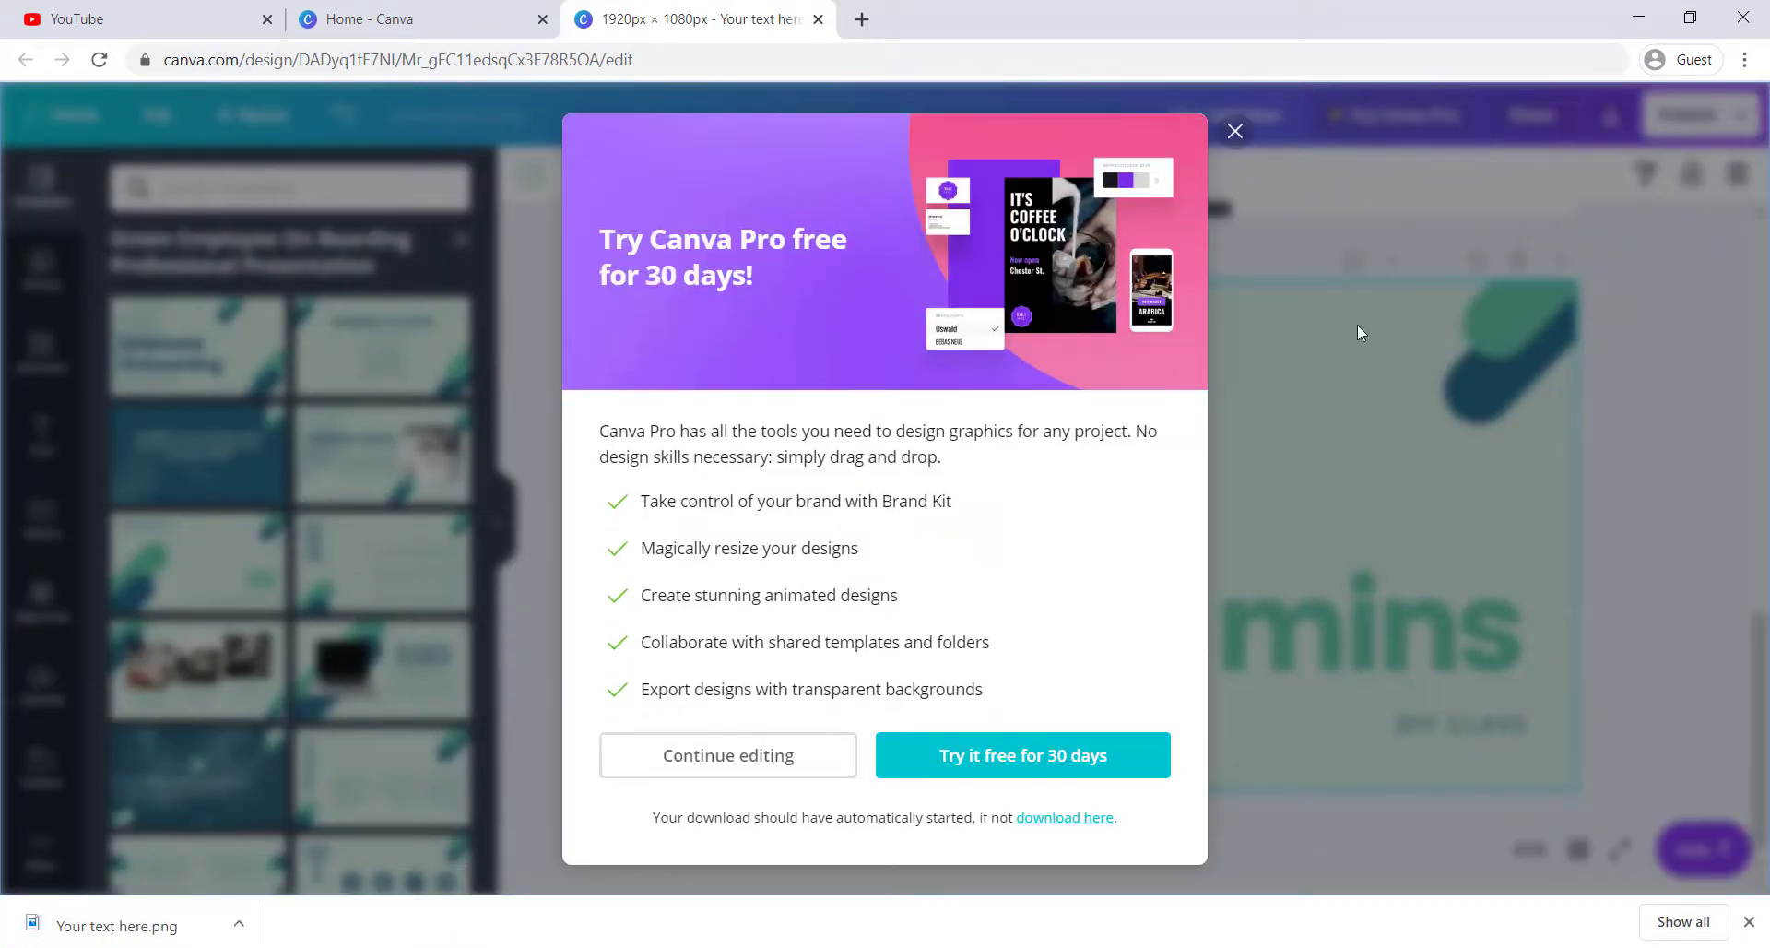
Review the Canva Pro free trial's plans and payment methods, try to claim it without card details, and close the offer.
left_click(1065, 756)
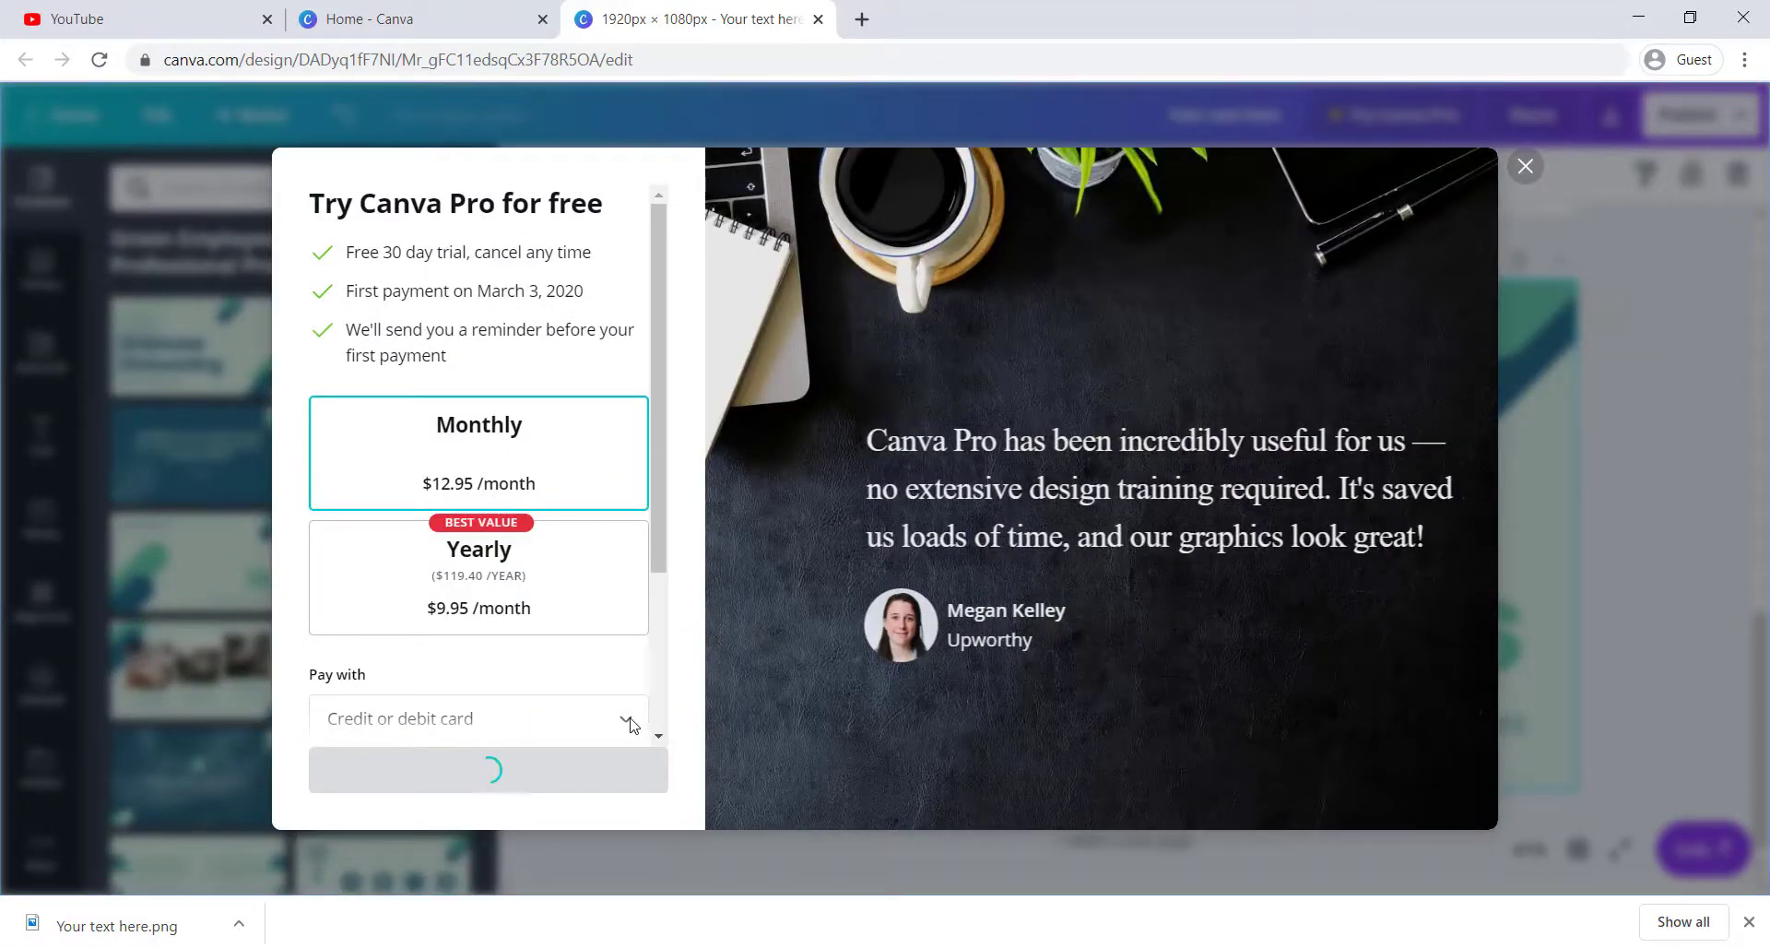
left_click(609, 736)
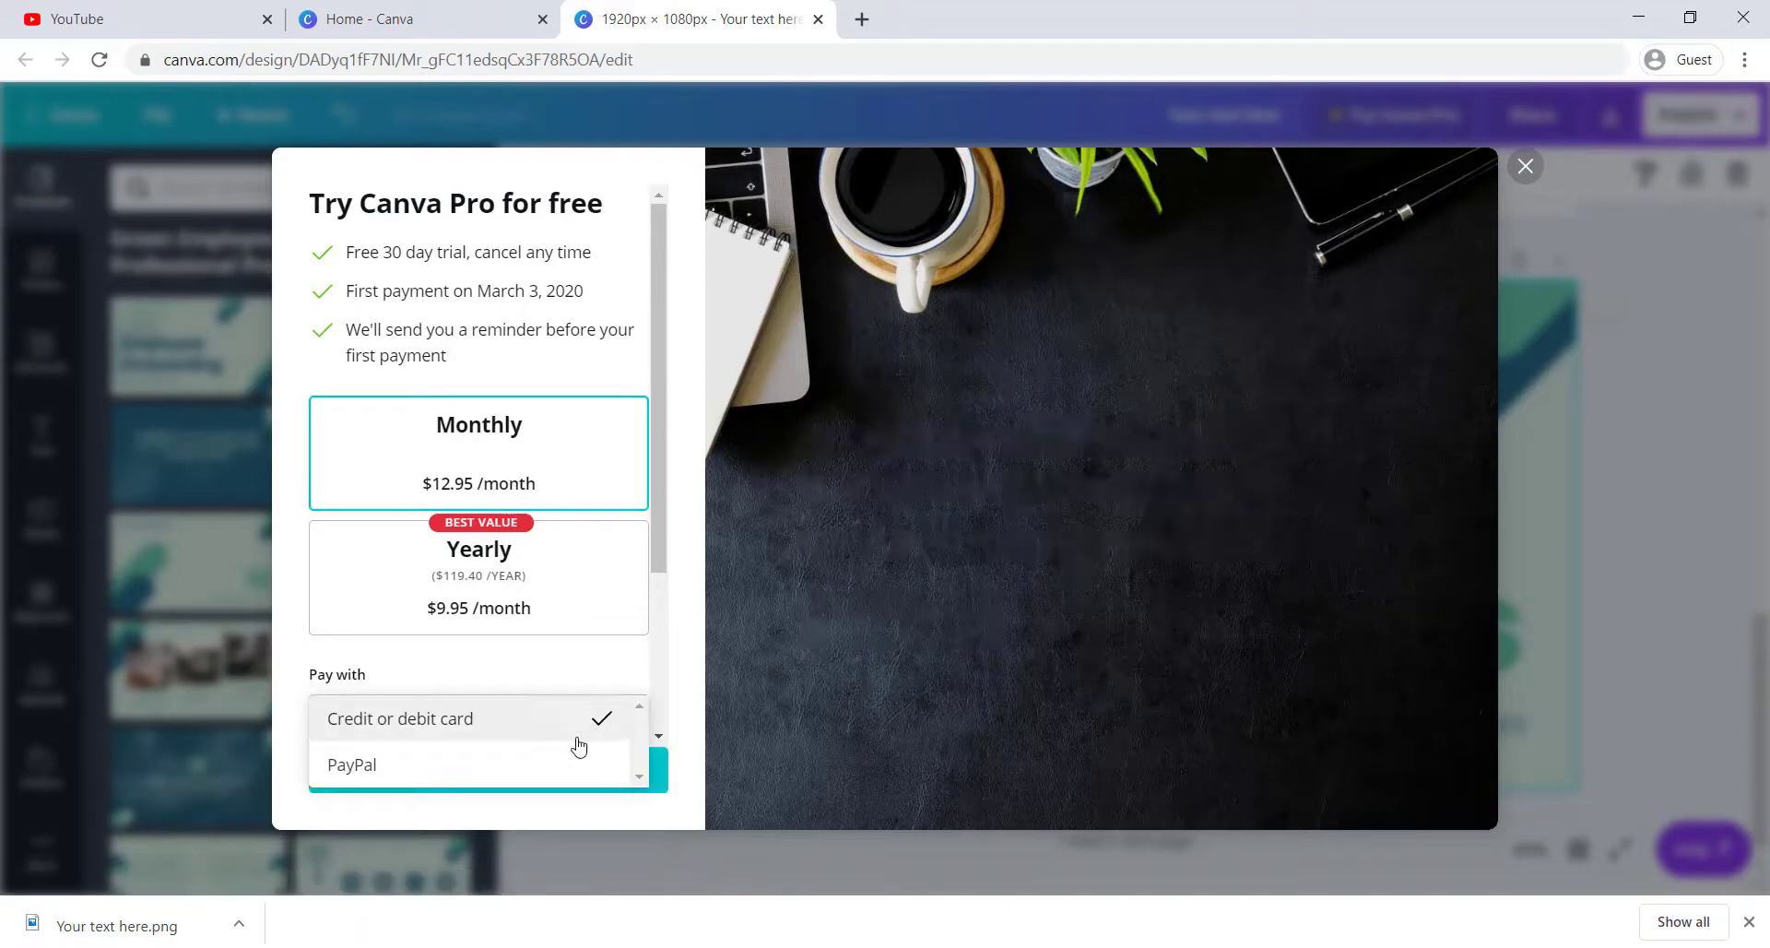
left_click(476, 727)
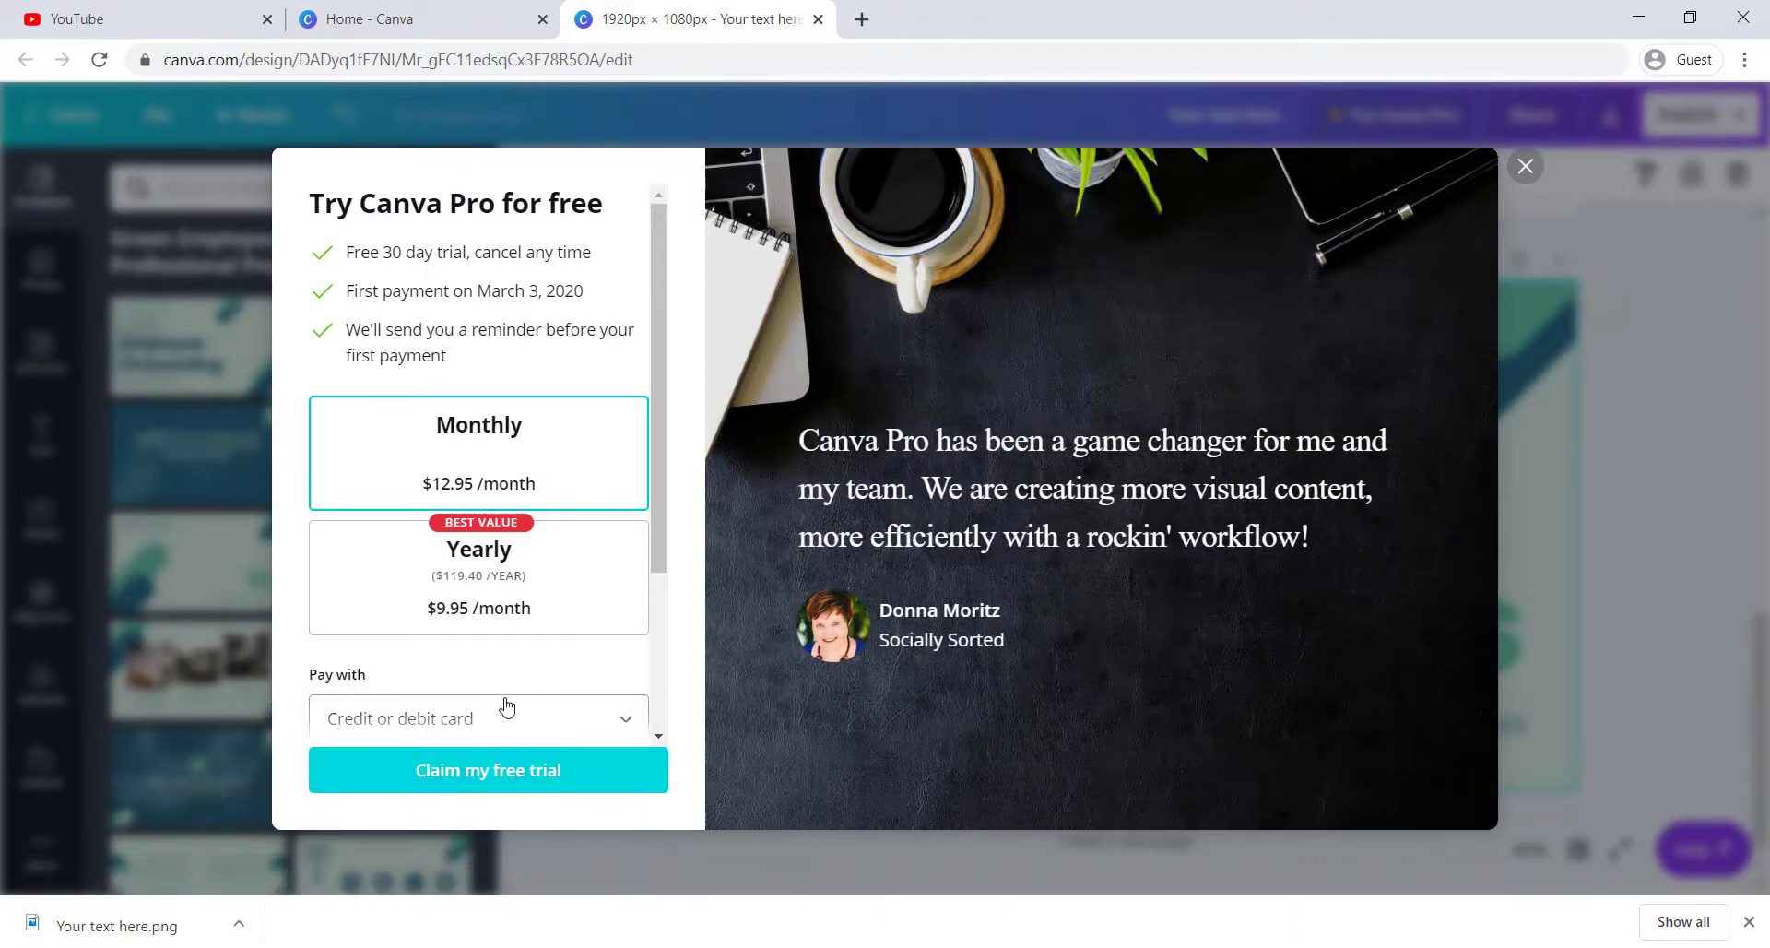
scroll(505, 703, "down", 3)
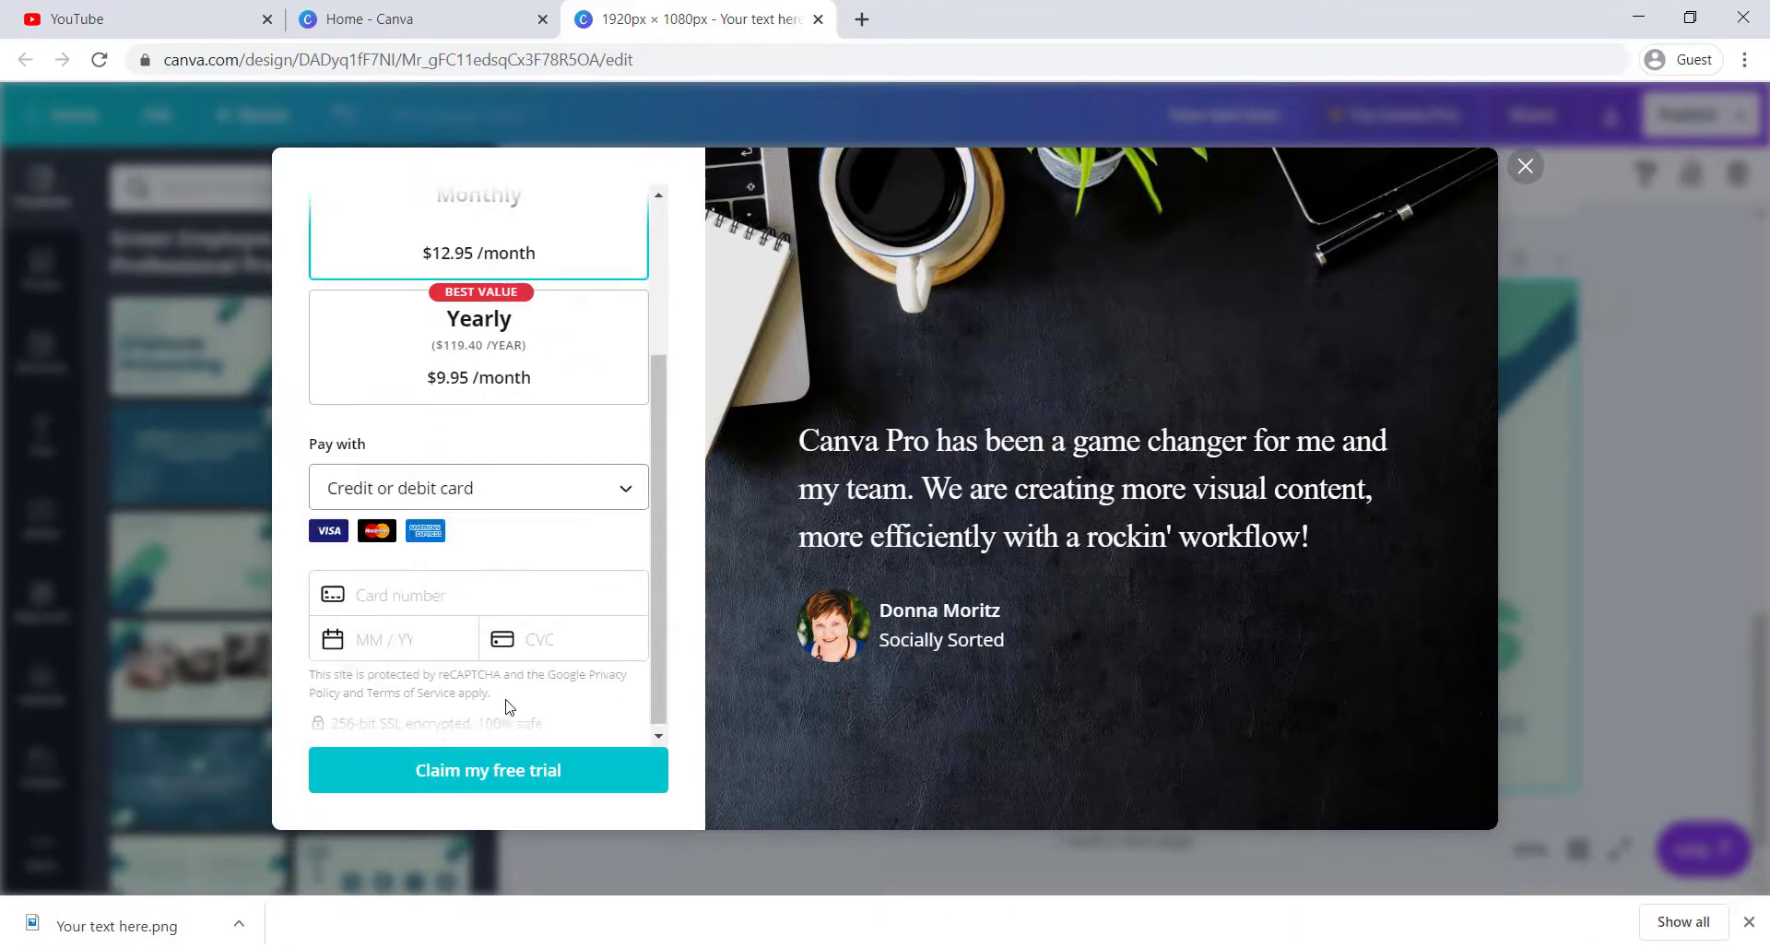
left_click(506, 778)
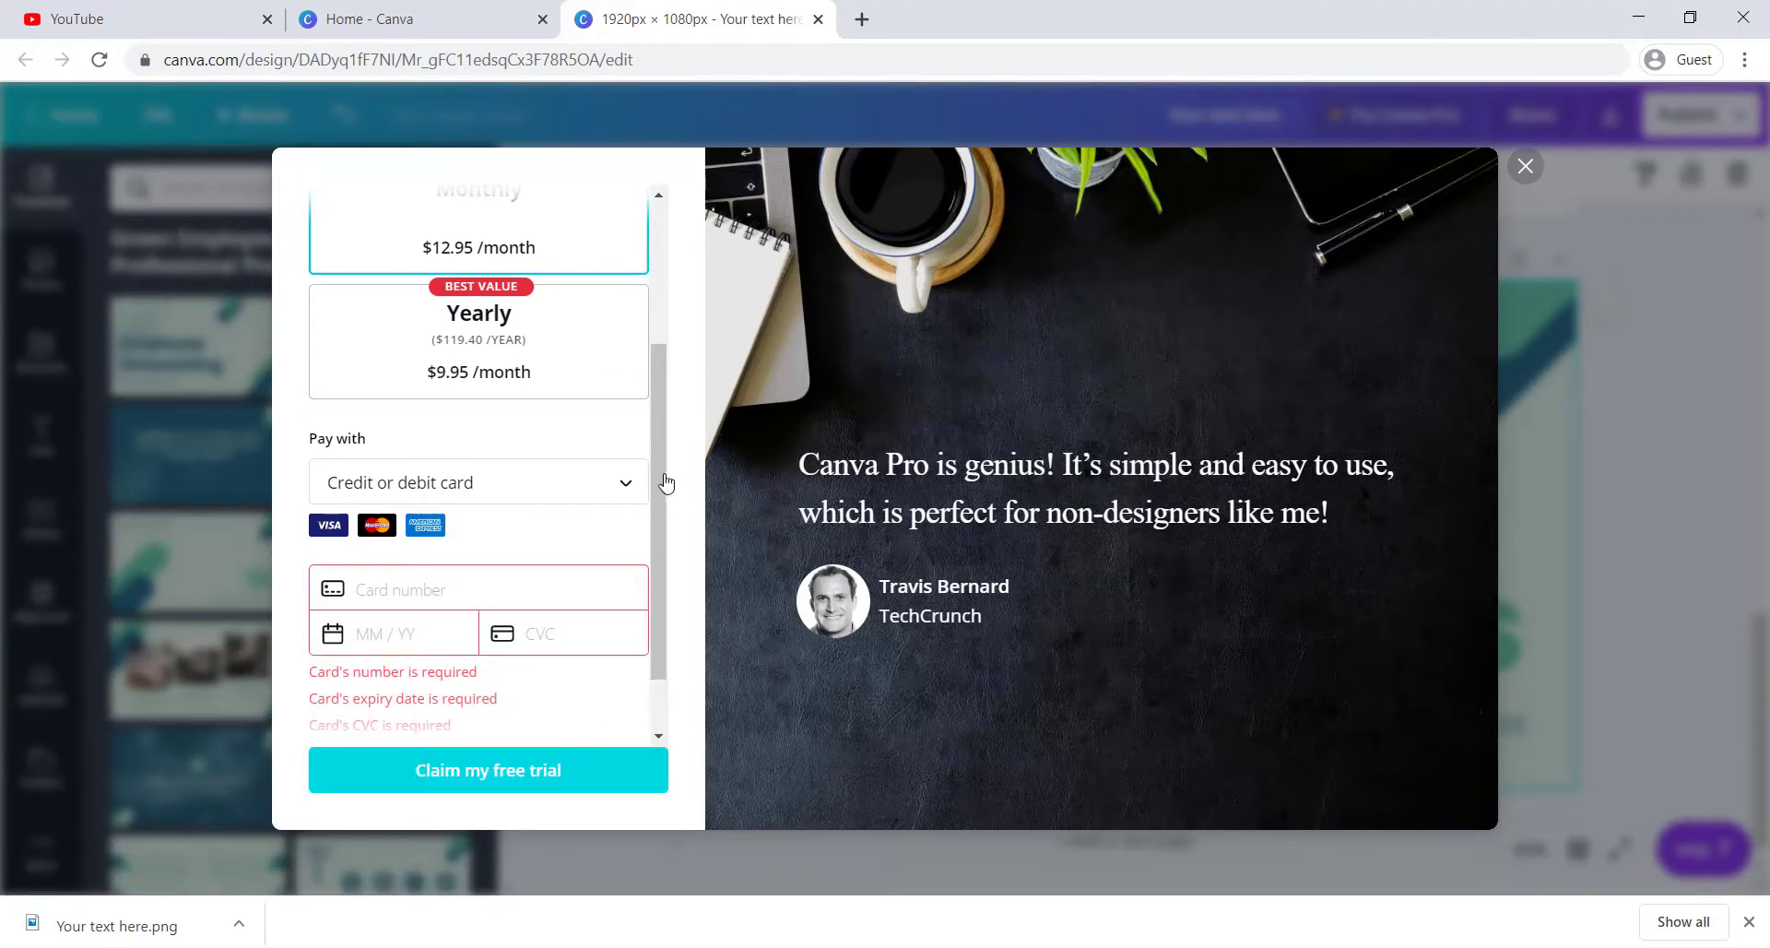
scroll(666, 481, "up", 3)
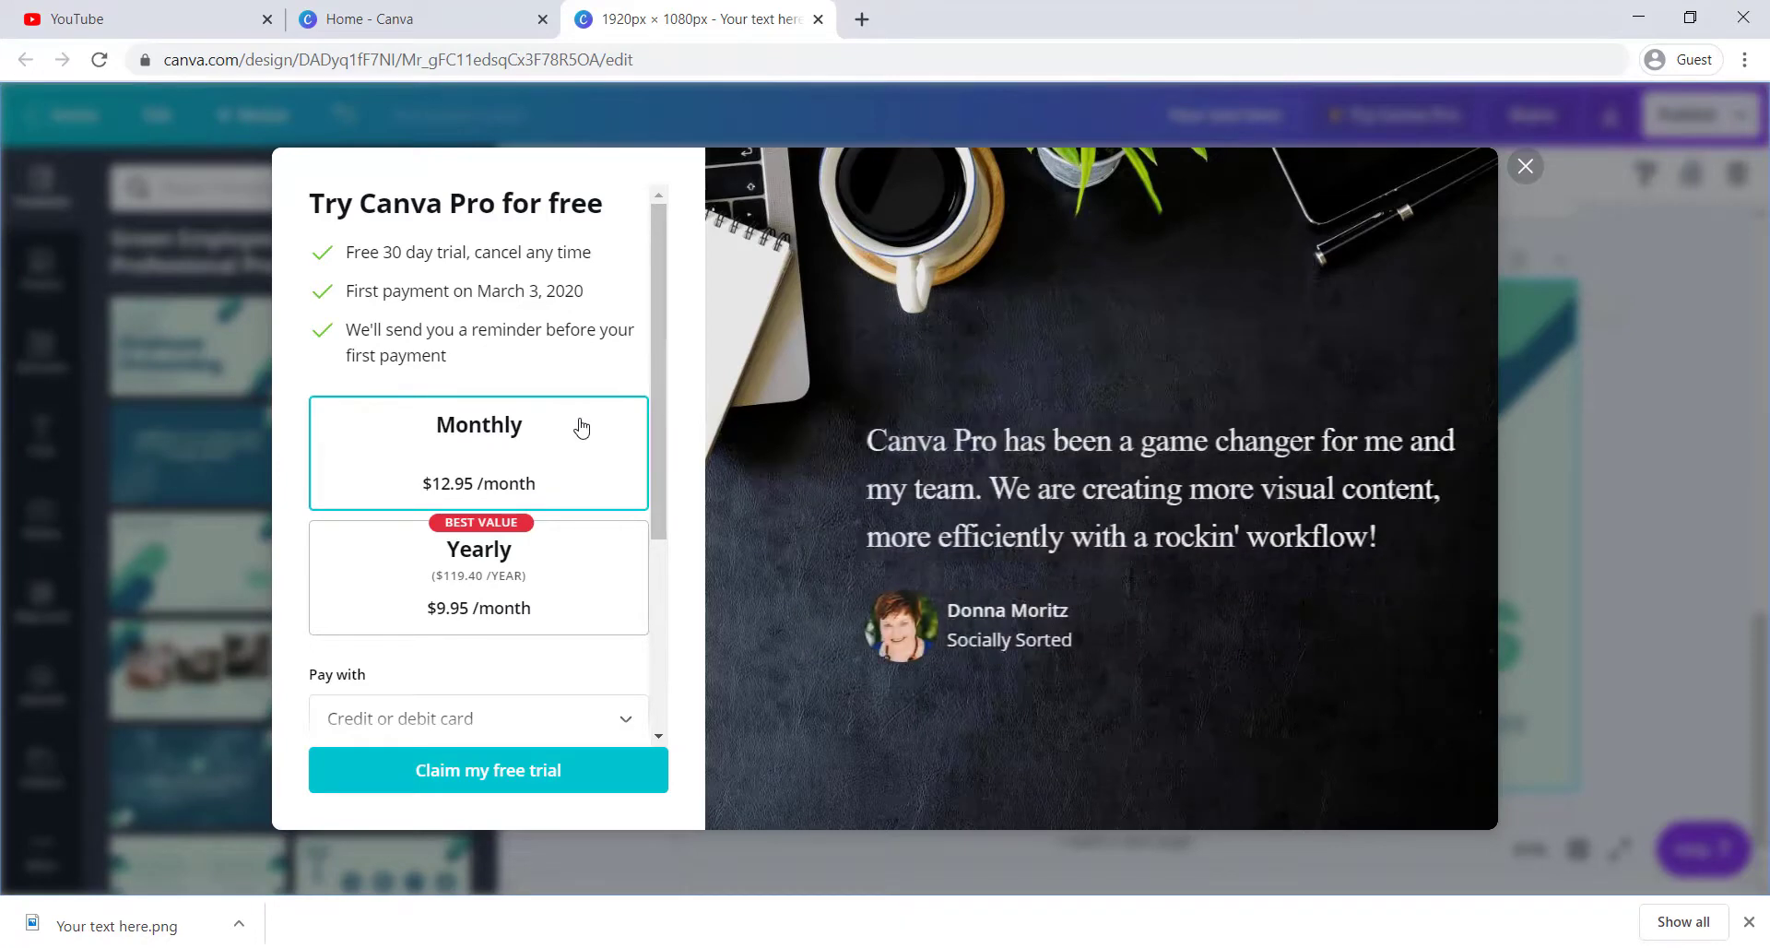
left_click(1525, 166)
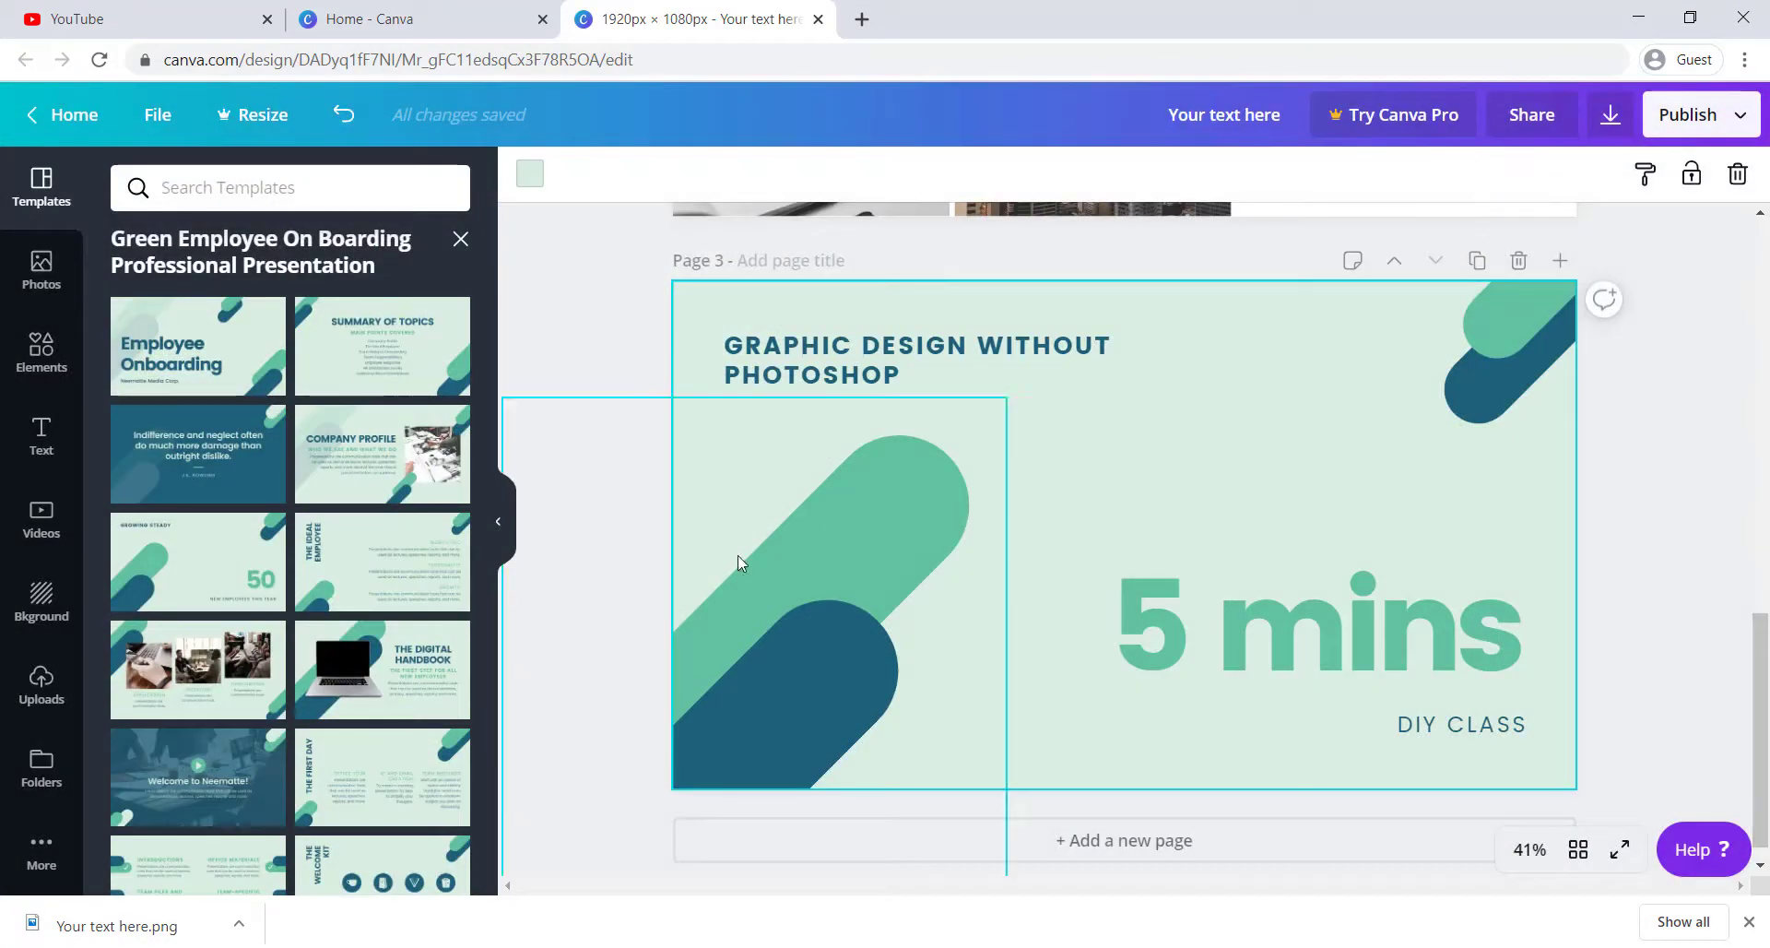